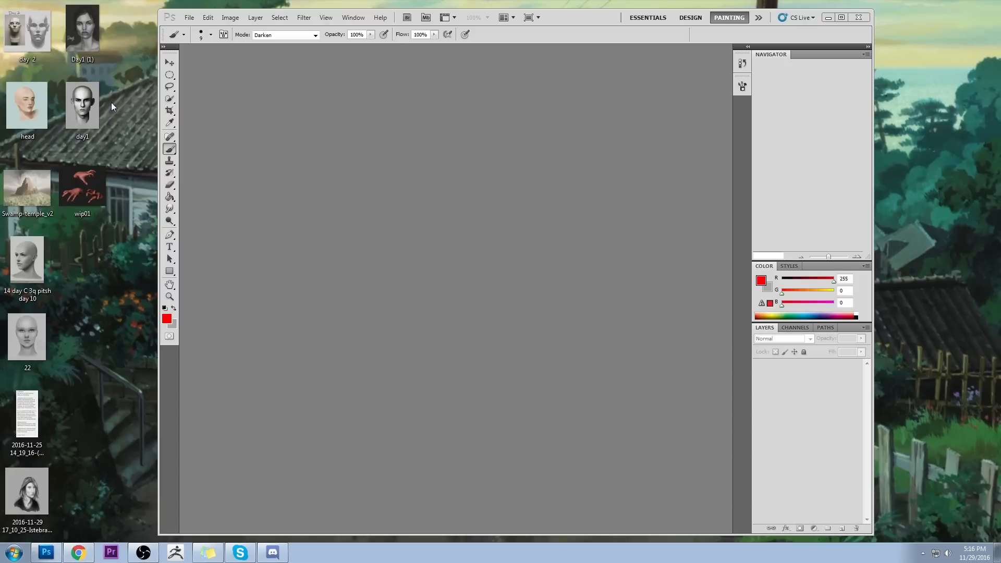
Open the portraits "14 day C 3q pitsh day 10" and "22" and place the 2016-11-25 letter image over the canvas for reading.
click(27, 256)
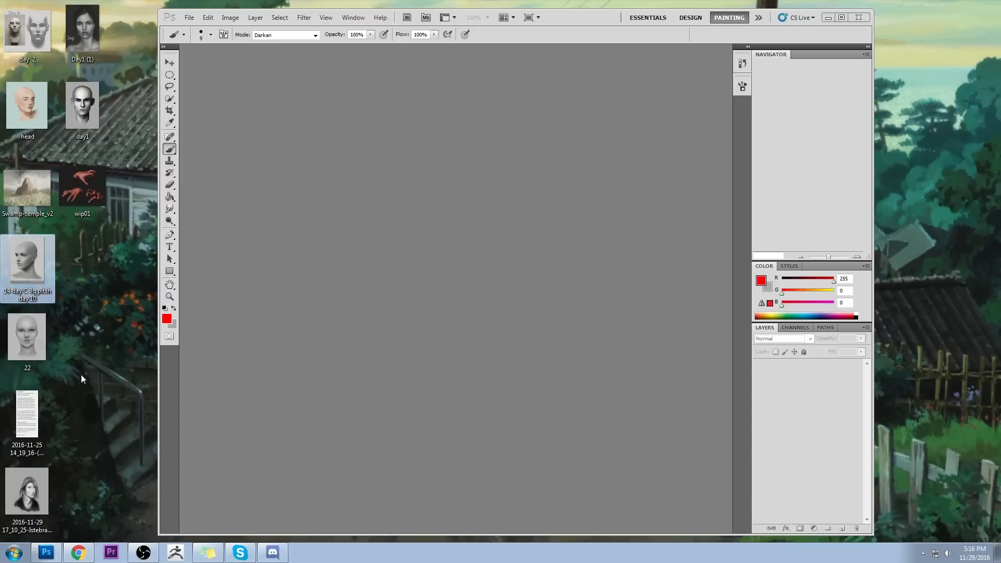
double_click(27, 261)
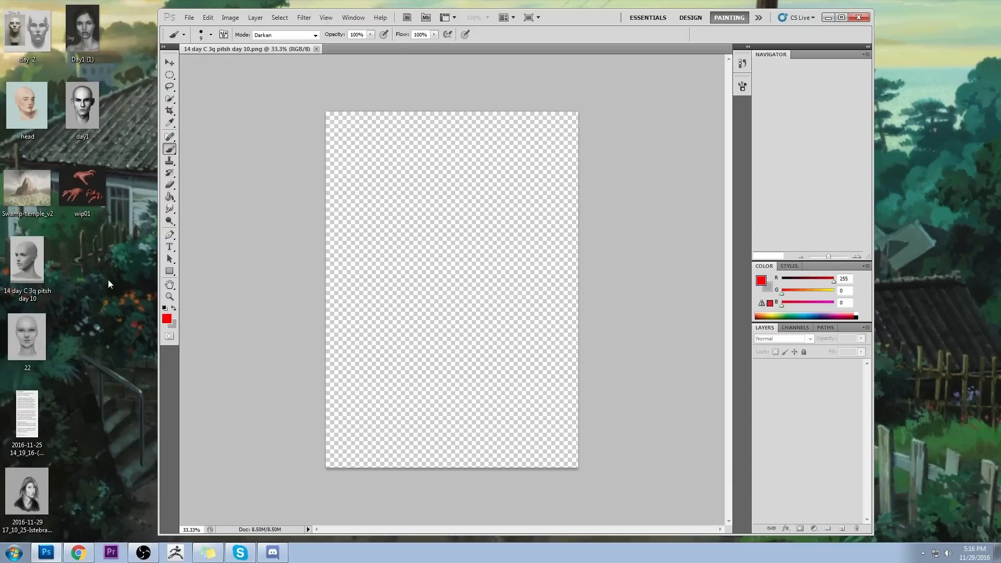
double_click(36, 408)
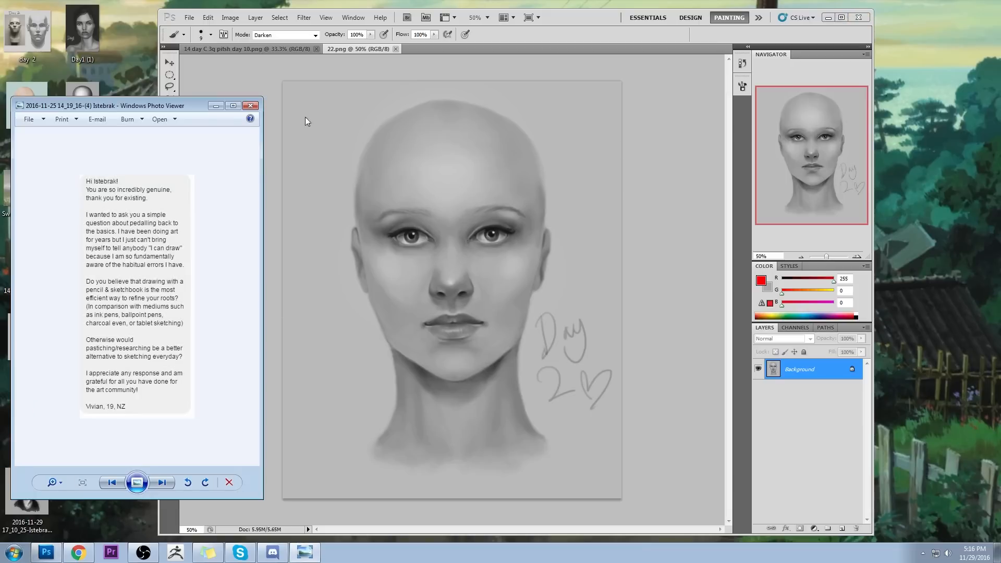
drag(173, 106, 420, 75)
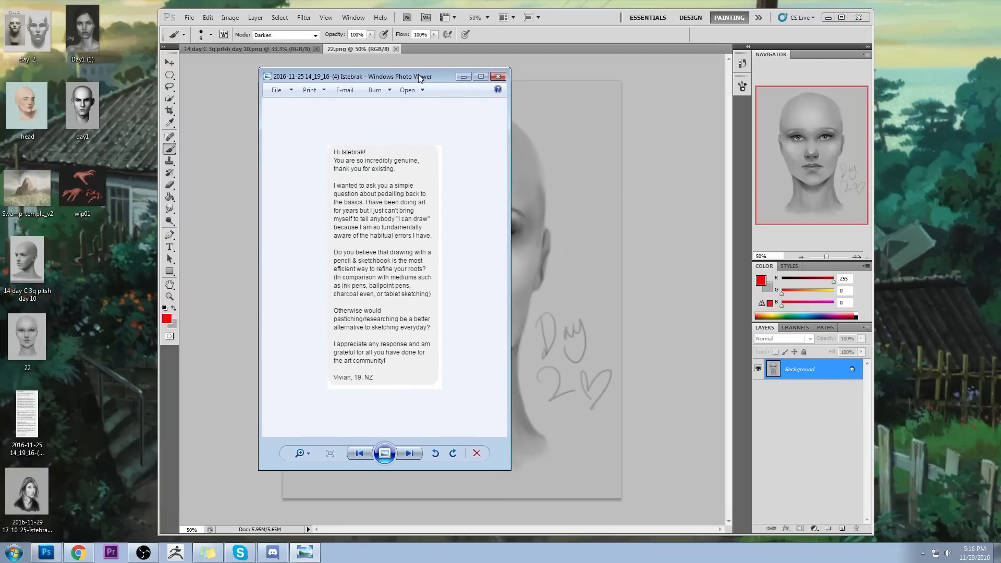
Move the letter window clear of the day 2 portrait and close it.
click(125, 133)
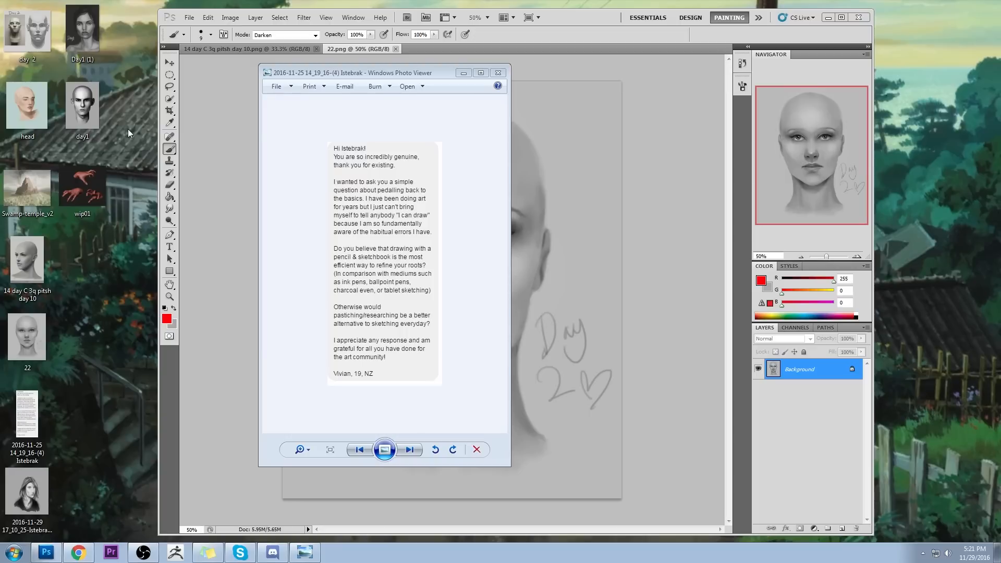
drag(419, 77, 184, 63)
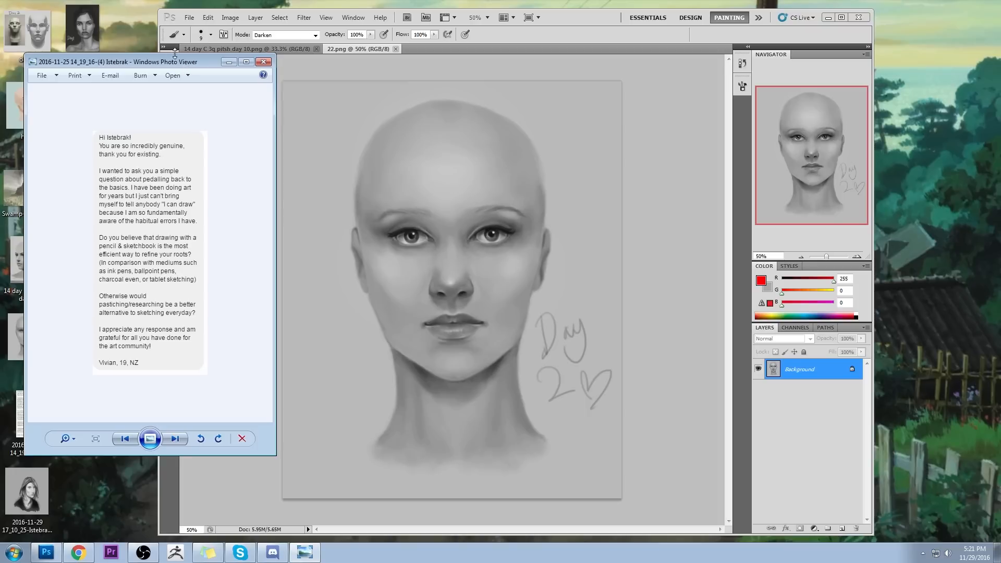
click(120, 18)
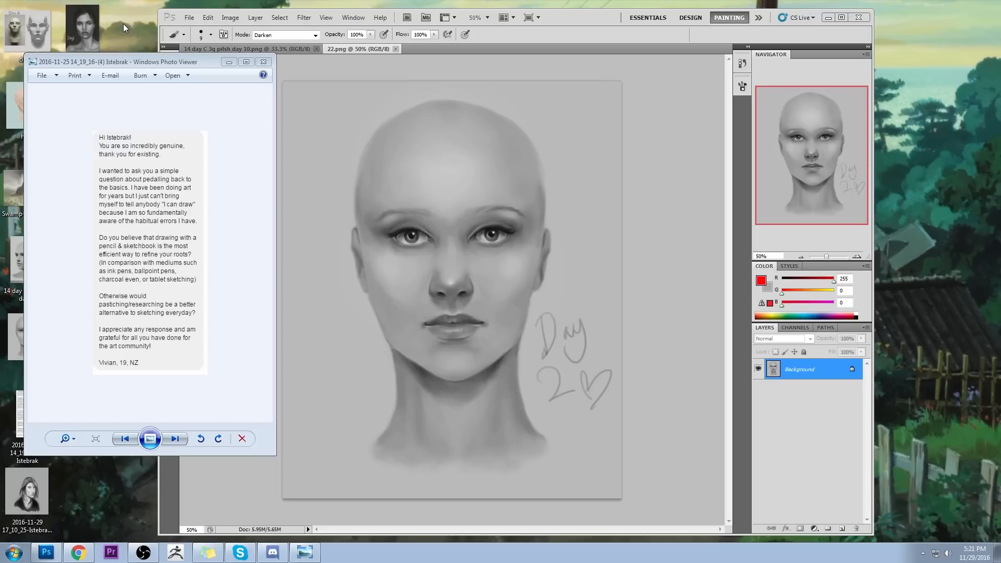
click(263, 61)
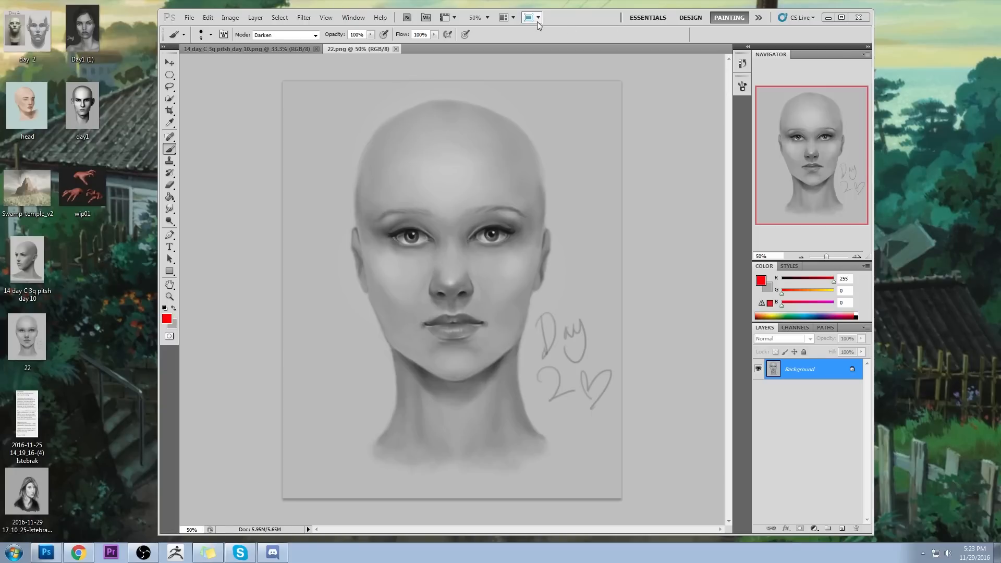
click(662, 232)
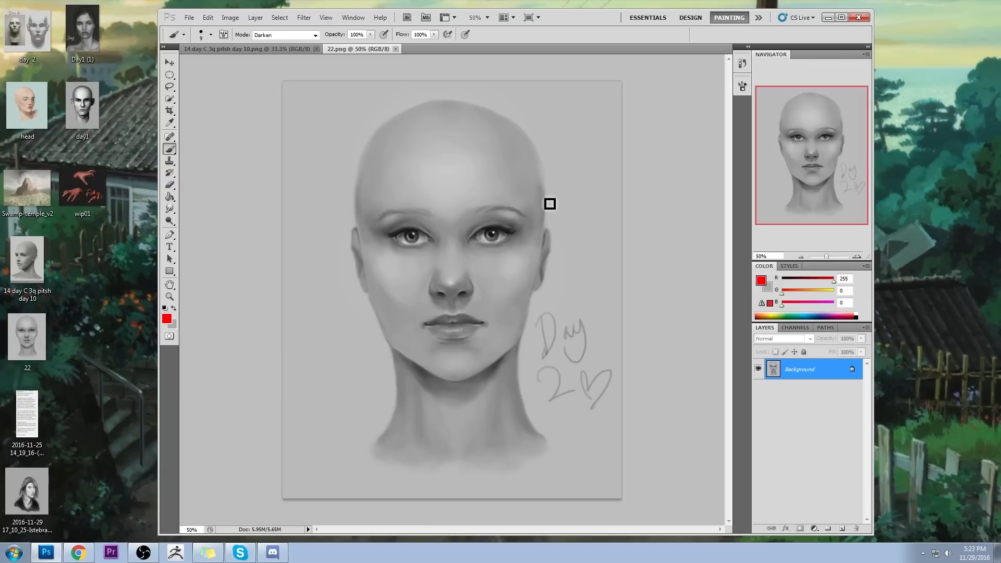
Lasso both eyes with their brows, copy them to a new layer, and shift the copy slightly left.
key(l)
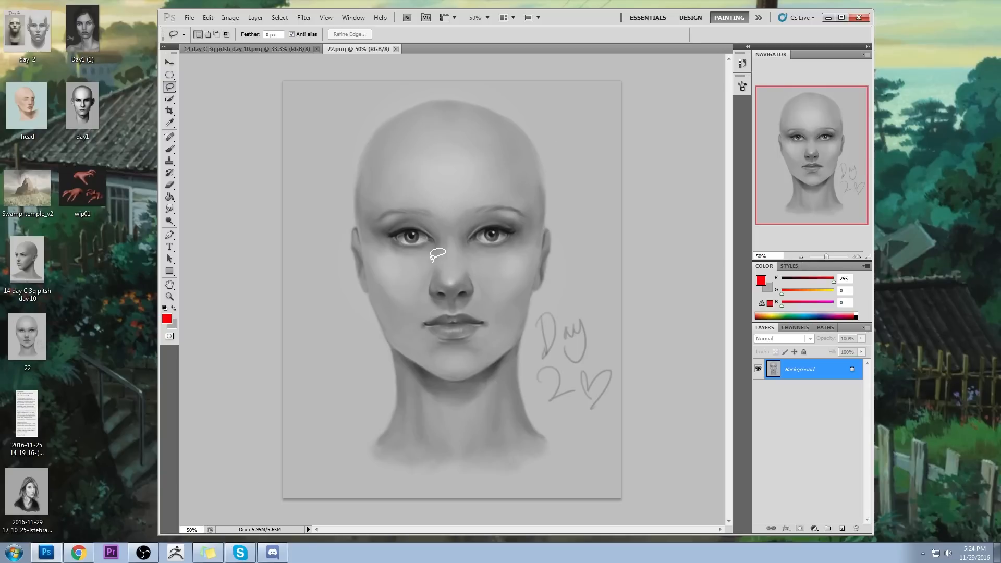
mouse_move(464, 202)
mouse_down()
mouse_move(453, 252)
mouse_move(536, 250)
mouse_move(490, 191)
mouse_move(367, 245)
mouse_move(454, 219)
mouse_move(413, 186)
mouse_up()
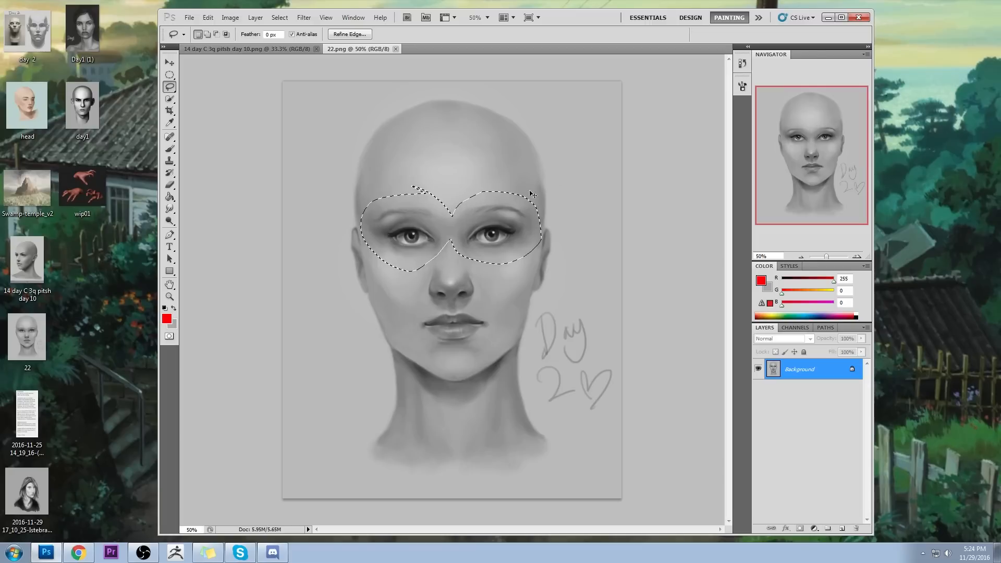
key(ctrl+j)
key(v)
drag(510, 239, 505, 239)
Lasso the right-hand eye on Layer 1 and nudge it slightly right to widen the eye spacing.
key(l)
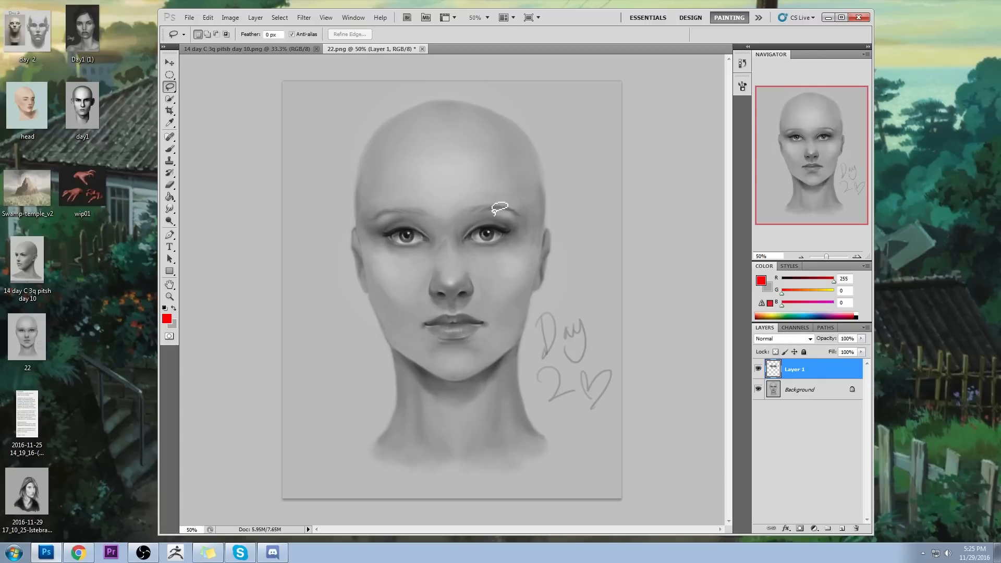
mouse_move(504, 182)
mouse_down()
mouse_move(442, 234)
mouse_move(510, 168)
mouse_move(503, 179)
mouse_up()
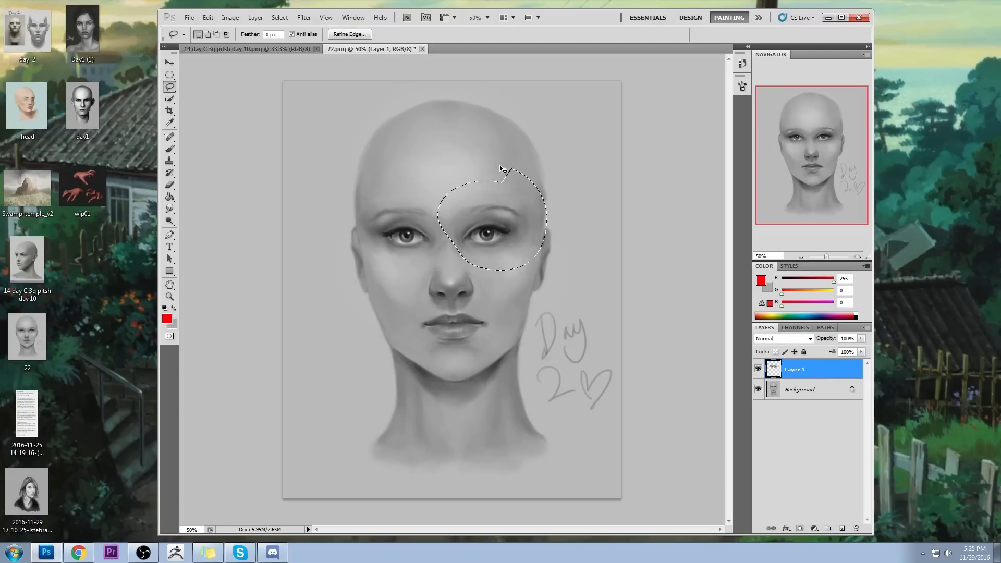
key(ctrl+d)
key(v)
key(Right)
key(Right)
key(Right)
key(Right)
key(Right)
key(Right)
key(Right)
key(Right)
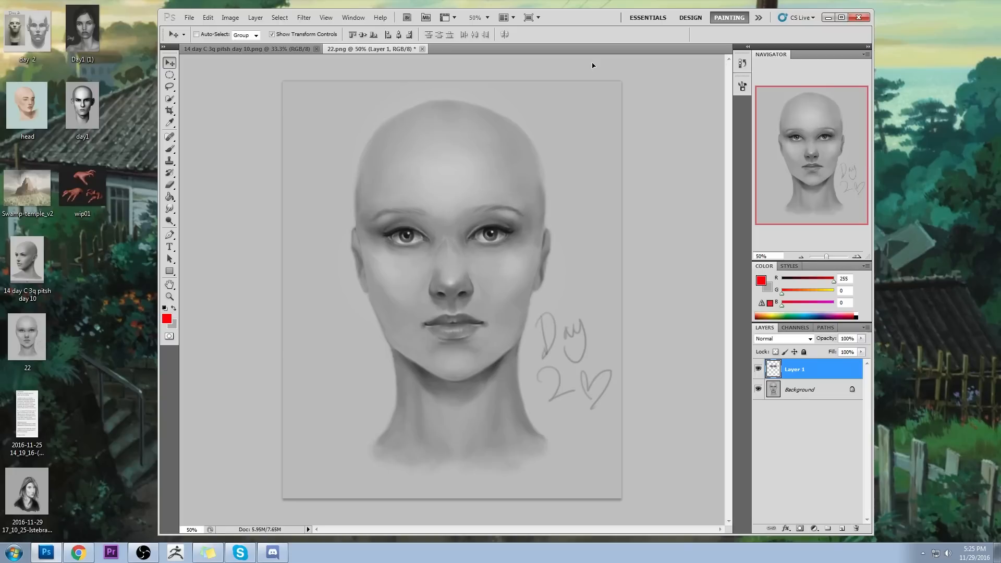
key(Right)
key(Right)
key(Left)
key(Right)
key(m)
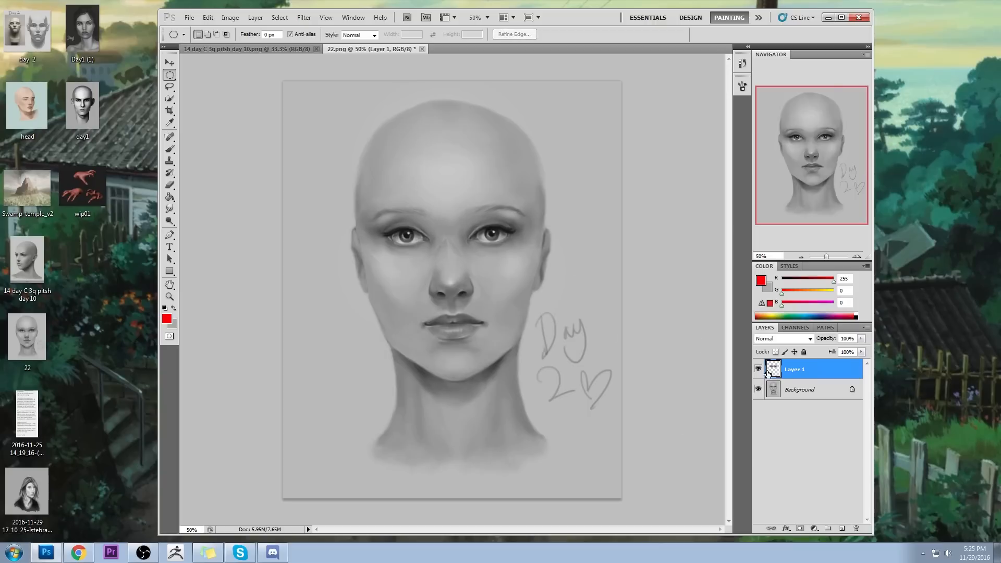
Nudge the whole copied eyes layer sideways so both eyes sit slightly further right on the face.
key(v)
key(Right)
key(Left)
key(Left)
key(Left)
key(Left)
key(Left)
key(Left)
key(Left)
key(Left)
key(Left)
key(Left)
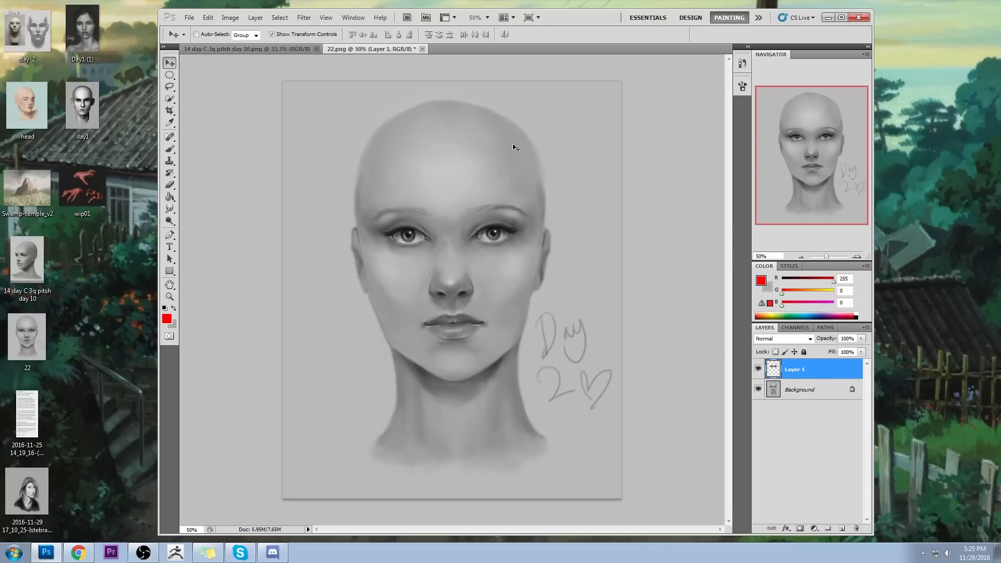
Toggle Layer 1's visibility to compare the moved eyes with the original painting.
key(l)
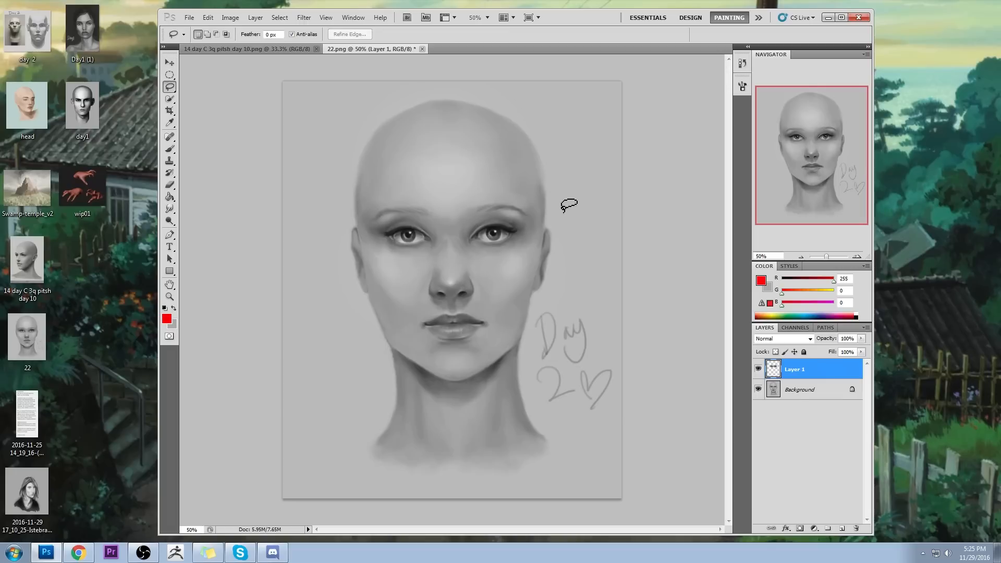
click(758, 370)
click(758, 370)
click(759, 370)
click(759, 370)
Soften the edges of the copied eyes with a 200 px Eraser at 46% opacity and compare with the original.
key(e)
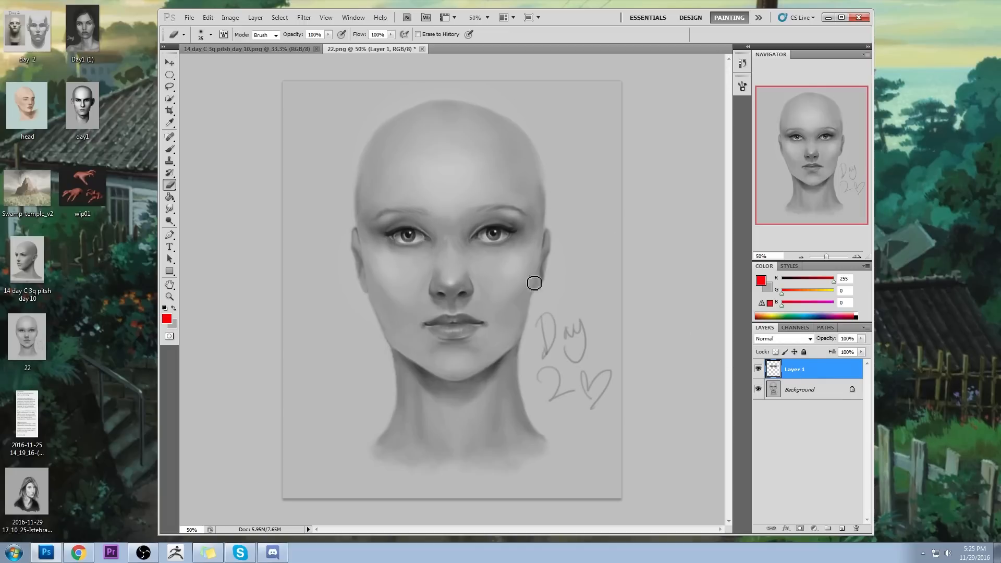
key(bracketright)
key(bracketright)
key(bracketright)
key(bracketright)
key(bracketright)
key(bracketright)
key(bracketright)
key(bracketright)
key(bracketright)
key(bracketright)
key(bracketright)
click(327, 34)
drag(327, 37, 300, 44)
click(757, 369)
click(757, 369)
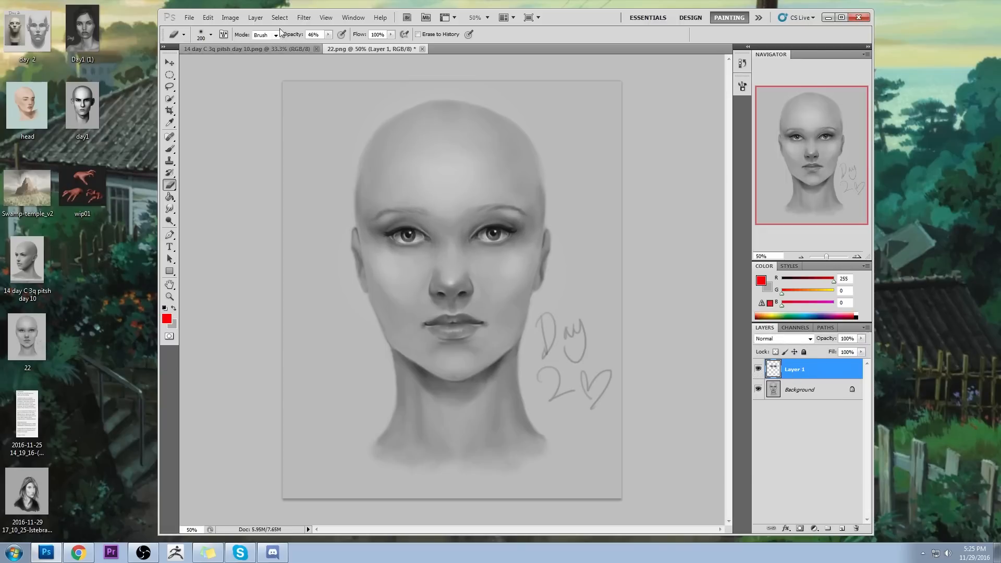
click(304, 17)
click(318, 78)
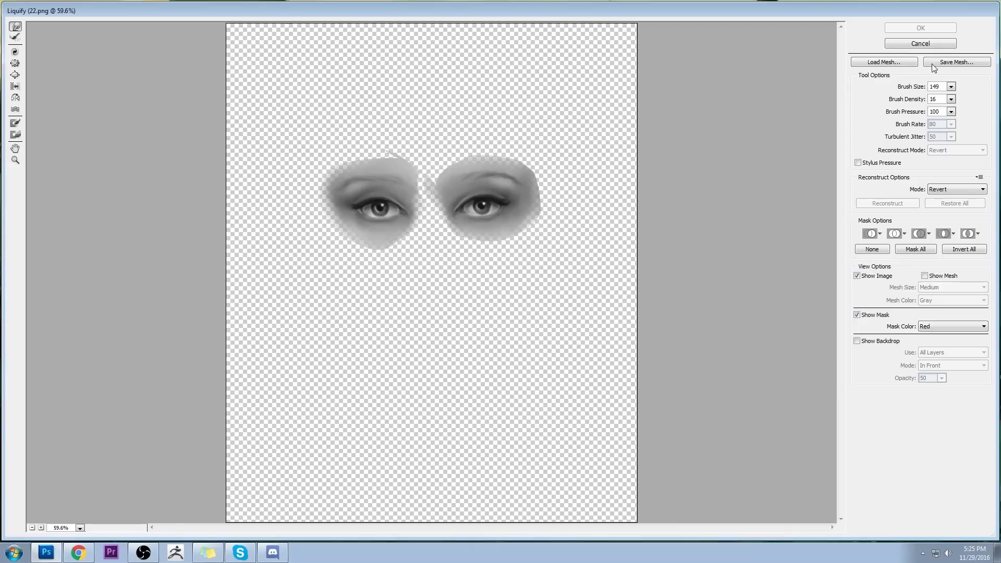
click(931, 44)
Flatten the eyes layer into the background and open the whole portrait in Liquify.
right_click(811, 368)
click(825, 341)
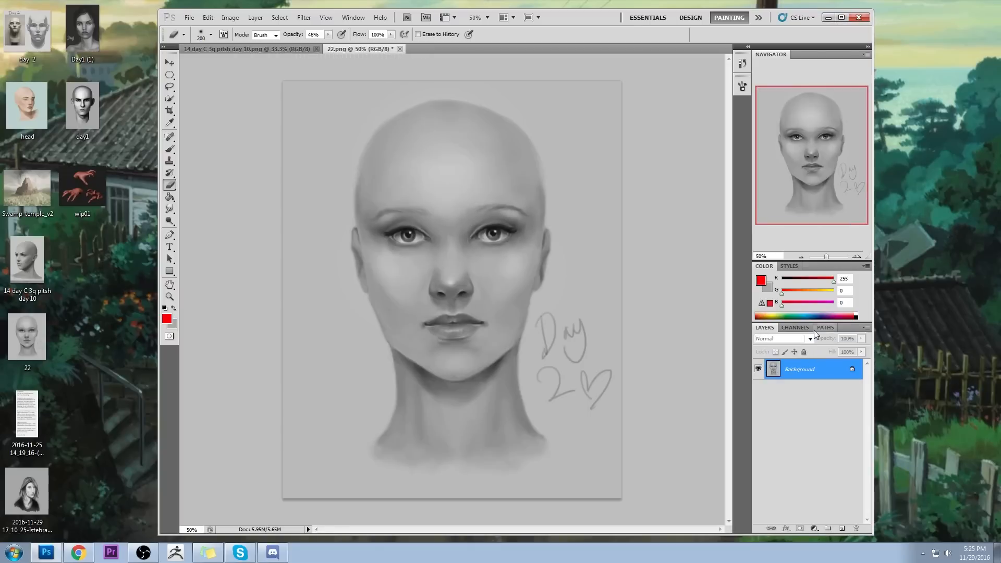
click(304, 18)
click(318, 77)
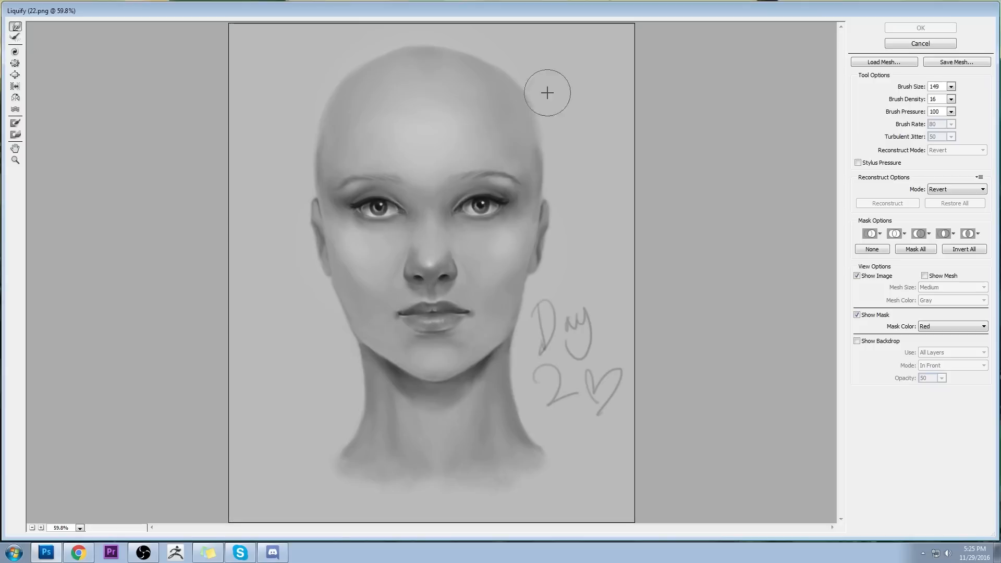
Set the Liquify brush to size 211 and density 41 and warp the right-hand eye slightly inward.
click(951, 87)
drag(905, 99, 906, 99)
click(483, 207)
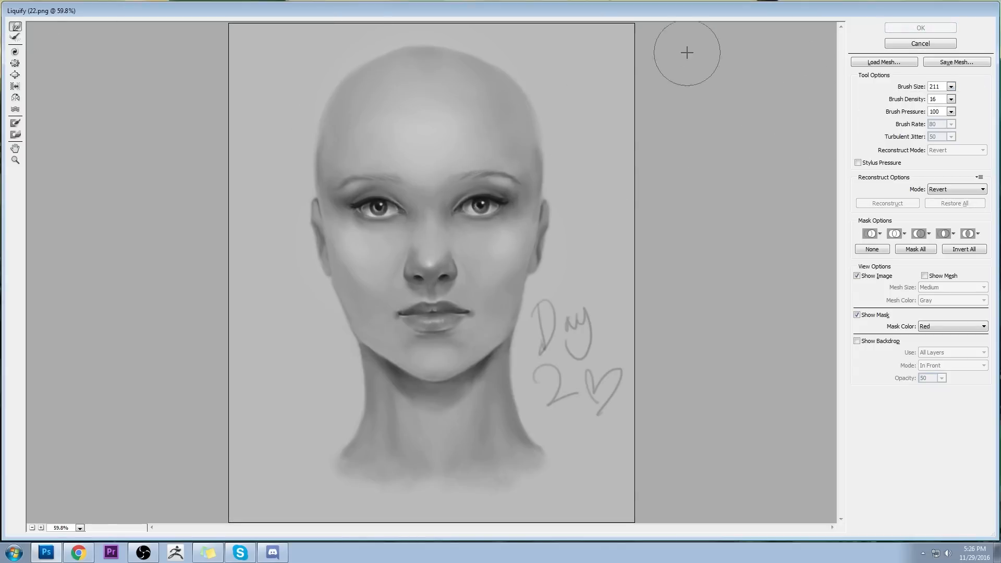
click(951, 99)
drag(906, 111, 920, 112)
click(480, 205)
click(480, 206)
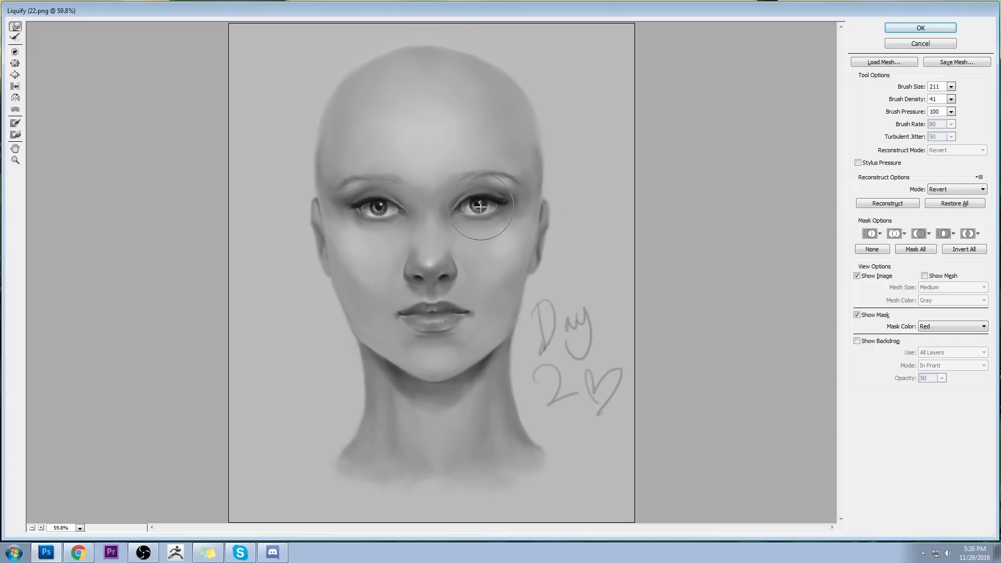
key(ctrl+alt+space)
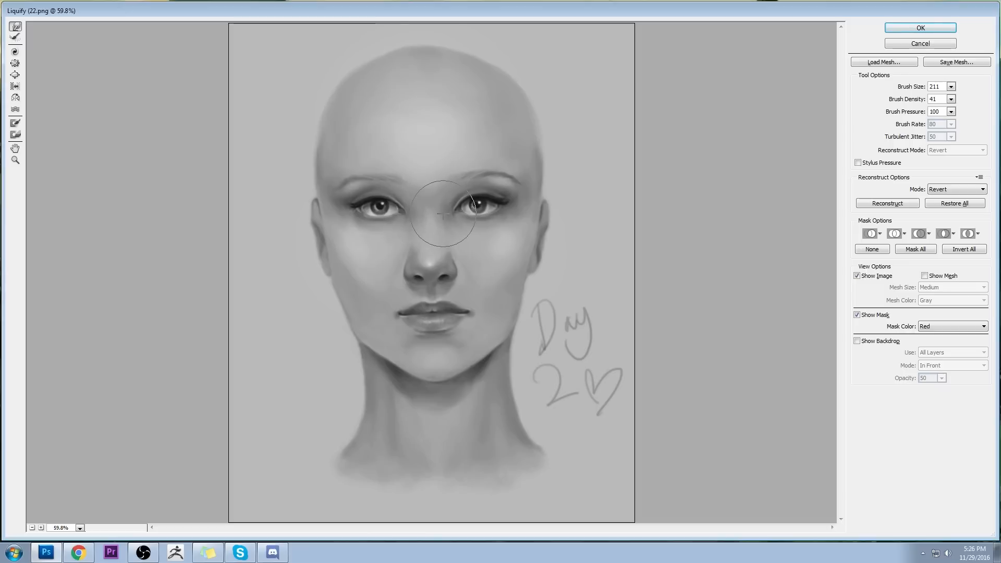
Shrink the Liquify brush to below size 112 and refine the shape of both eyes with small pushes.
click(951, 86)
drag(907, 99, 904, 99)
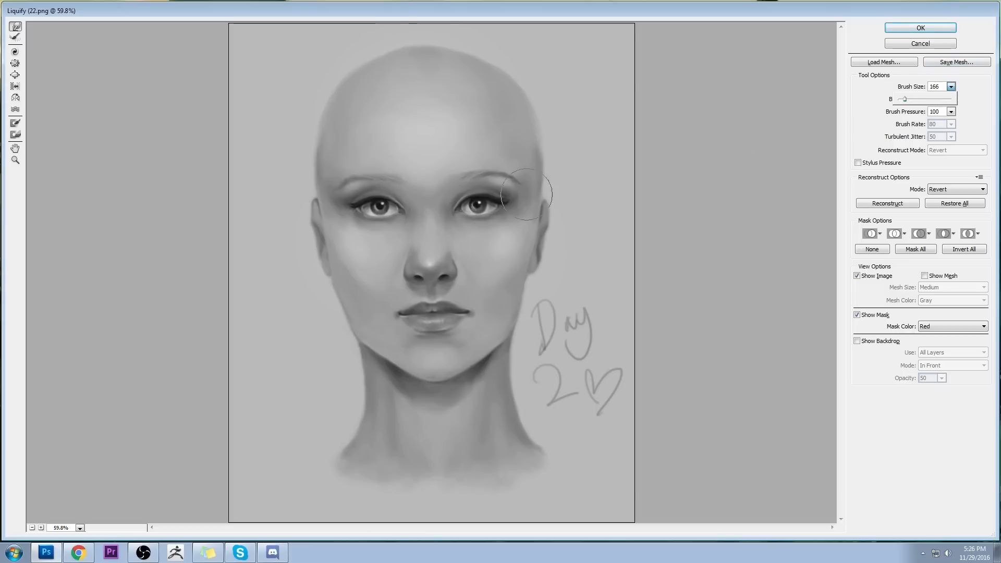
key(bracketleft)
key(bracketleft)
key(bracketleft)
key(bracketleft)
key(bracketleft)
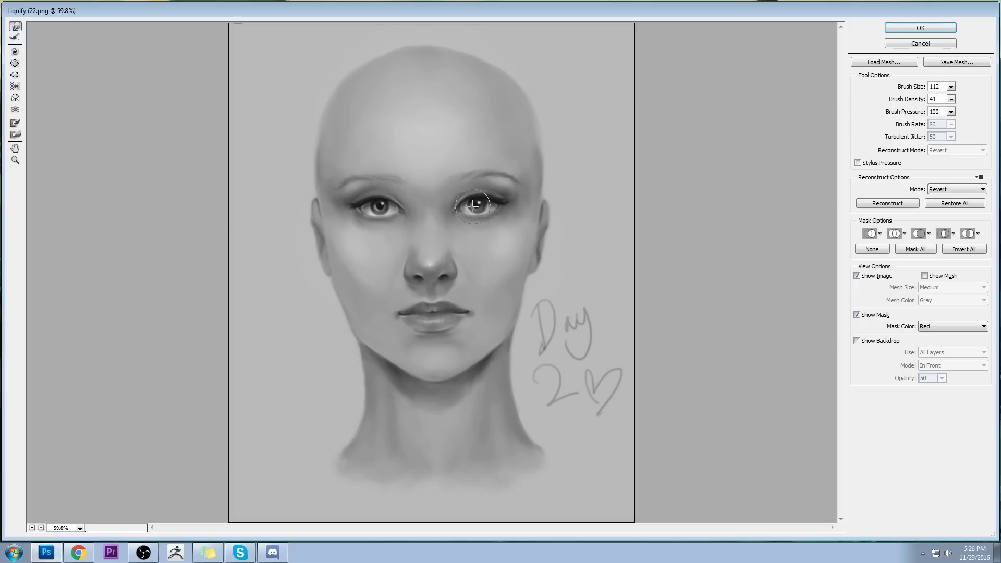
key(bracketleft)
key(bracketleft)
key(bracketleft)
key(bracketleft)
drag(377, 202, 391, 217)
Set the Liquify brush to size 151 and density 27, adjust the inner eye corners, and apply the filter.
click(950, 87)
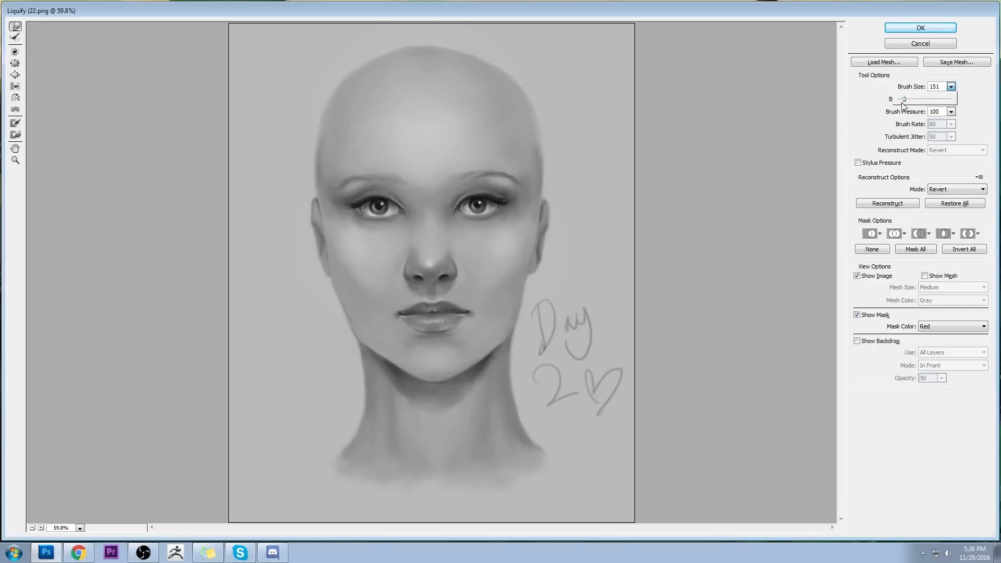
click(951, 88)
click(952, 99)
drag(916, 115, 914, 114)
mouse_move(396, 207)
mouse_down()
mouse_move(376, 233)
mouse_move(365, 224)
mouse_move(403, 207)
mouse_up()
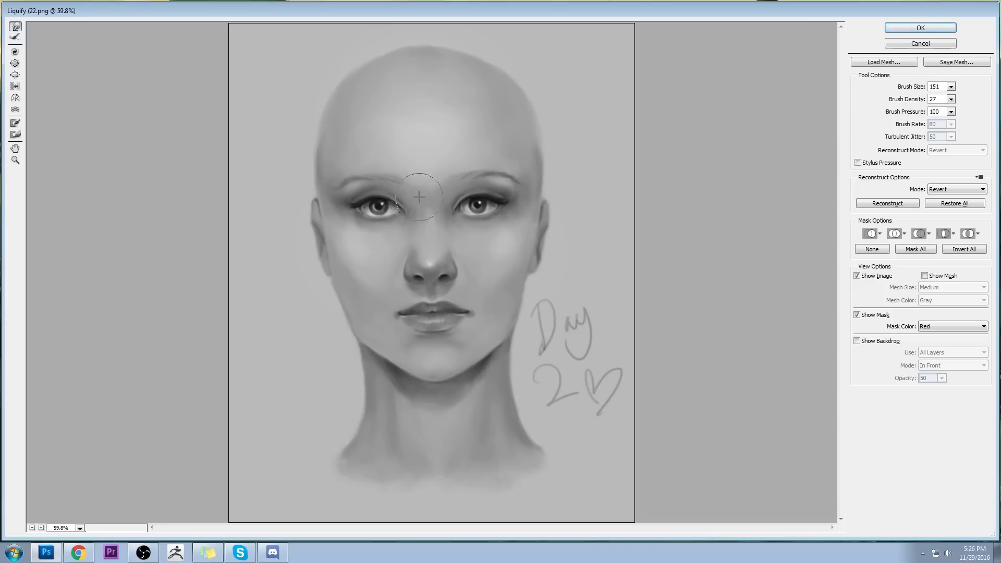
drag(463, 222, 468, 225)
click(907, 29)
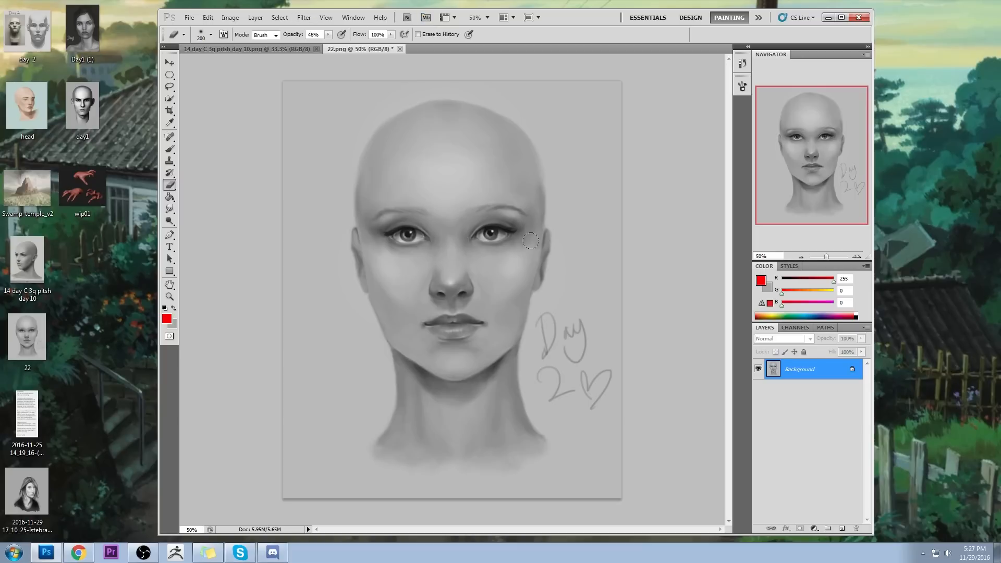
Reopen Liquify, enlarge the brush to size 241, and push the left-hand eye slightly toward the nose.
click(304, 18)
click(312, 80)
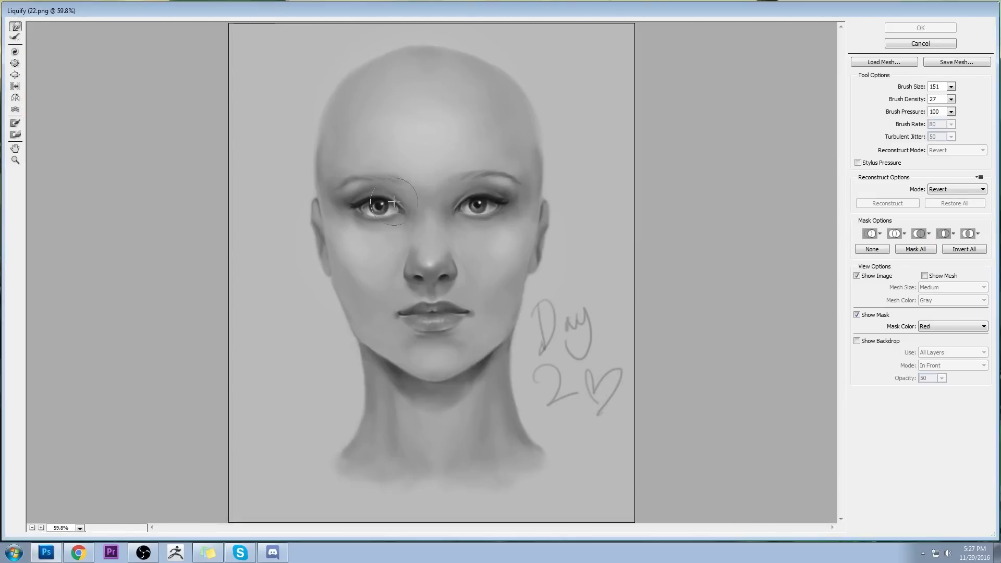
click(371, 295)
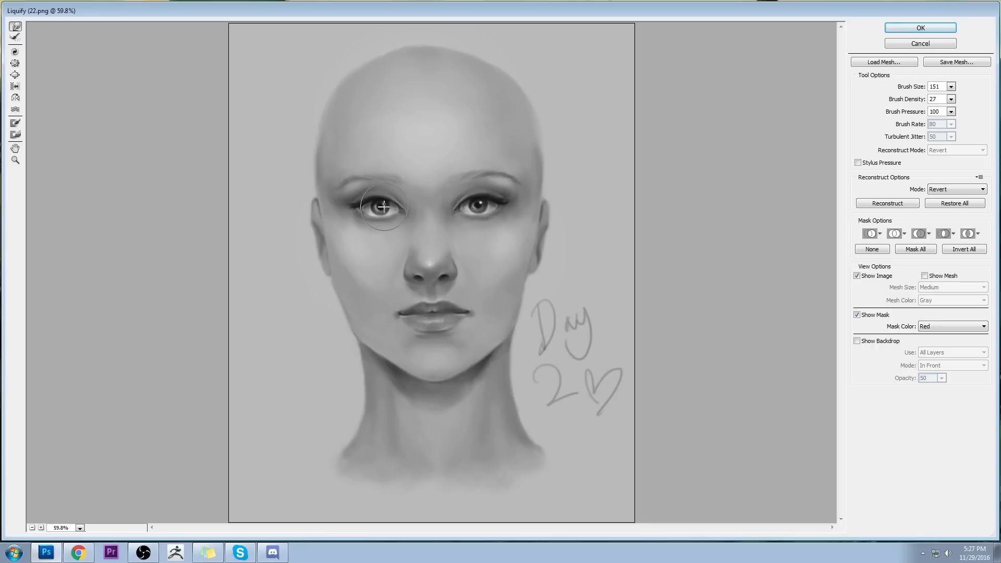
click(950, 87)
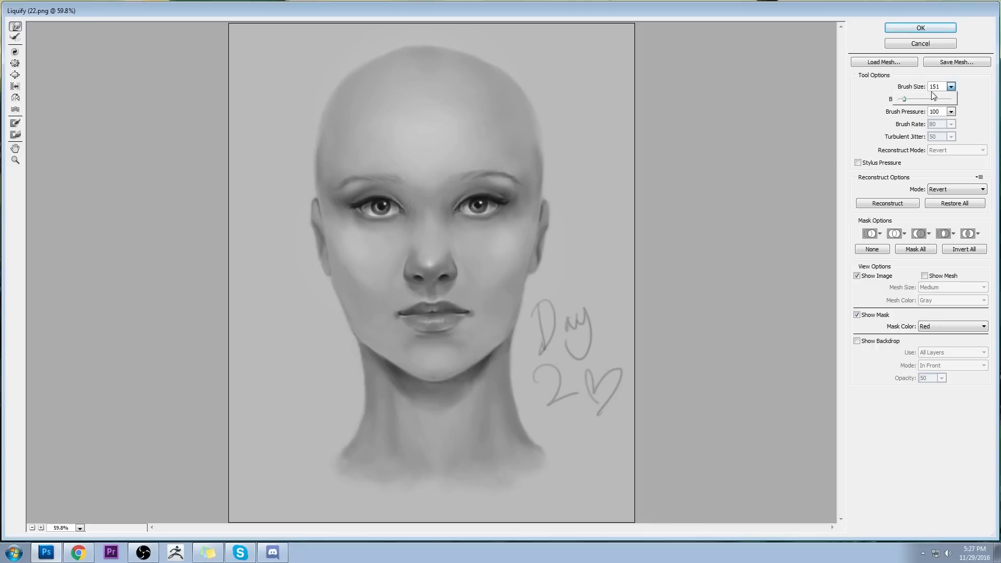
drag(906, 101, 908, 101)
drag(375, 208, 378, 208)
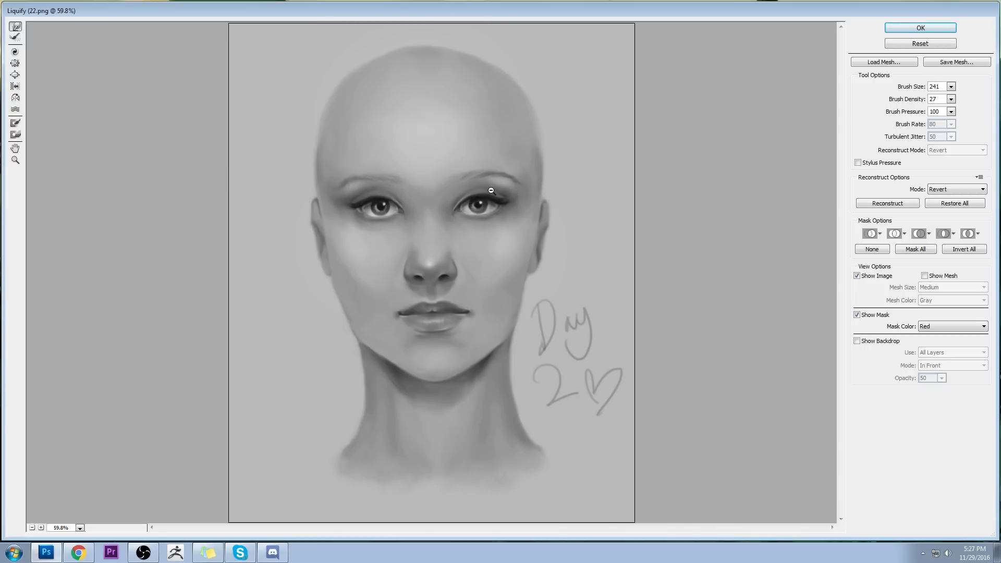
Reduce the Liquify brush to size 103 and refine both eyes with small pushes.
click(951, 86)
drag(910, 99, 906, 99)
key(bracketleft)
key(bracketleft)
key(bracketleft)
key(bracketleft)
key(bracketleft)
key(bracketleft)
key(bracketleft)
key(bracketleft)
key(bracketleft)
key(bracketleft)
key(bracketleft)
key(bracketleft)
key(bracketleft)
key(bracketleft)
key(bracketleft)
key(bracketleft)
key(bracketleft)
key(bracketleft)
key(bracketleft)
key(bracketleft)
key(bracketleft)
key(bracketleft)
key(bracketleft)
key(bracketleft)
key(bracketleft)
key(bracketleft)
key(bracketleft)
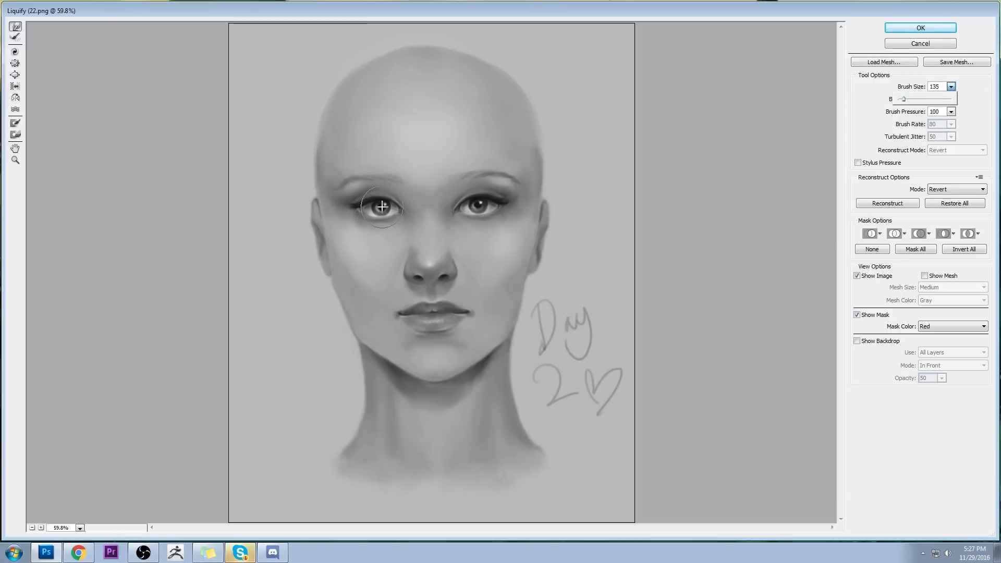
key(bracketleft)
key(bracketleft)
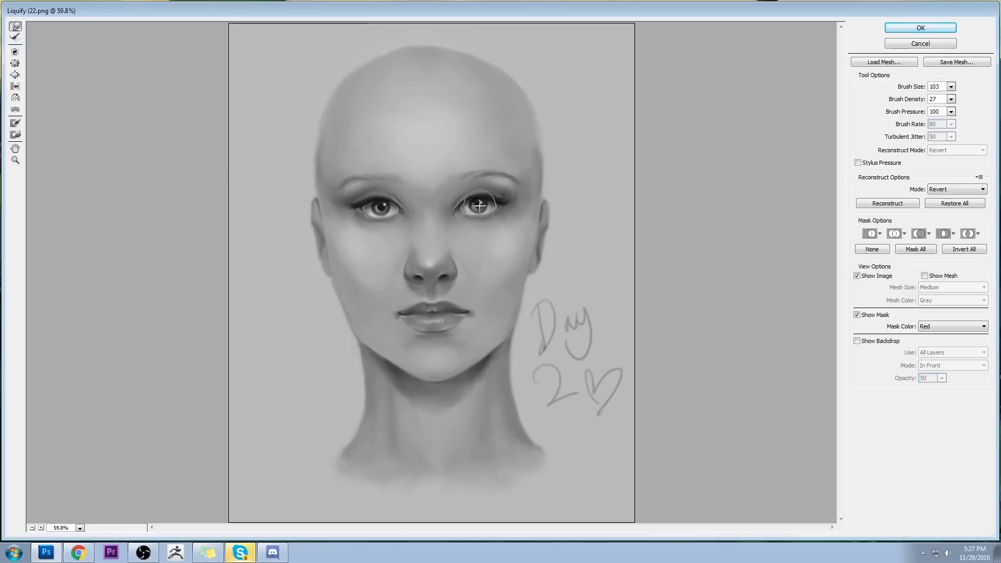
Enlarge the Liquify brush to size 226 and finally 496, push the sides of the head inward, and apply the filter.
key(alt)
click(951, 87)
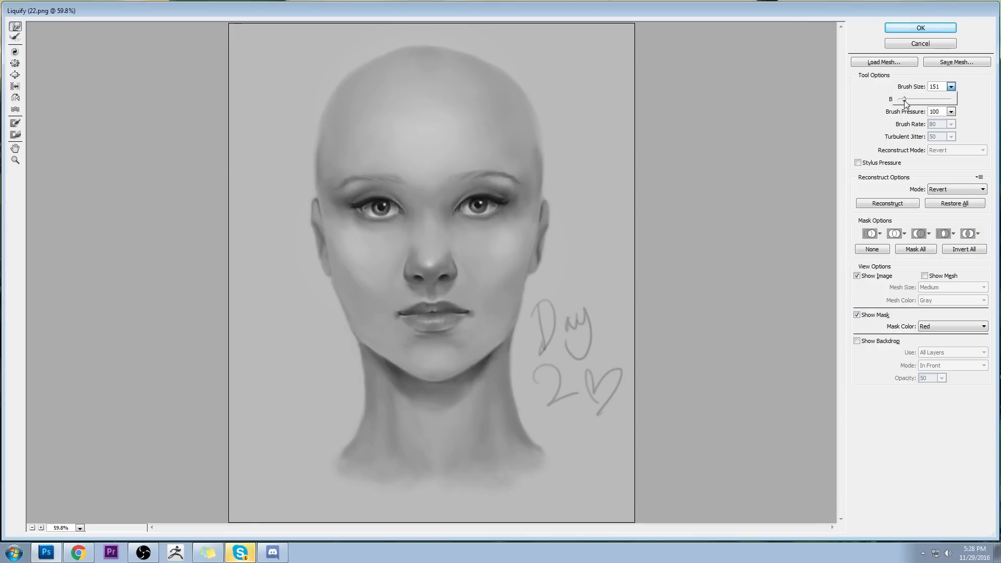
drag(903, 103, 911, 100)
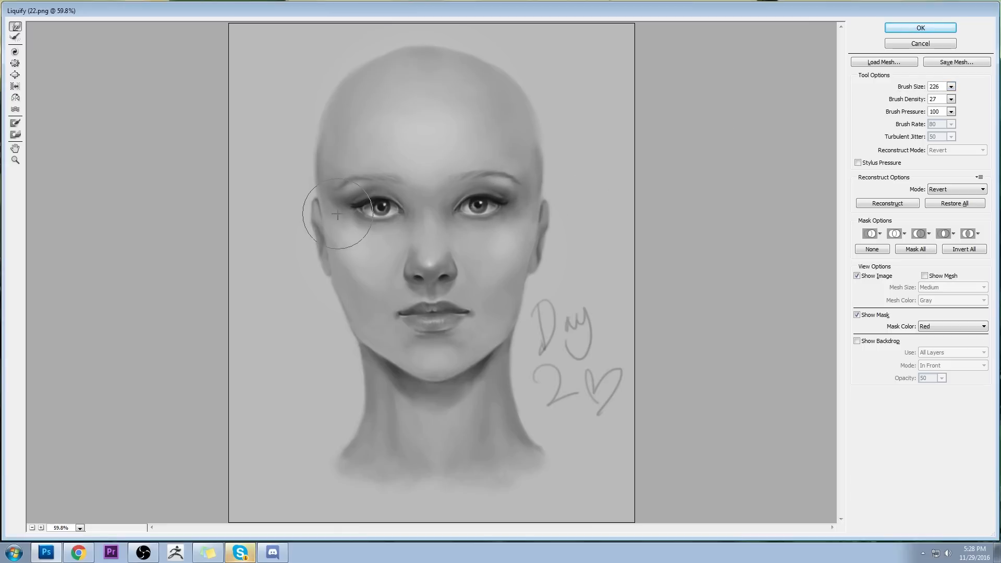
click(950, 87)
drag(915, 101, 921, 101)
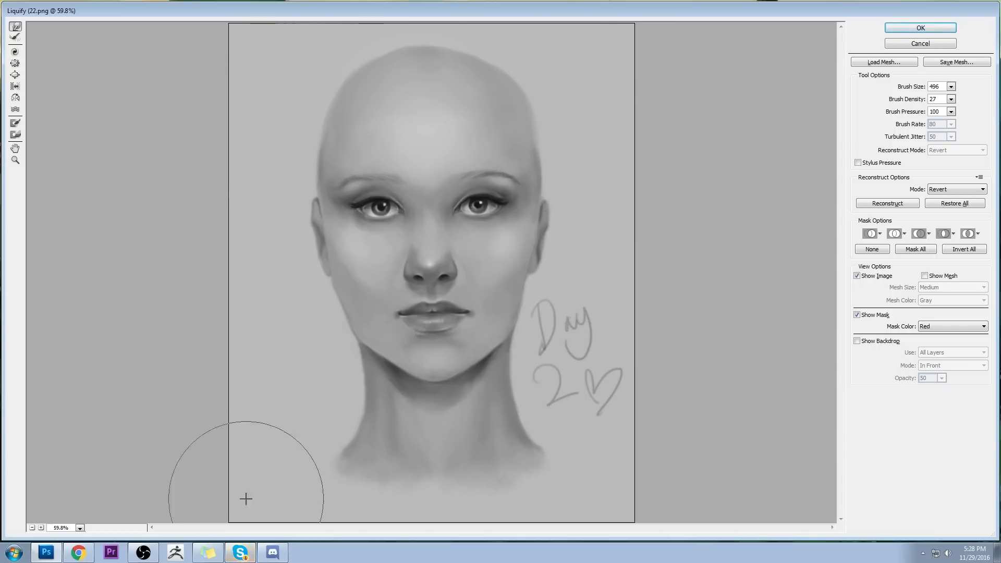
key(Return)
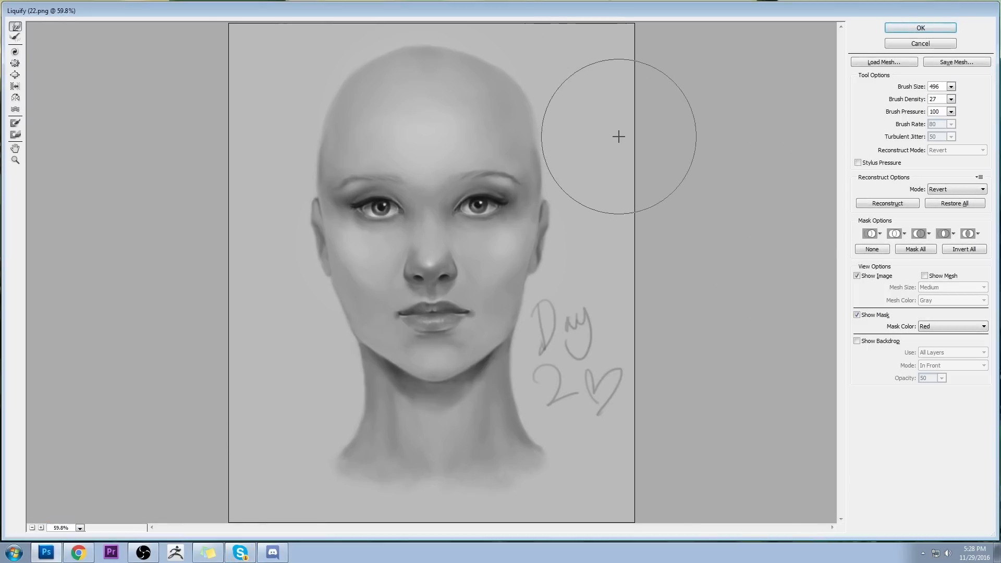
key(Return)
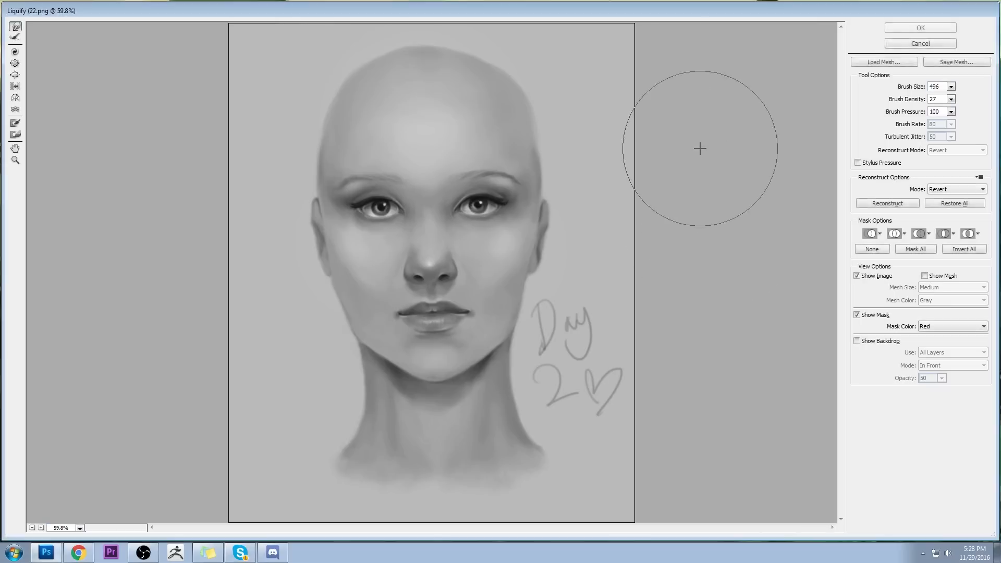
click(922, 30)
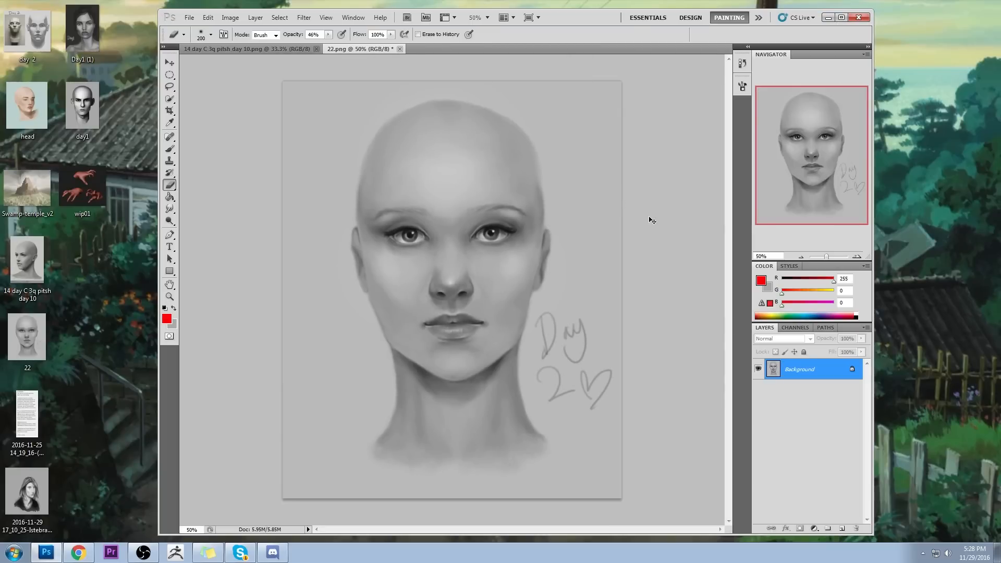
Reopen Liquify, narrow the sides of the head slightly with the size 496 brush, and apply the filter.
click(308, 18)
click(328, 73)
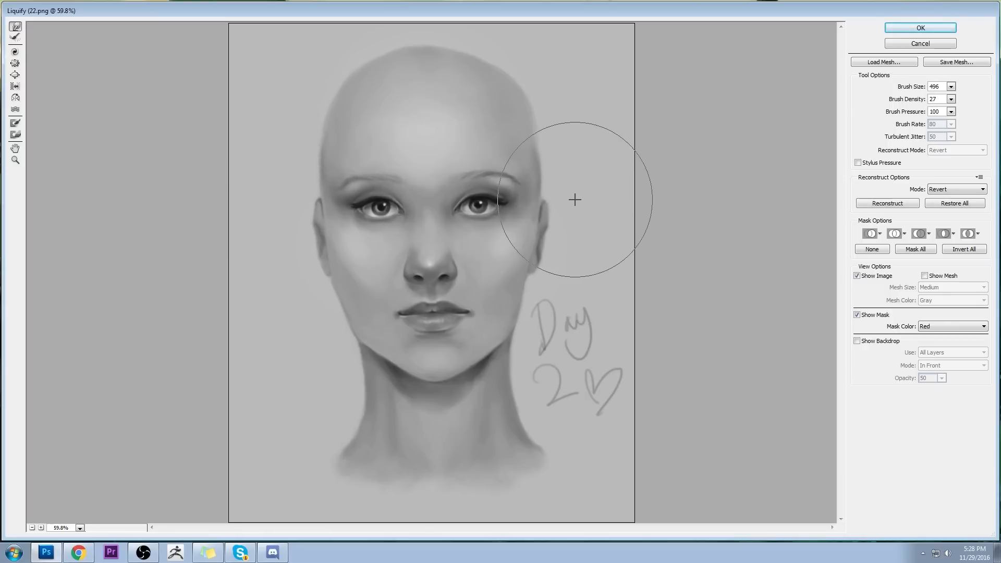
key(Return)
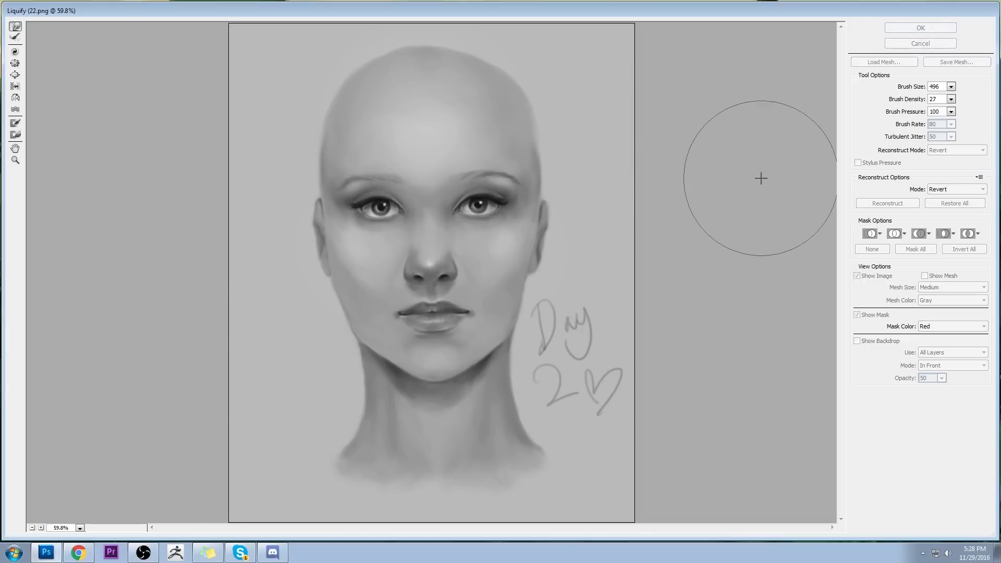
click(942, 28)
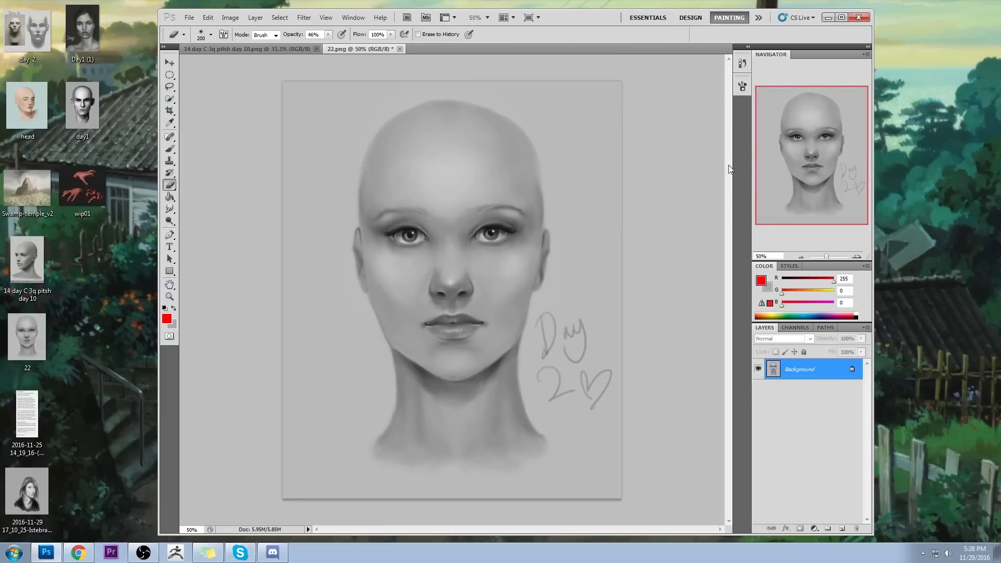
Compare the original 22.png state with the latest Liquify state in the document history.
click(741, 63)
scroll(696, 157, up, 15)
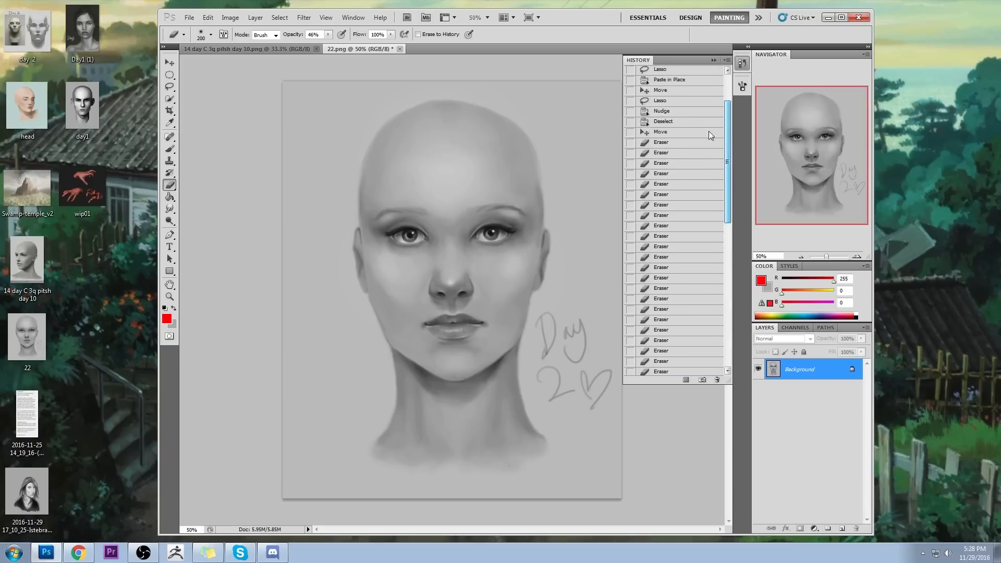
click(697, 77)
drag(728, 136, 729, 311)
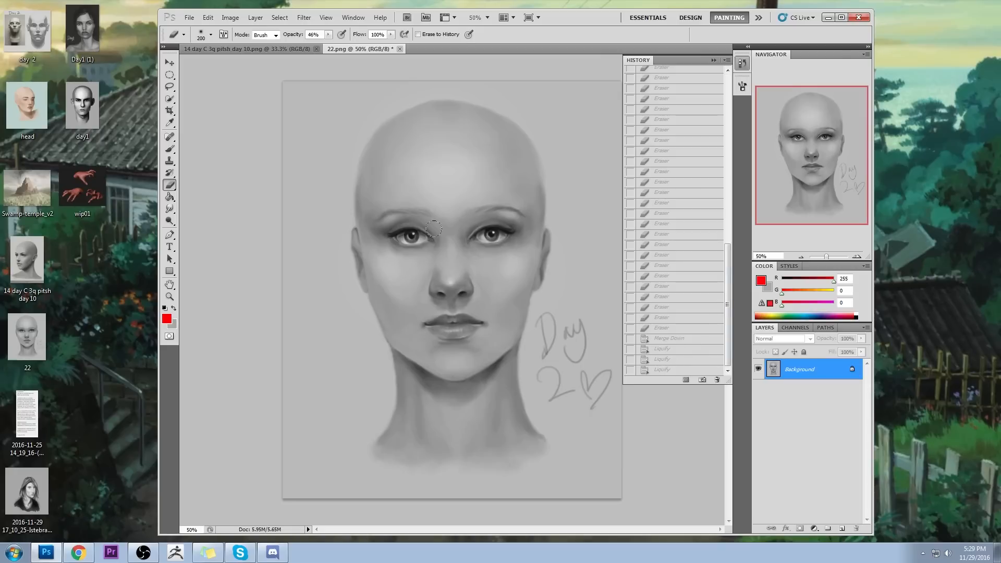
click(662, 370)
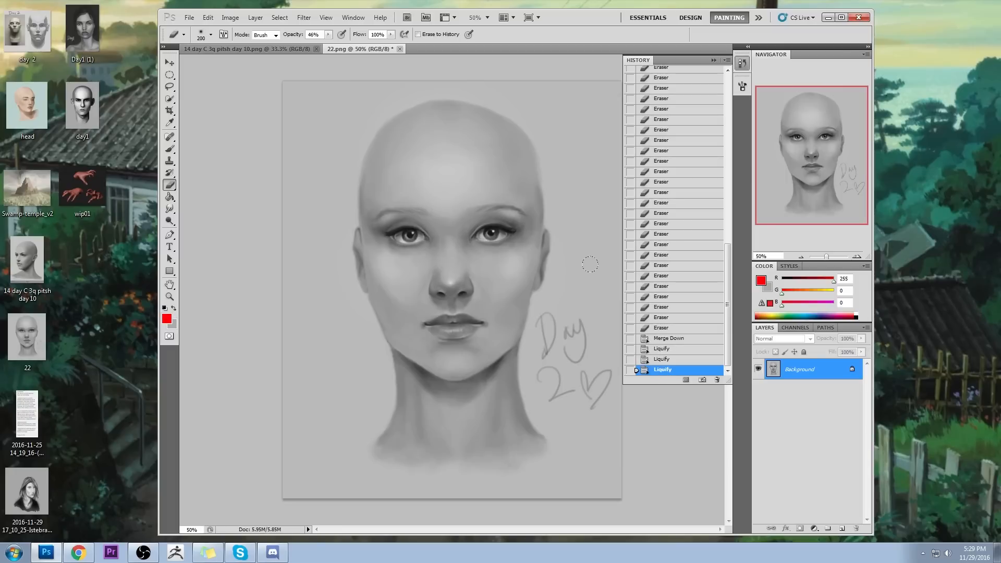
mouse_move(728, 292)
mouse_down()
mouse_move(728, 78)
mouse_move(722, 330)
mouse_up()
click(691, 74)
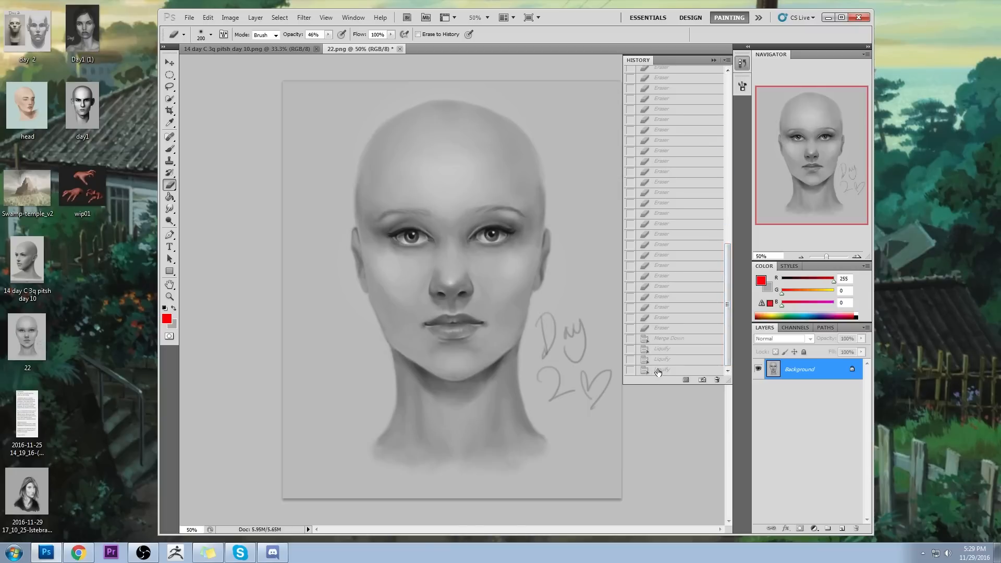
click(658, 371)
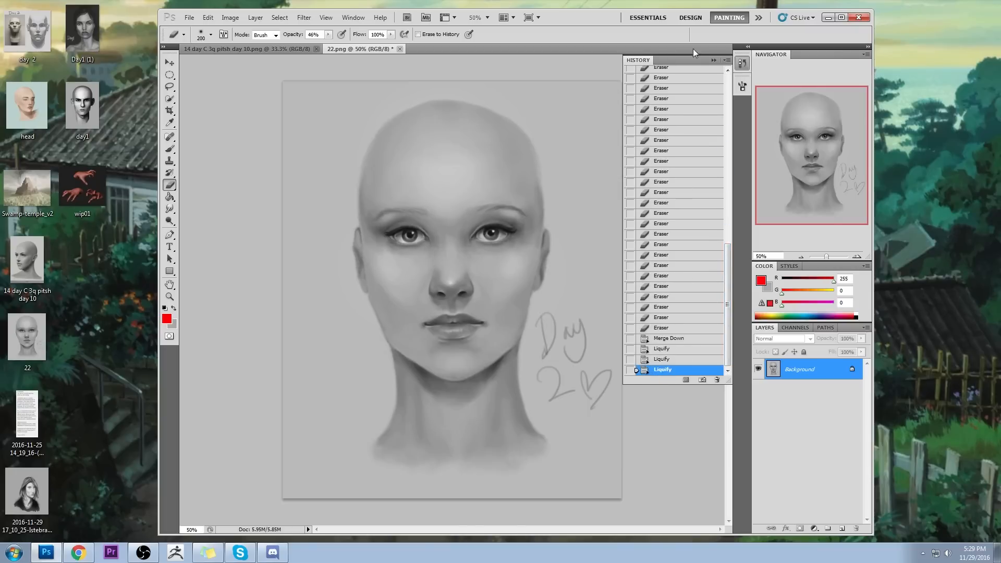
Run Liquify again with the size 496 brush, push the sides of the head slightly inward, and apply it.
click(714, 61)
click(304, 17)
click(313, 79)
drag(330, 170, 305, 194)
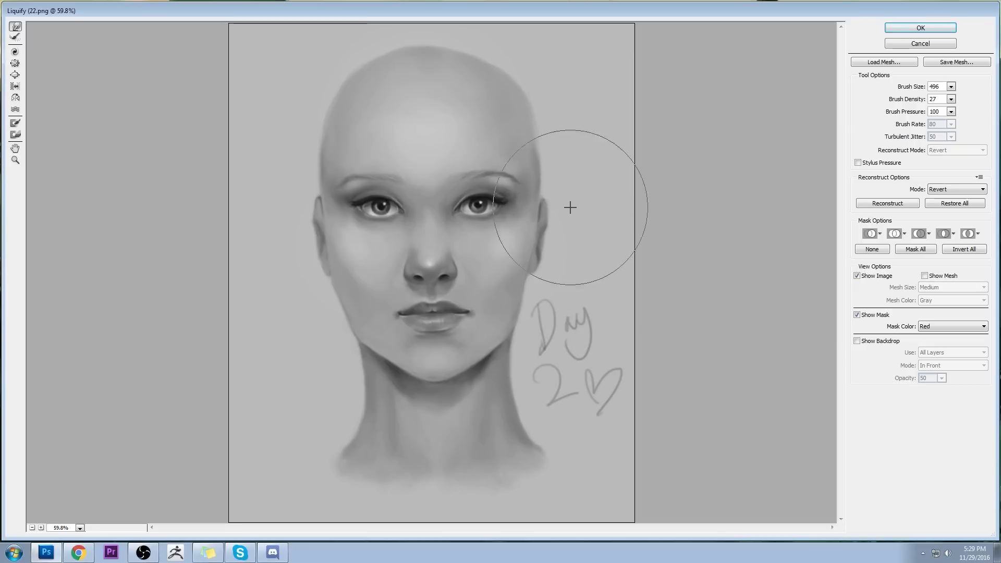
key(Return)
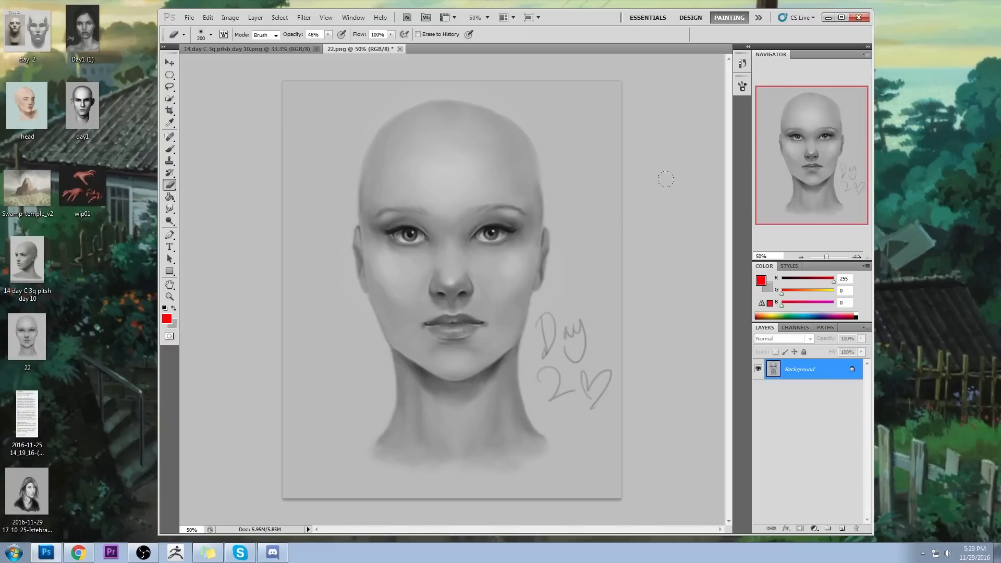
Toggle the last Liquify edit off and on to compare the head shape before and after.
key(ctrl+z)
key(ctrl+z)
key(ctrl+z)
key(ctrl+z)
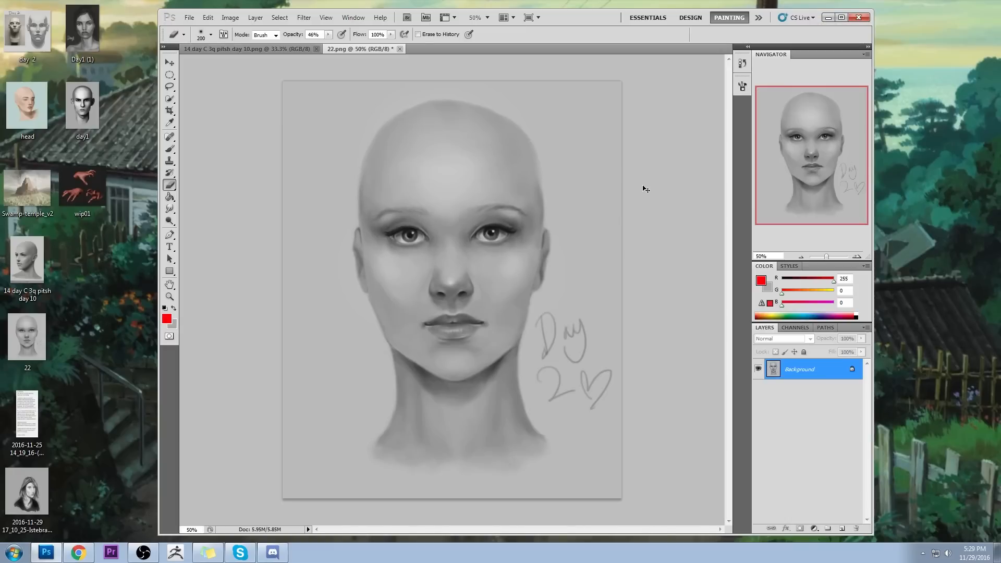
key(ctrl+z)
key(ctrl+z)
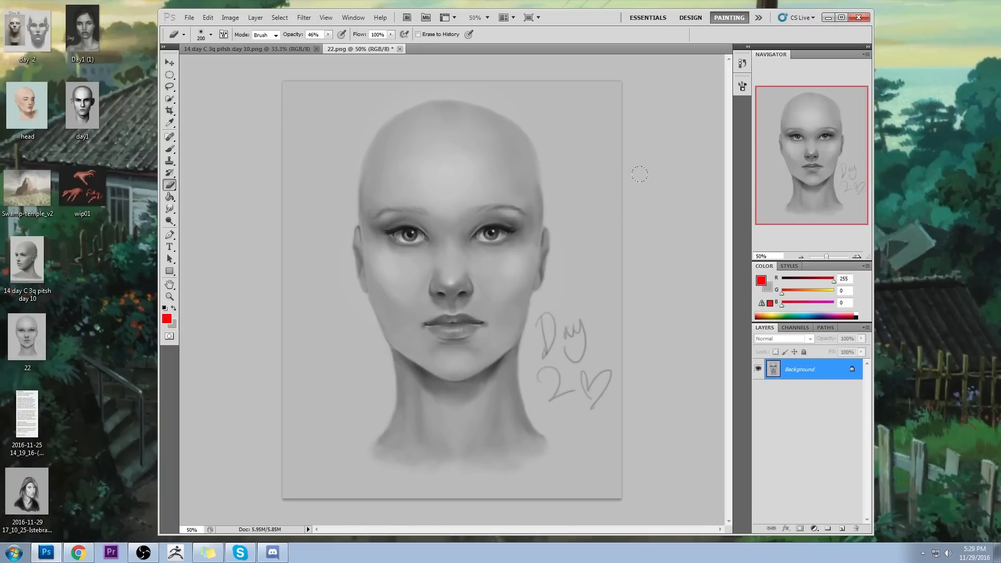
Check the original 22.png snapshot against the newest Liquify history state and return to that newest state.
click(741, 63)
drag(726, 271, 724, 63)
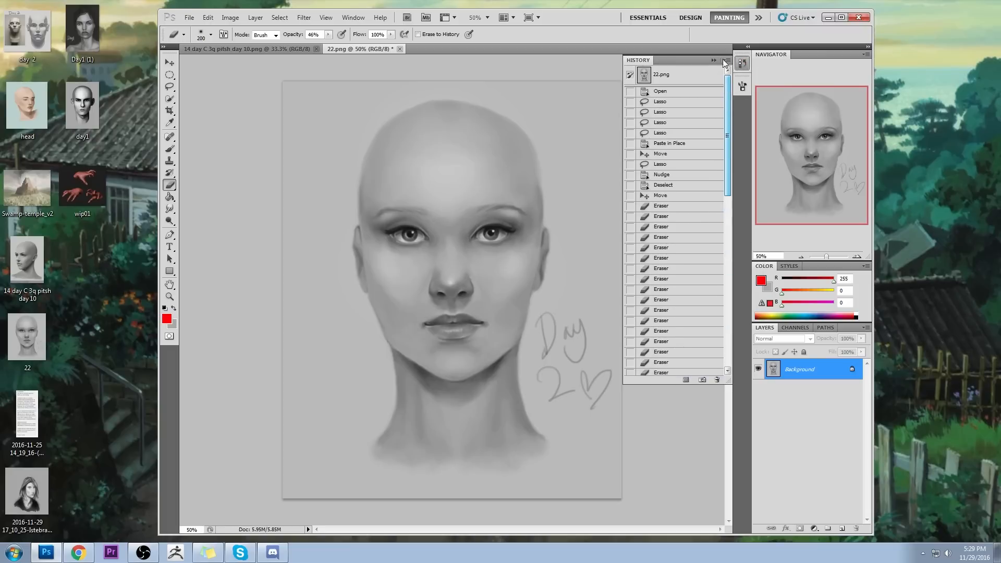
click(692, 80)
drag(727, 104, 727, 292)
click(666, 370)
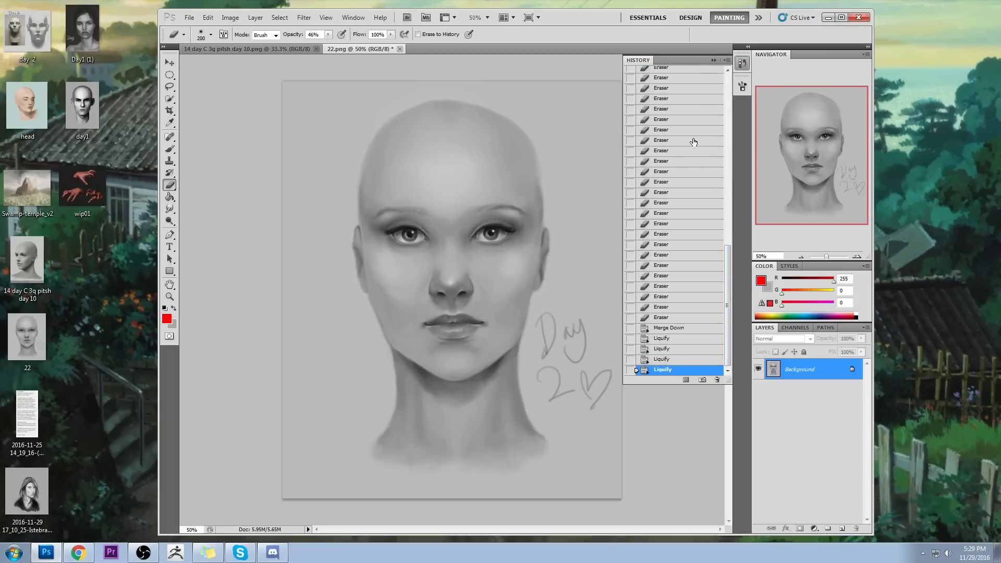
click(713, 60)
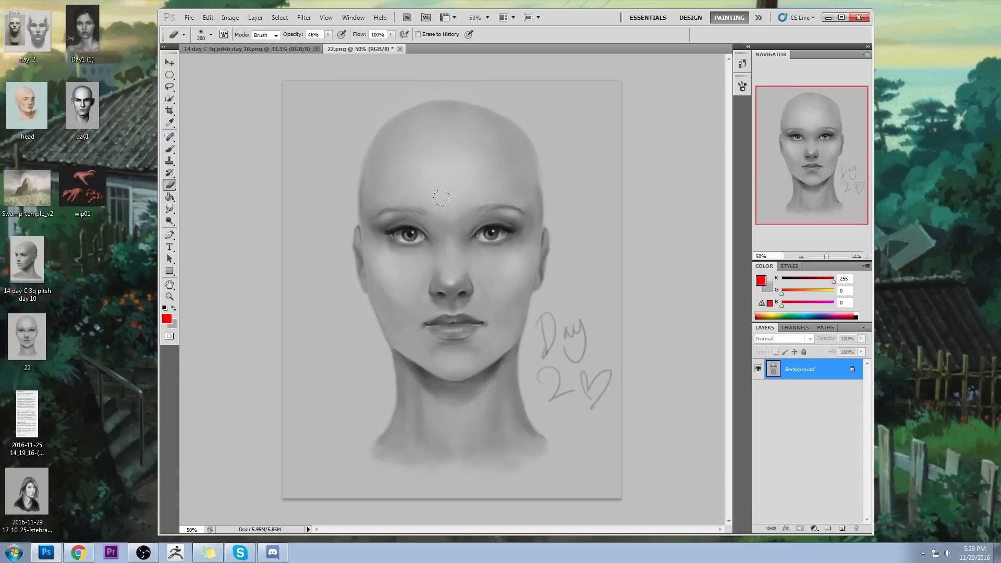
Lasso the nose, copy it to a new layer, scale it to 108.41%, and reposition it slightly over the original.
key(l)
mouse_move(487, 261)
mouse_down()
mouse_move(490, 294)
mouse_move(469, 255)
mouse_up()
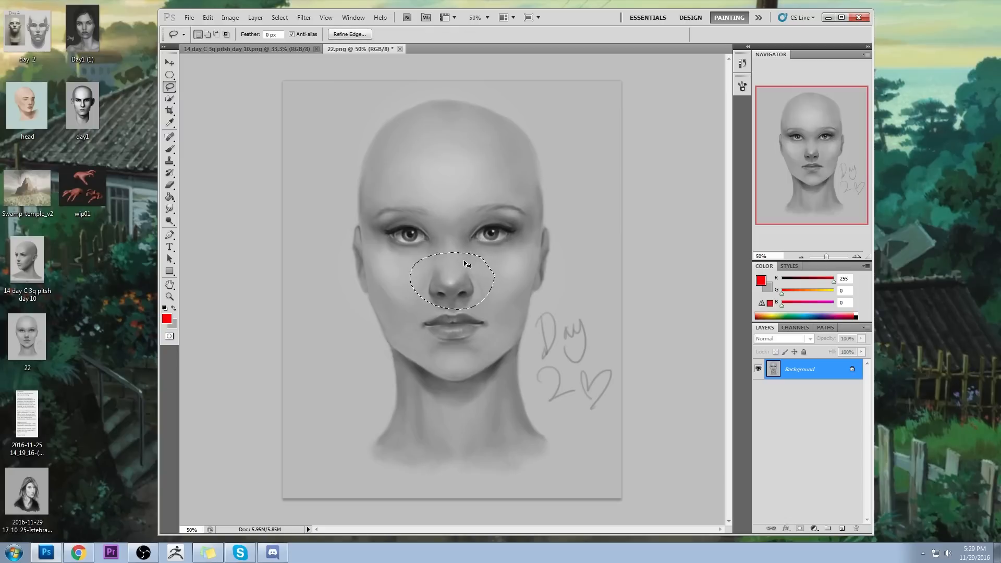
drag(414, 288, 481, 311)
key(ctrl+t)
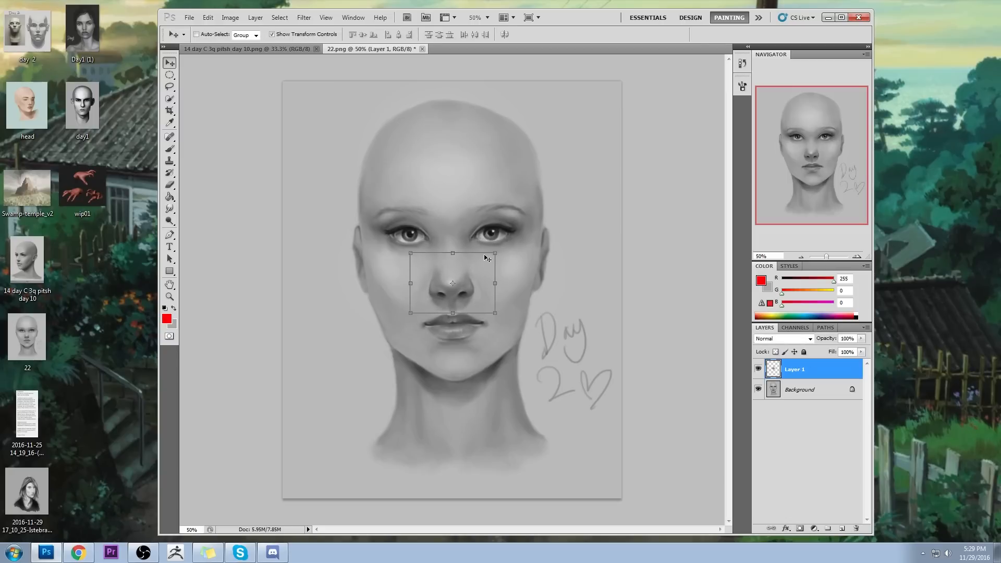
mouse_move(497, 250)
mouse_down()
mouse_move(505, 243)
mouse_move(497, 250)
mouse_up()
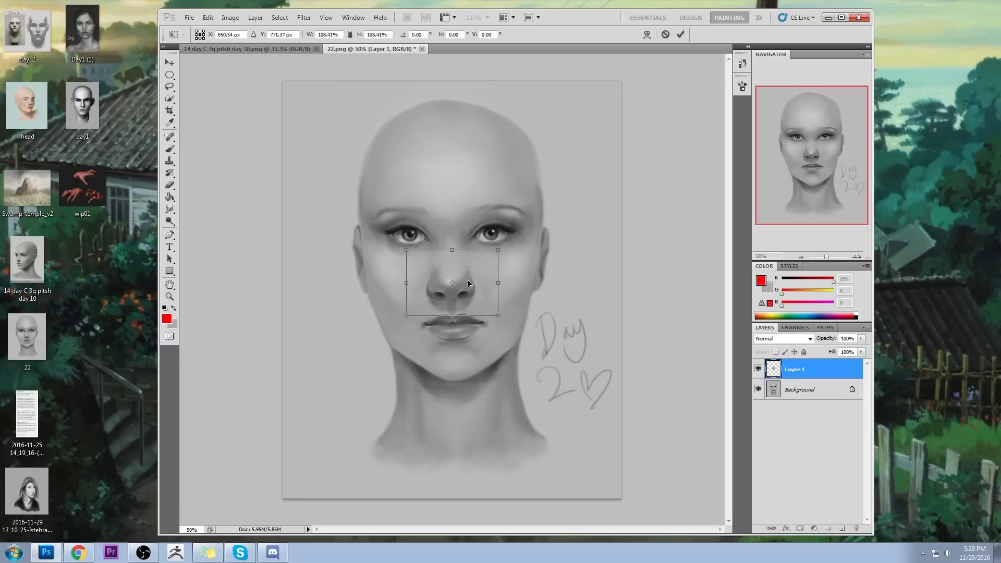
drag(466, 283, 467, 282)
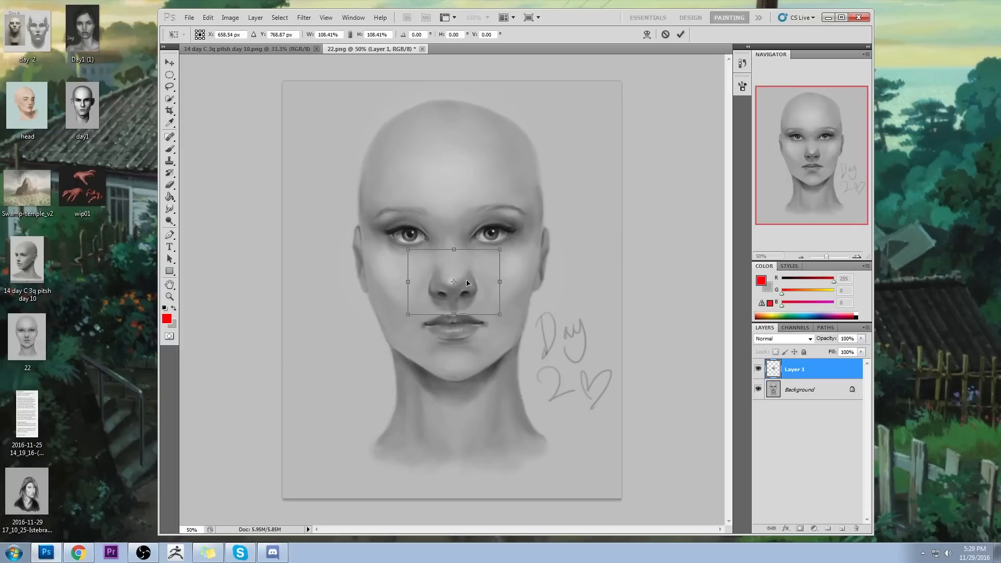
click(682, 35)
Set the Eraser opacity to 100% and clean up the edges of the enlarged nose layer.
key(e)
click(328, 35)
click(477, 233)
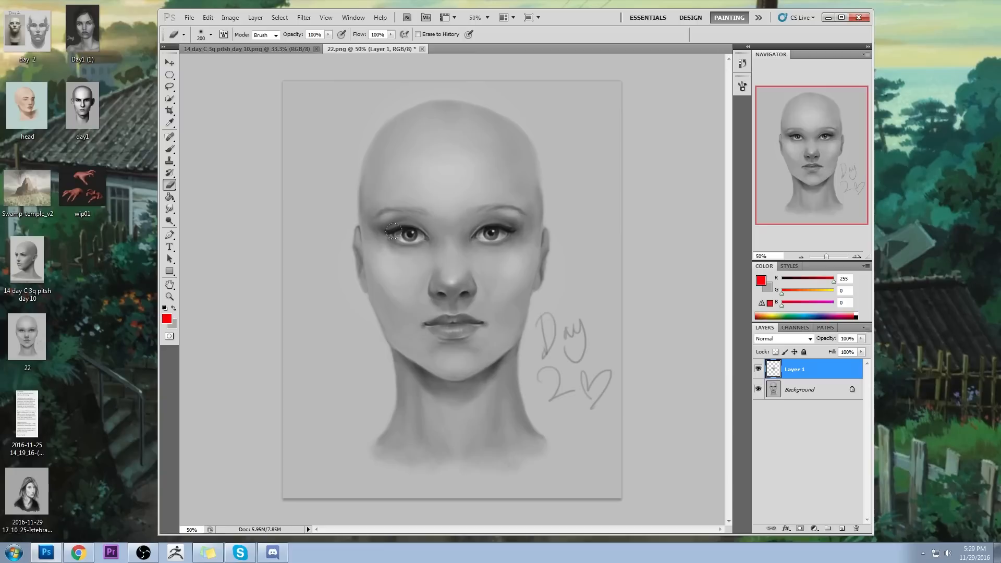
key(v)
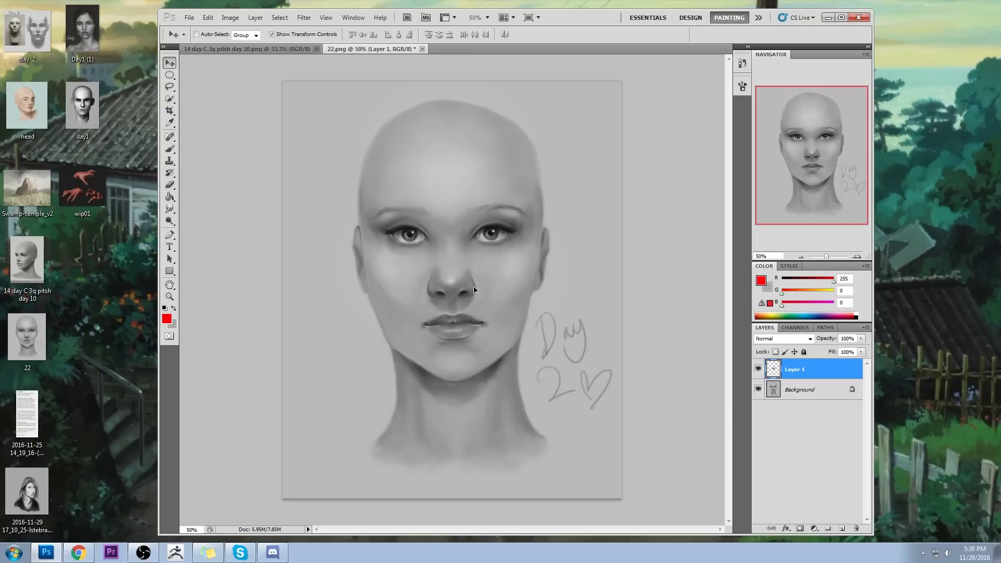
Toggle the visibility of Layer 1 to compare the enlarged nose with the original.
click(758, 370)
click(758, 370)
click(759, 371)
click(760, 371)
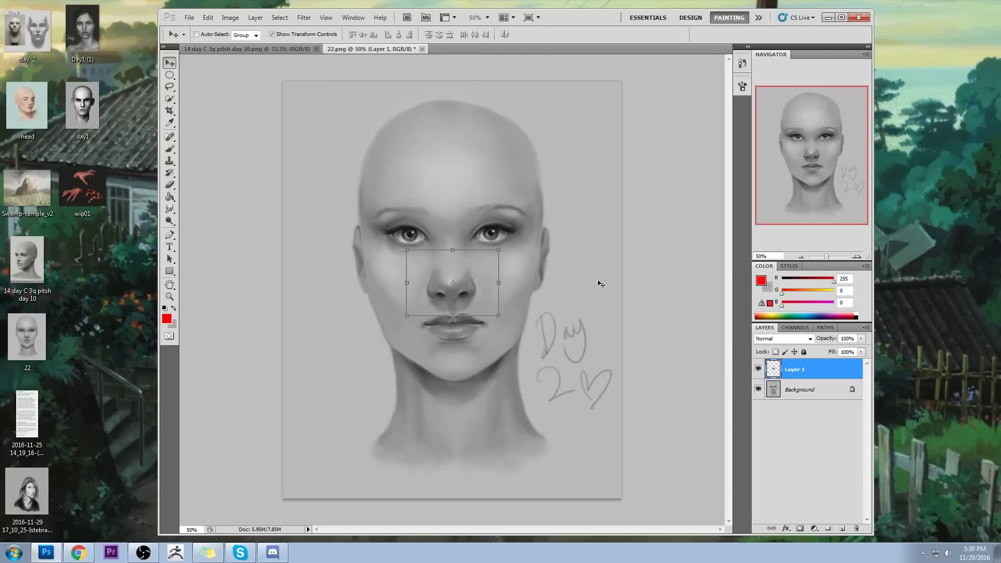
Scale the nose layer up by a further 105.85%, nudge it slightly upward, and commit the transform.
drag(496, 249, 500, 246)
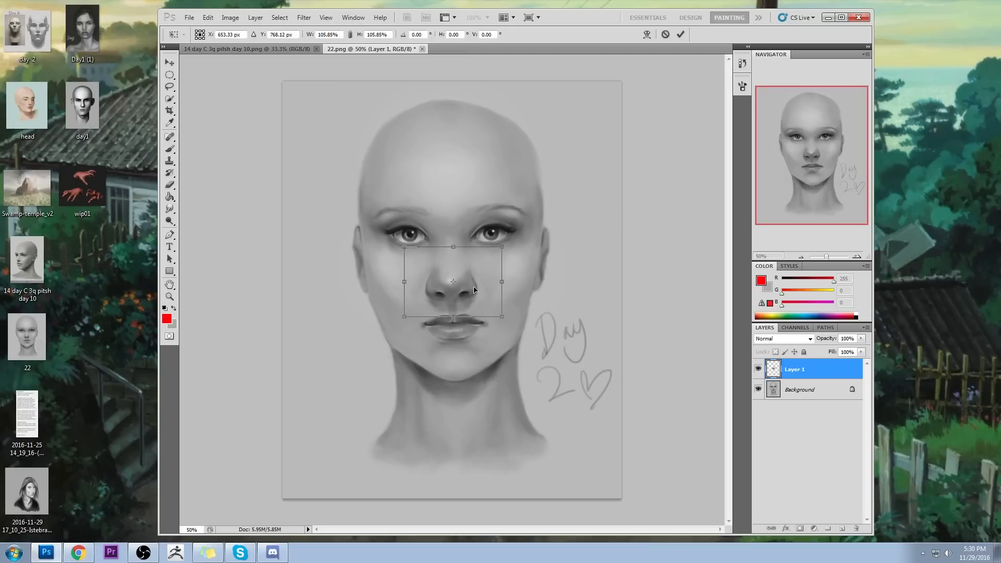
drag(479, 292, 479, 292)
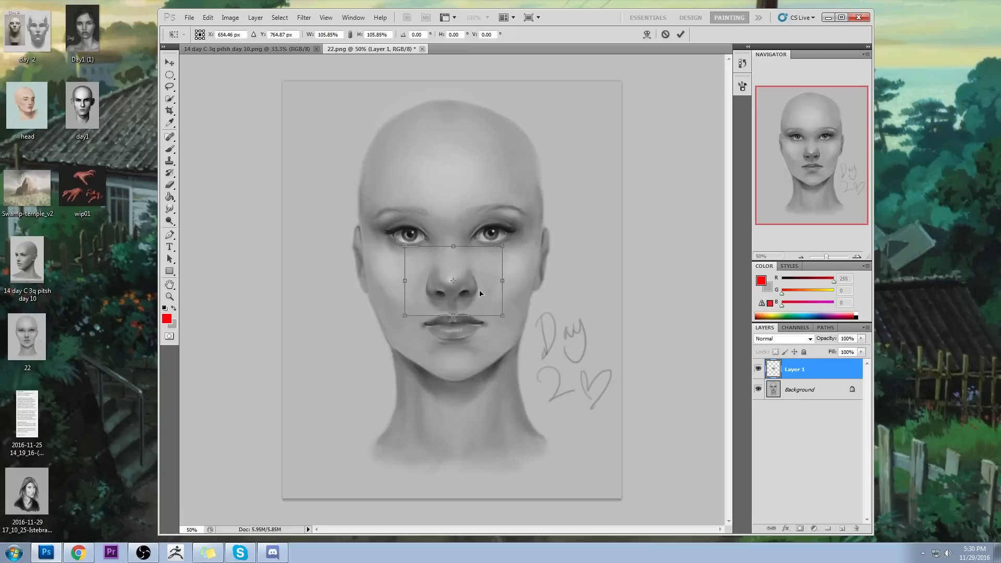
click(680, 34)
Mark the gap between the eyes, the nose and the mouth width with red brush strokes, and undo the marks.
key(b)
drag(412, 226, 482, 232)
mouse_move(474, 282)
mouse_down()
mouse_move(486, 277)
mouse_move(468, 310)
mouse_up()
drag(450, 256, 451, 263)
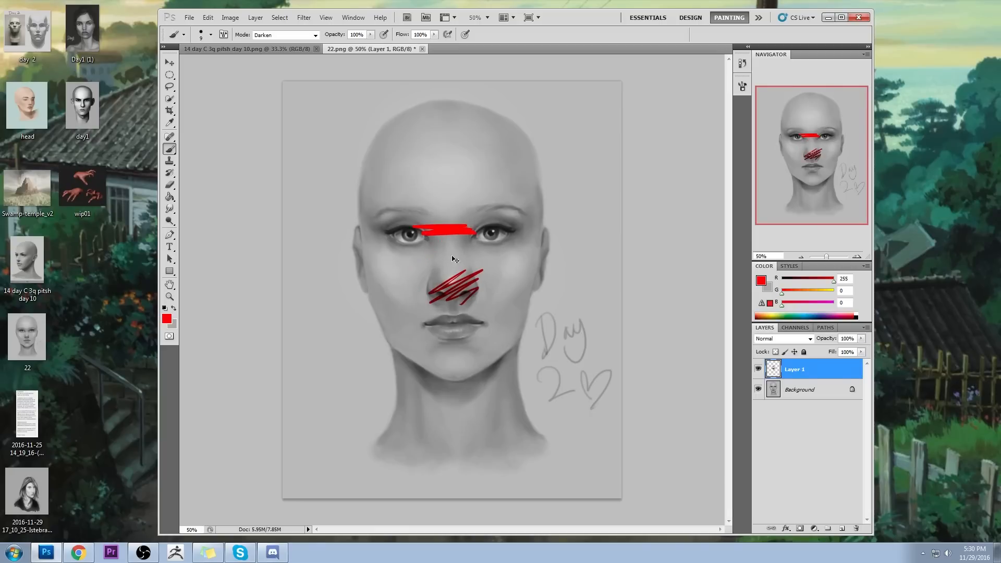
key(ctrl+z)
drag(410, 323, 499, 325)
mouse_move(475, 231)
mouse_down()
mouse_move(431, 244)
mouse_move(478, 234)
mouse_up()
key(ctrl+alt+z)
key(ctrl+alt+z)
key(ctrl+alt+z)
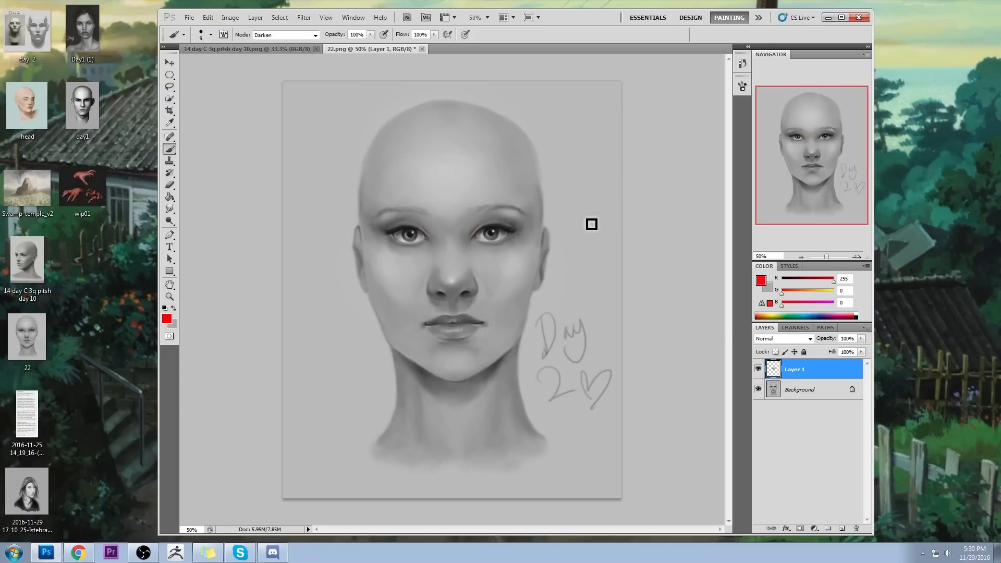
Show and hide Layer 1 repeatedly to judge the nose proportions before and after the enlargement.
click(757, 368)
click(757, 369)
click(758, 368)
click(758, 369)
click(760, 371)
click(760, 371)
click(760, 372)
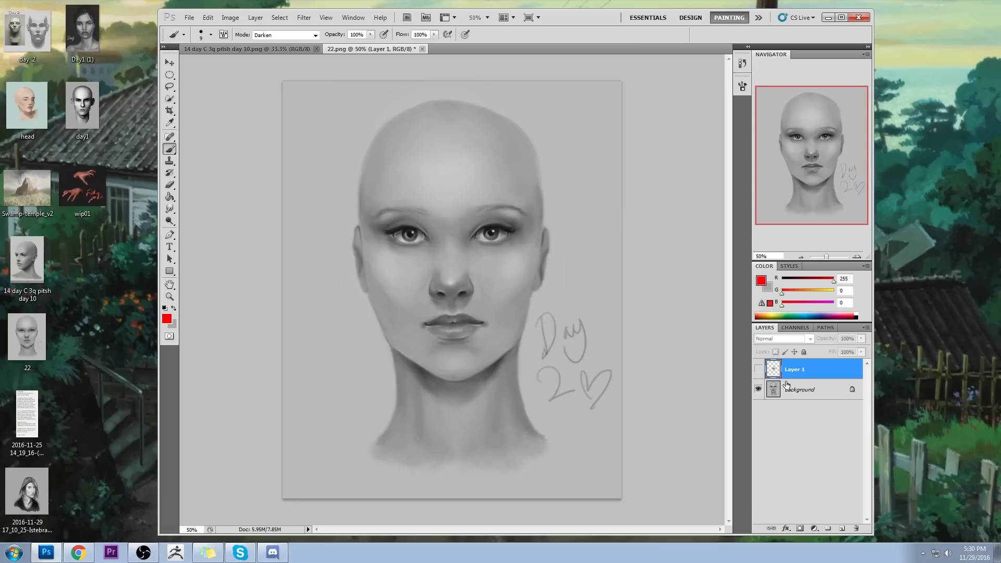
Delete the enlarged nose layer and close 22.png, saving its changes.
click(856, 529)
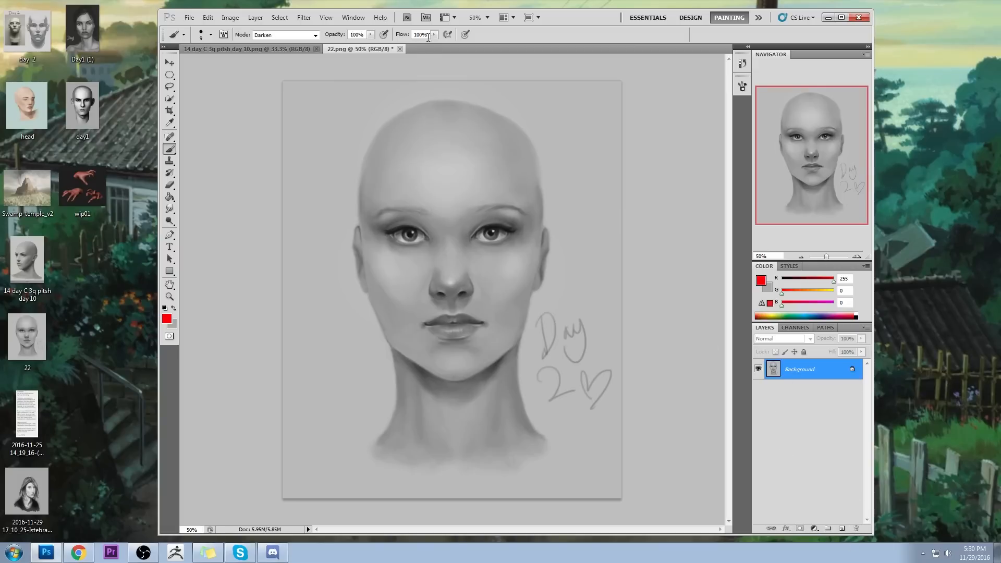
click(399, 49)
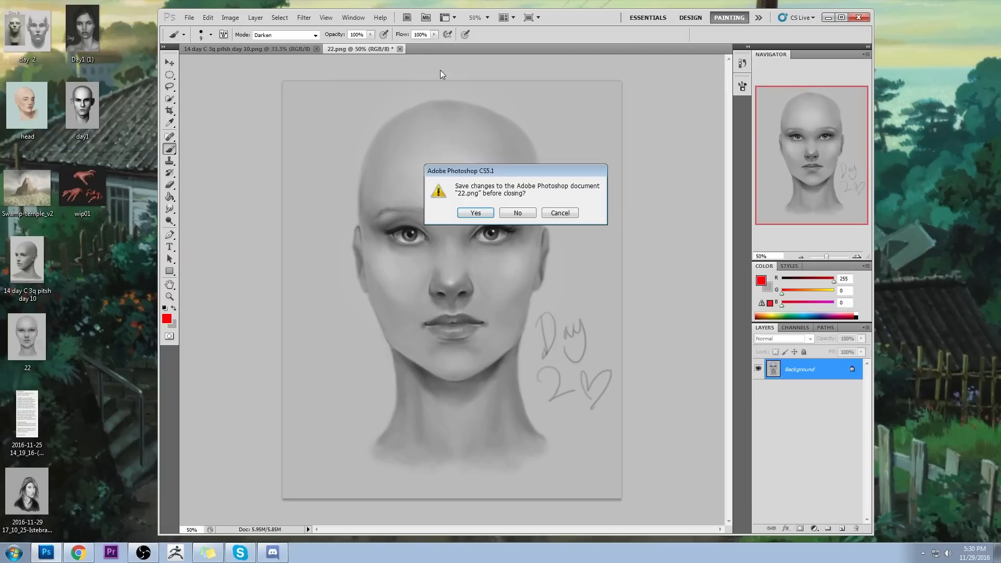
click(484, 214)
click(399, 48)
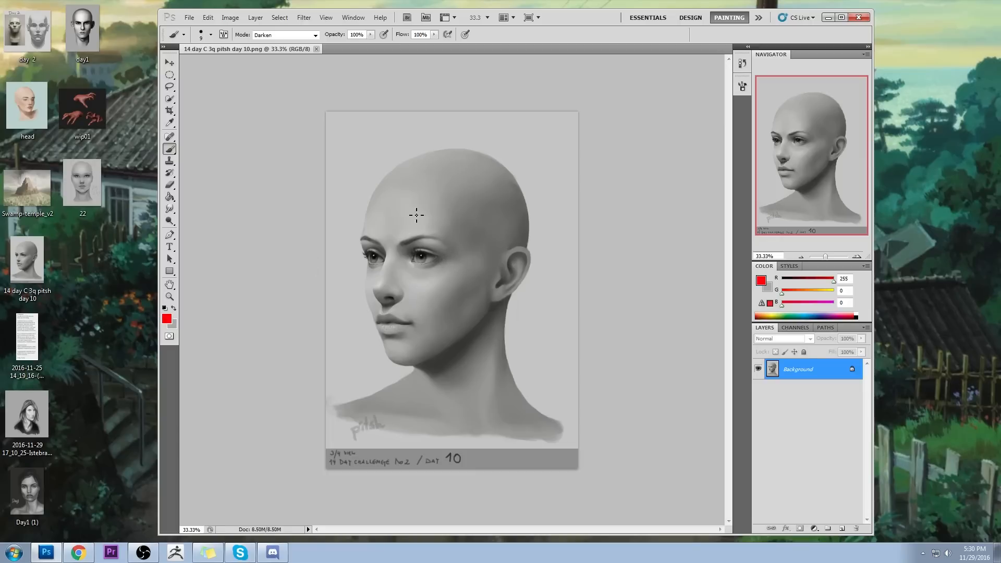
Open the Liquify filter on the day 10 portrait and reshape the chin contour with brush sizes 376 and 241.
click(304, 17)
click(334, 78)
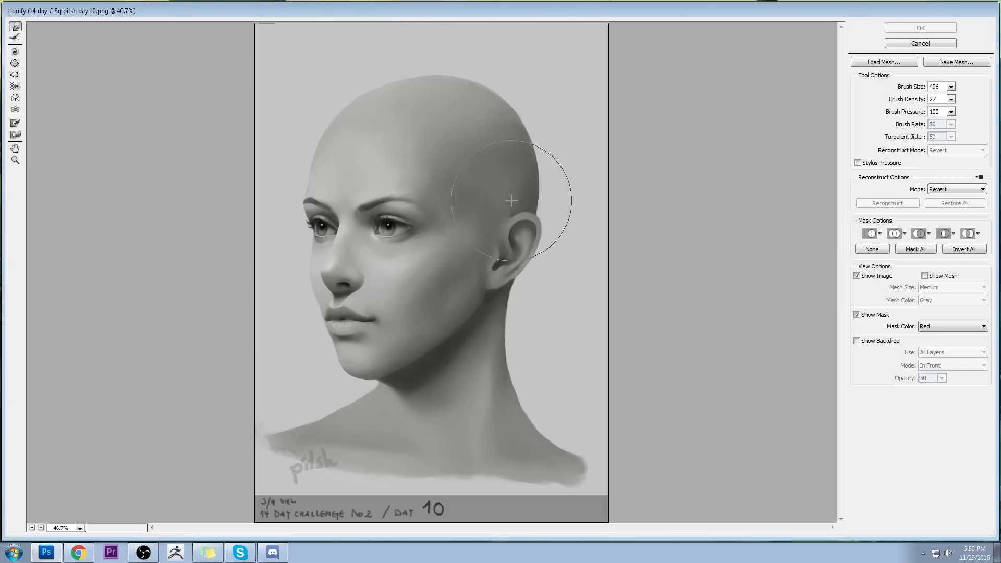
click(951, 87)
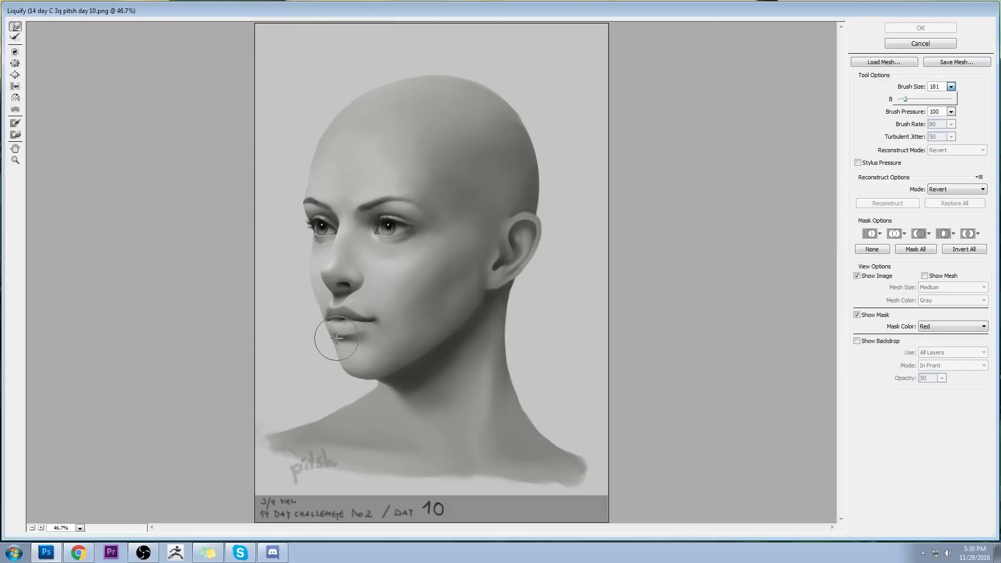
drag(907, 102, 915, 100)
click(318, 359)
drag(315, 354, 323, 370)
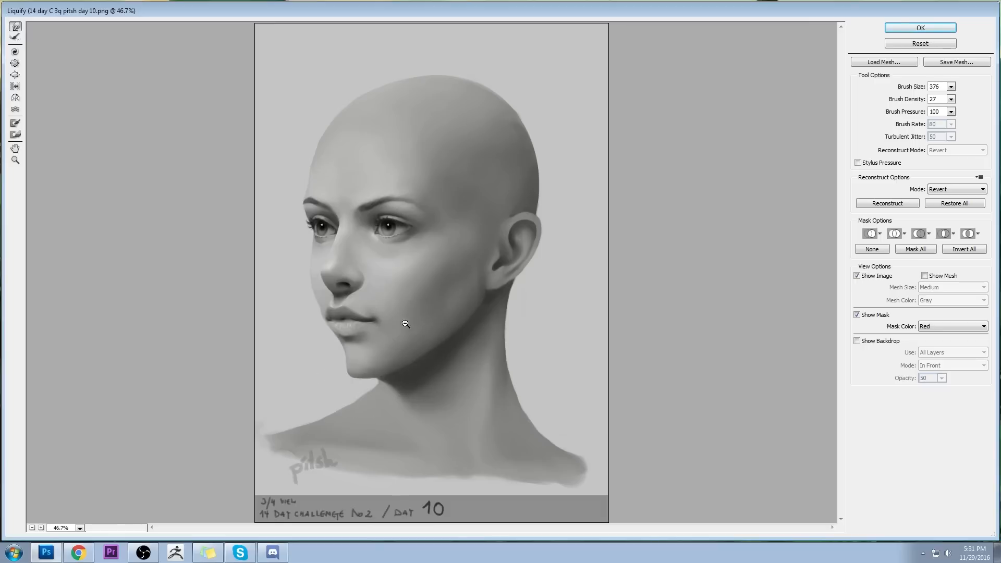
key(alt+space)
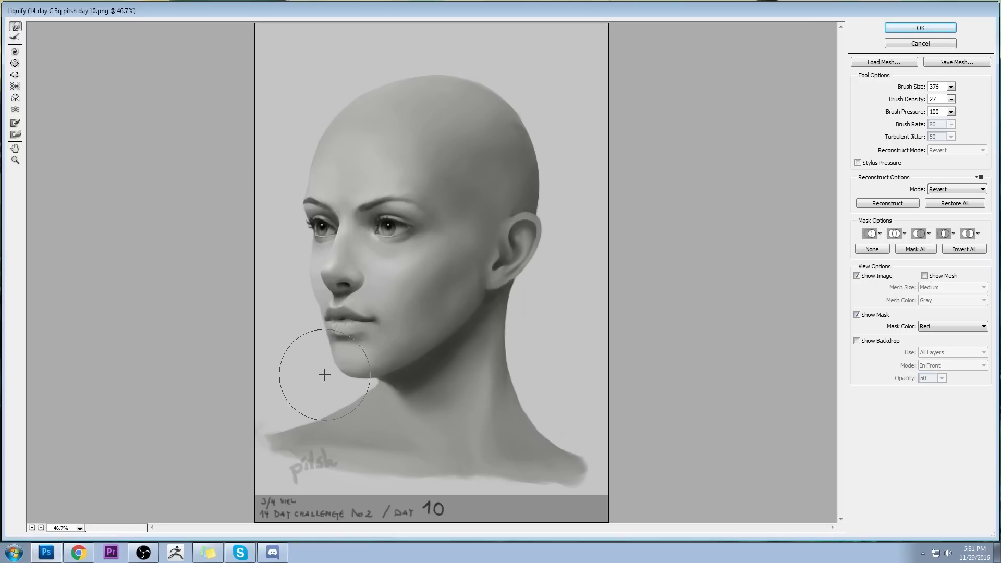
key(alt+space)
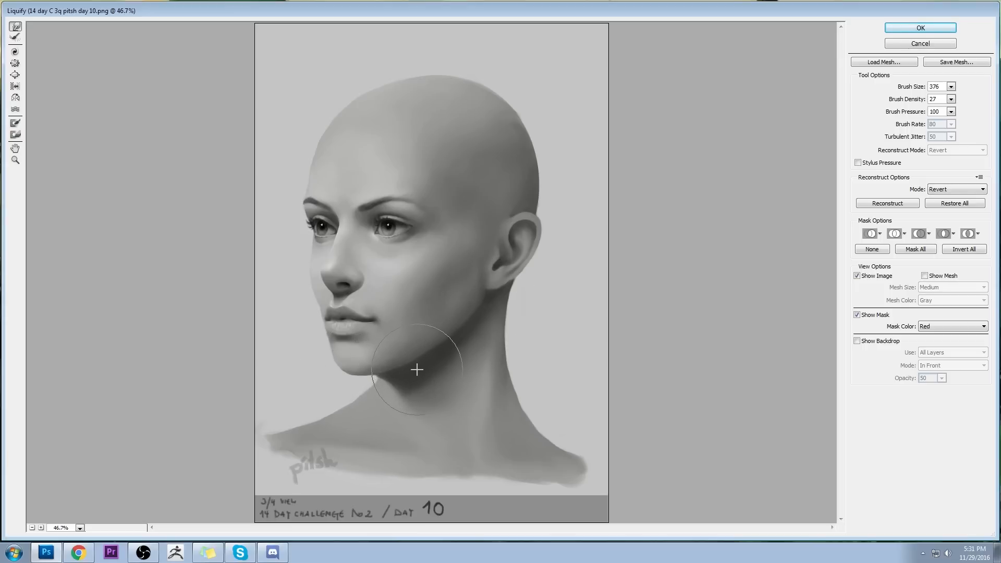
click(951, 86)
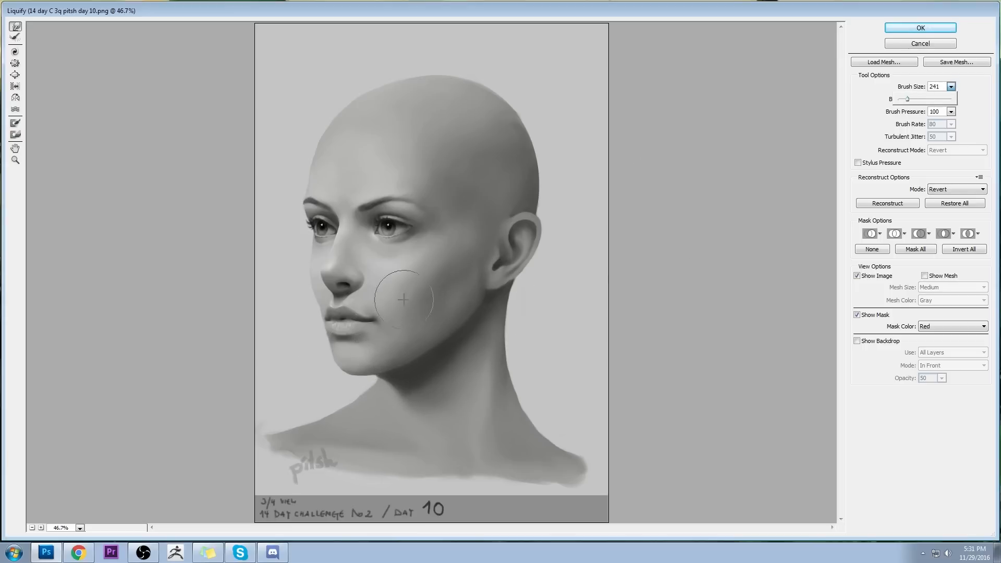
click(314, 355)
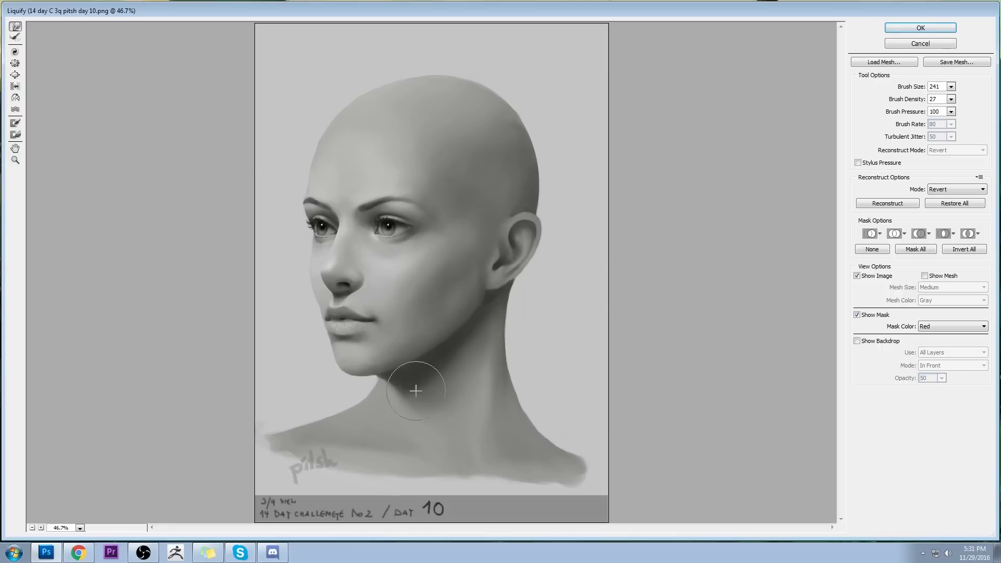
Adjust the earlobe area with a size 286 Liquify brush and push the back of the neck outward at size 736.
click(950, 87)
drag(918, 100, 919, 101)
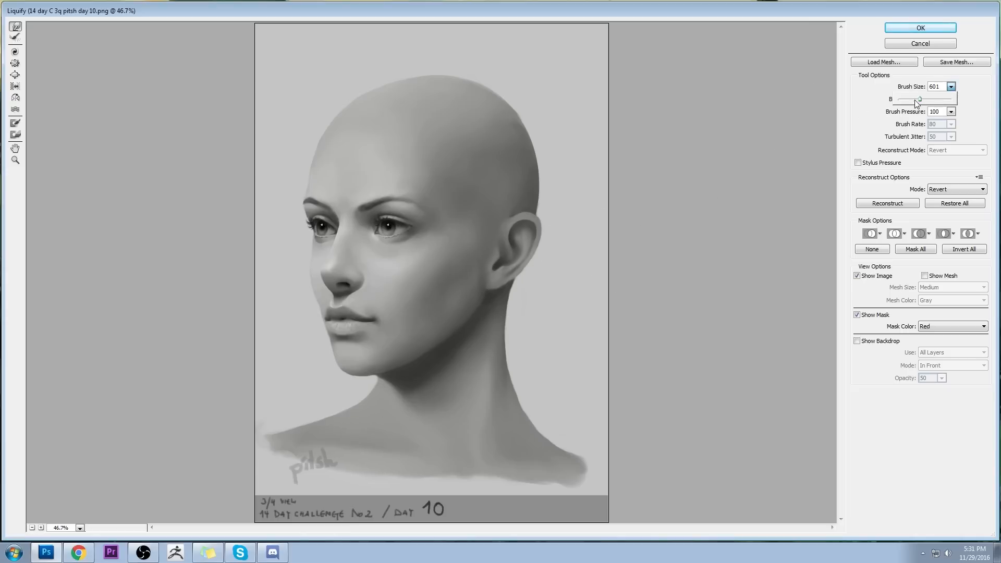
click(526, 300)
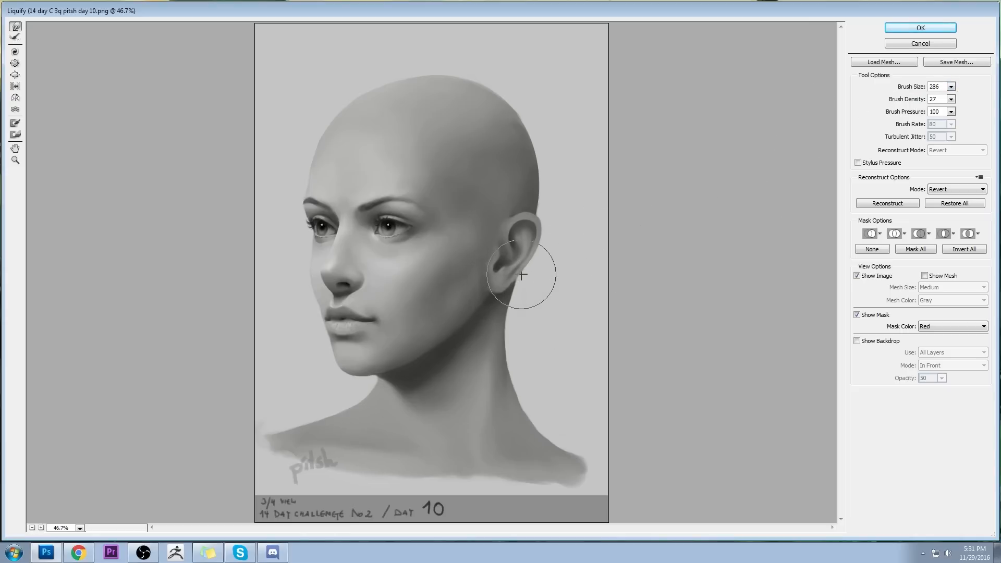
click(951, 87)
drag(908, 99, 926, 99)
click(527, 349)
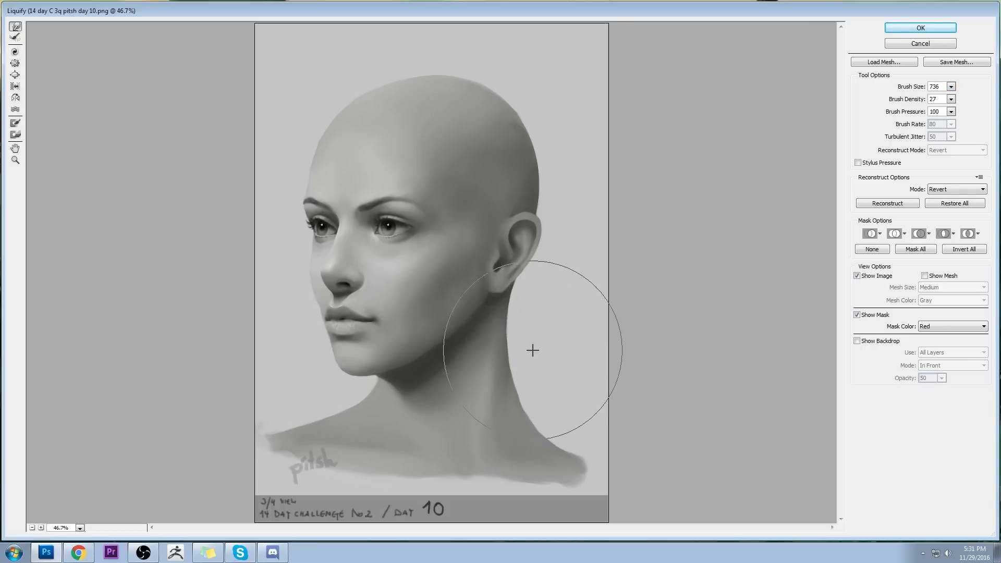
mouse_move(535, 375)
mouse_down()
mouse_move(529, 336)
mouse_move(546, 421)
mouse_move(564, 411)
mouse_up()
Refine the jawline below the ear with Liquify brush sizes 466 and 181, and apply the filter.
click(951, 87)
drag(926, 99, 915, 99)
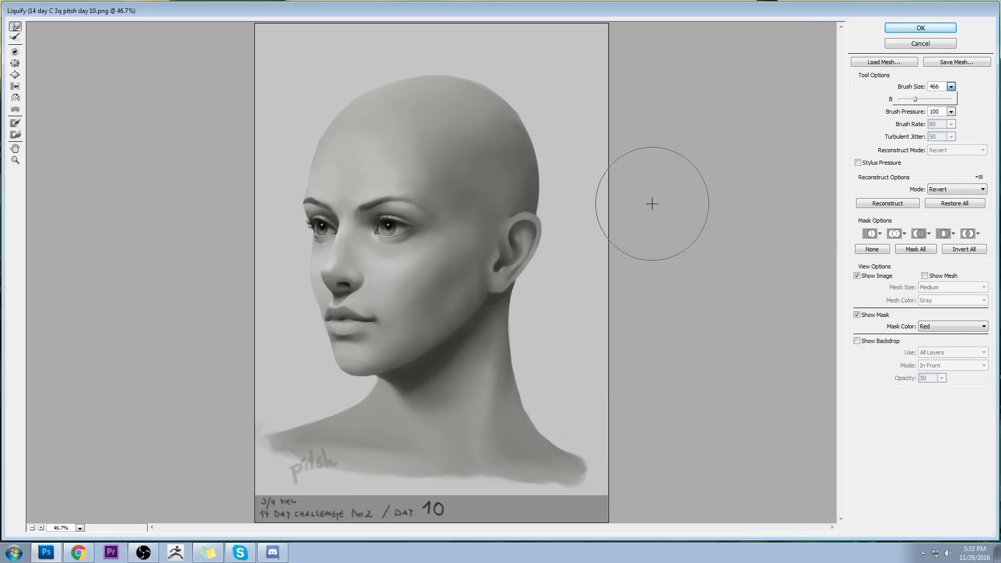
click(450, 321)
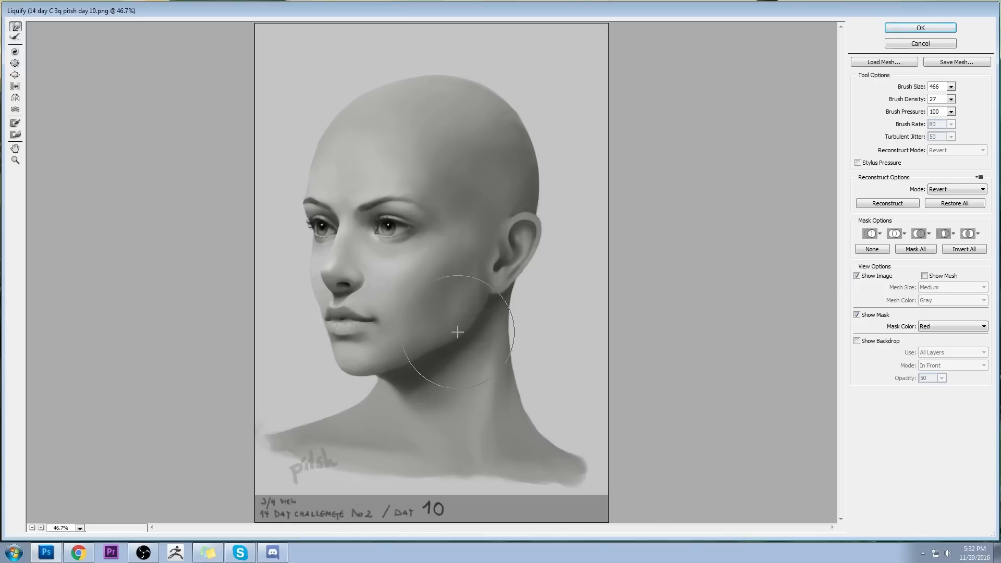
drag(950, 87, 933, 95)
click(425, 344)
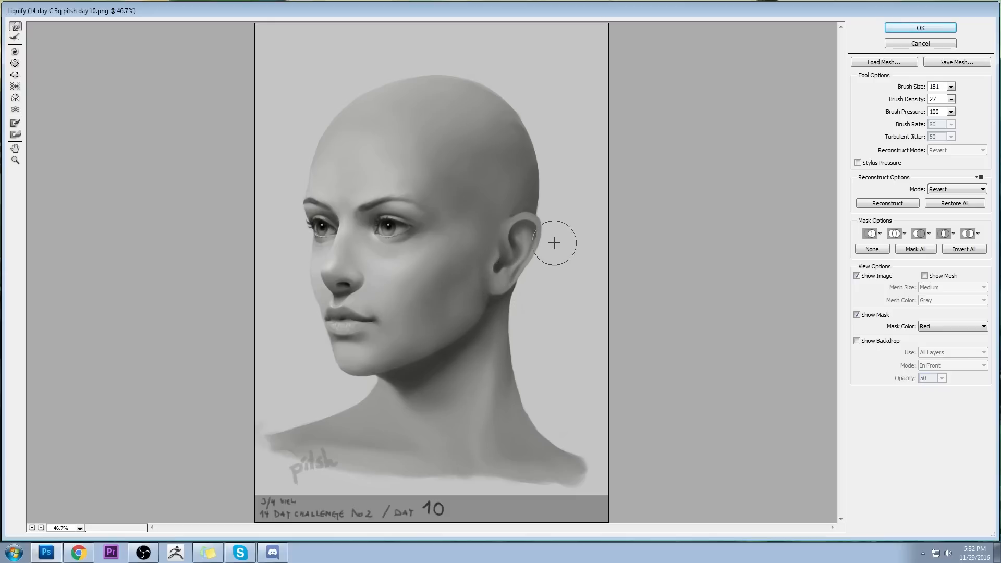
click(932, 30)
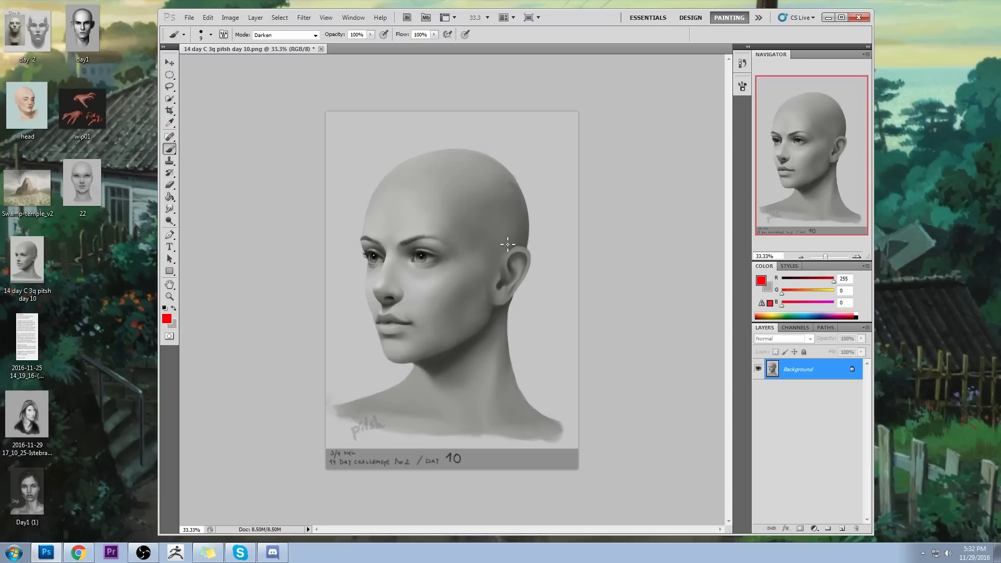
Touch up the edge behind the ear and neck with sampled background grey, using a 60 px brush in Normal mode.
alt+click(520, 300)
right_click(453, 200)
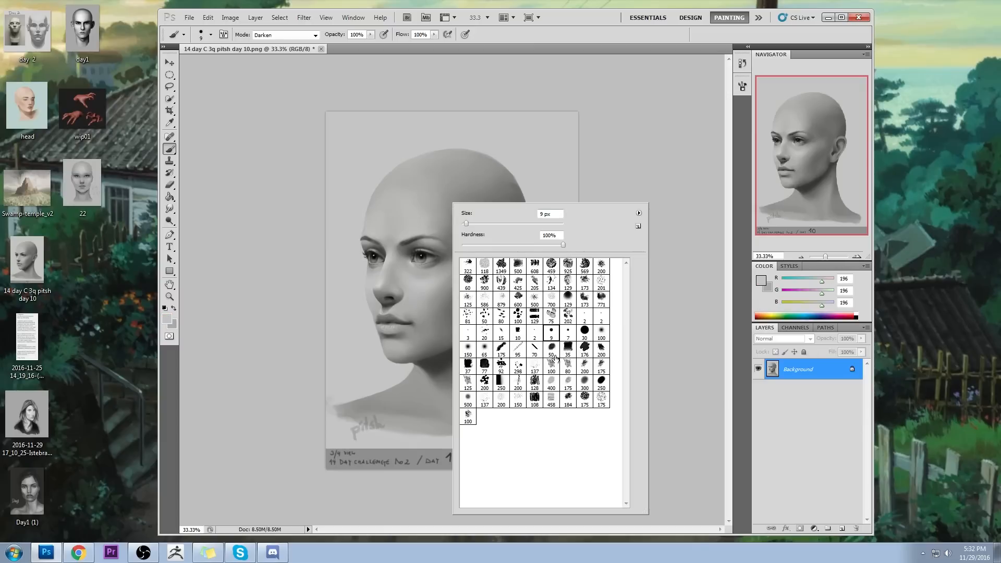
click(501, 352)
click(705, 255)
key(bracketleft)
key(bracketleft)
key(bracketleft)
click(286, 34)
click(269, 43)
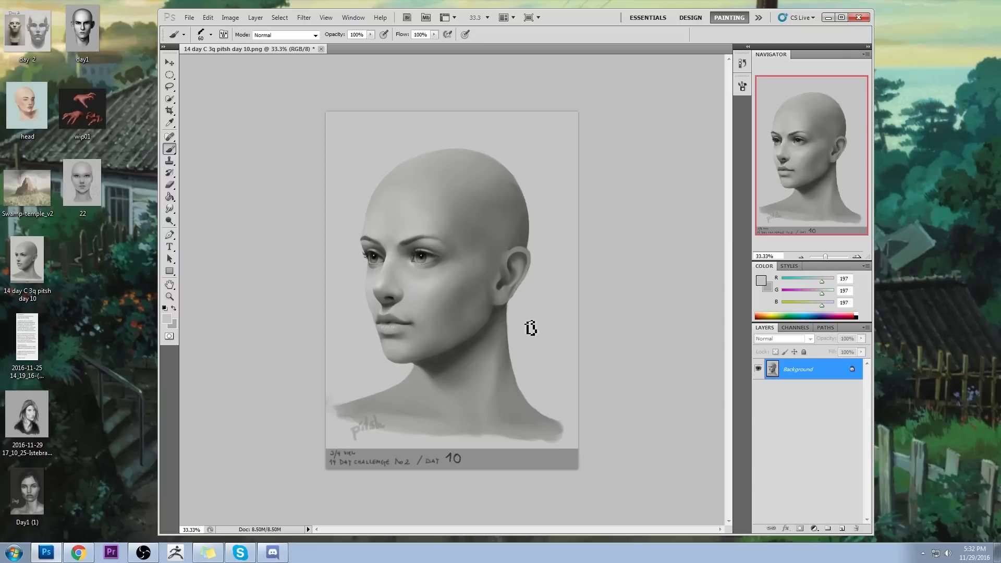
Reopen Liquify, push the ear and back of the head slightly inward with a size 646 brush, and apply it.
click(304, 17)
click(316, 67)
click(951, 87)
drag(951, 89, 971, 88)
click(469, 327)
drag(469, 327, 480, 297)
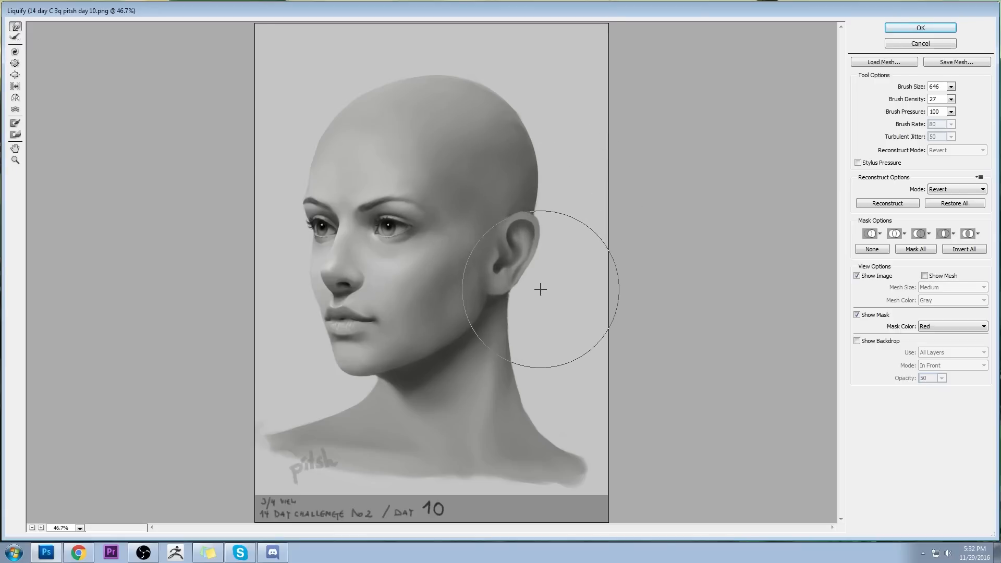
click(920, 27)
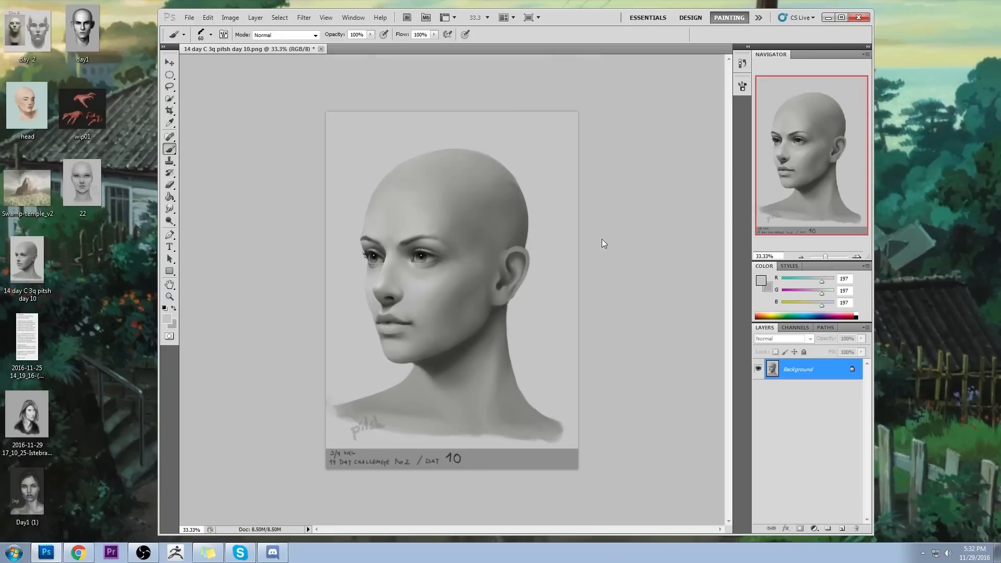
Copy the whole corrected canvas, revert the document to its opening snapshot, and paste the correction as a new layer.
click(741, 63)
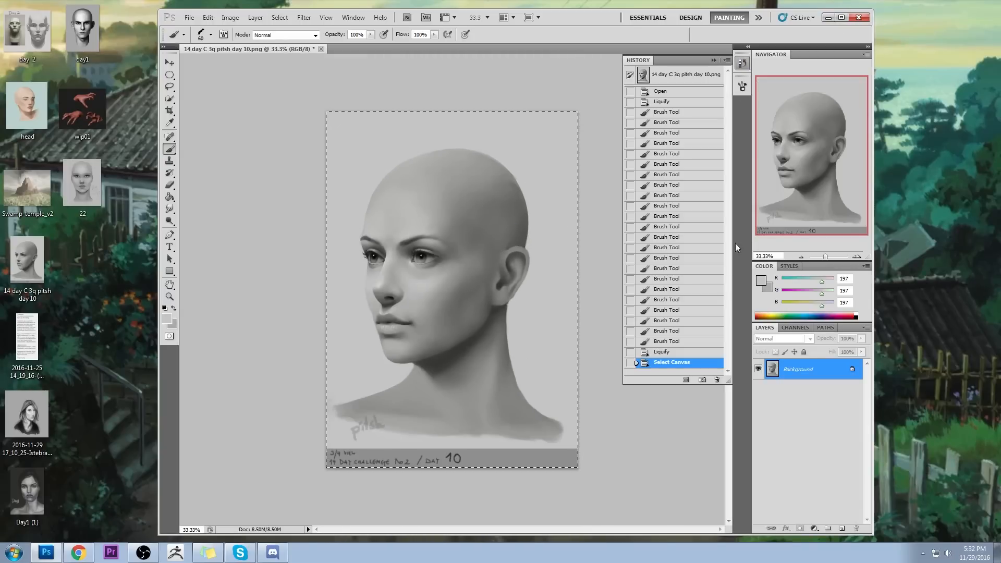
click(687, 77)
key(ctrl+v)
click(714, 60)
key(ctrl+plus)
Show and hide Layer 1 to compare the reshaped chin, ear and neck with the original portrait.
click(758, 369)
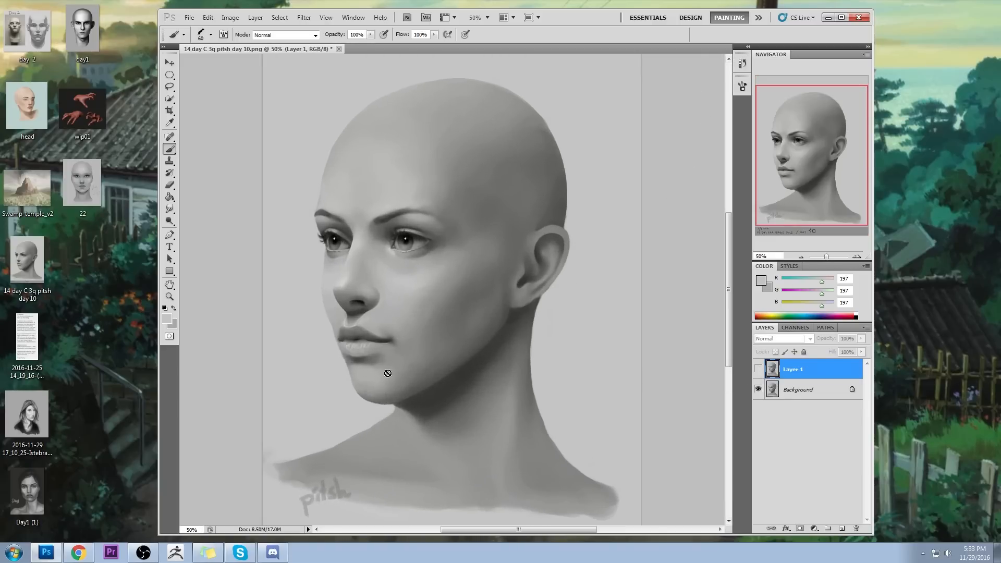
click(757, 370)
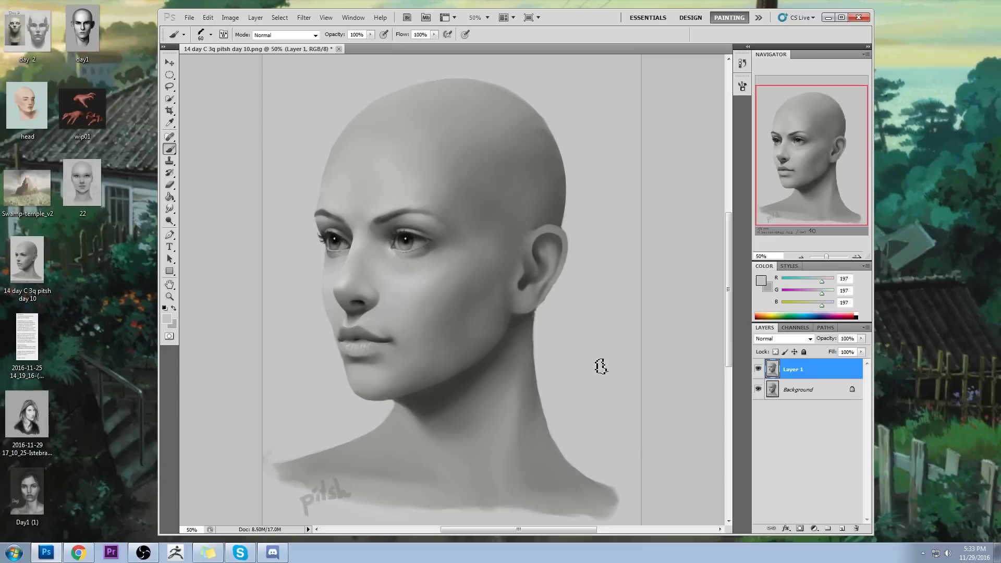
click(757, 369)
click(758, 369)
click(758, 369)
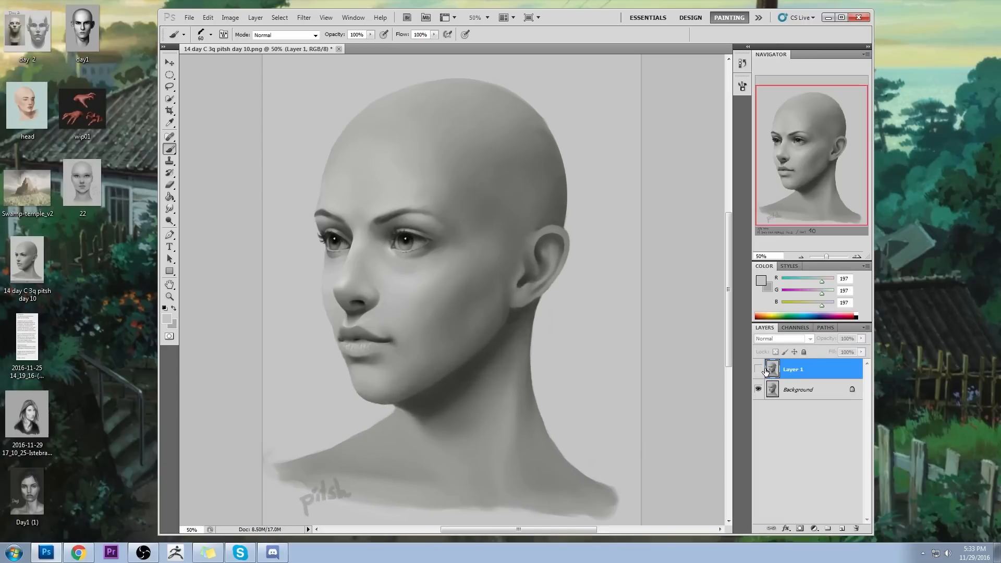
click(758, 370)
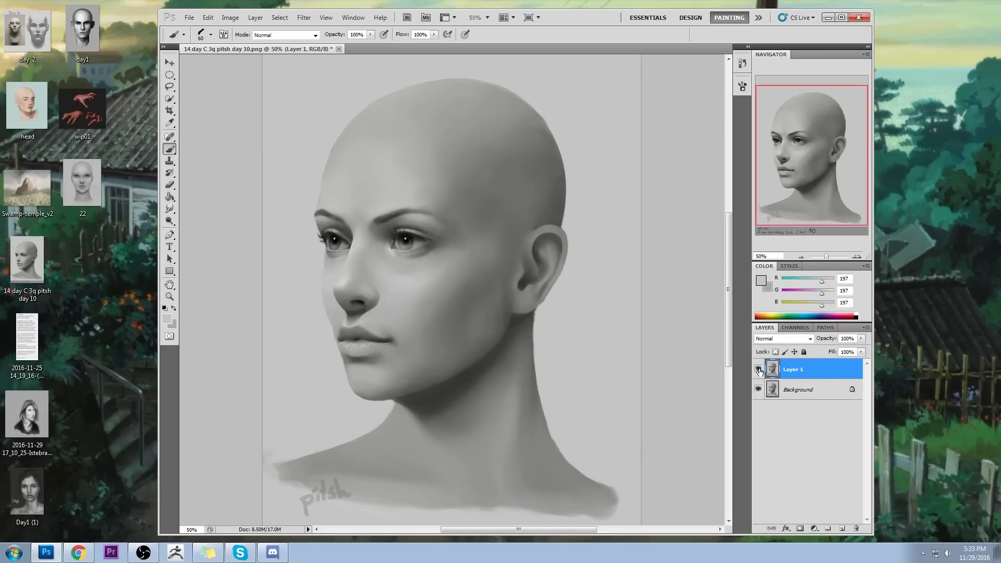
Add a new layer above Layer 1, set the foreground colour to pure red, and reduce the brush to 20 px.
click(843, 528)
click(761, 281)
click(848, 85)
click(945, 83)
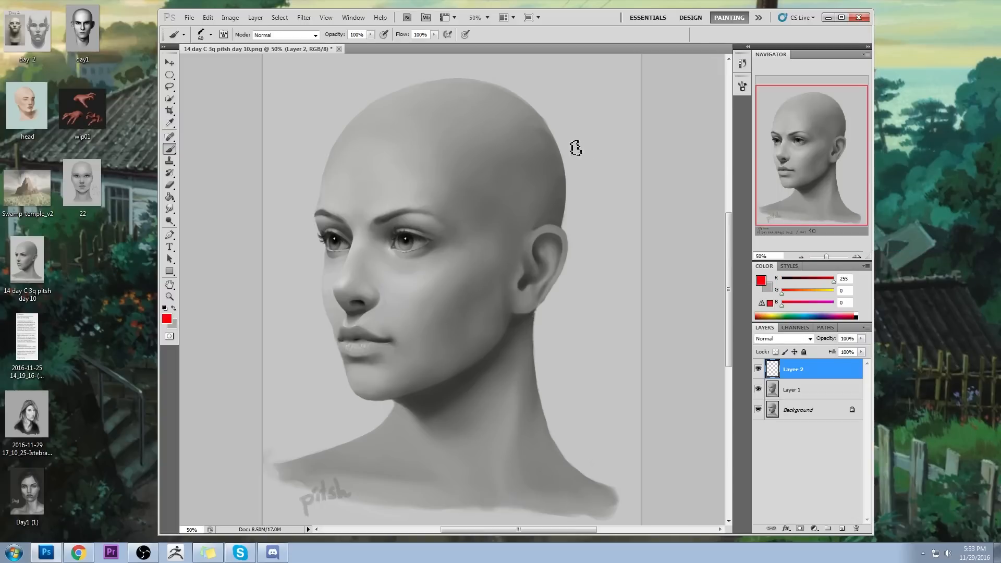
key(bracketleft)
key(bracketleft)
key(bracketleft)
key(bracketleft)
Sketch a small front-view face in red above the ear, with eyes, nose, mouth, jaw and a circle beside the chin.
drag(517, 86, 521, 82)
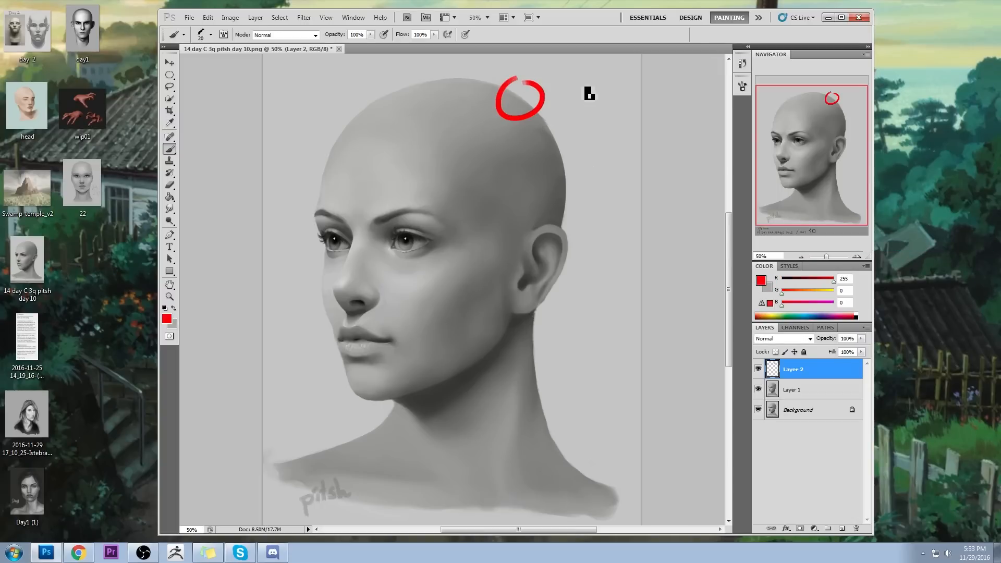
key(ctrl+z)
mouse_move(576, 112)
mouse_down()
mouse_move(616, 96)
mouse_move(594, 117)
mouse_move(544, 115)
mouse_move(515, 99)
mouse_up()
drag(562, 135, 559, 142)
drag(544, 180, 576, 180)
mouse_move(493, 102)
mouse_down()
mouse_move(530, 194)
mouse_move(576, 223)
mouse_move(604, 224)
mouse_move(630, 186)
mouse_move(637, 99)
mouse_up()
mouse_move(586, 233)
mouse_down()
mouse_move(544, 211)
mouse_move(586, 225)
mouse_up()
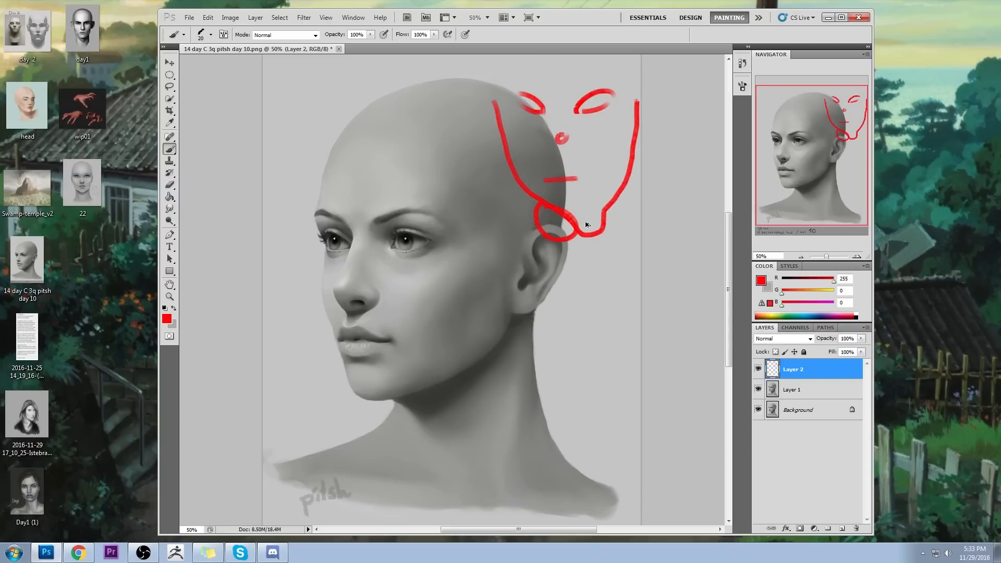
Undo all strokes of the red face sketch, toggling Layer 1's visibility partway through.
key(ctrl+alt+z)
key(ctrl+alt+z)
key(ctrl+alt+z)
key(ctrl+alt+z)
key(ctrl+alt+z)
key(ctrl+alt+z)
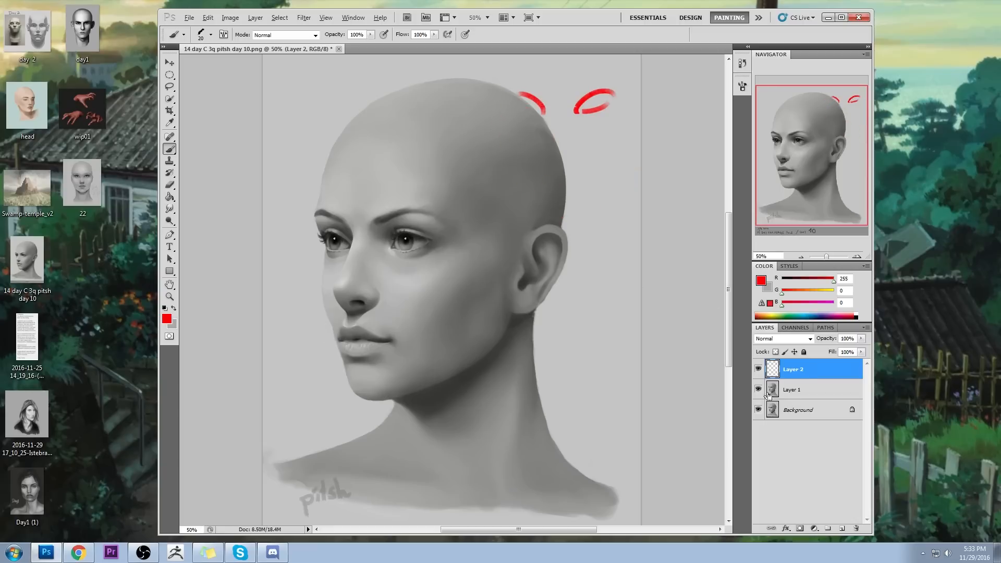
click(758, 391)
click(758, 391)
click(758, 391)
click(759, 391)
key(ctrl+alt+z)
key(ctrl+alt+z)
key(ctrl+alt+z)
key(ctrl+alt+z)
Toggle Layer 1 on and off again to judge the corrected head against the original.
click(758, 391)
click(759, 391)
click(758, 391)
click(759, 392)
click(759, 392)
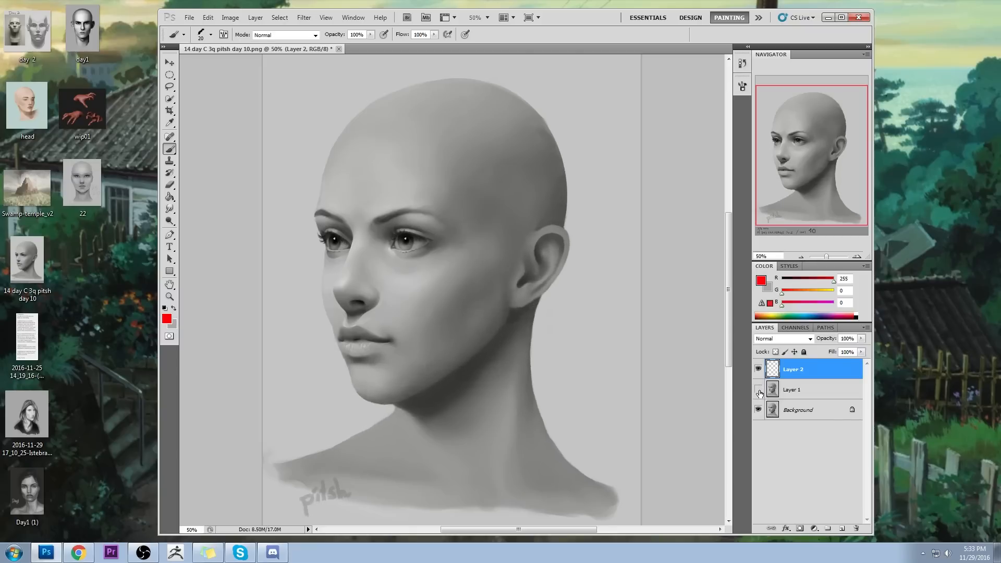
click(759, 392)
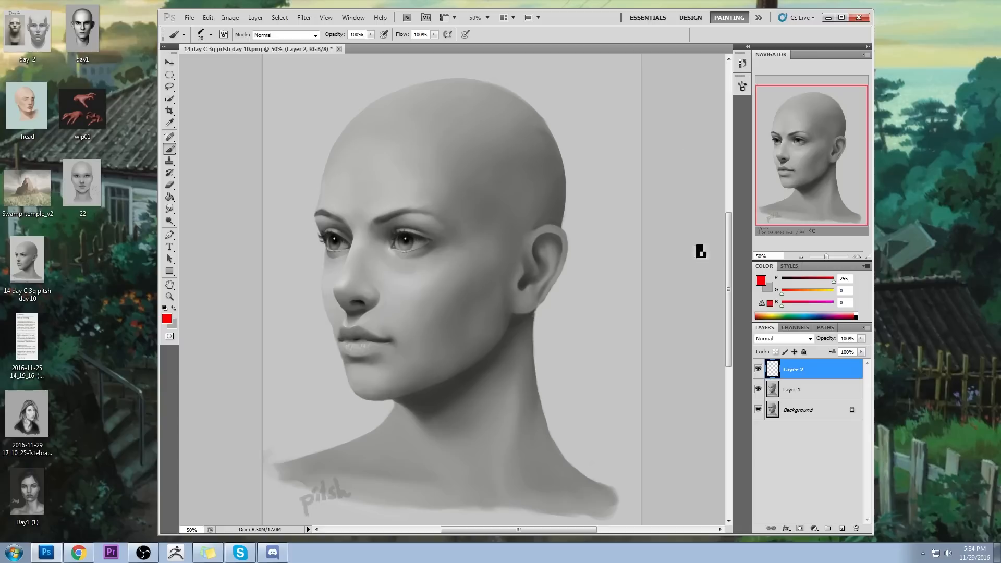
click(758, 369)
click(758, 369)
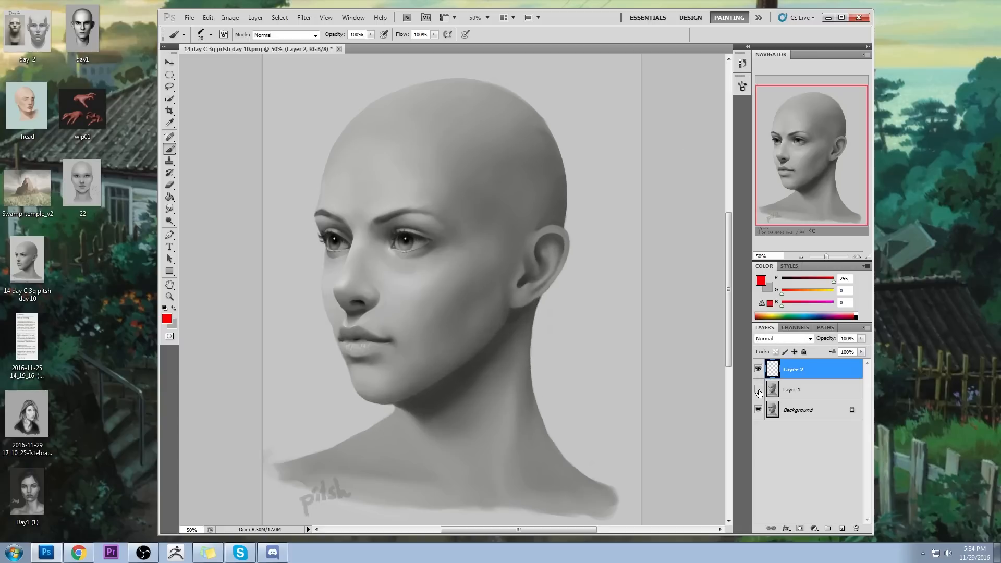
Try to outline the far end of the lower lip on Layer 1 in dark grey sampled from the mouth.
right_click(808, 390)
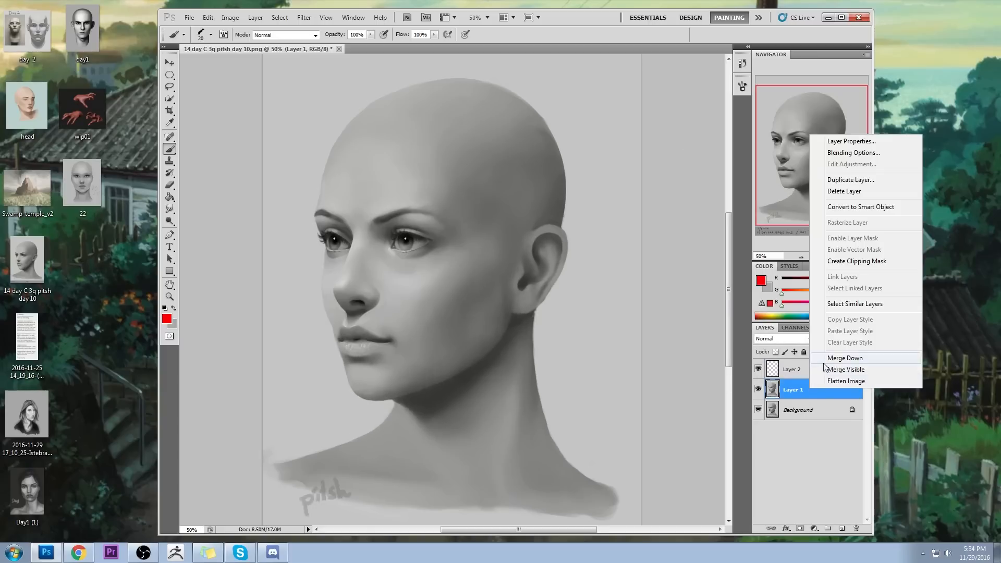
click(815, 367)
key(ctrl+j)
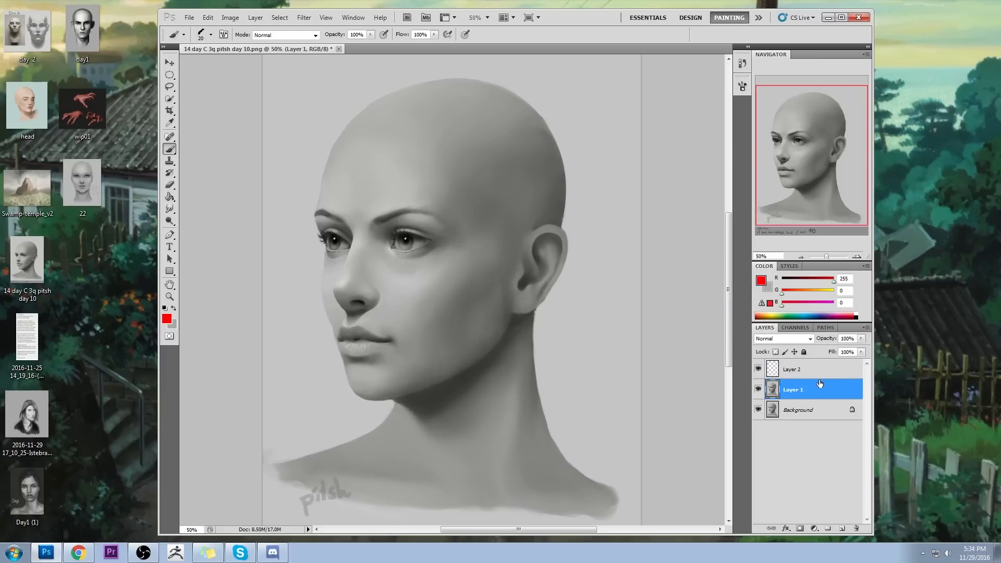
key(z)
drag(286, 281, 412, 392)
key(b)
alt+click(412, 279)
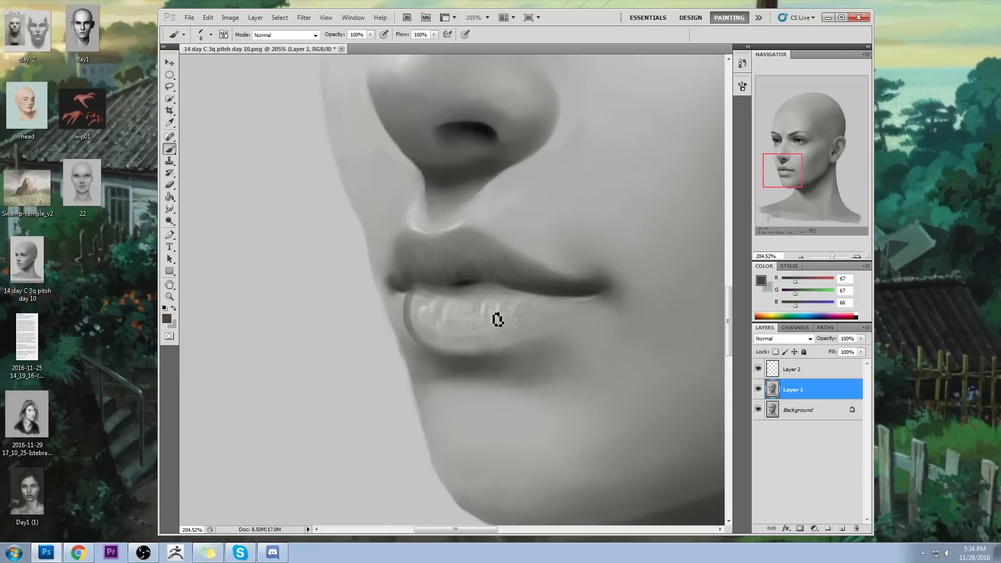
key(alt+bracketright)
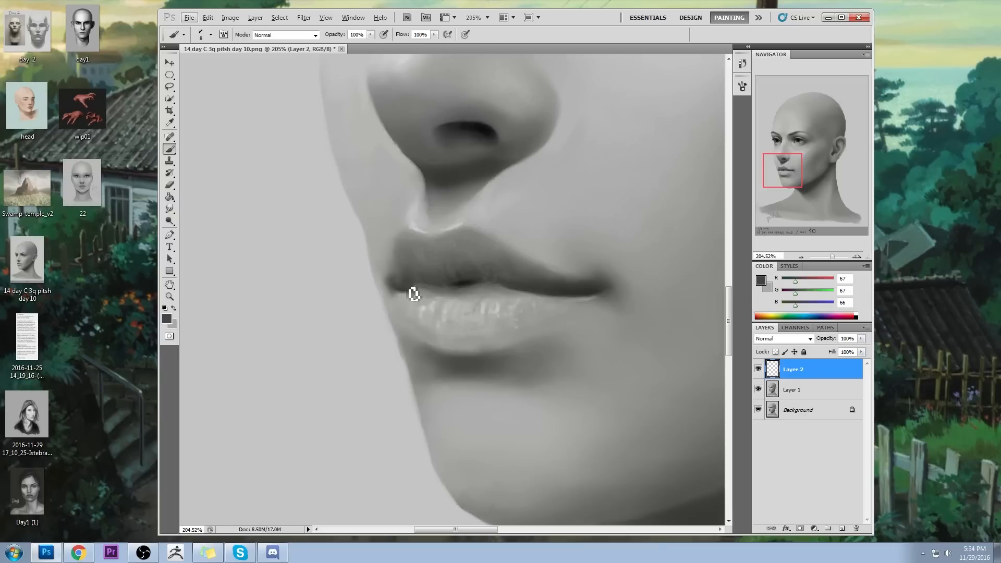
Make Layer 1 the active layer and try a dark stroke along the lower lip.
click(829, 392)
key(alt+bracketright)
key(alt+bracketleft)
drag(295, 337, 796, 333)
drag(566, 301, 239, 301)
drag(684, 305, 479, 303)
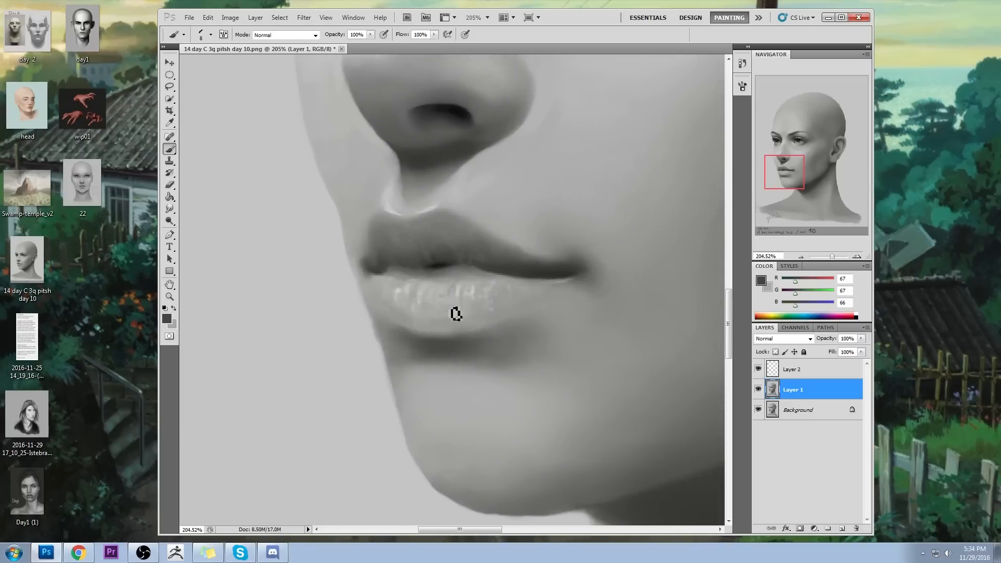
drag(433, 337, 374, 301)
key(ctrl+z)
Open the Liquify filter for Layer 1 at the mouth and set the brush size to 151.
click(304, 17)
click(330, 79)
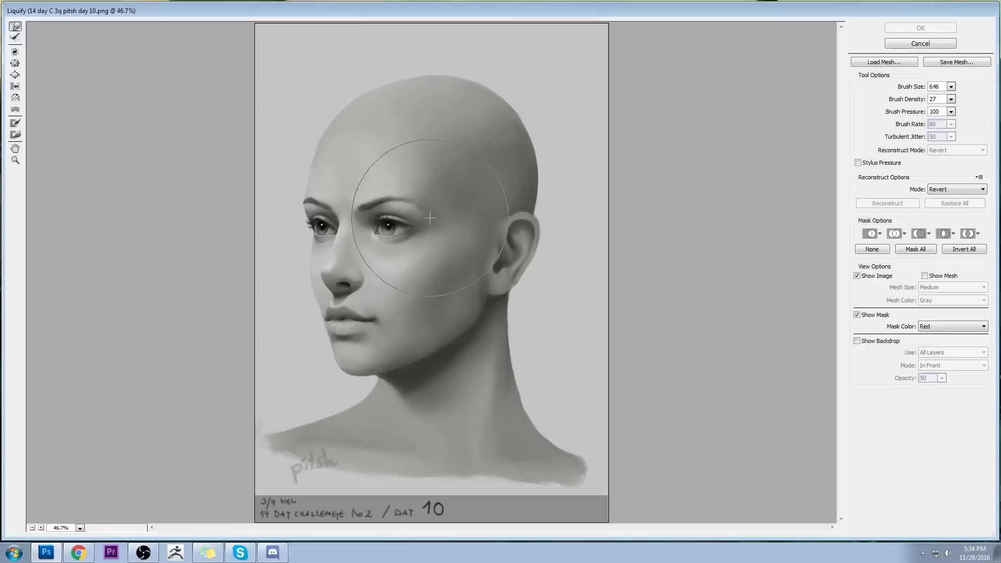
key(z)
drag(297, 289, 406, 373)
key(w)
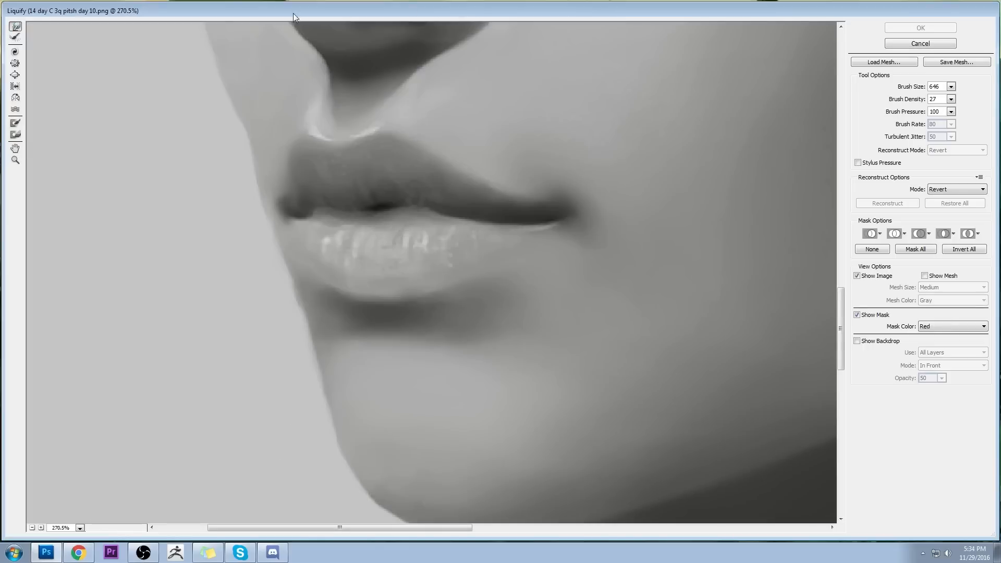
click(951, 87)
drag(918, 99, 907, 99)
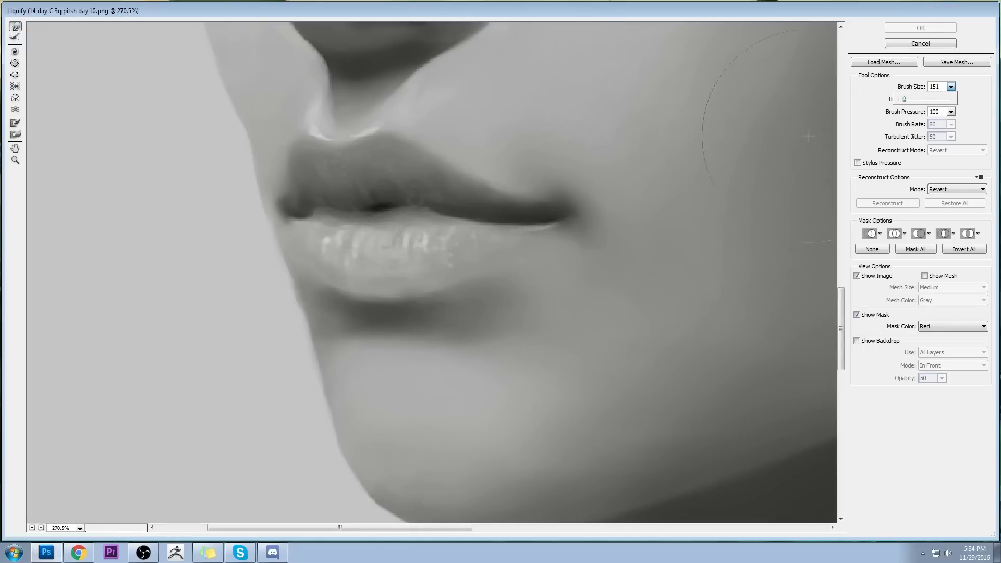
Push the far end of the lower lip outward and down with the Liquify brush reduced to 91.
key(bracketleft)
key(bracketleft)
key(bracketleft)
key(bracketleft)
key(bracketleft)
key(bracketleft)
drag(322, 281, 326, 302)
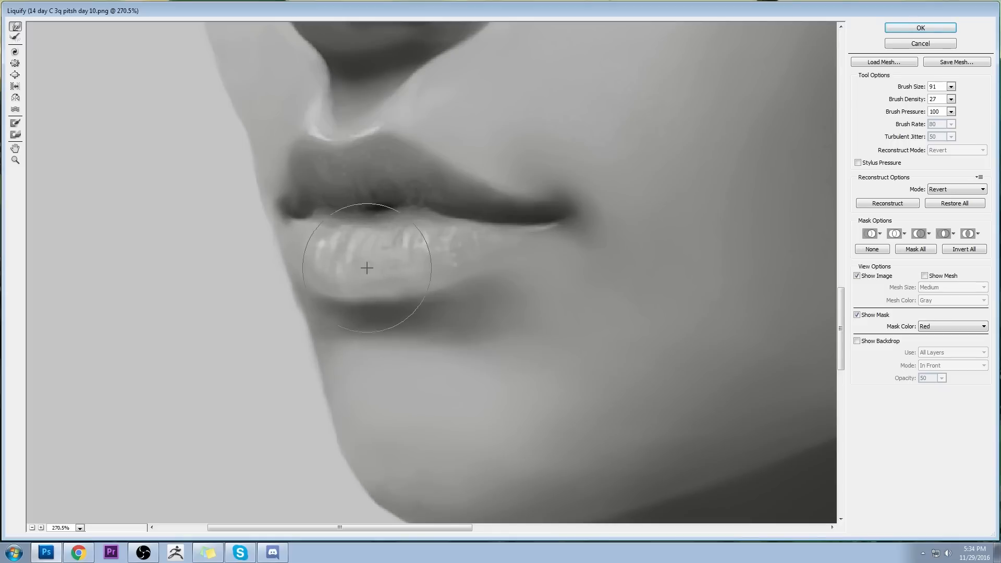
Round out the far side of the lower lip with the Liquify brush reduced to 85.
key(bracketleft)
key(bracketleft)
key(bracketleft)
key(bracketleft)
key(bracketleft)
key(bracketleft)
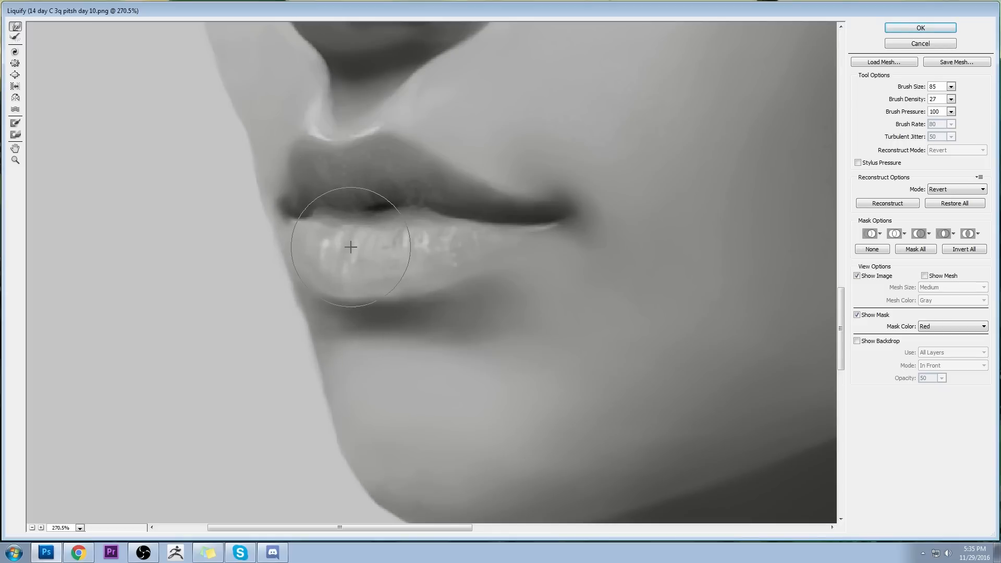
Refine the fullness of the lower lip with the Liquify brush reduced to 55 and apply the filter.
key(bracketleft)
key(bracketleft)
key(bracketleft)
key(bracketleft)
key(bracketleft)
key(bracketleft)
key(bracketleft)
key(bracketleft)
key(bracketleft)
key(bracketleft)
key(bracketleft)
key(bracketleft)
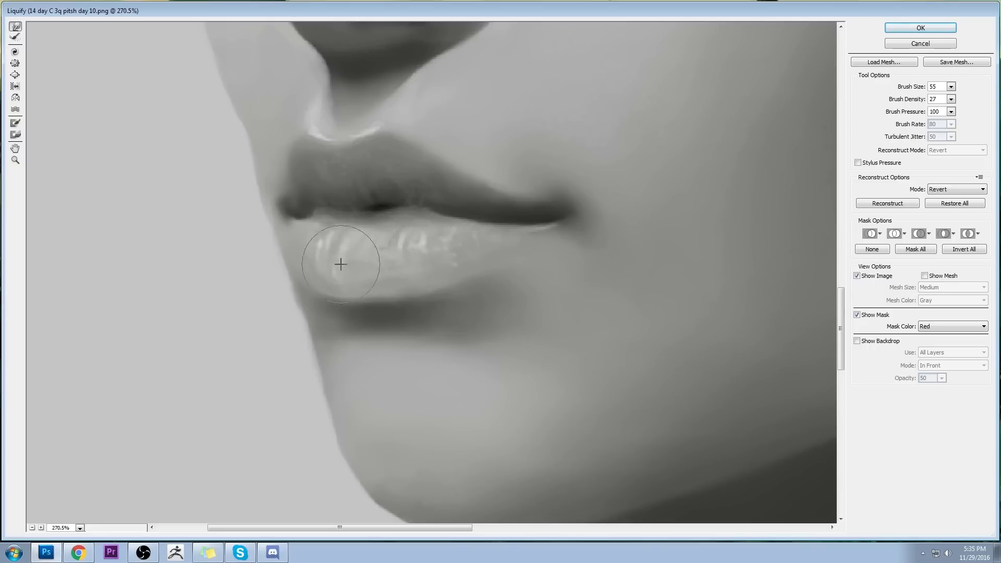
key(Return)
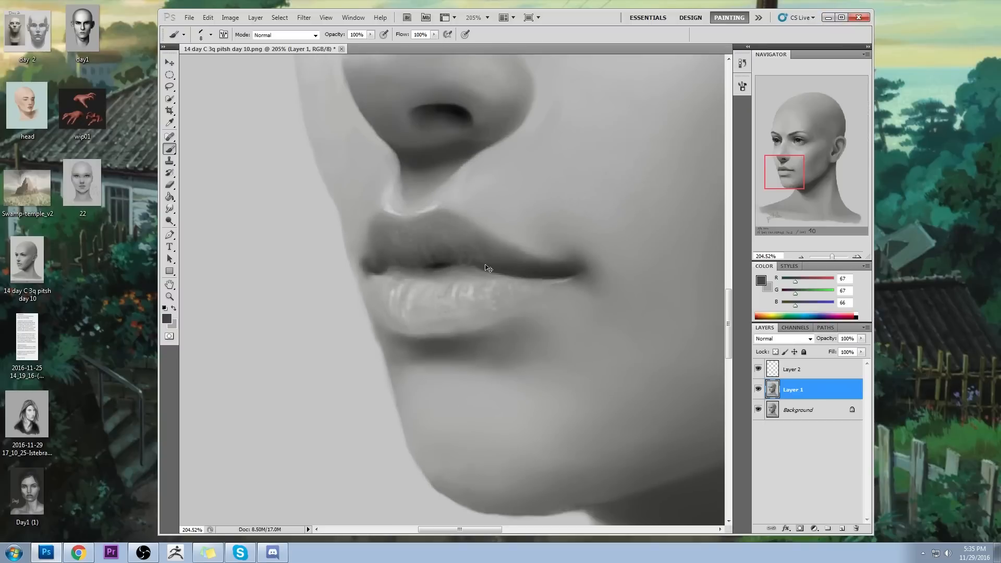
Compare the lower lip before and after the Liquify change by repeatedly undoing and redoing it.
key(ctrl+z)
key(ctrl+z)
key(ctrl+z)
key(ctrl+z)
key(ctrl+z)
key(ctrl+z)
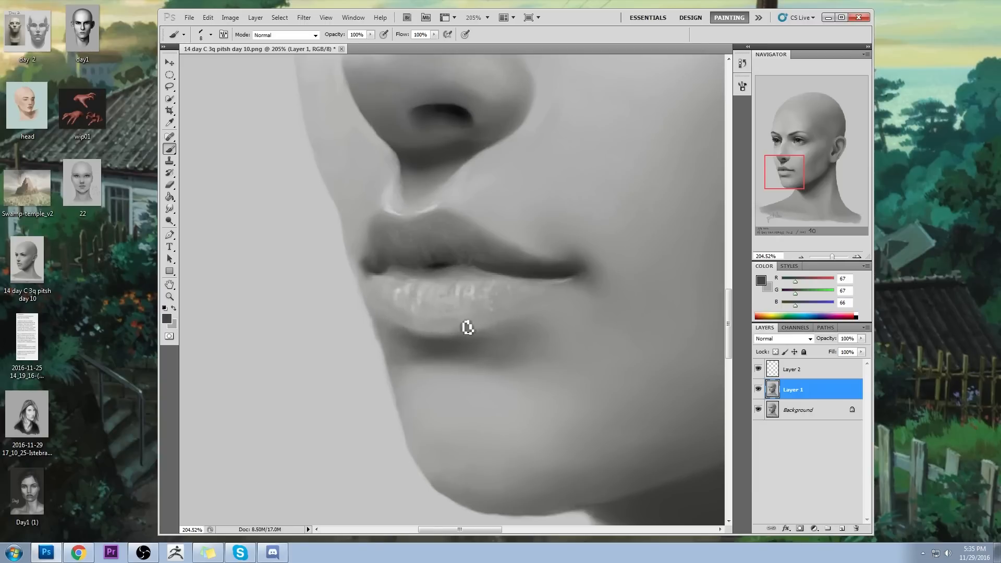
key(ctrl+z)
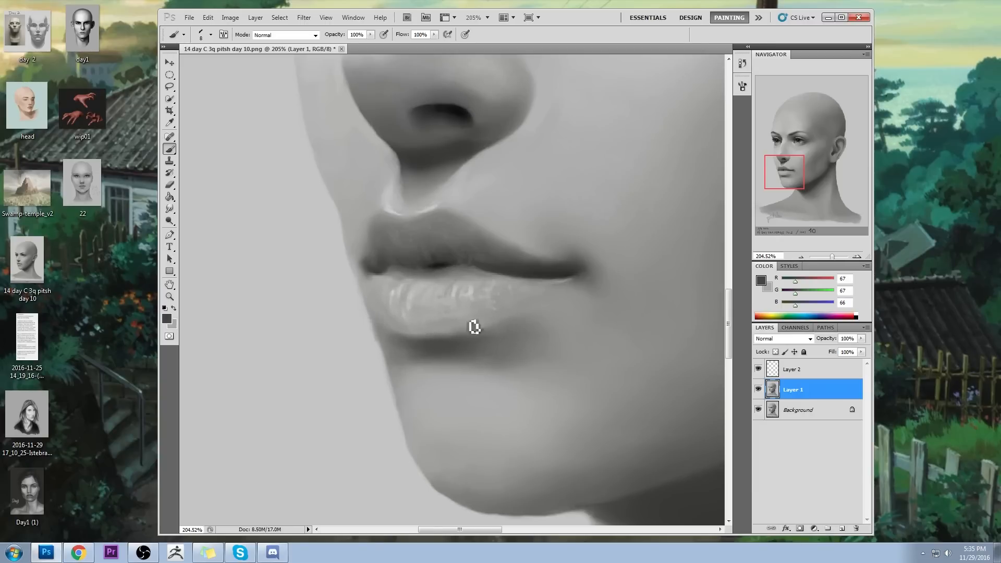
Sample grey 121, 121, 120 beside the lower lip, add a layer above Layer 1 and enlarge the brush to 30 px.
alt+click(428, 343)
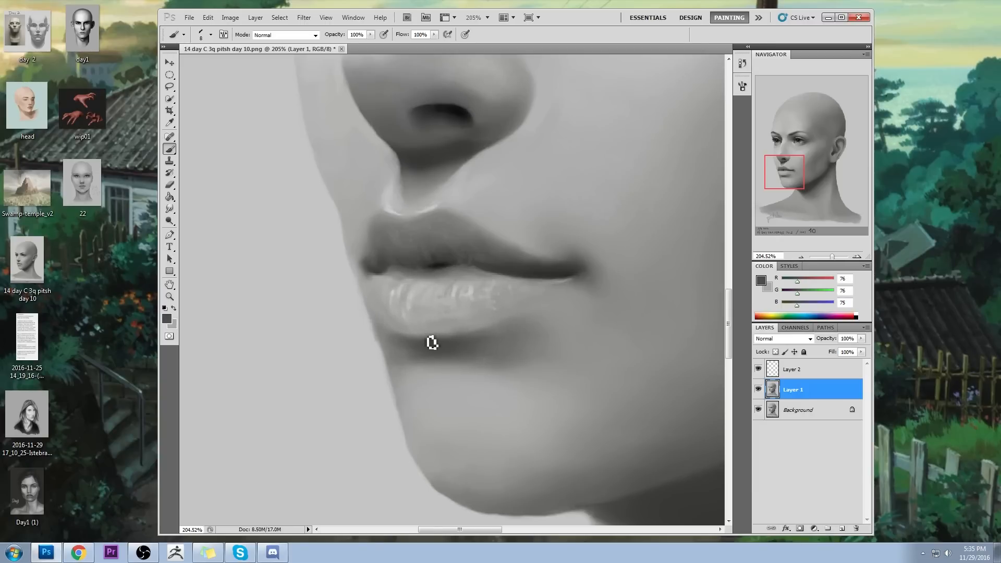
alt+click(394, 335)
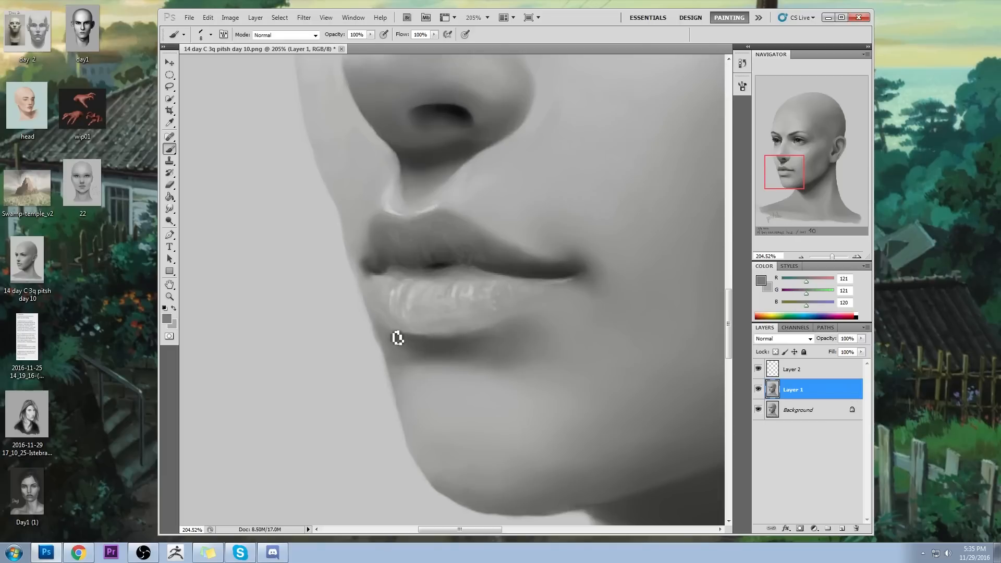
key(bracketright)
key(bracketright)
key(bracketright)
click(841, 530)
key(bracketright)
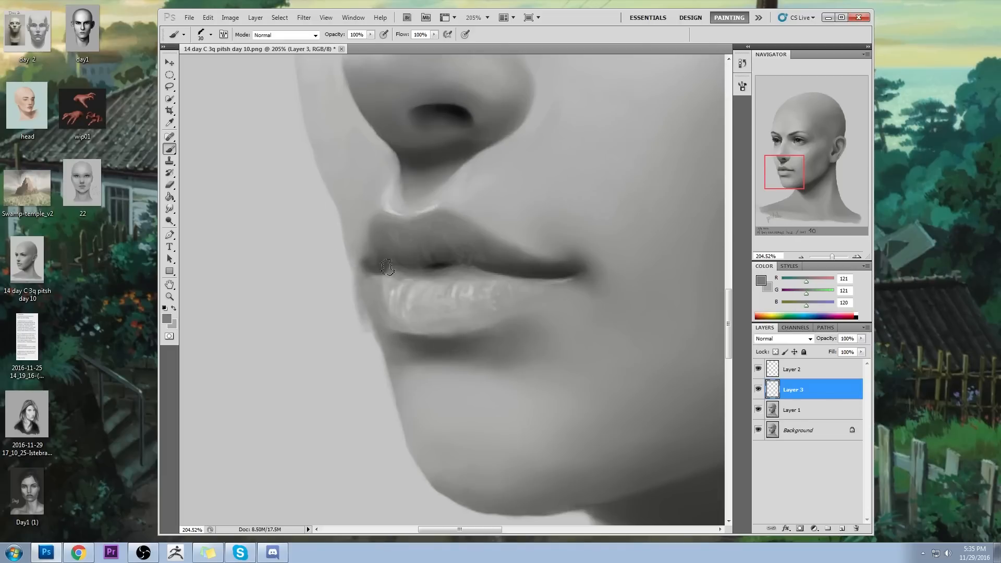
Try grey strokes on Layer 3 to extend the face contour beside the far corner of the mouth.
drag(369, 276, 365, 315)
drag(368, 252, 360, 323)
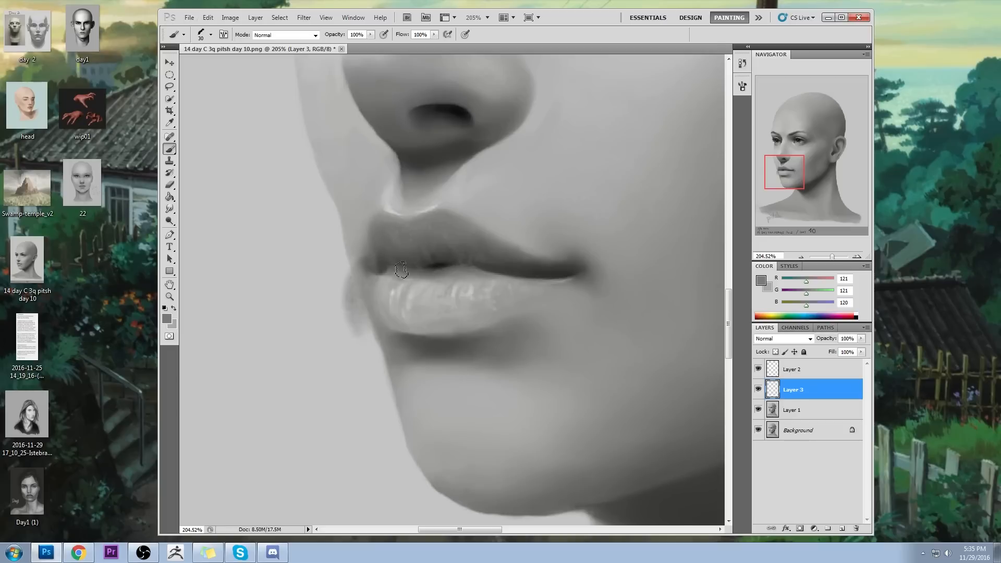
key(e)
key(ctrl+alt+z)
key(ctrl+alt+z)
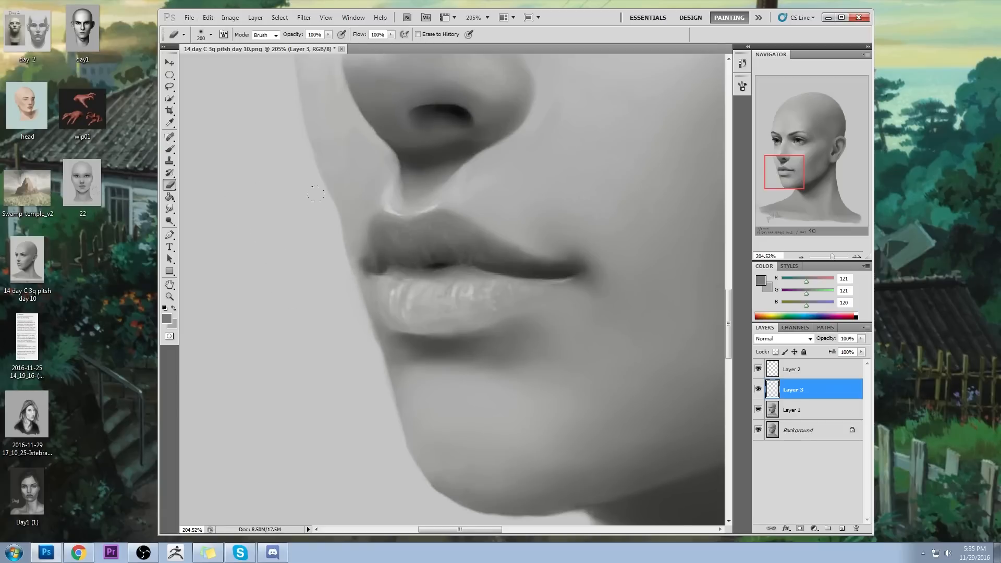
Choose the soft round 500 px brush, shrink it to 90 px and lower its opacity to 26%.
key(ctrl+0)
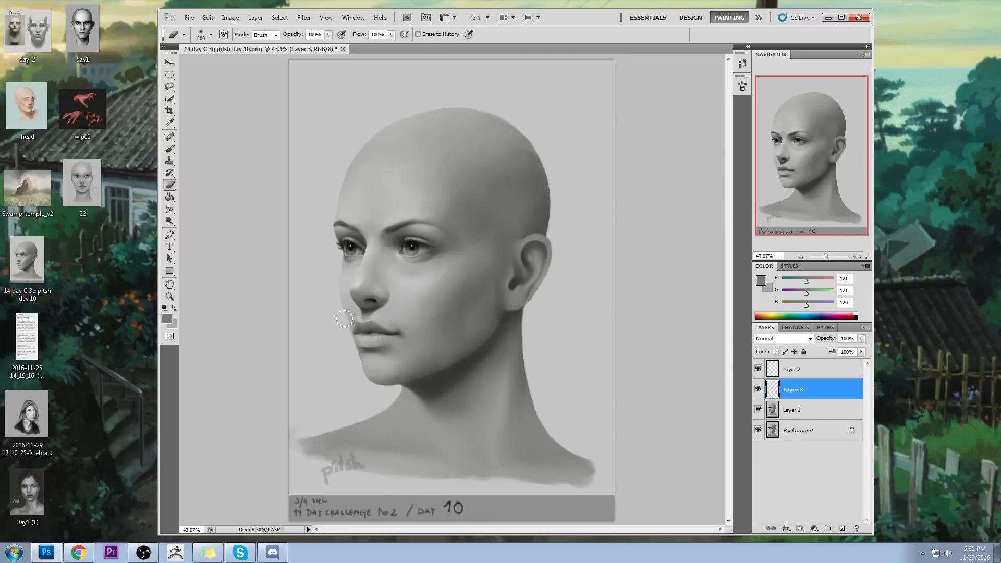
key(b)
right_click(365, 331)
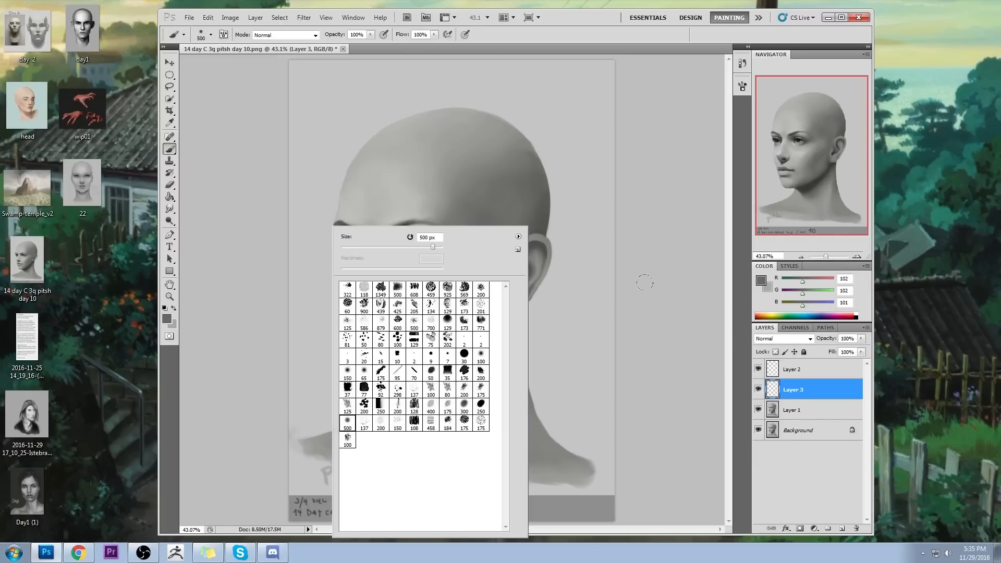
key(Escape)
key(bracketleft)
key(bracketleft)
key(bracketleft)
key(bracketleft)
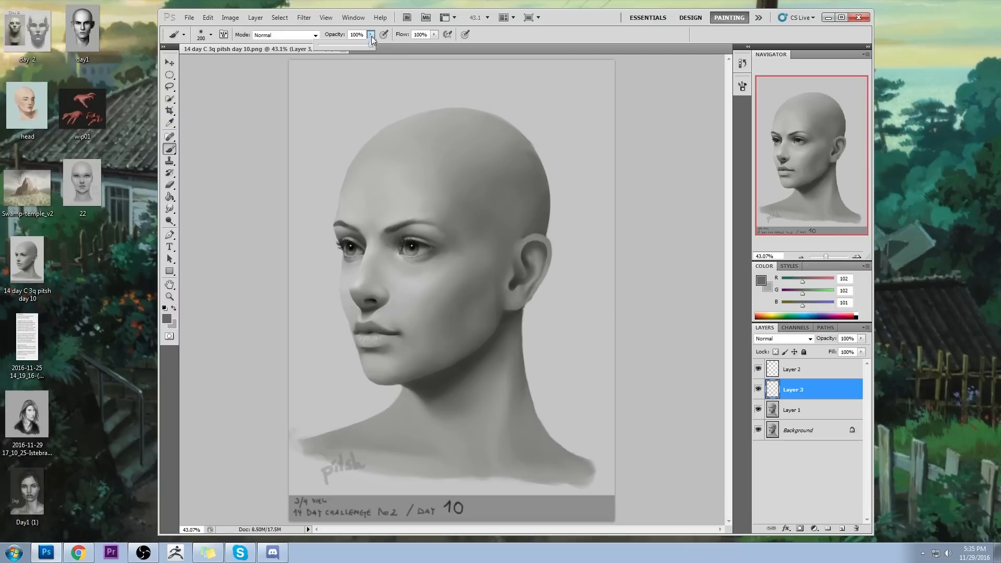
key(2)
key(6)
key(bracketleft)
key(bracketleft)
key(bracketleft)
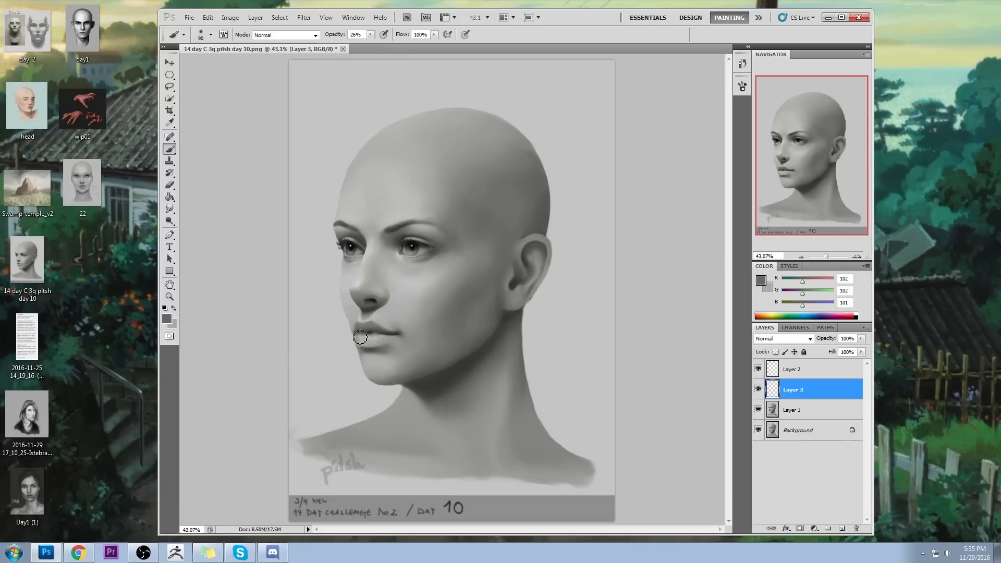
Switch to the Eraser and reduce it to 50 px for cleaning up around the far corner of the mouth.
key(e)
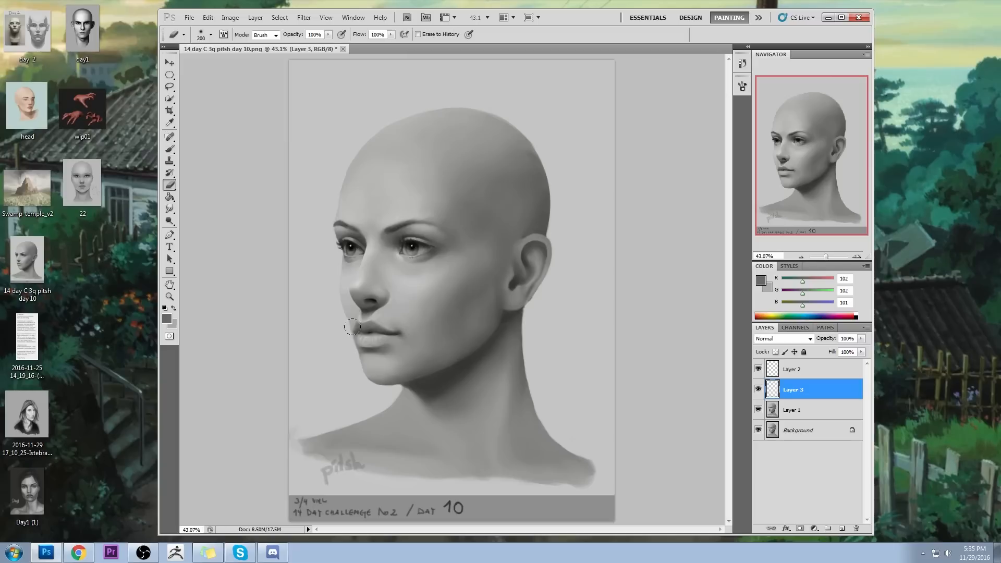
key(bracketleft)
key(bracketleft)
key(bracketleft)
key(bracketleft)
key(bracketleft)
key(bracketleft)
key(bracketleft)
key(bracketleft)
Compare the mouth close up with Layer 3 hidden and shown.
click(766, 396)
key(z)
drag(328, 314, 426, 369)
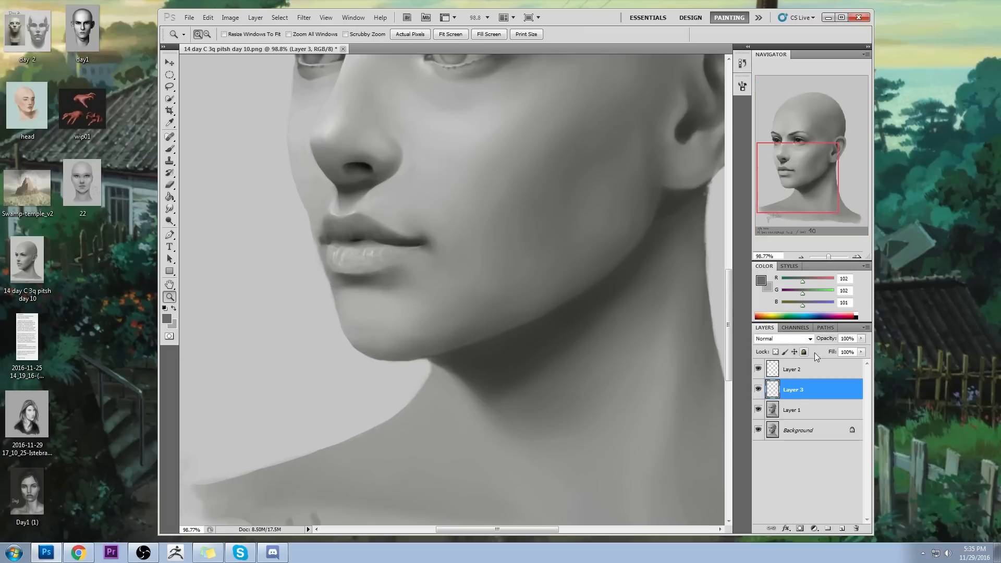
click(758, 390)
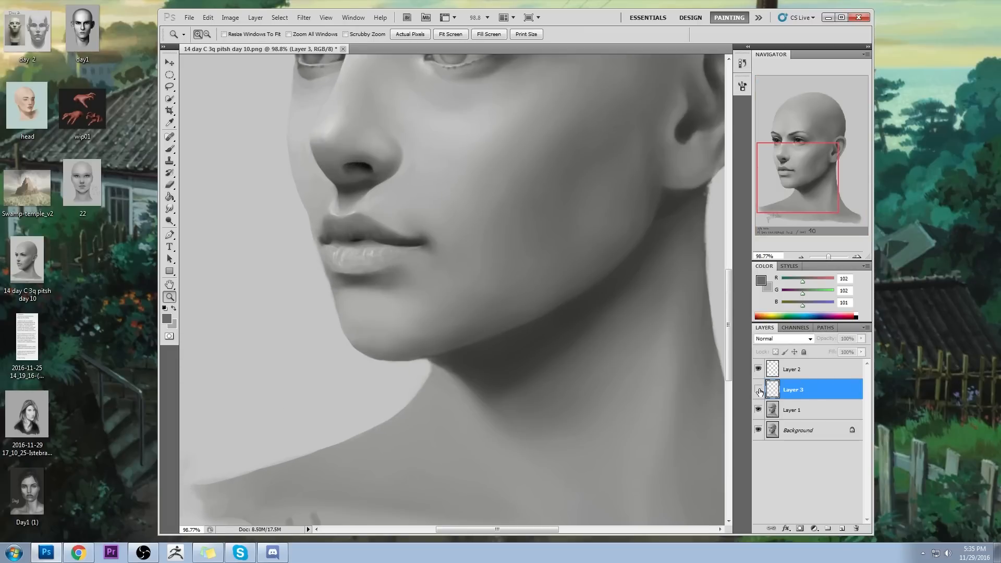
key(e)
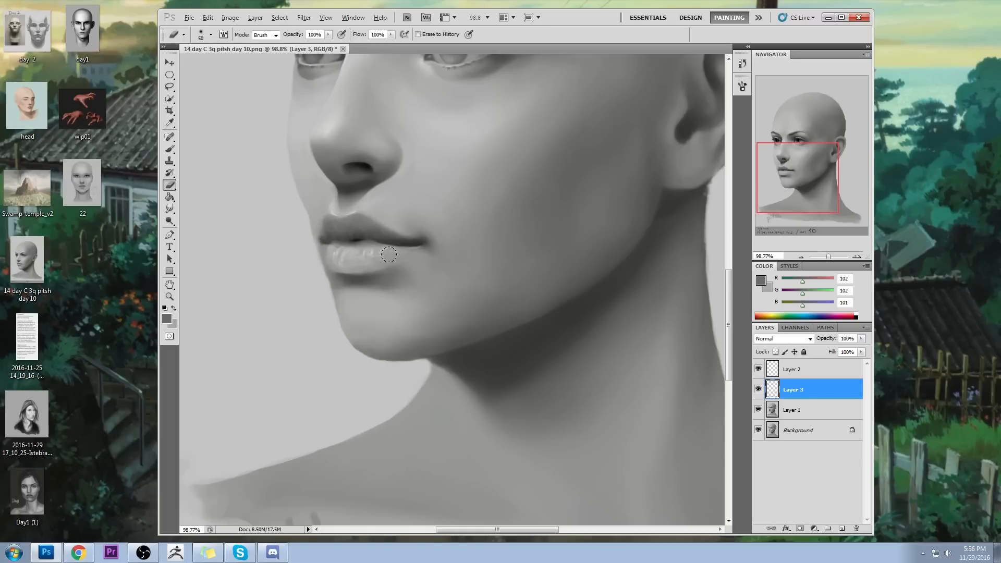
key(alt)
key(alt)
key(b)
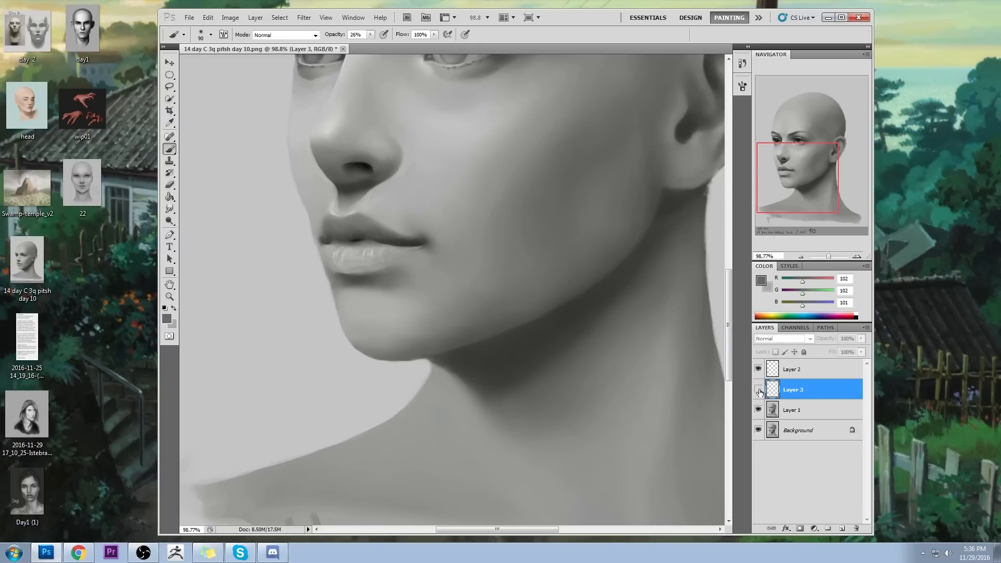
Delete Layer 3 and Layer 2.
key(Delete)
click(790, 370)
key(Delete)
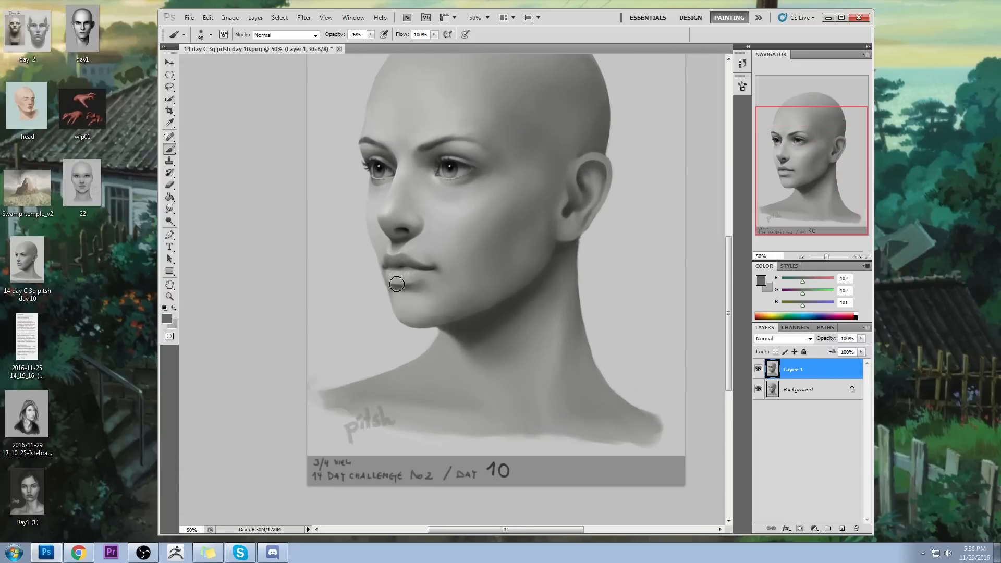
Set the foreground colour to red 253, 0, 0 and the brush opacity to 100%.
click(760, 280)
drag(865, 214, 865, 89)
click(964, 90)
drag(370, 35, 414, 42)
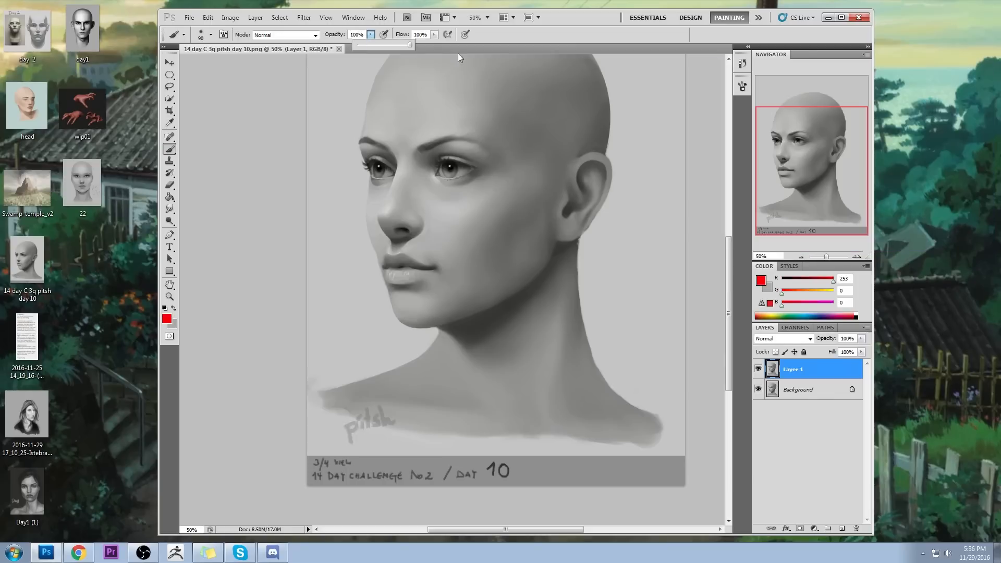
Mark the lip line, the bottom of the lower lip and the base of the nose with short red 30 px strokes.
key(z)
drag(297, 215, 506, 336)
key(b)
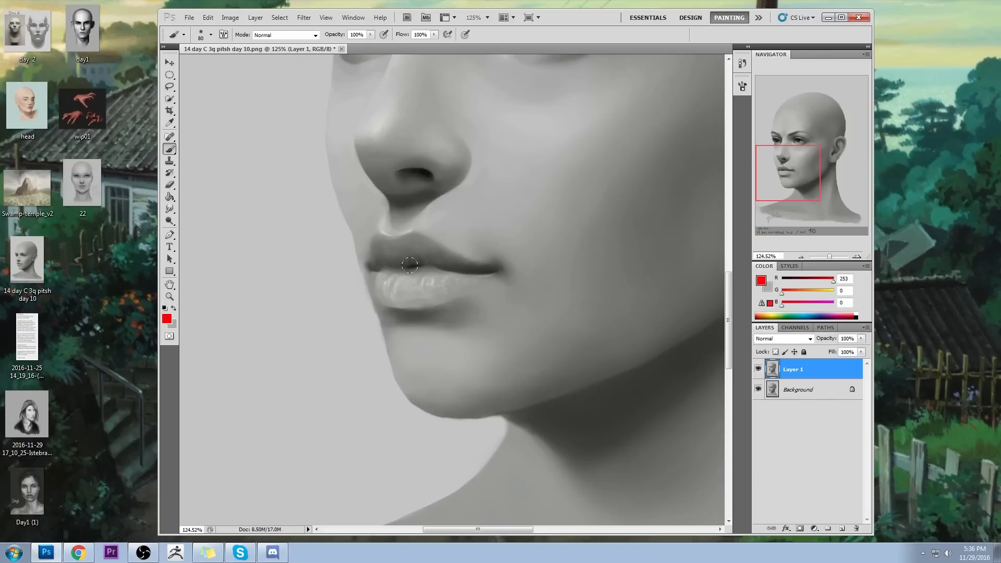
key(bracketleft)
key(bracketleft)
key(bracketleft)
key(bracketleft)
drag(420, 270, 397, 269)
drag(423, 309, 374, 310)
drag(401, 303, 397, 314)
drag(406, 264, 403, 274)
drag(422, 192, 377, 194)
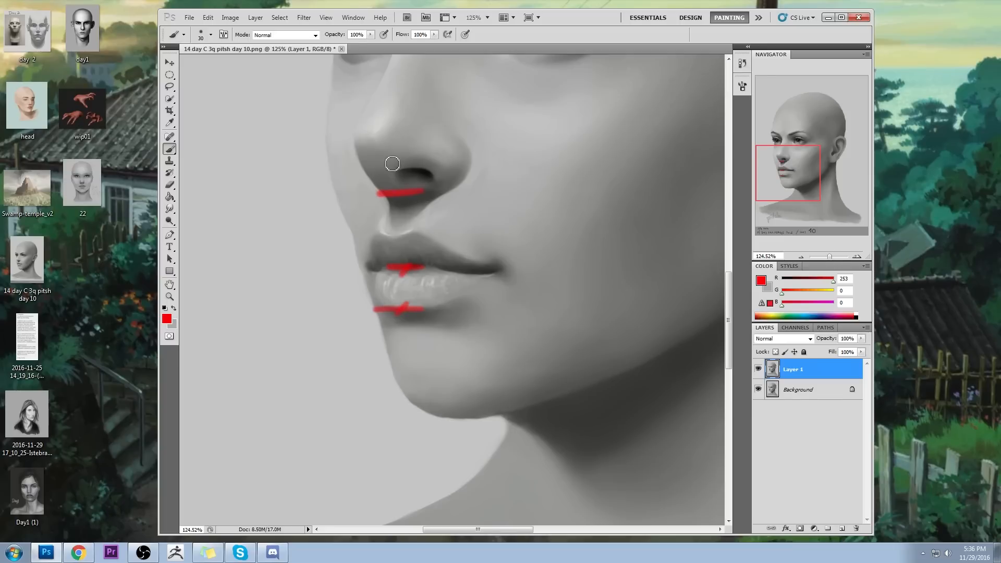
Add red marks at the nose tip and the nose bridge, with small ticks across the horizontal marks.
drag(391, 150, 348, 148)
scroll(464, 272, up, 5)
drag(438, 191, 388, 194)
drag(369, 336, 367, 345)
drag(416, 186, 414, 195)
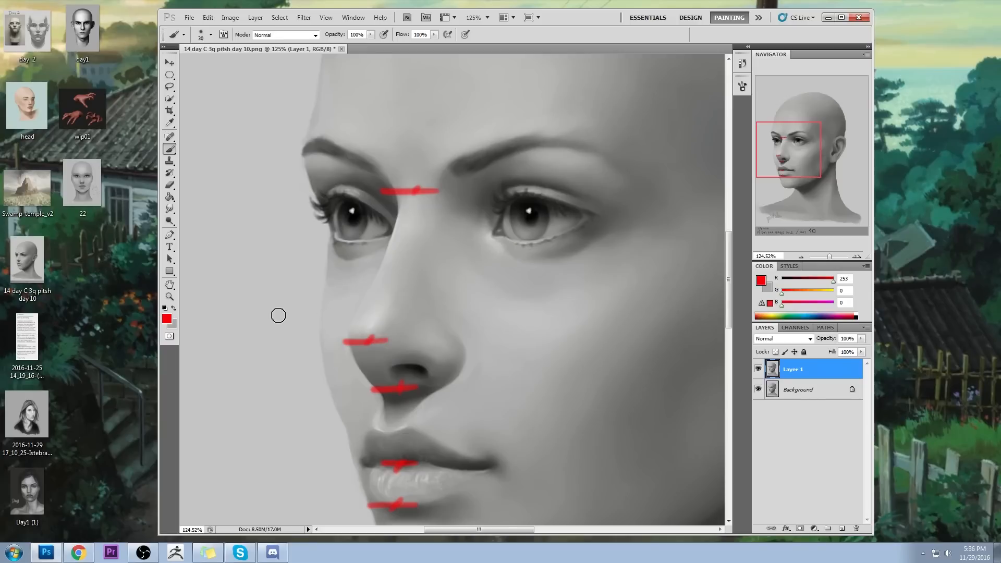
Draw four sweeping red lines across the eyes, nose, mouth and cheek.
drag(316, 169, 536, 257)
drag(290, 389, 560, 308)
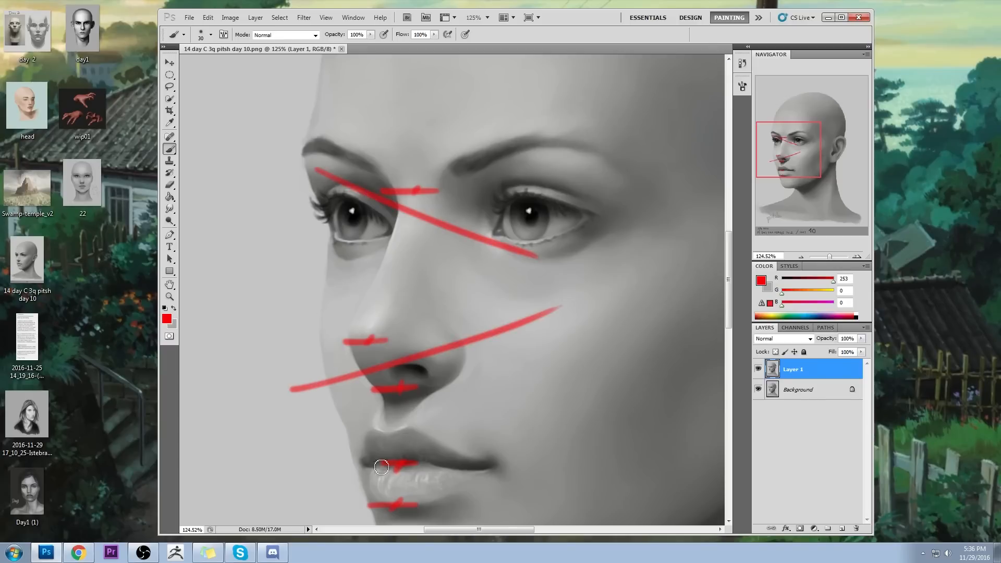
drag(392, 501, 575, 349)
drag(528, 496, 622, 345)
Undo the sweeping red lines drawn across the eyes, nose, mouth and cheek.
key(ctrl+alt+z)
key(ctrl+alt+z)
key(ctrl+alt+z)
key(ctrl+alt+z)
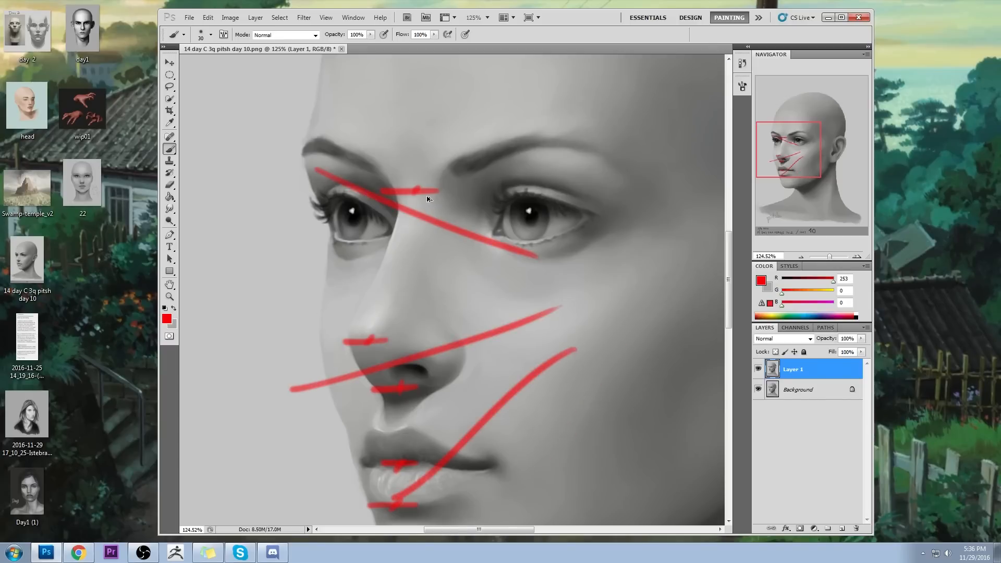
Draw curved red lines across the face through the nose bridge, nose tip, nose base and lip marks, with one small mark near the temple.
drag(324, 171, 581, 207)
drag(311, 333, 498, 307)
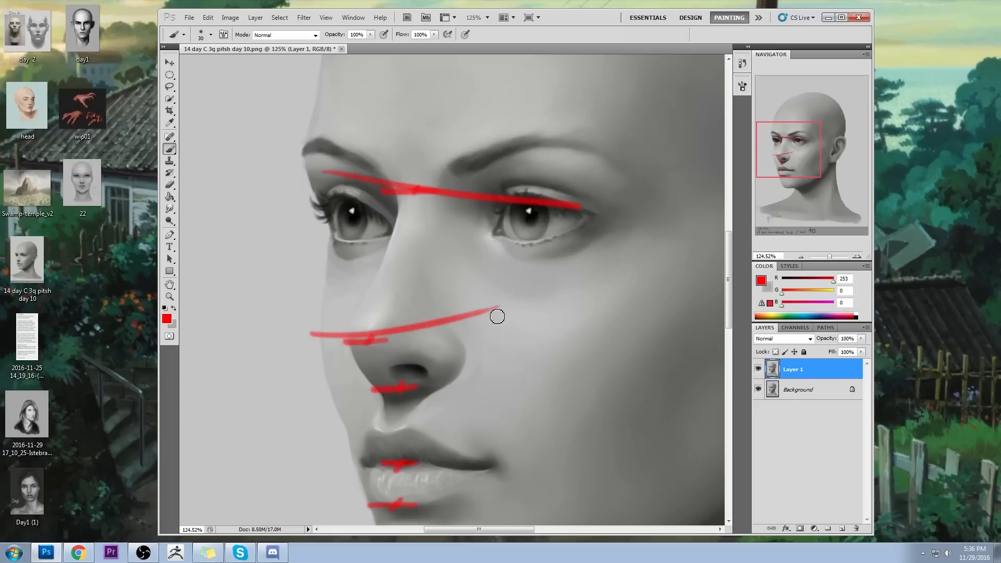
drag(318, 423, 507, 352)
drag(351, 489, 546, 391)
drag(385, 523, 696, 293)
mouse_move(674, 223)
mouse_down()
mouse_move(697, 246)
mouse_move(678, 241)
mouse_move(712, 250)
mouse_move(680, 247)
mouse_up()
Undo the curved red contour lines, keeping the short feature marks.
key(ctrl+alt+z)
key(ctrl+alt+z)
key(ctrl+alt+z)
key(ctrl+alt+z)
key(ctrl+alt+z)
key(ctrl+alt+z)
Sketch a small red circle with a short line on the cheek, and remove it together with the red feature marks.
drag(475, 264, 514, 186)
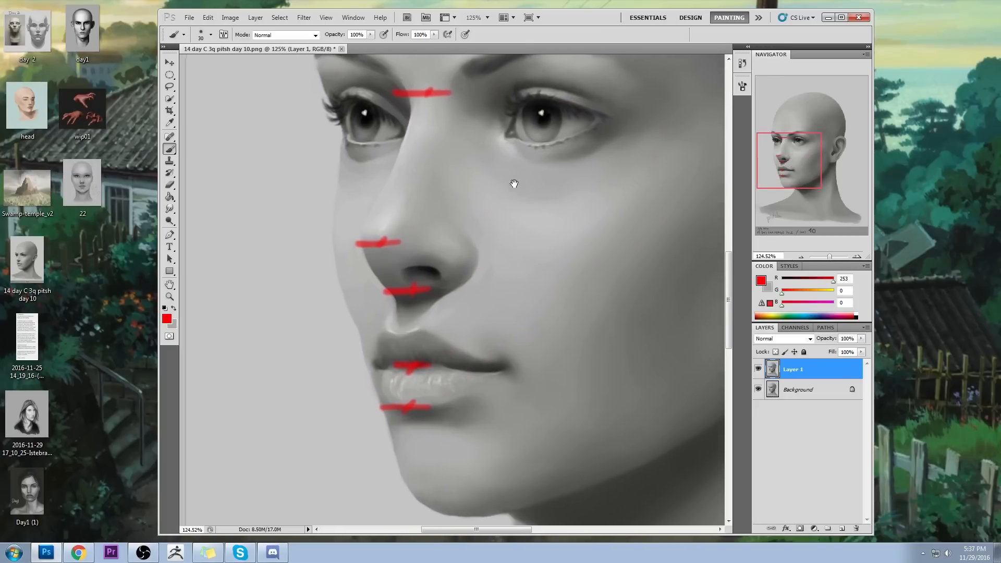
key(ctrl+minus)
key(ctrl+minus)
key(ctrl+minus)
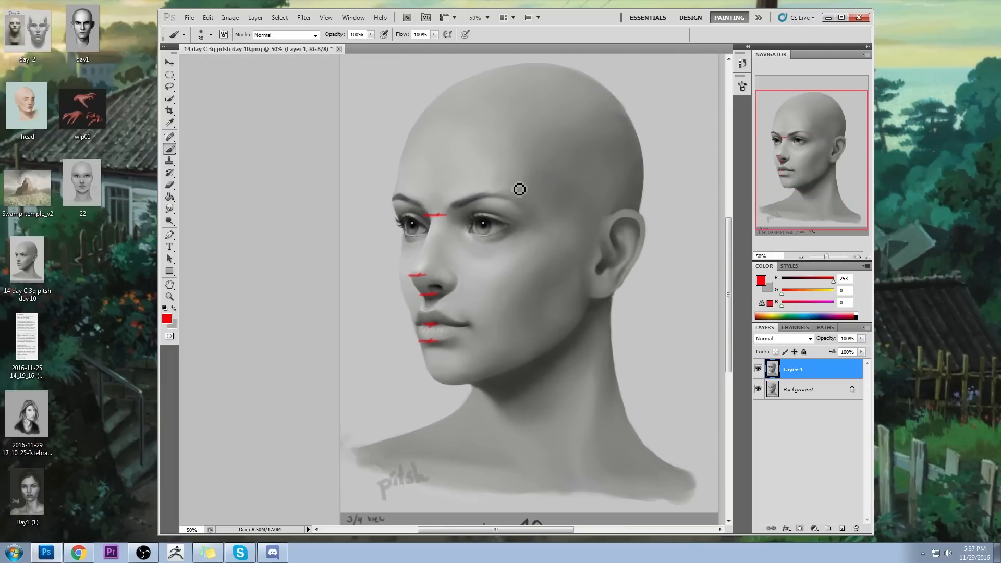
mouse_move(521, 245)
mouse_down()
mouse_move(529, 261)
mouse_move(496, 261)
mouse_move(522, 244)
mouse_up()
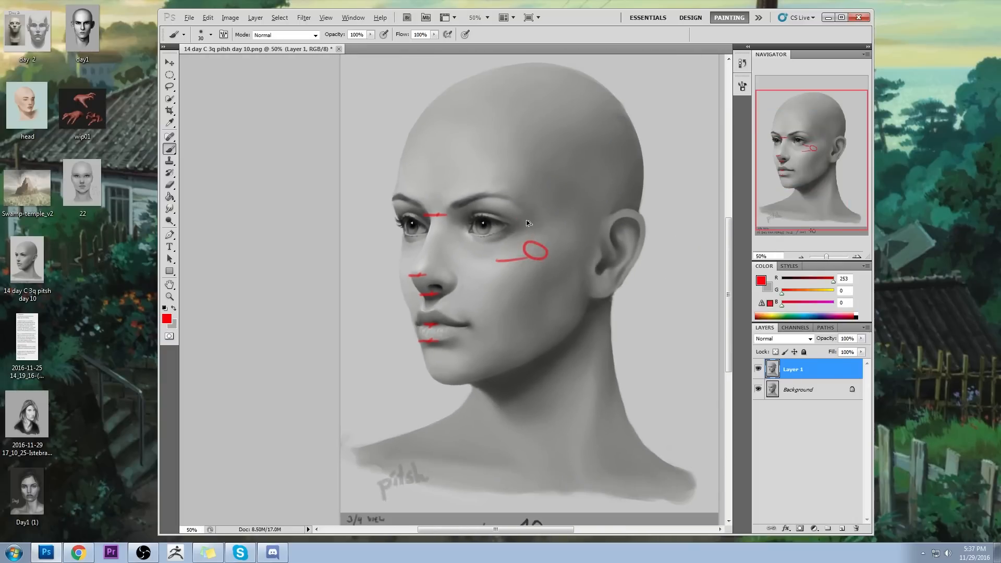
key(ctrl+z)
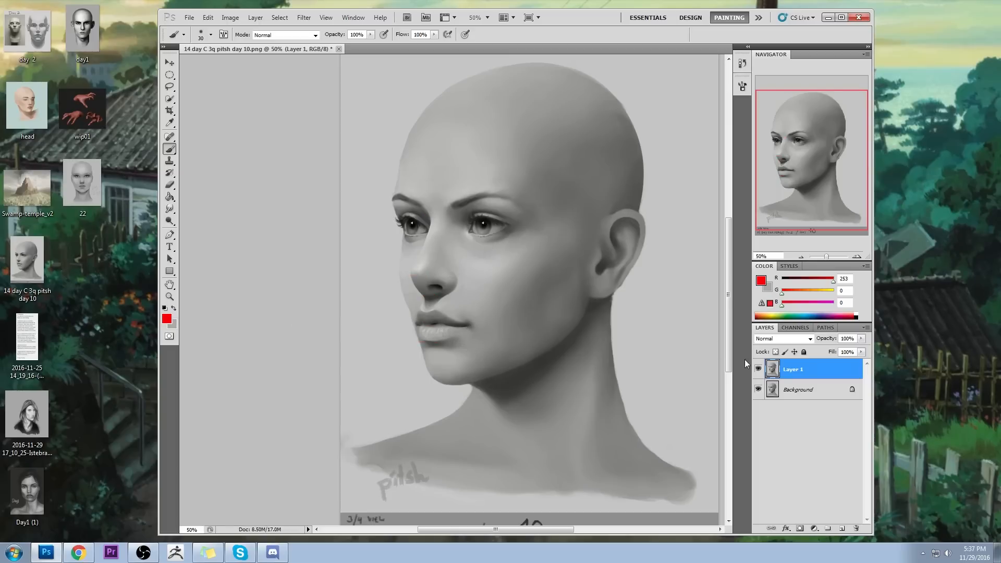
Toggle Layer 1's visibility repeatedly to compare the corrected head with the original painting.
click(758, 370)
click(758, 369)
click(758, 370)
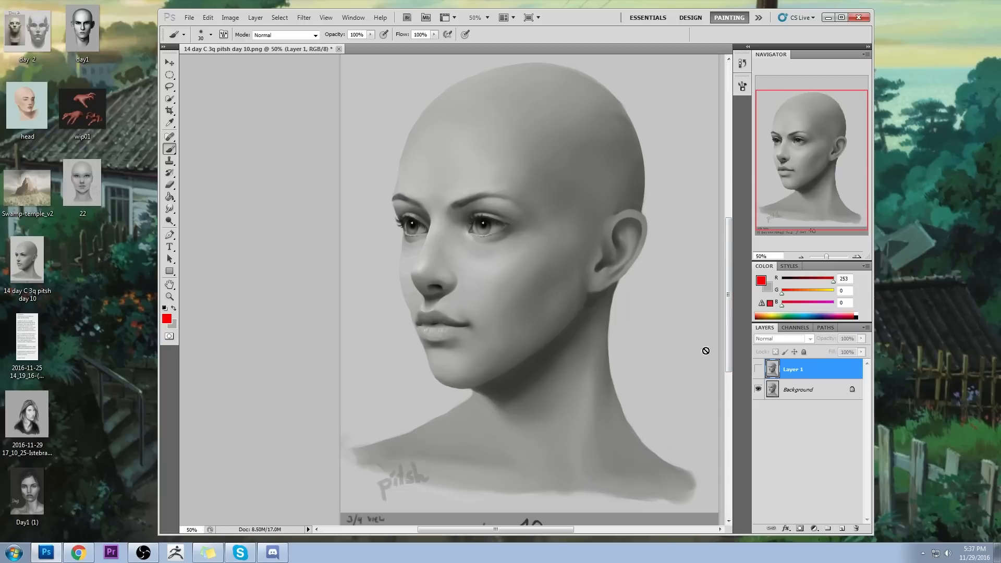
click(758, 369)
click(758, 370)
click(760, 371)
click(761, 371)
click(764, 373)
click(758, 371)
click(759, 372)
click(758, 372)
click(759, 372)
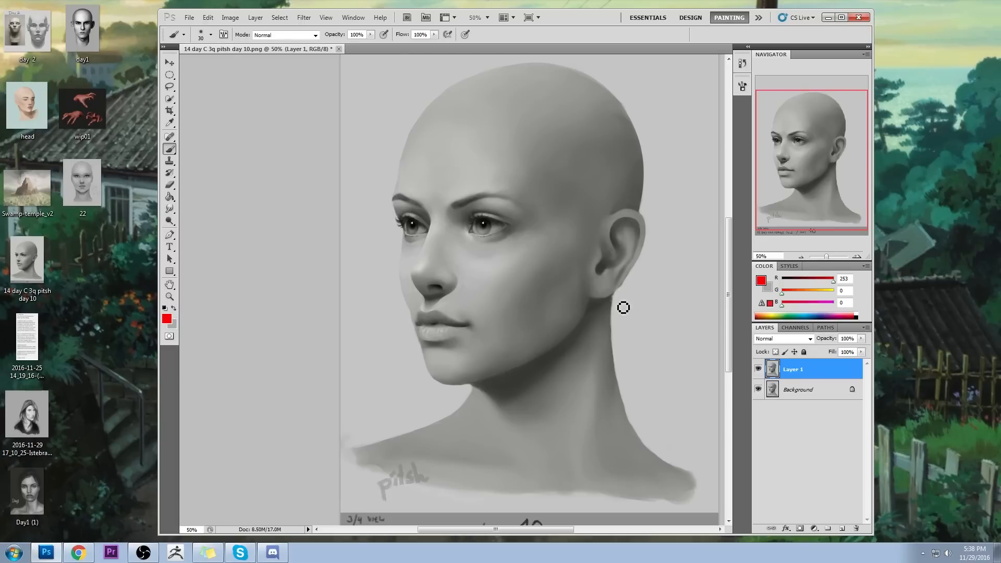
Open Liquify and push the nearer eye's lower lid slightly downward using the Forward Warp tool with a brush size of 109.
click(304, 18)
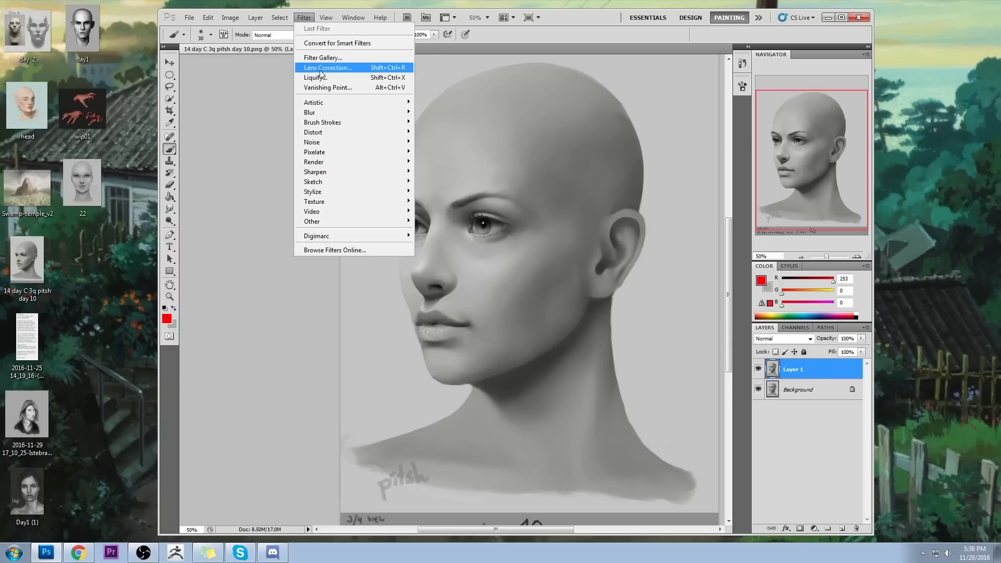
click(313, 79)
key(z)
drag(272, 179, 414, 260)
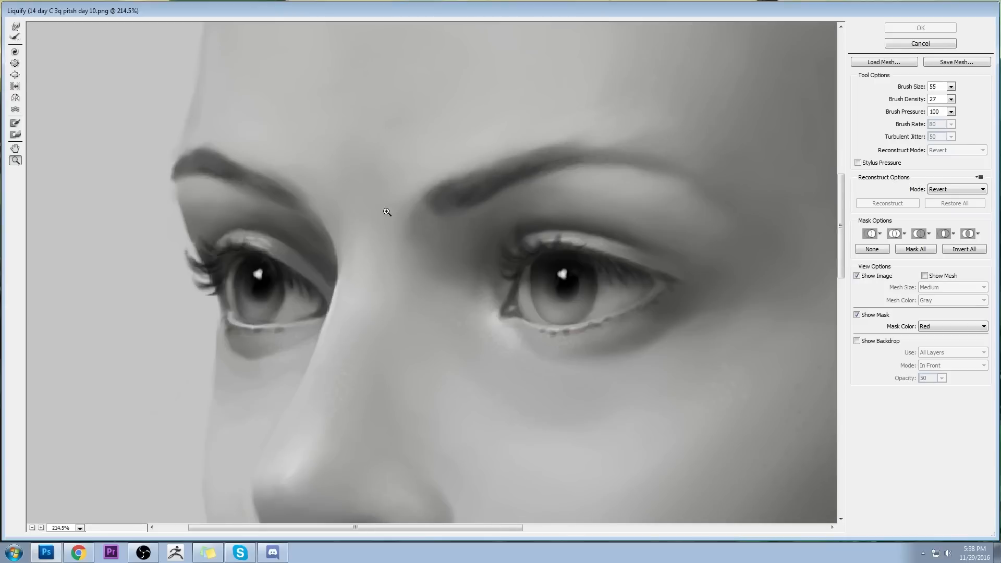
click(16, 26)
click(951, 99)
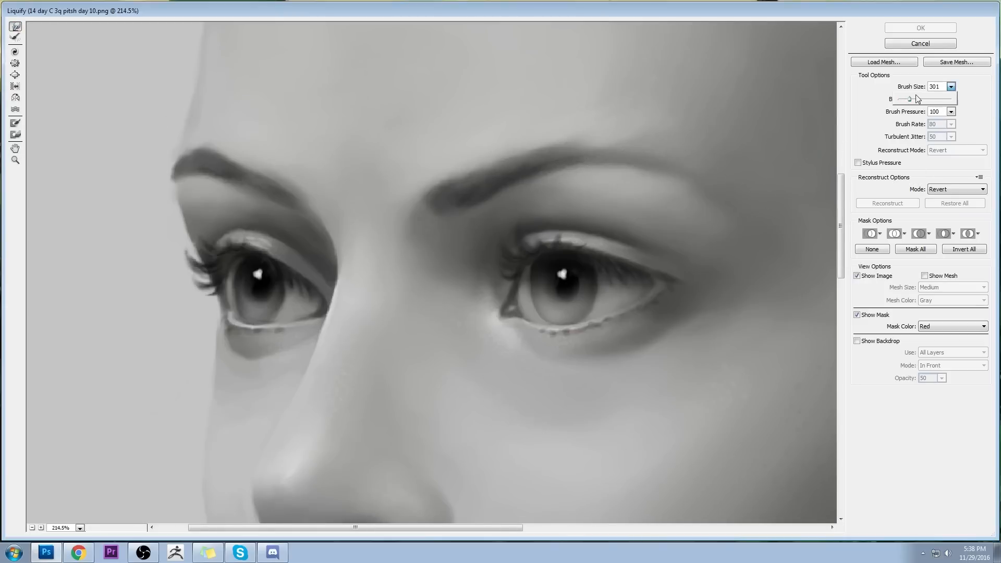
drag(909, 102, 908, 103)
key(bracketleft)
key(bracketleft)
key(bracketleft)
key(bracketleft)
key(bracketleft)
key(bracketleft)
key(bracketleft)
key(bracketleft)
key(bracketleft)
key(bracketleft)
key(bracketleft)
key(bracketleft)
drag(599, 325, 589, 333)
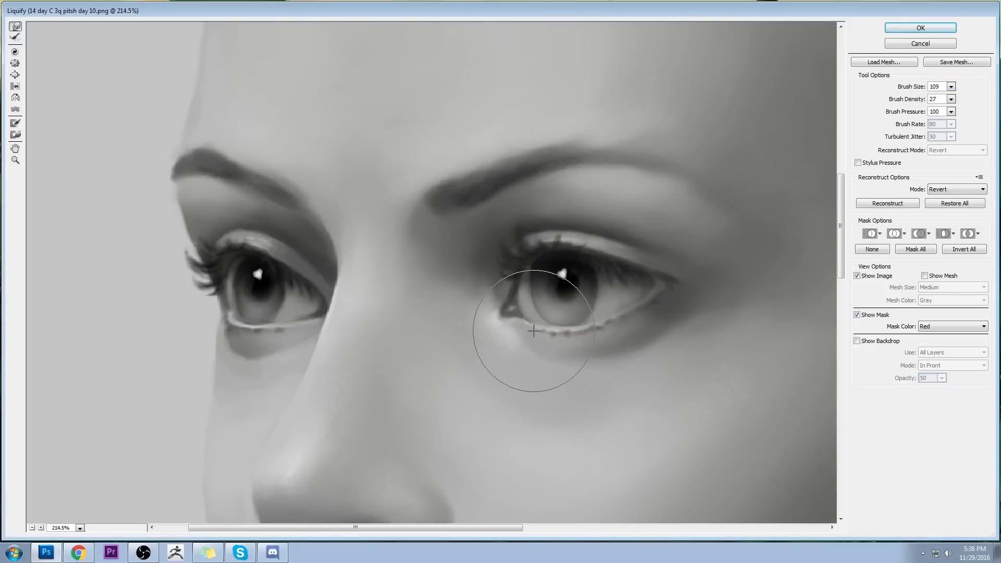
Reduce the Liquify brush size and refine the shape around the nearer eye's iris and upper lid.
click(951, 87)
drag(901, 104, 899, 105)
key(alt+space)
key(bracketleft)
key(bracketleft)
key(bracketleft)
key(bracketleft)
key(bracketleft)
key(bracketleft)
key(bracketleft)
mouse_move(535, 282)
mouse_down()
mouse_move(539, 261)
mouse_move(575, 254)
mouse_up()
Set the Liquify brush size to 110 and pull the nearer eye's inner corner slightly toward the nose.
key(bracketright)
key(bracketright)
key(bracketright)
key(bracketright)
key(bracketright)
key(bracketright)
key(bracketright)
key(bracketright)
key(bracketright)
key(bracketright)
key(bracketright)
key(bracketright)
key(bracketright)
key(bracketright)
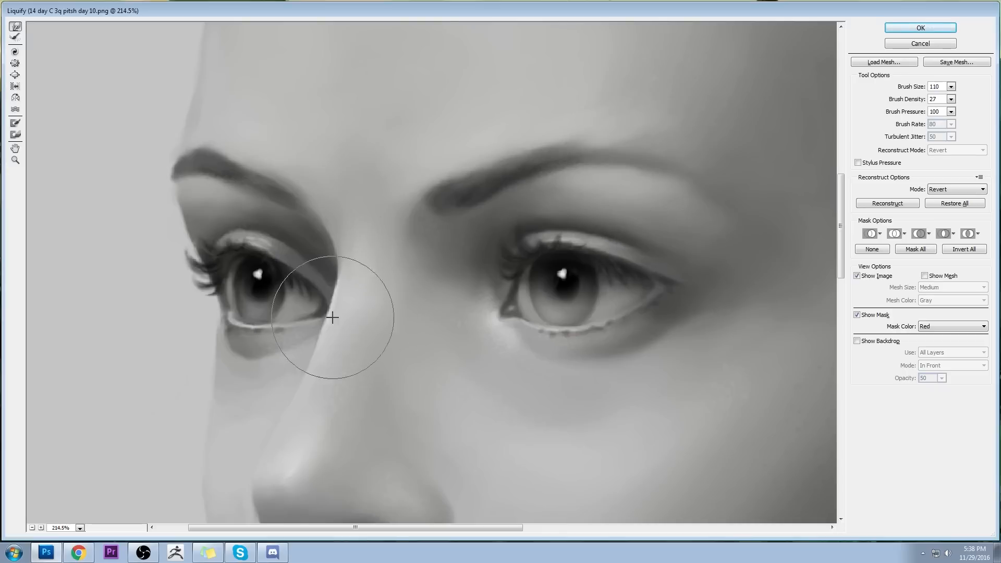
drag(500, 310, 484, 320)
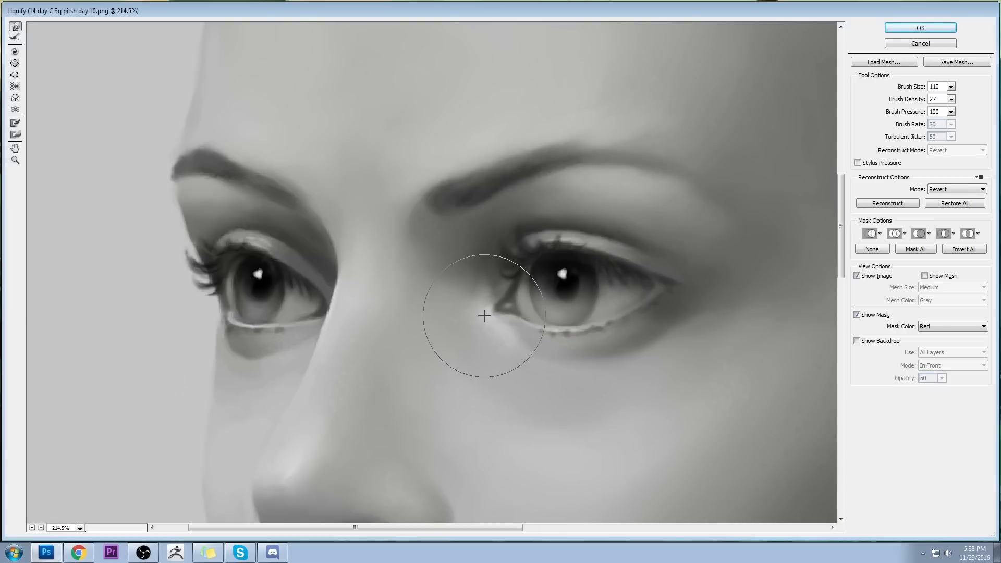
Set the Liquify brush size to 226, nudge the area between the far eye and the nose bridge, and apply the filter.
key(ctrl+0)
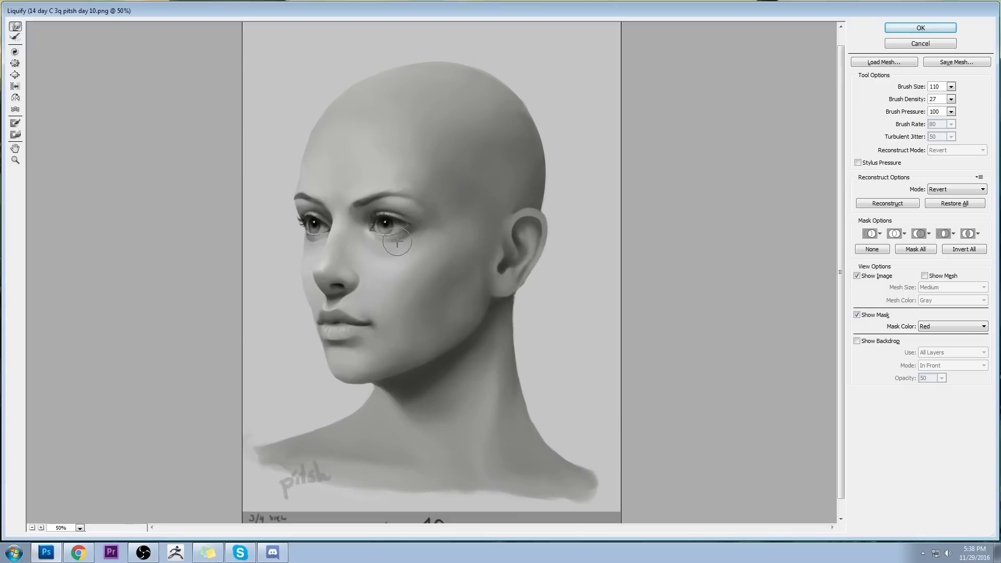
click(951, 87)
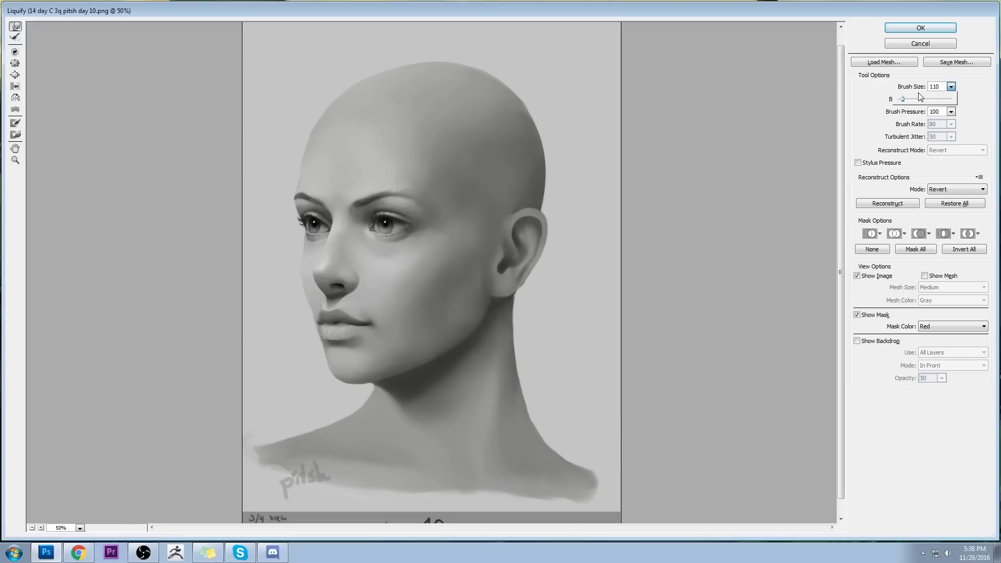
click(335, 227)
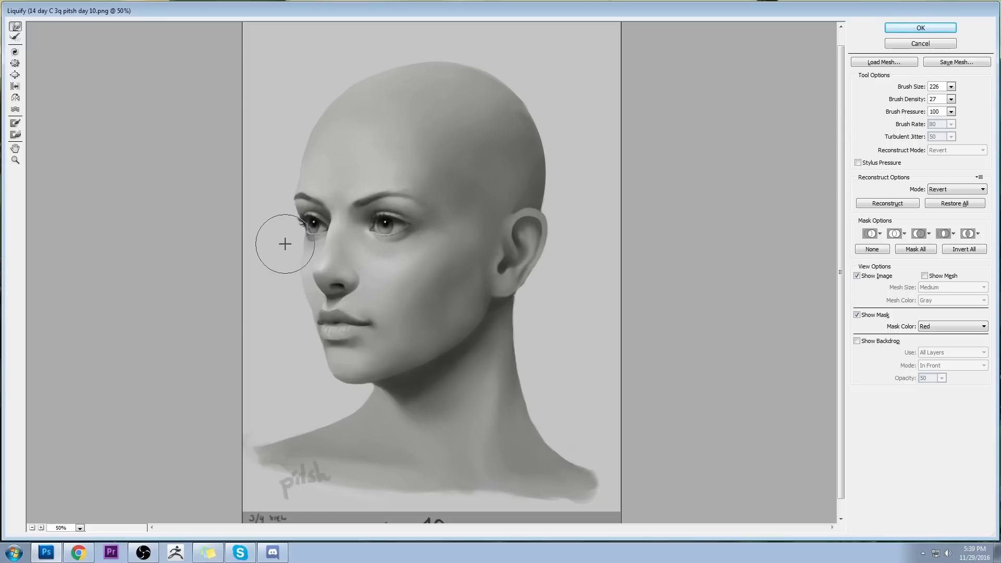
click(919, 28)
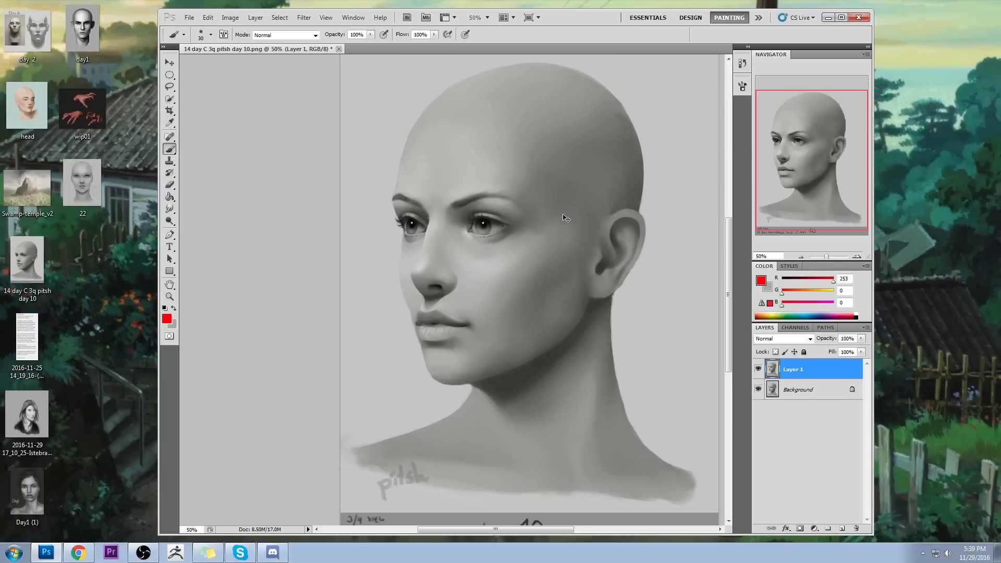
Add a new layer above Layer 1 and mark the heights and corners of both eyes with red strokes.
key(ctrl+plus)
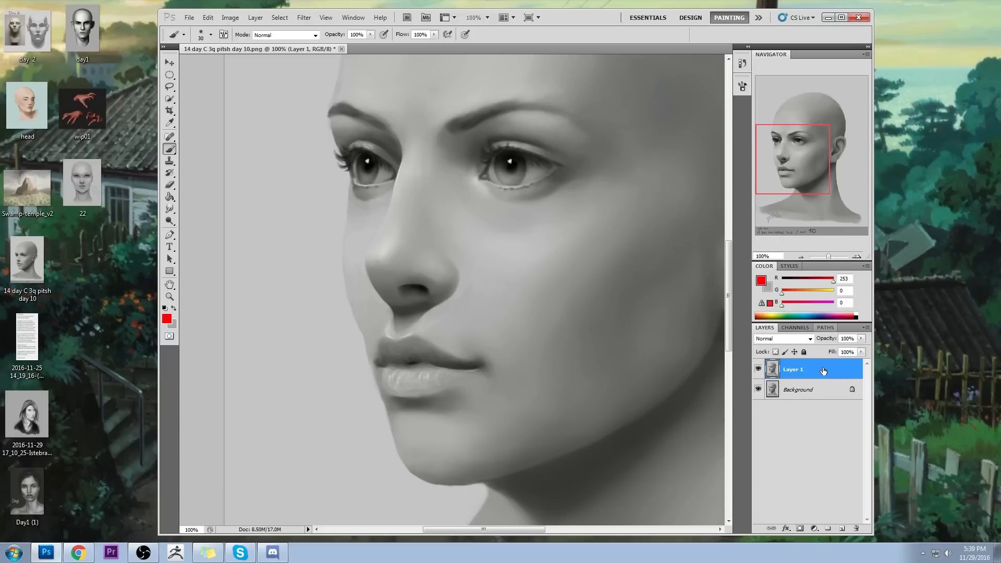
click(842, 528)
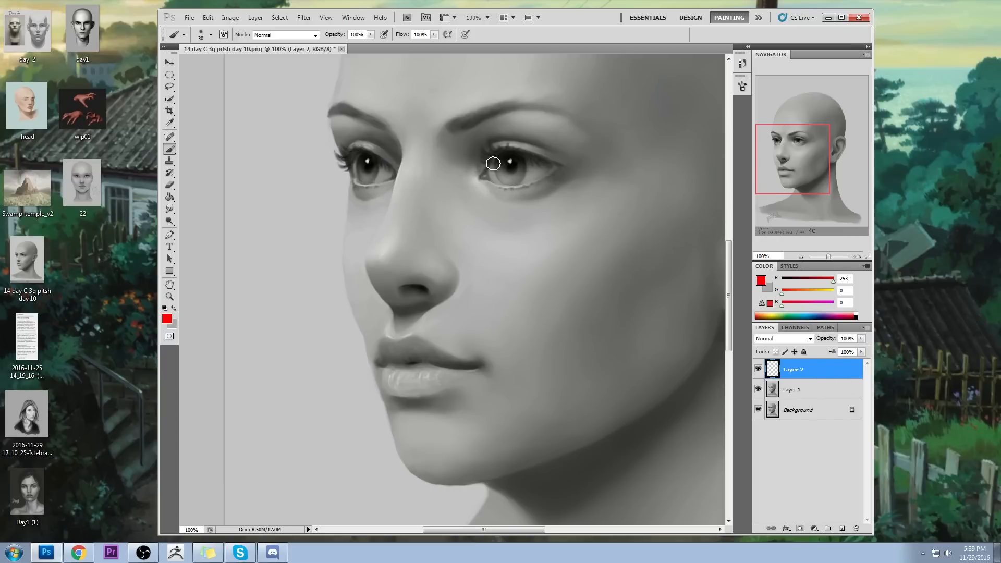
drag(559, 171, 482, 182)
key(ctrl+z)
drag(511, 146, 518, 210)
mouse_move(351, 142)
mouse_down()
mouse_move(372, 141)
mouse_move(362, 199)
mouse_move(380, 197)
mouse_move(347, 169)
mouse_up()
drag(480, 167, 479, 187)
drag(558, 154, 560, 176)
Sketch a large red circle on the cheek containing two smaller ovals and a curved line across them.
mouse_move(555, 245)
mouse_down()
mouse_move(679, 348)
mouse_move(579, 241)
mouse_up()
drag(542, 308, 548, 306)
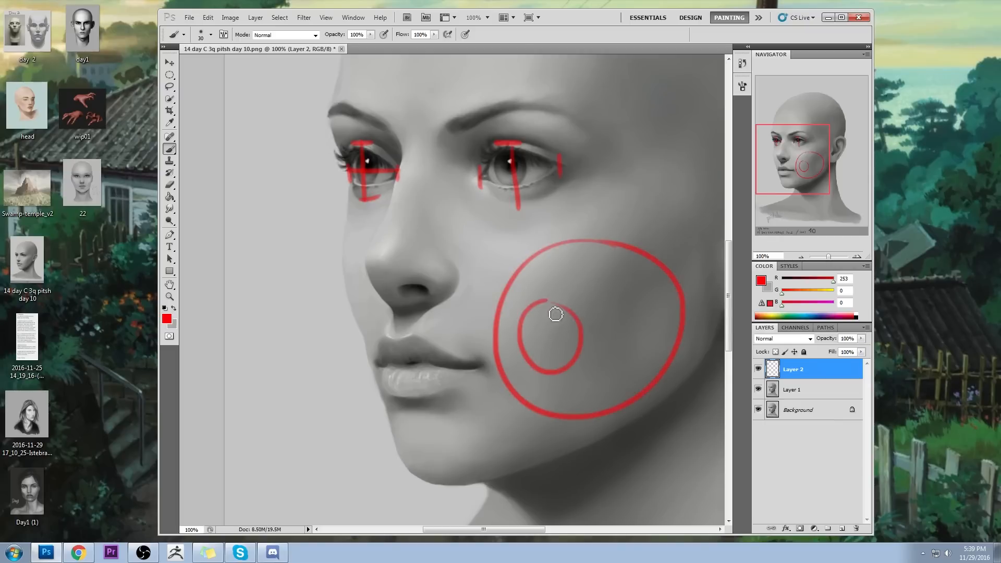
drag(623, 291, 596, 295)
drag(498, 345, 697, 314)
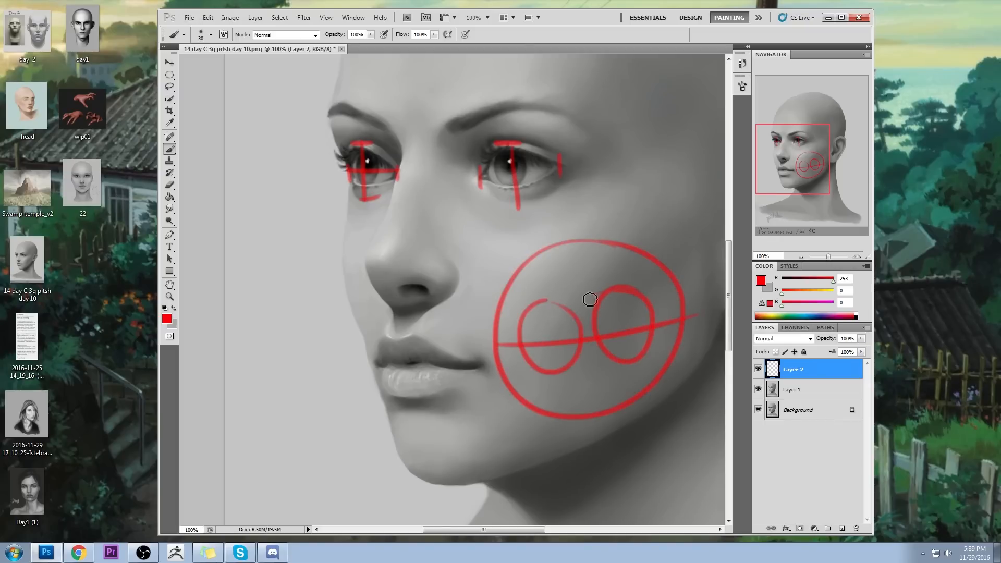
Sketch a second red circle over the chin and background with narrow ovals and a curved line across it.
mouse_move(270, 355)
mouse_down()
mouse_move(422, 392)
mouse_move(287, 453)
mouse_up()
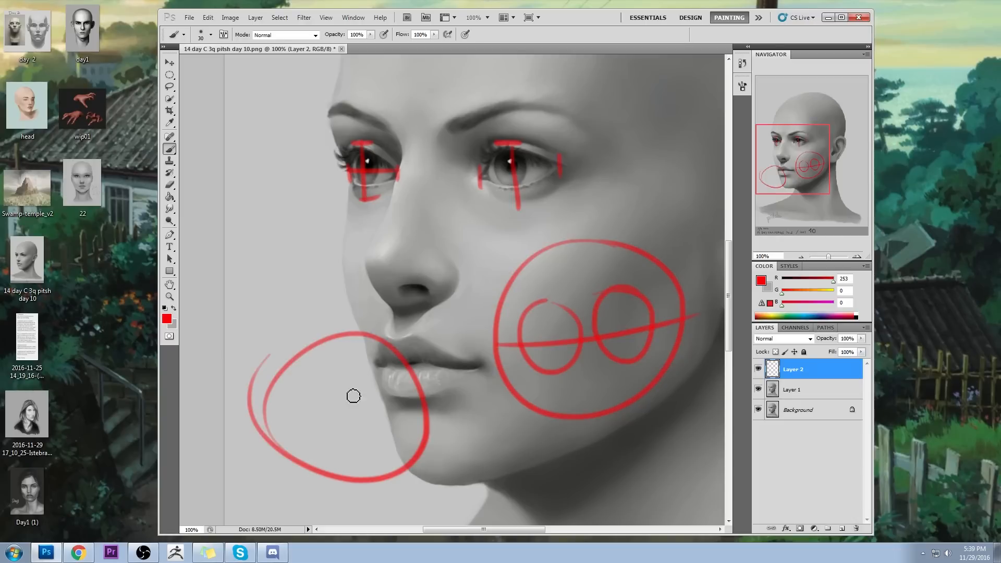
drag(344, 364, 371, 364)
mouse_move(279, 387)
mouse_down()
mouse_move(280, 418)
mouse_move(309, 368)
mouse_move(279, 417)
mouse_move(447, 415)
mouse_up()
Draw red arrows from the mouth area to each circle and add curved lines across the circle by the chin.
drag(555, 329, 489, 318)
key(ctrl+z)
mouse_move(415, 331)
mouse_down()
mouse_move(559, 306)
mouse_move(485, 315)
mouse_up()
drag(408, 305, 299, 360)
drag(295, 321, 299, 364)
drag(294, 360, 419, 377)
mouse_move(250, 424)
mouse_down()
mouse_move(411, 428)
mouse_move(418, 451)
mouse_up()
key(ctrl+z)
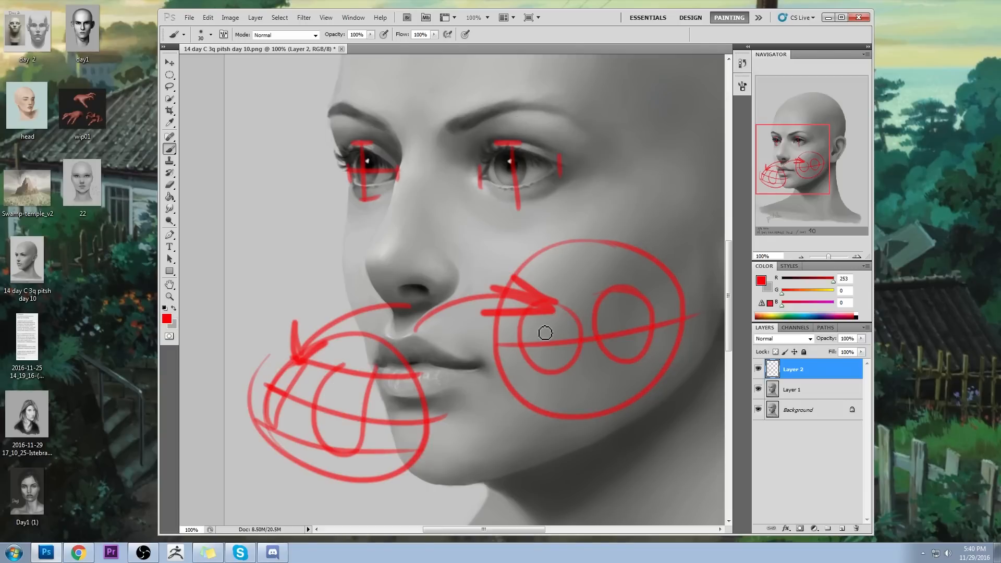
Add a small triangular shape to the cheek circle's edge and sketch a third tilted head with two slanted ovals beside the nearer eye.
mouse_move(691, 282)
mouse_down()
mouse_move(684, 292)
mouse_move(699, 290)
mouse_move(650, 264)
mouse_move(680, 324)
mouse_up()
drag(680, 324, 705, 284)
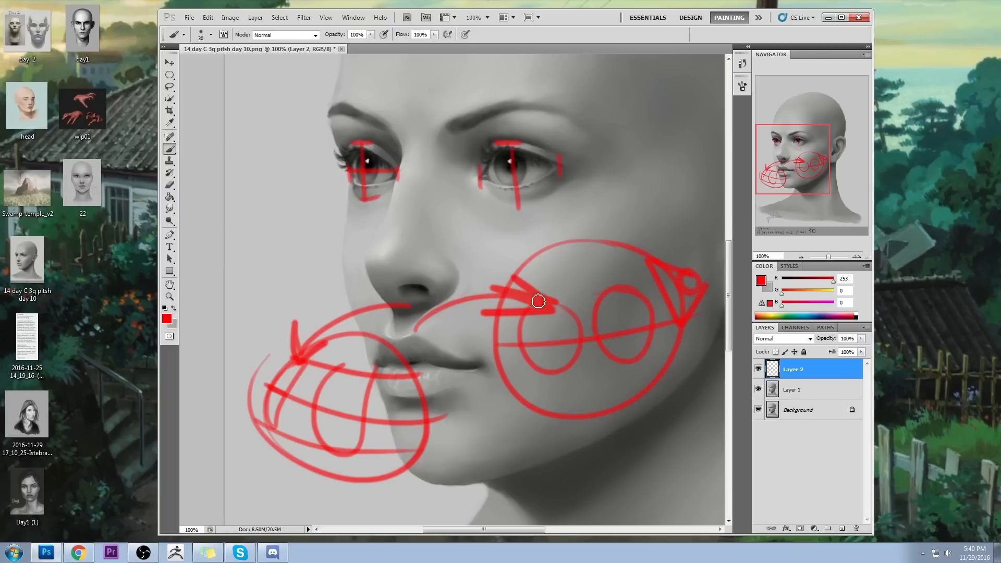
mouse_move(664, 111)
mouse_down()
mouse_move(697, 118)
mouse_move(677, 89)
mouse_up()
mouse_move(589, 120)
mouse_down()
mouse_move(576, 154)
mouse_move(587, 123)
mouse_up()
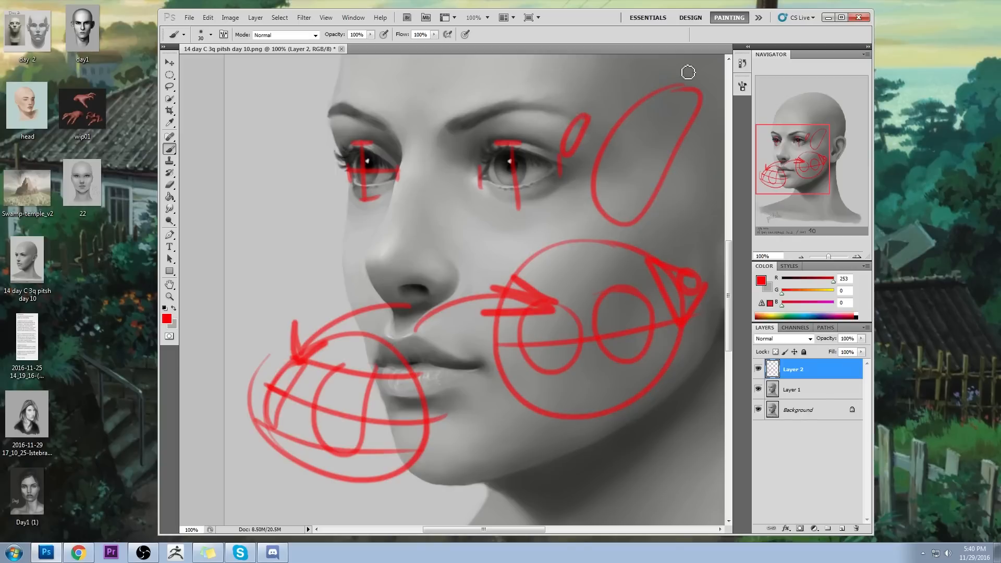
drag(697, 62, 646, 323)
drag(565, 130, 723, 185)
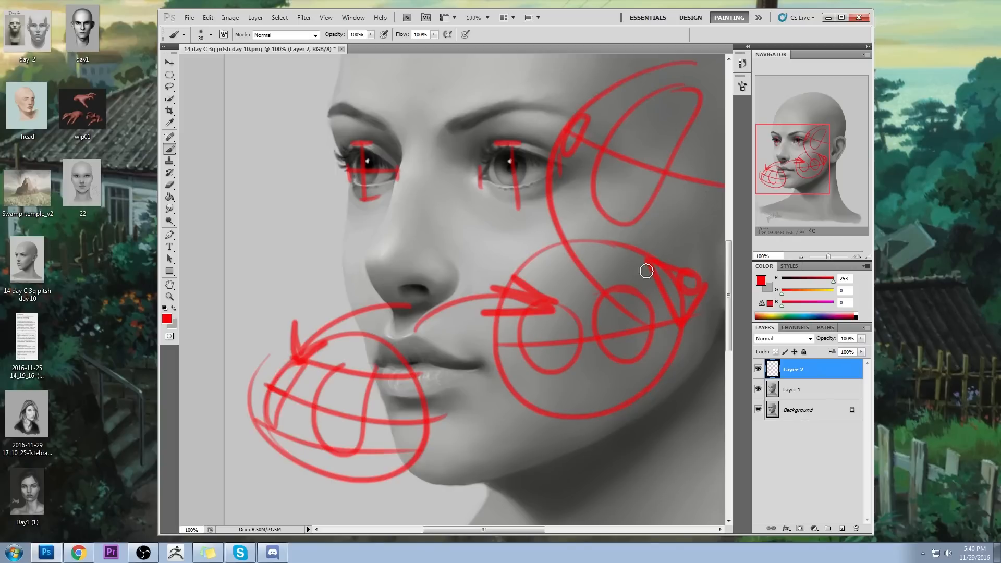
Undo all the red circles, arrows and eye marks on Layer 2.
key(ctrl+alt+z)
key(ctrl+alt+z)
key(ctrl+alt+z)
key(ctrl+alt+z)
key(ctrl+alt+z)
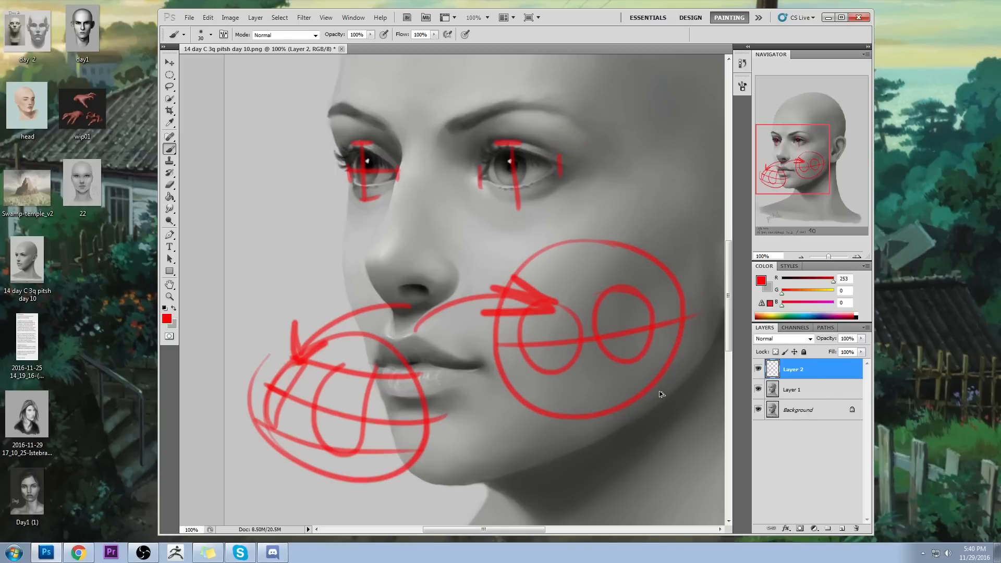
key(ctrl+alt+z)
key(ctrl+alt+z)
key(ctrl+alt+z)
key(ctrl+alt+z)
key(ctrl+alt+z)
key(ctrl+alt+z)
key(ctrl+alt+z)
key(ctrl+alt+z)
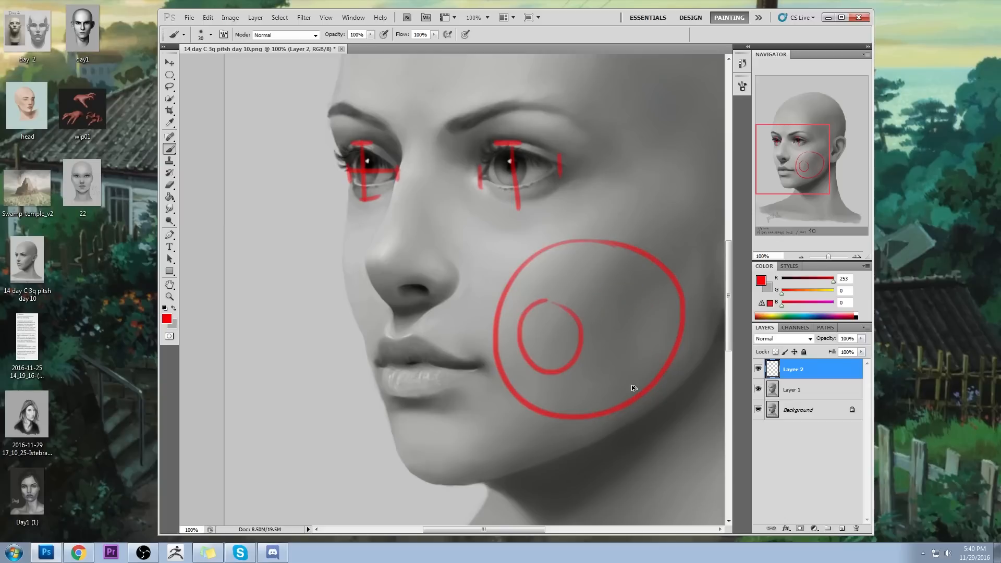
key(ctrl+alt+z)
key(ctrl+alt+z)
key(ctrl+alt+z)
key(ctrl+alt+z)
key(ctrl+alt+z)
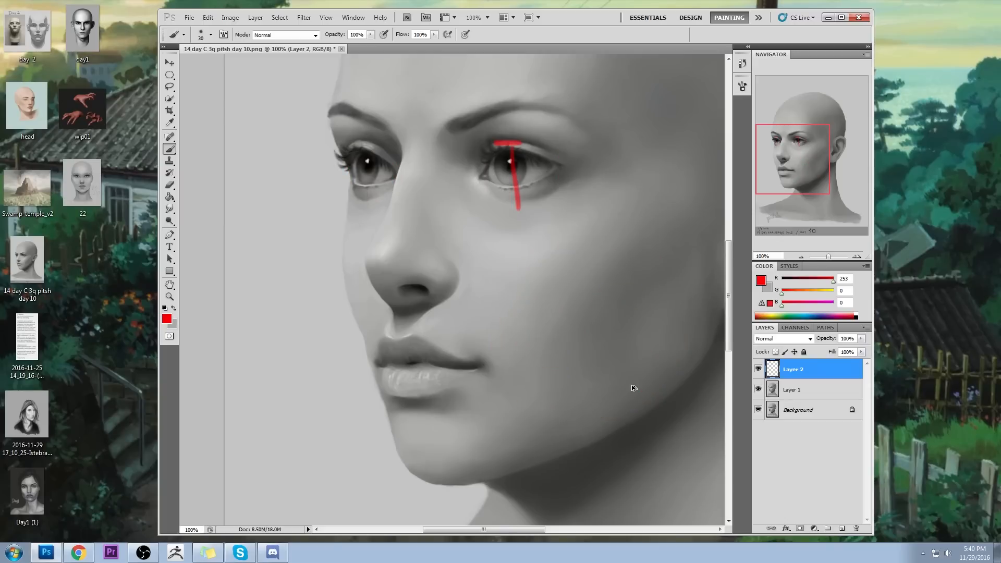
key(ctrl+alt+z)
key(ctrl+alt+z)
On Layer 1, paint over the light edge at the far eye's inner corner with greys sampled from the surrounding skin.
key(ctrl+0)
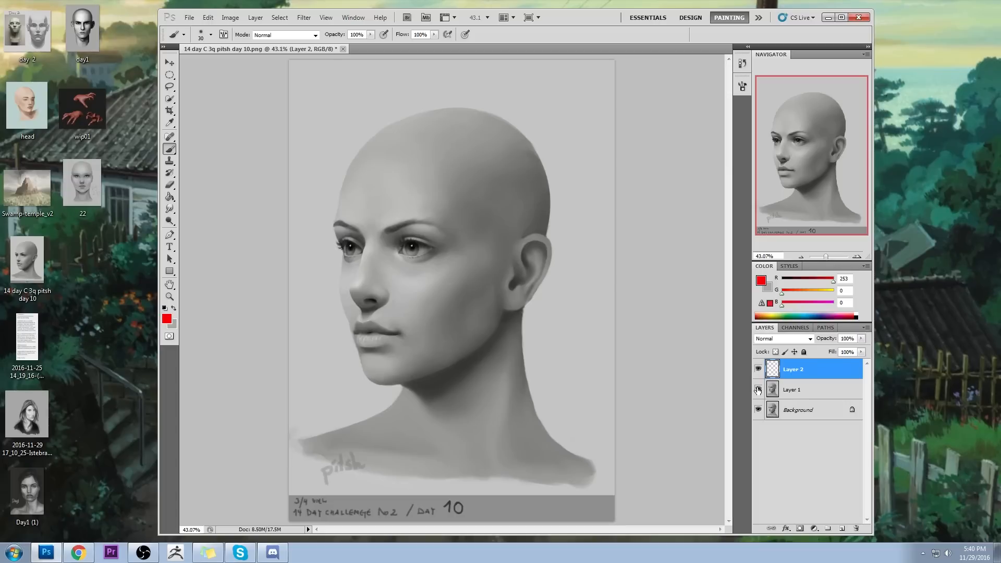
click(797, 391)
key(z)
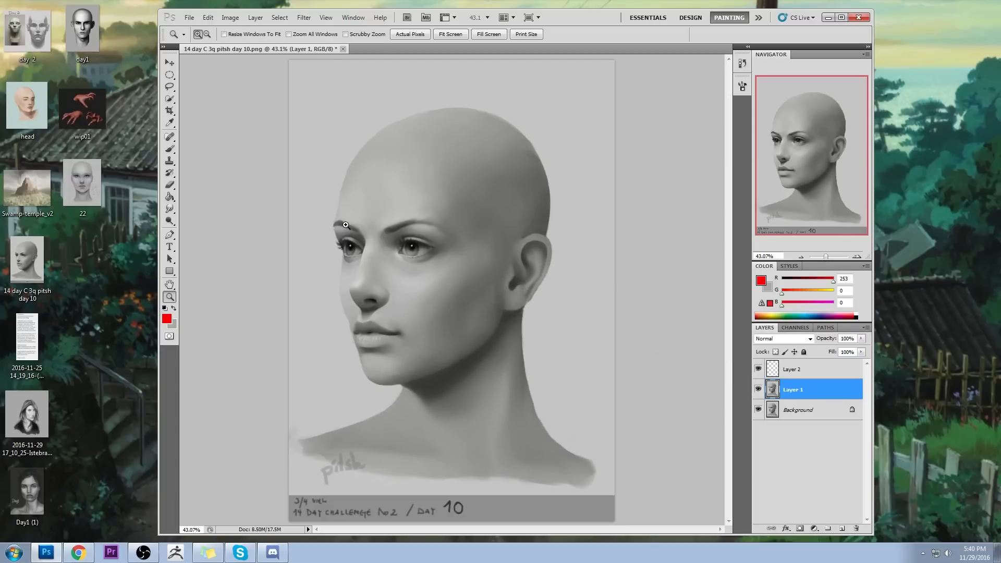
click(303, 17)
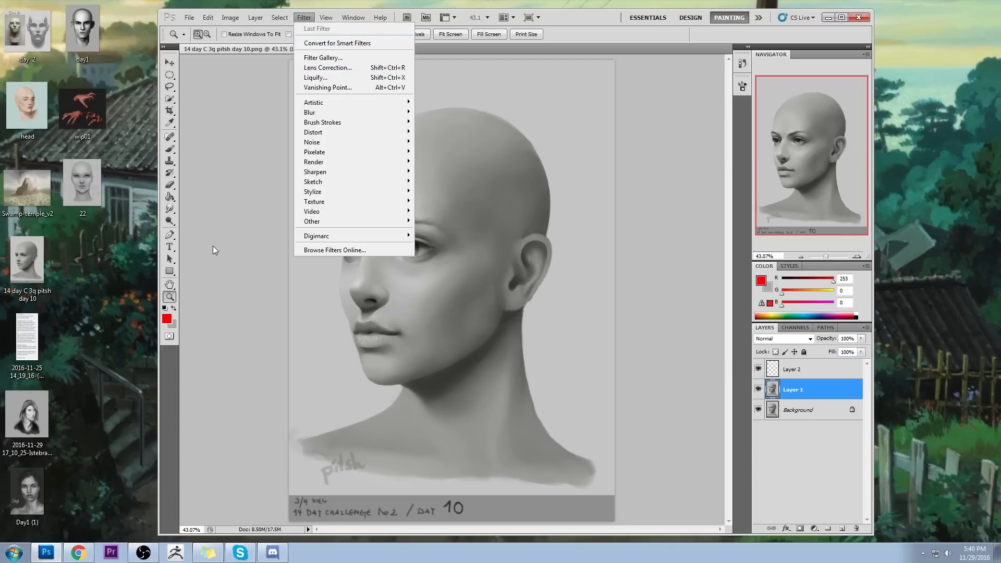
key(Escape)
drag(301, 219, 365, 219)
key(b)
alt+click(425, 246)
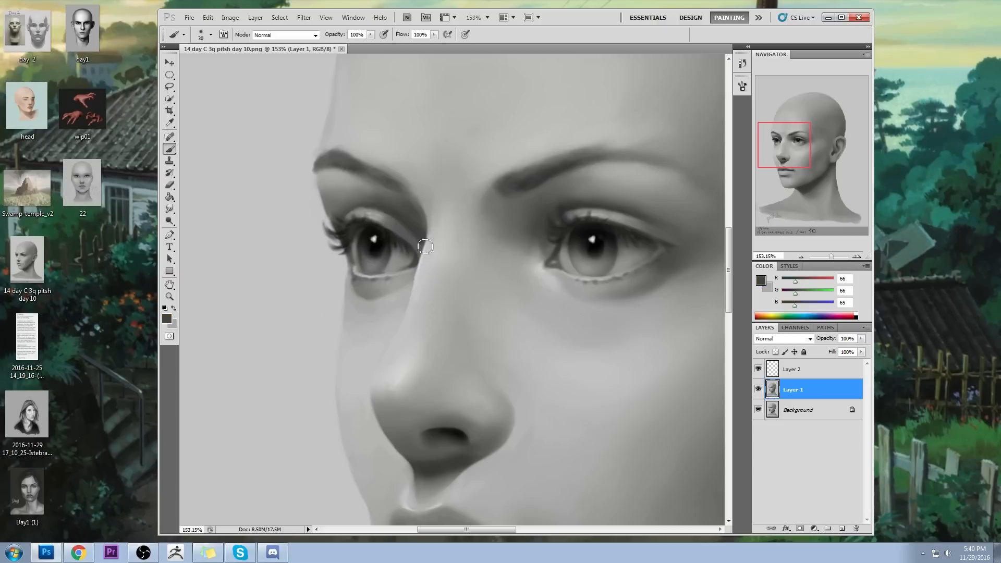
alt+click(412, 278)
alt+click(413, 282)
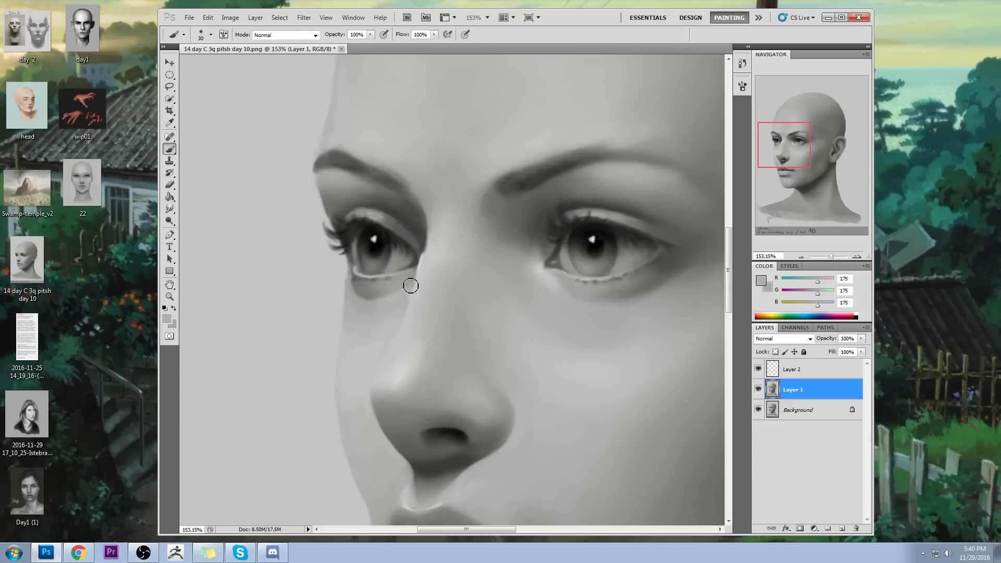
alt+click(411, 278)
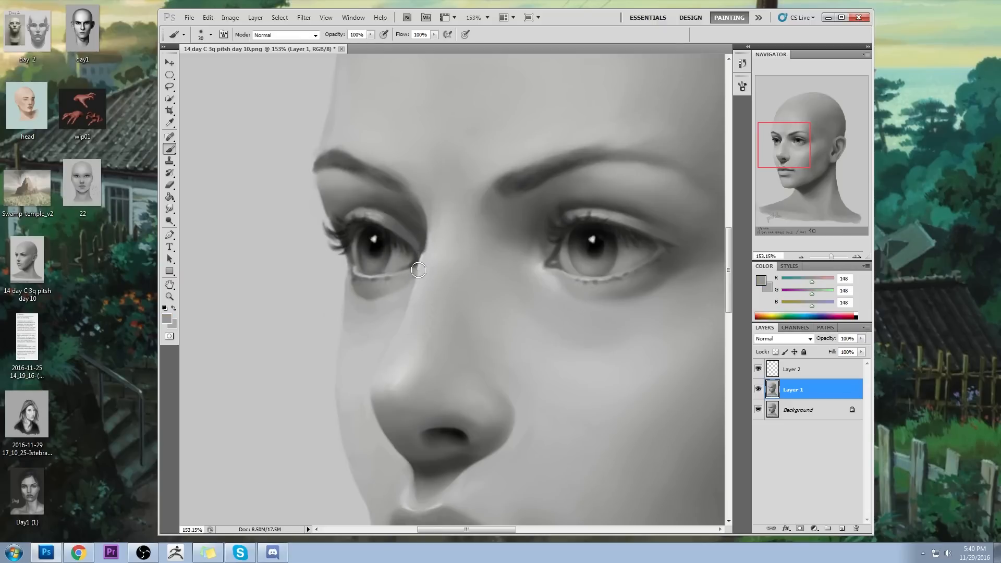
Refine the transition between the far eye's inner corner and the nose bridge with alternating sampled dark and light greys.
alt+click(421, 251)
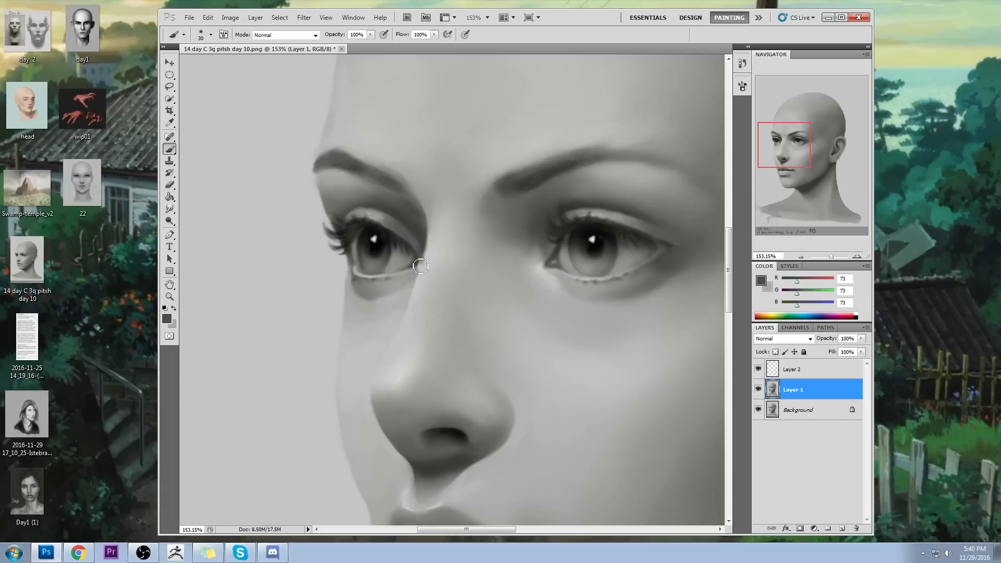
alt+click(431, 254)
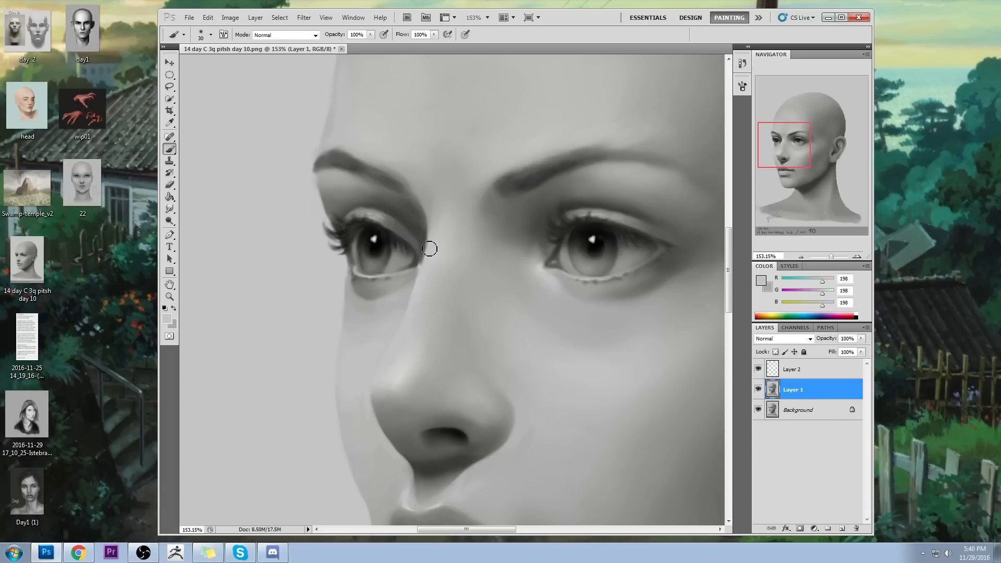
alt+click(421, 265)
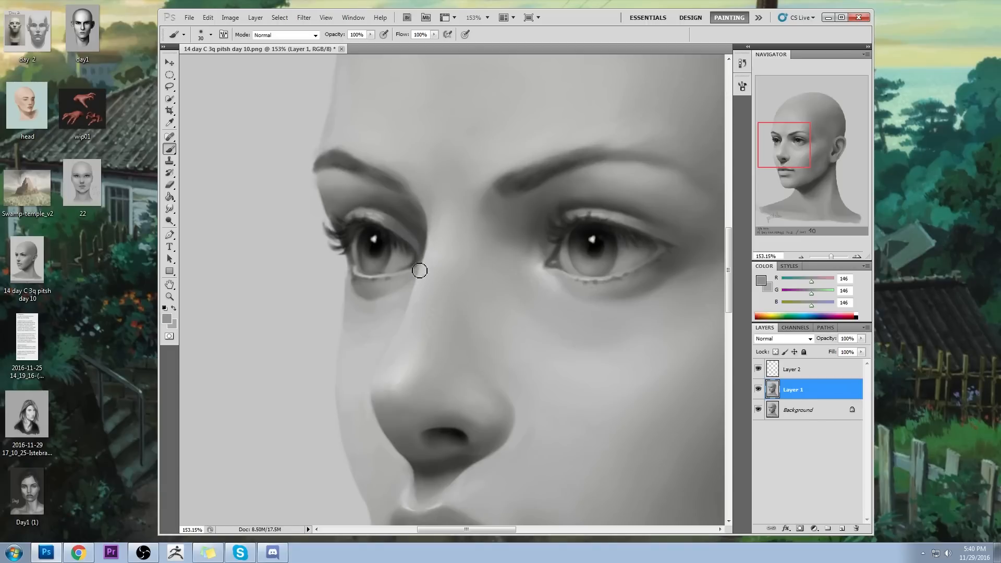
alt+click(414, 244)
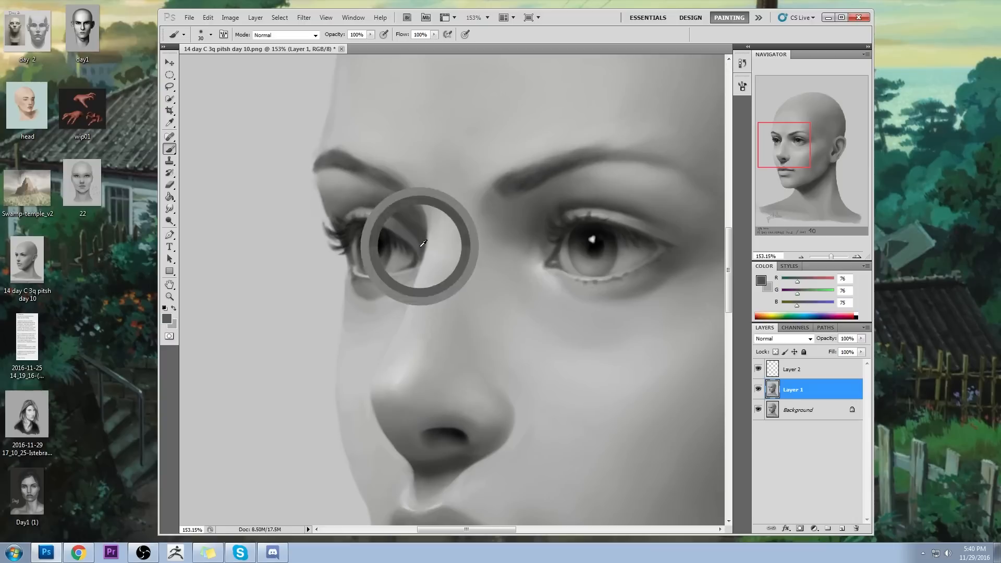
alt+click(416, 259)
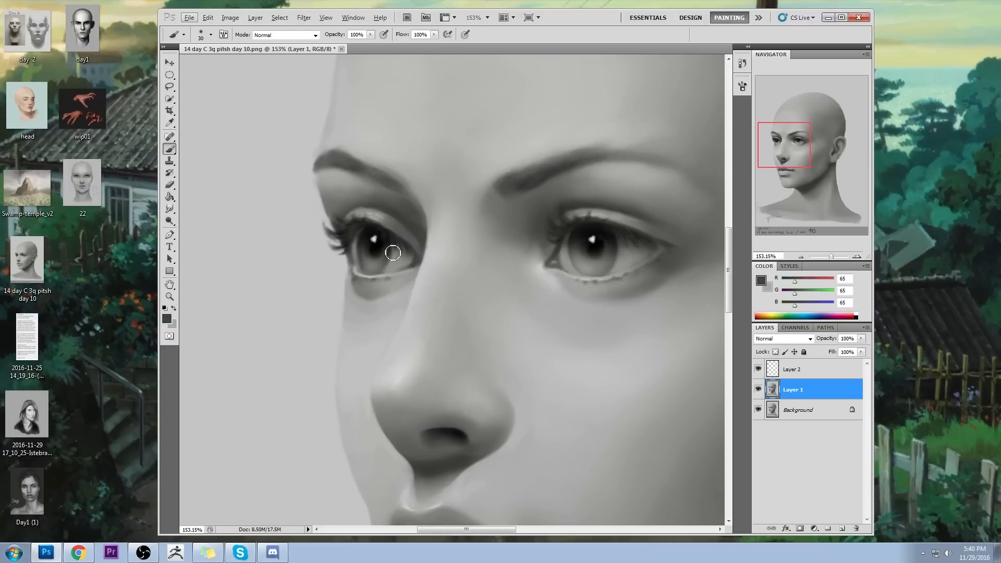
alt+click(429, 252)
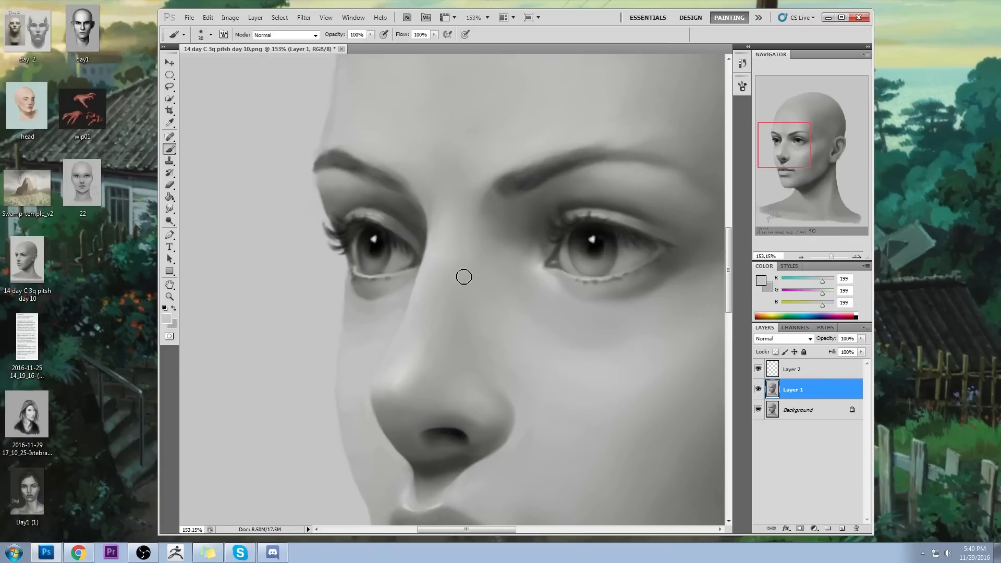
Open the Liquify filter for Layer 1 and set the warp brush to size 419 and density 30.
click(304, 17)
click(328, 79)
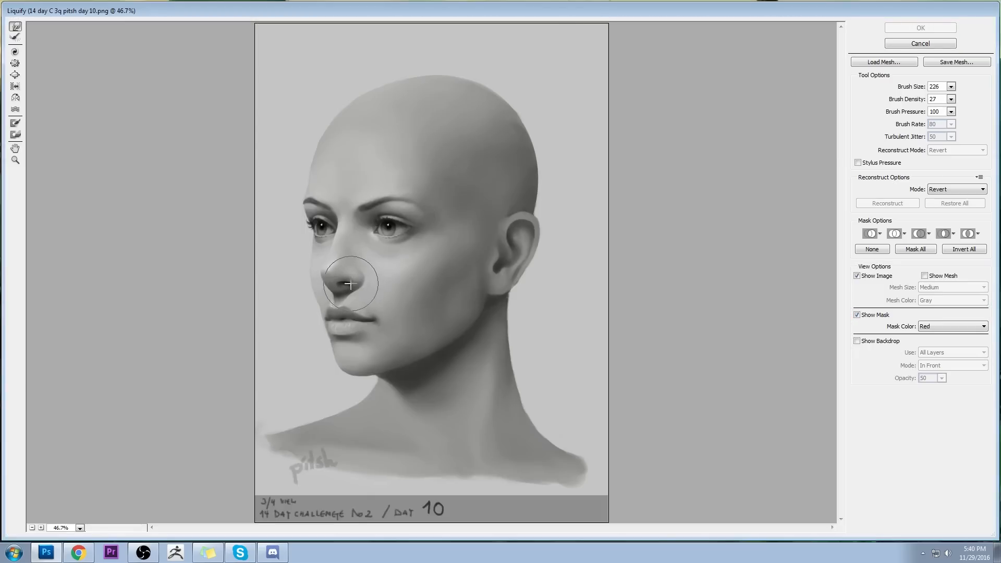
drag(350, 283, 369, 281)
key(ctrl+alt+z)
click(950, 87)
click(912, 106)
click(950, 99)
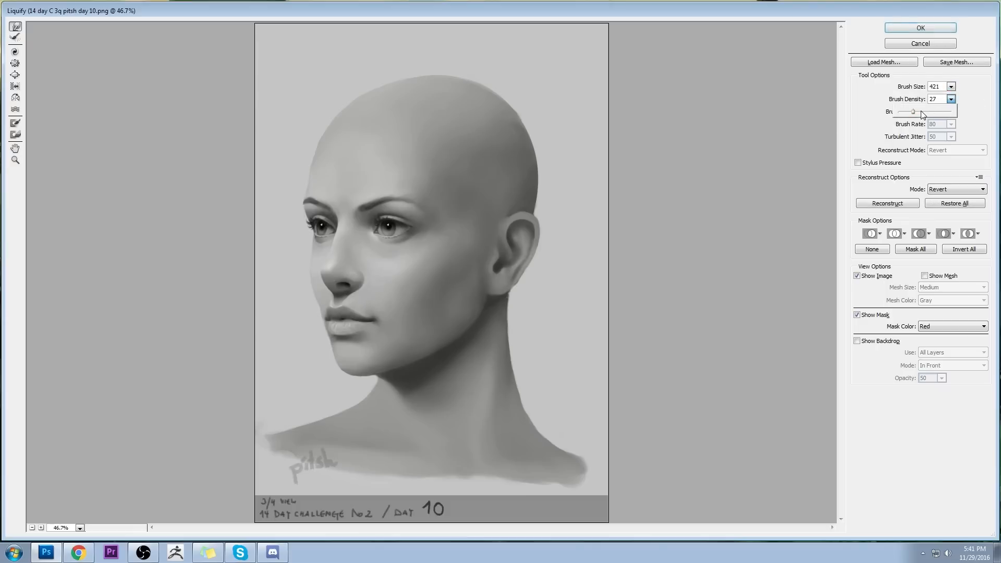
click(822, 133)
key(bracketleft)
key(bracketleft)
key(bracketleft)
key(bracketleft)
key(bracketleft)
key(bracketleft)
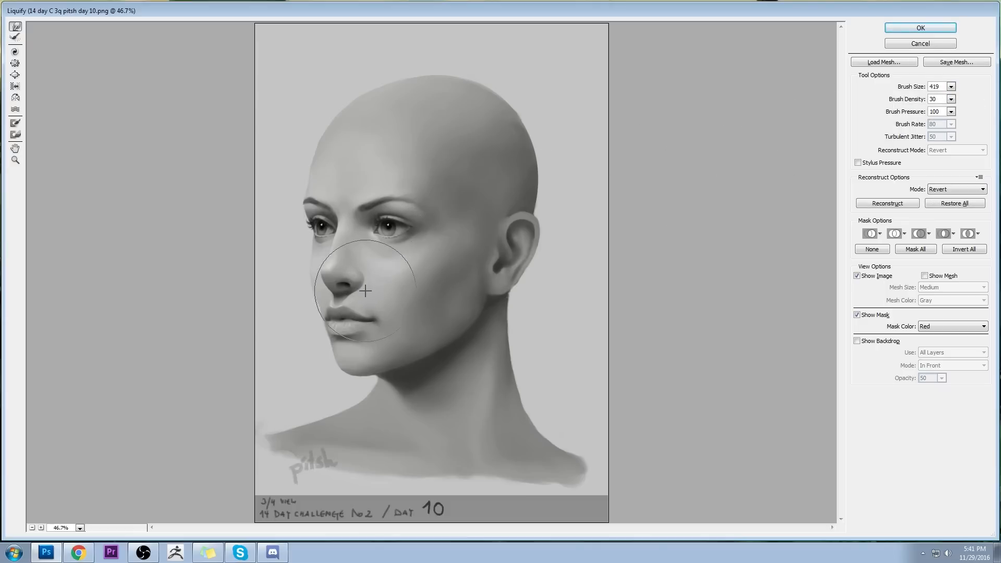
Reduce the Liquify brush size to 211, push the nose's far contour slightly outward and apply the distortion.
click(950, 87)
click(611, 187)
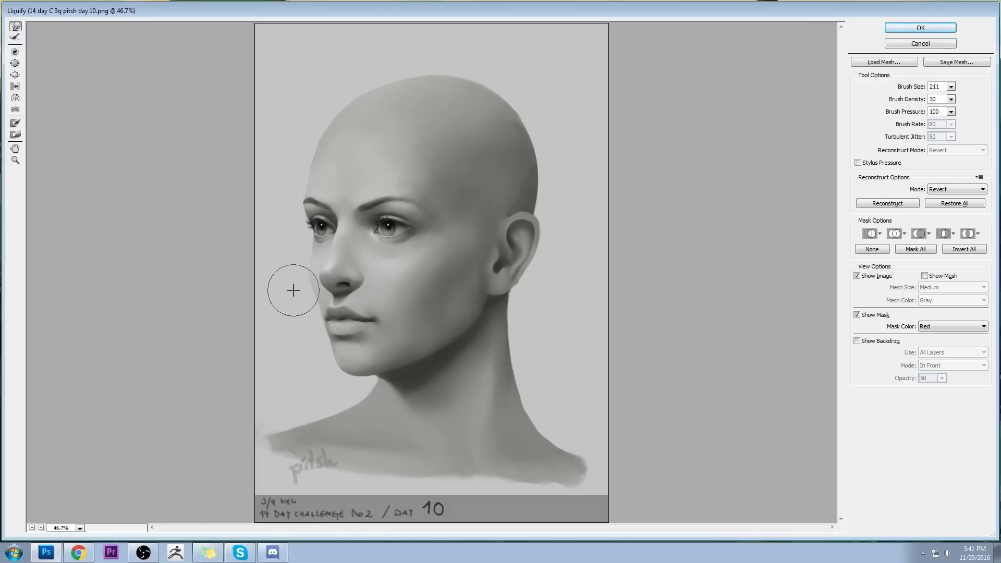
key(z)
drag(268, 219, 412, 339)
key(w)
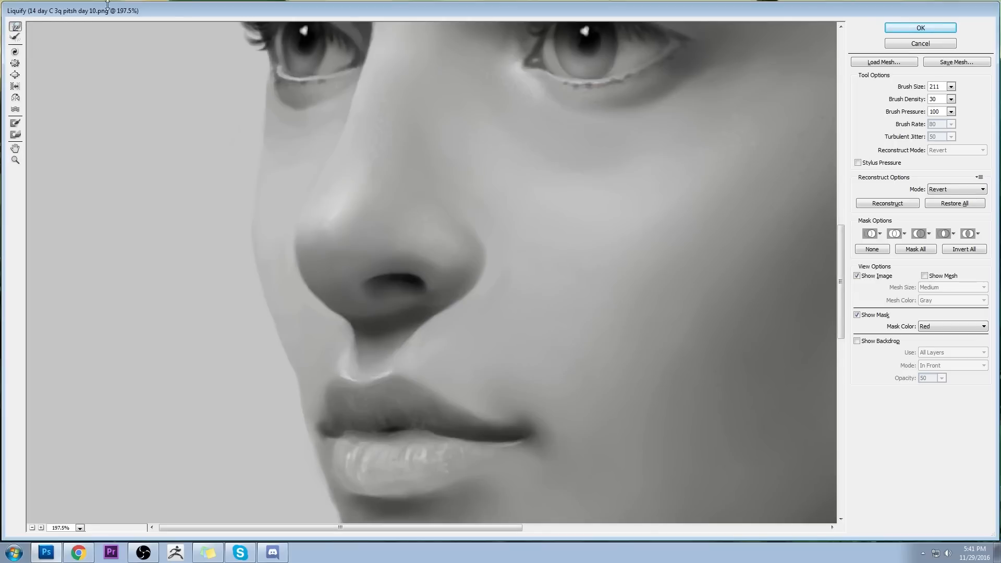
click(930, 26)
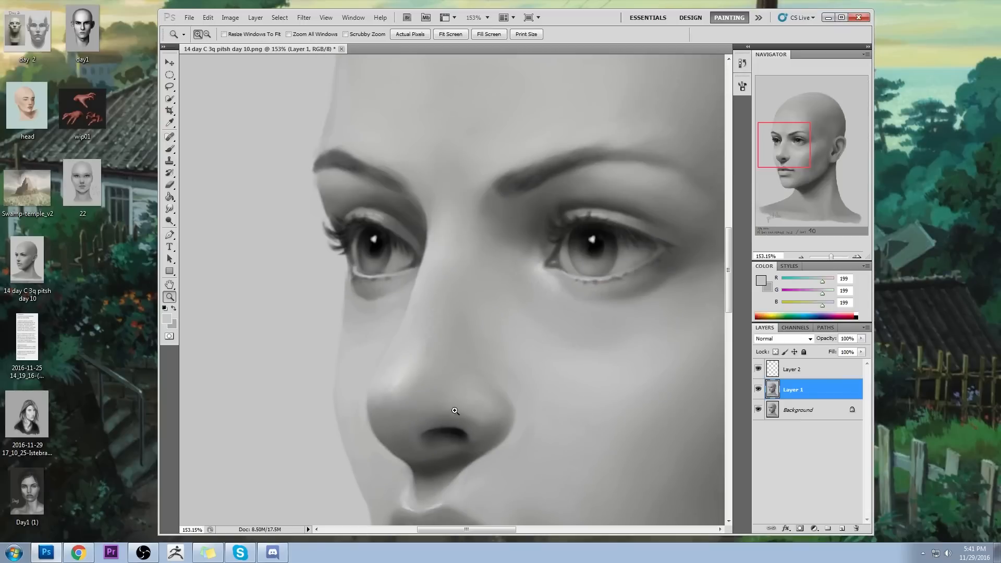
Lasso the nostril, copy it to a new layer, widen it slightly and blend its edges with the Eraser.
key(l)
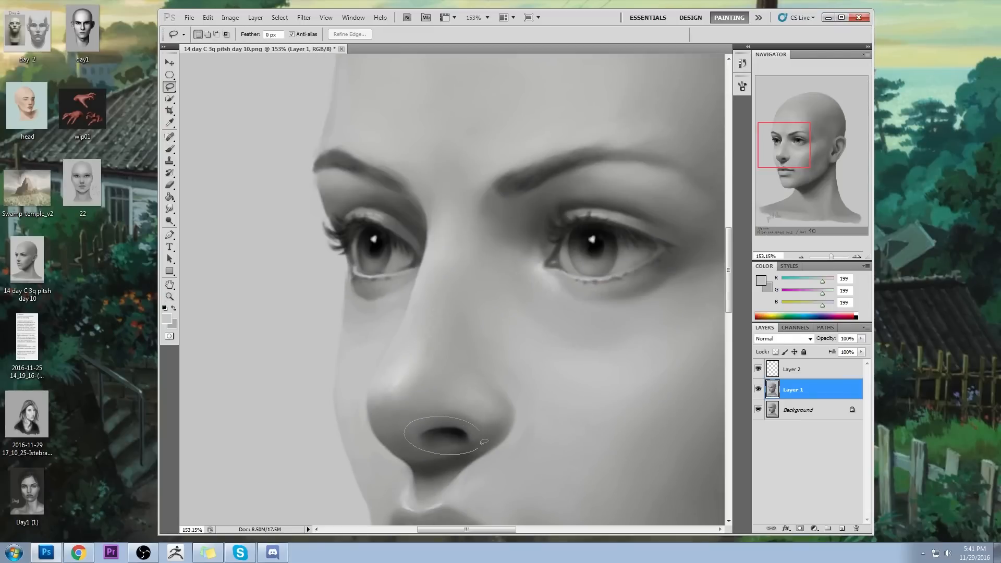
mouse_move(486, 414)
mouse_down()
mouse_move(498, 393)
mouse_move(489, 423)
mouse_move(402, 399)
mouse_up()
key(ctrl+j)
key(v)
key(Return)
key(e)
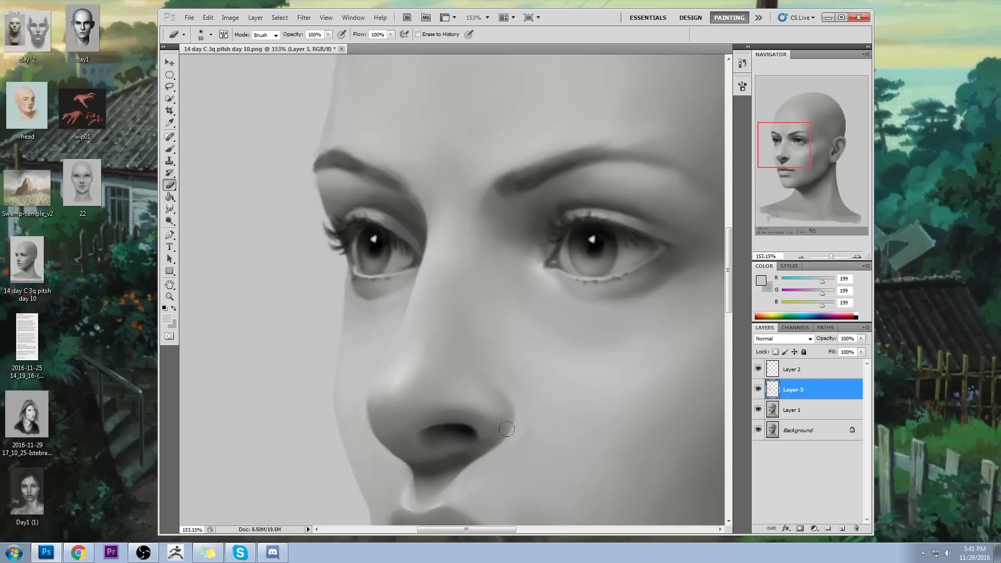
Toggle Layer 3's visibility to compare the nostril correction, and merge the layer down into Layer 1.
key(ctrl+0)
key(ctrl+minus)
key(ctrl+plus)
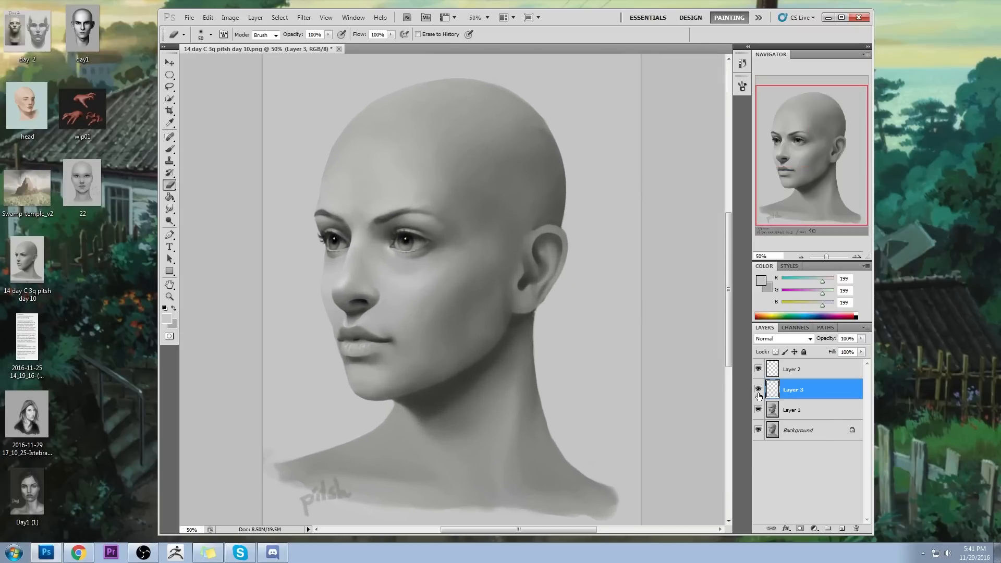
click(759, 390)
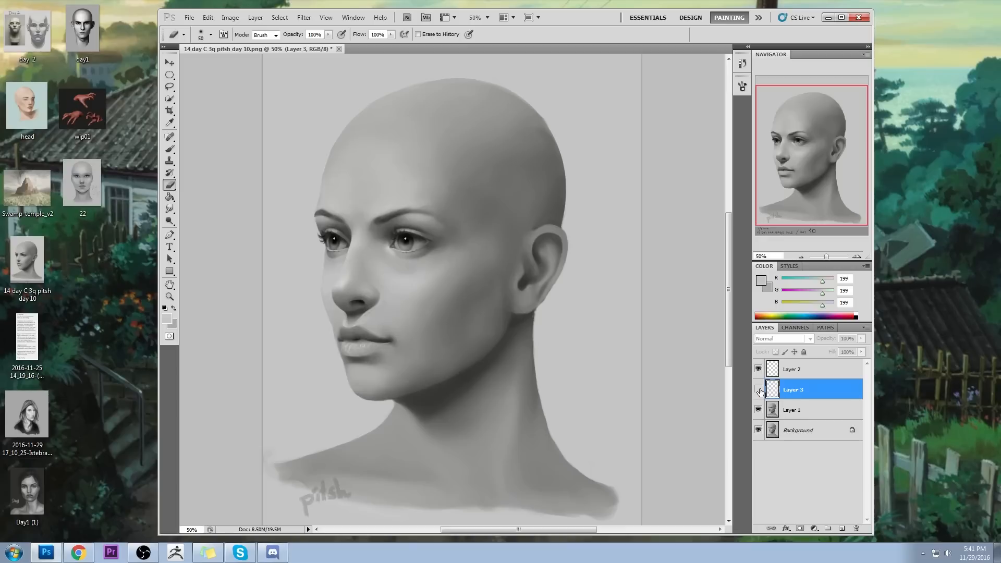
click(758, 390)
click(758, 389)
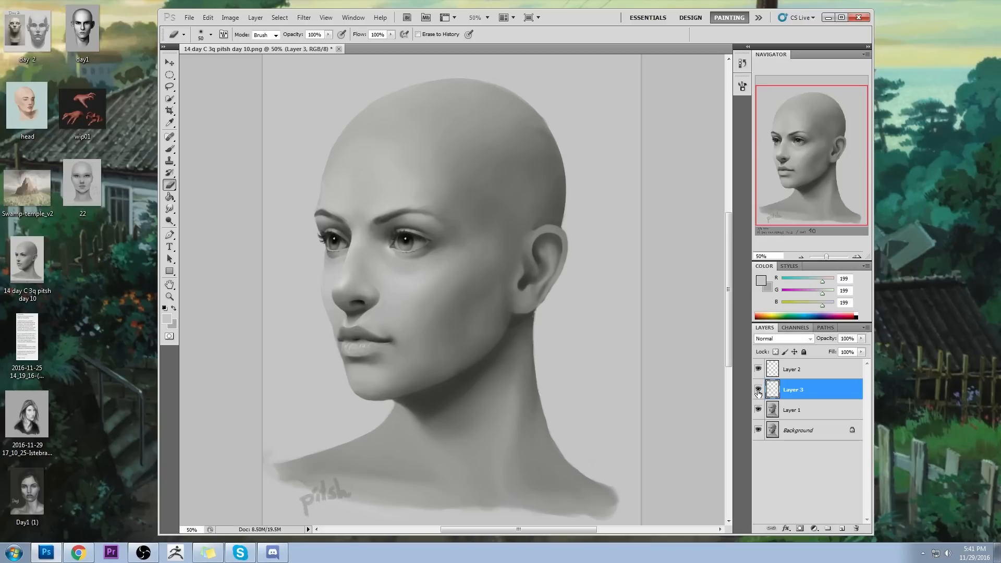
right_click(807, 397)
click(837, 362)
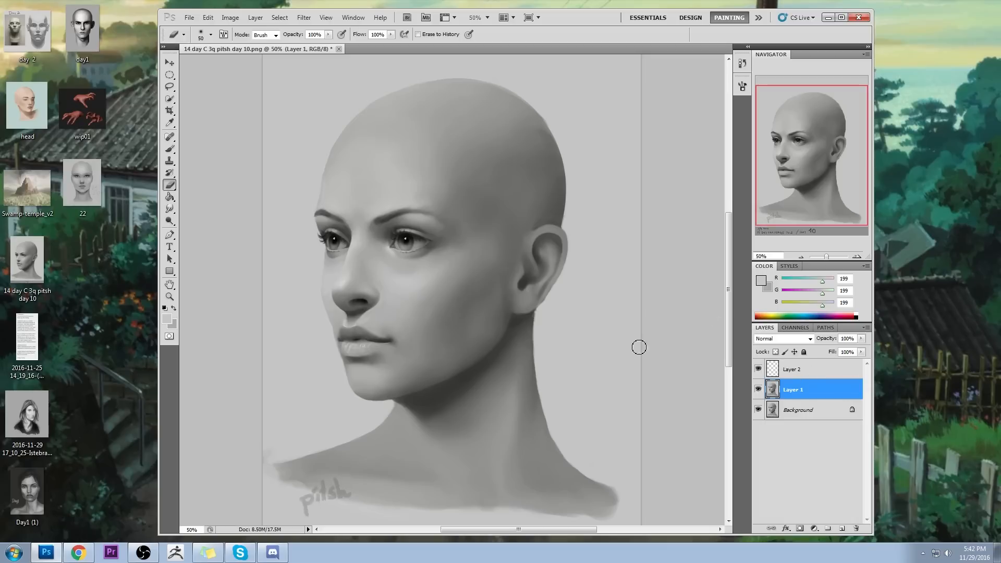
Set the brush to 30% opacity and retouch the forehead edge around the far eyebrow with sampled greys.
key(b)
right_click(338, 178)
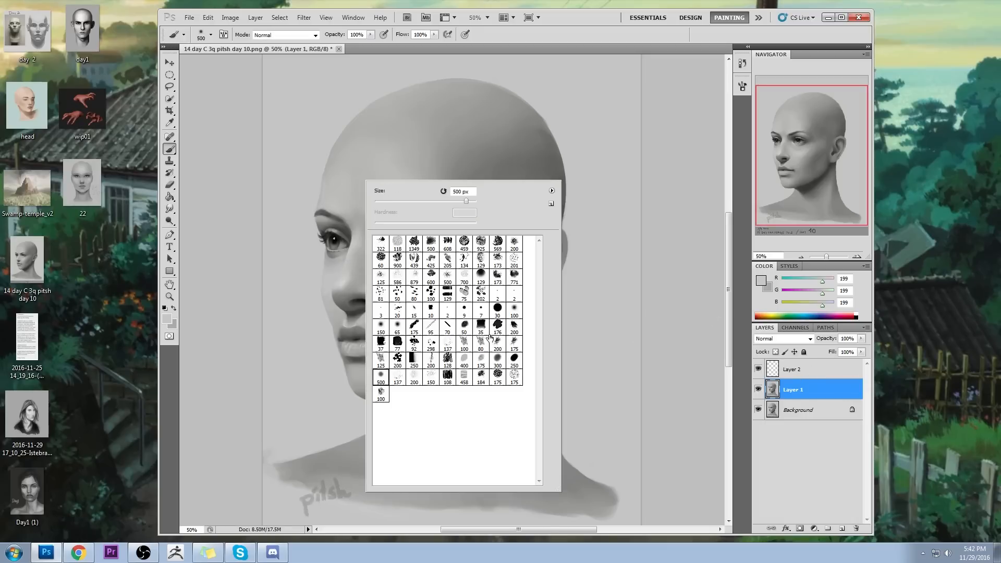
double_click(428, 361)
alt+click(375, 222)
click(370, 35)
click(203, 68)
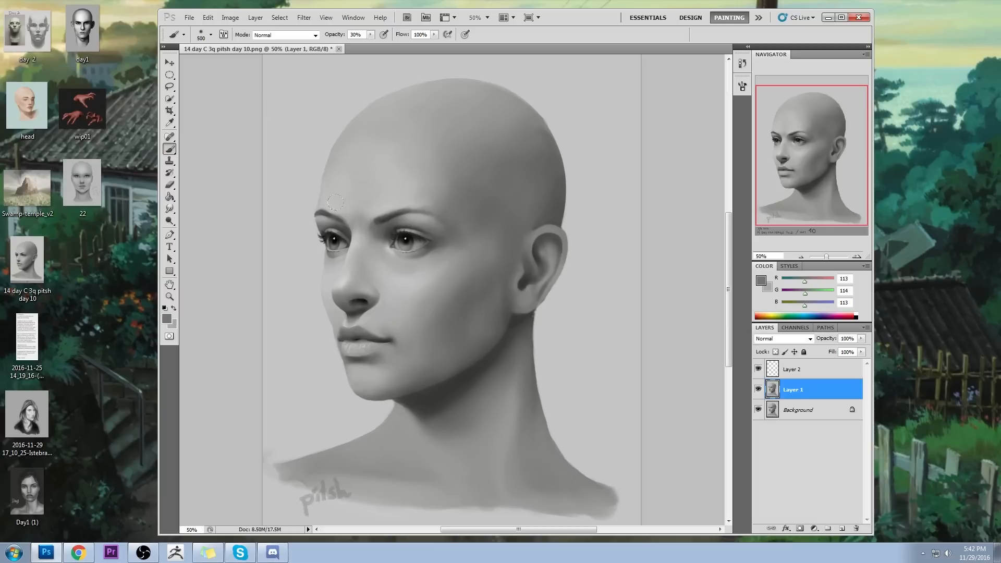
alt+click(343, 187)
click(169, 208)
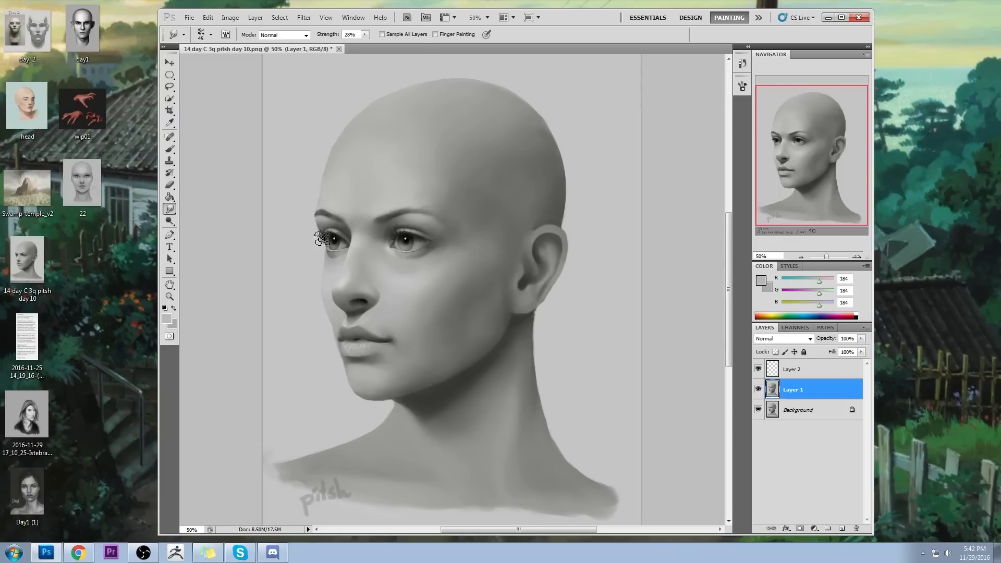
key(b)
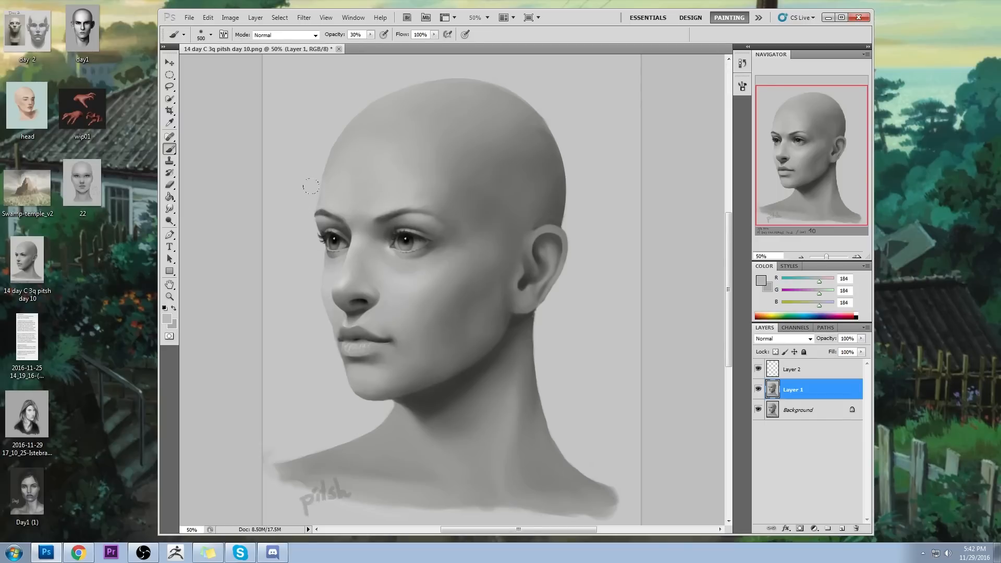
Reshape the far eyebrow with a size 45 brush, using sampled dark brow tones and lighter skin greys.
alt+click(330, 210)
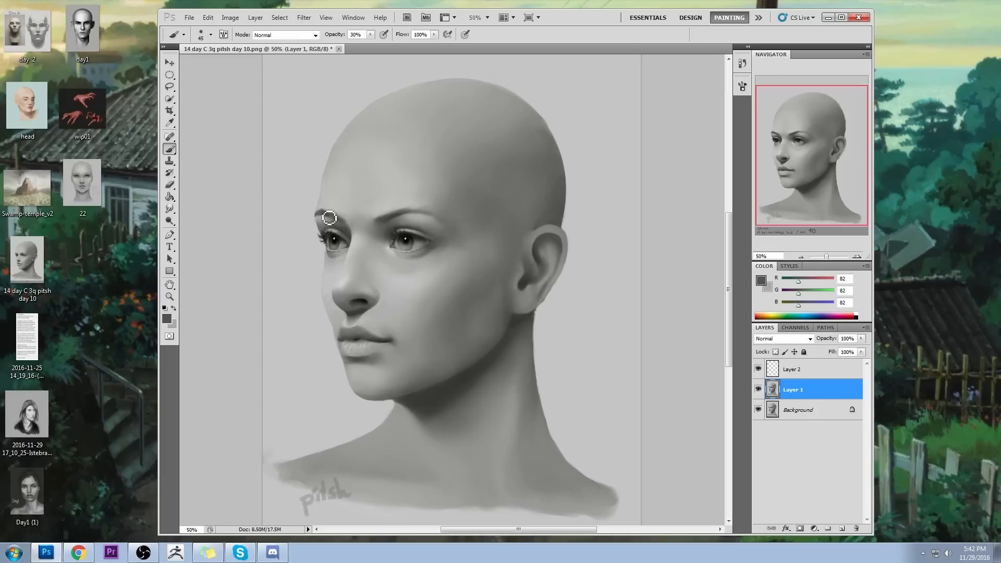
drag(410, 214, 350, 211)
alt+click(331, 208)
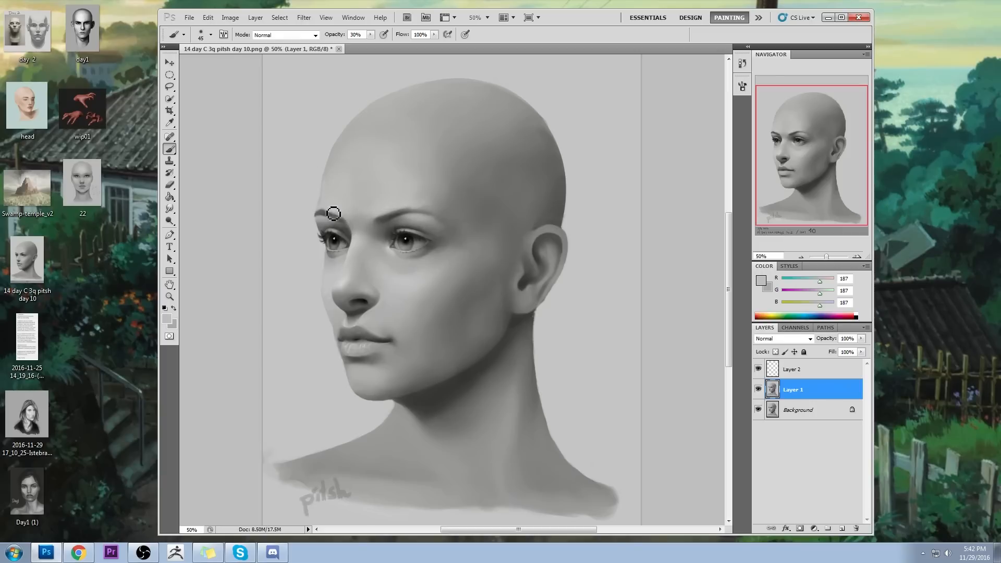
alt+click(327, 216)
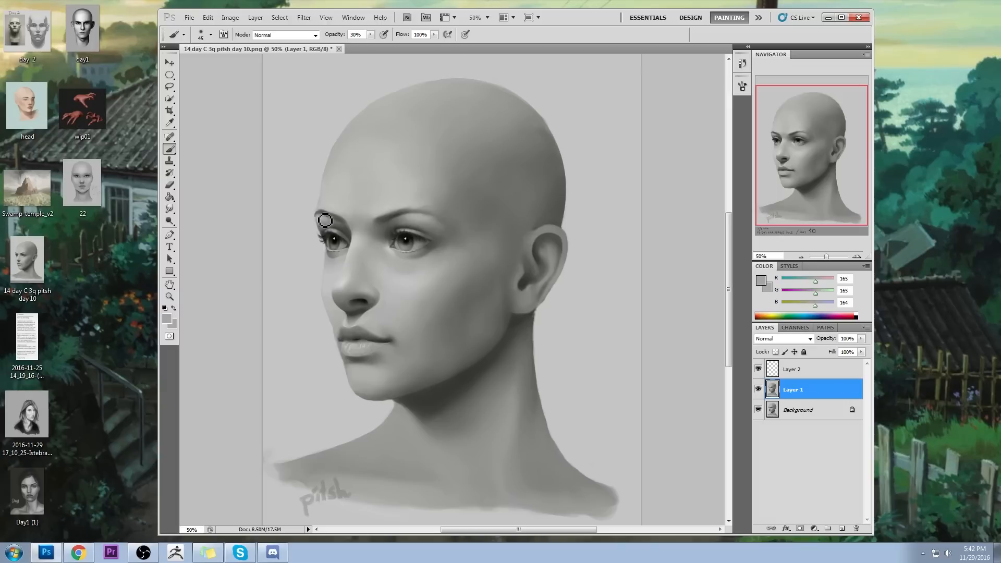
alt+click(323, 213)
click(322, 216)
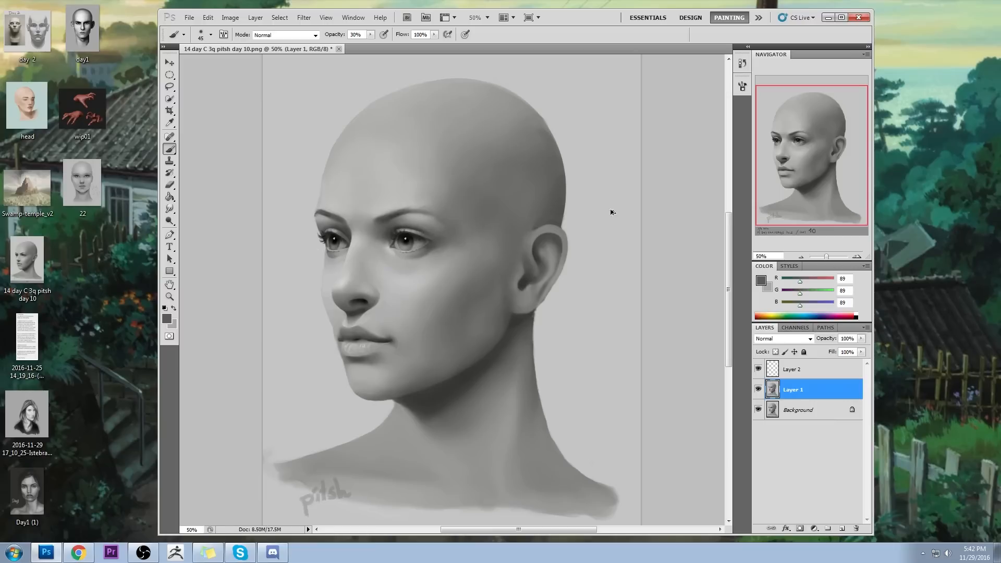
Set the brush colour to pure red (255, 0, 0) and mark the far eyebrow's upper edge with a stroke.
drag(802, 284, 834, 284)
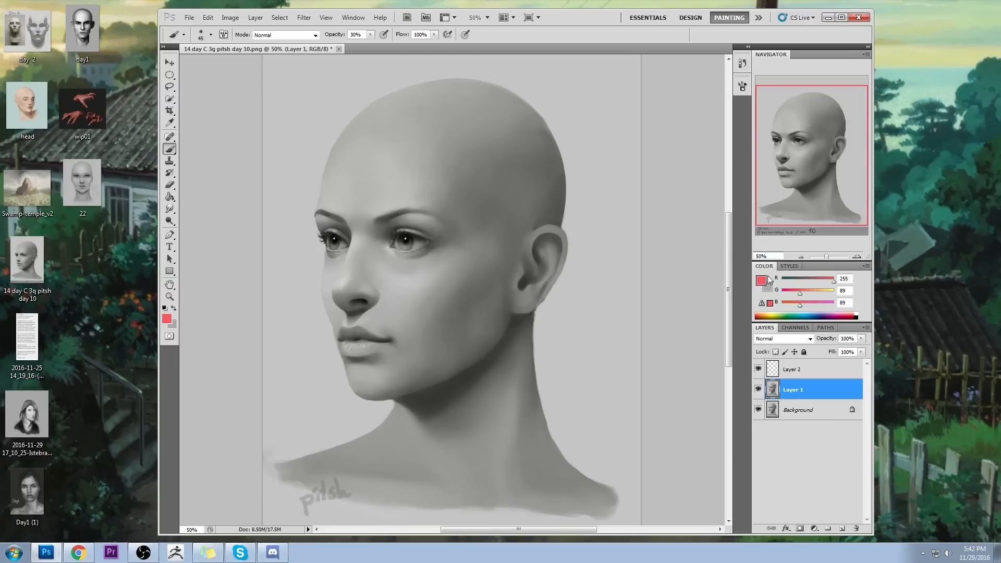
click(761, 280)
drag(772, 134, 855, 86)
click(954, 83)
key(z)
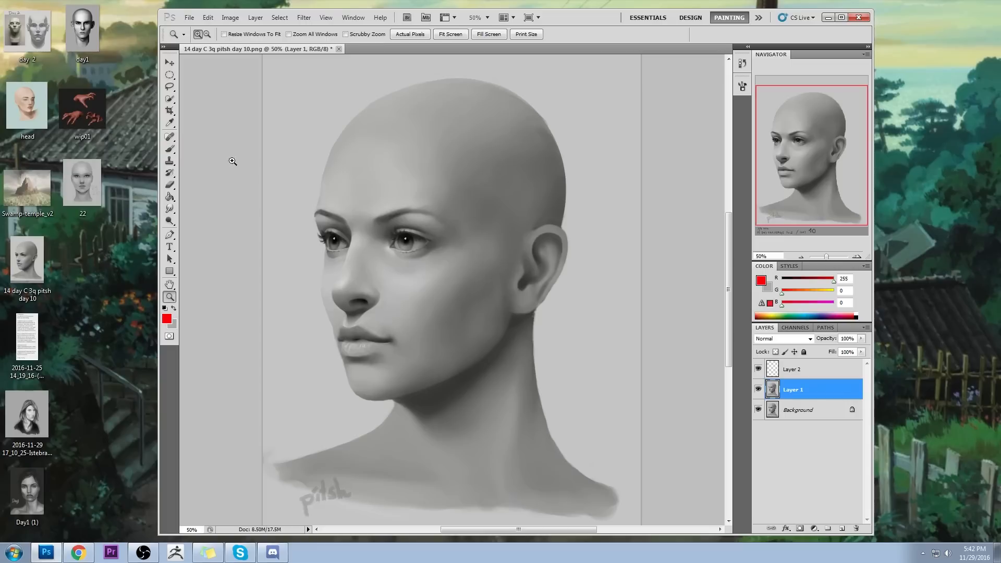
click(343, 185)
click(343, 185)
key(b)
drag(419, 251, 339, 212)
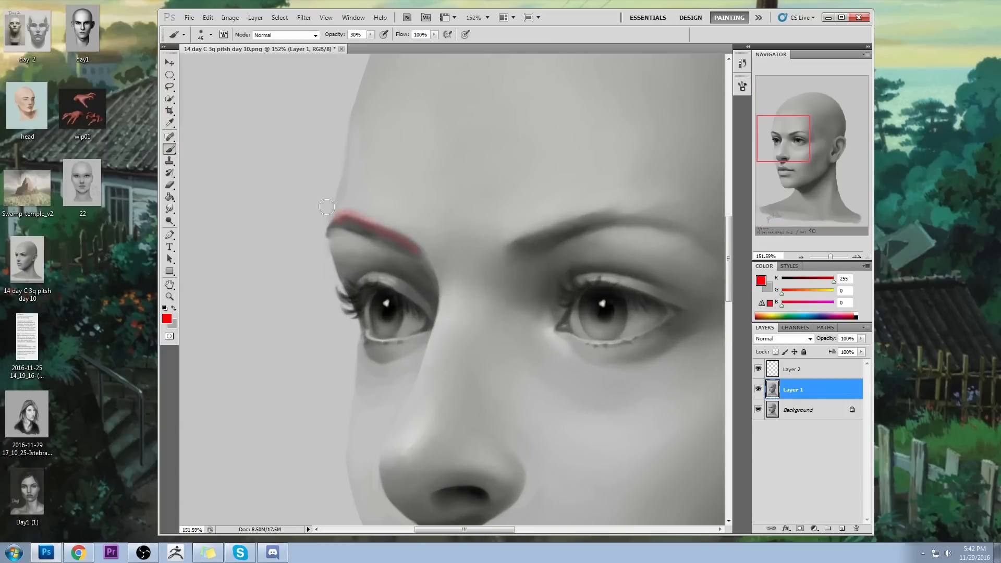
Mark the far forehead contour and both eyebrows' upper edges with red guide strokes, trying a vertical line through the near eye.
key(ctrl+z)
drag(370, 34, 393, 46)
mouse_move(422, 251)
mouse_down()
mouse_move(347, 214)
mouse_move(317, 238)
mouse_up()
mouse_move(351, 100)
mouse_down()
mouse_move(321, 237)
mouse_move(334, 261)
mouse_up()
mouse_move(516, 265)
mouse_down()
mouse_move(349, 233)
mouse_move(334, 219)
mouse_move(438, 179)
mouse_move(554, 219)
mouse_up()
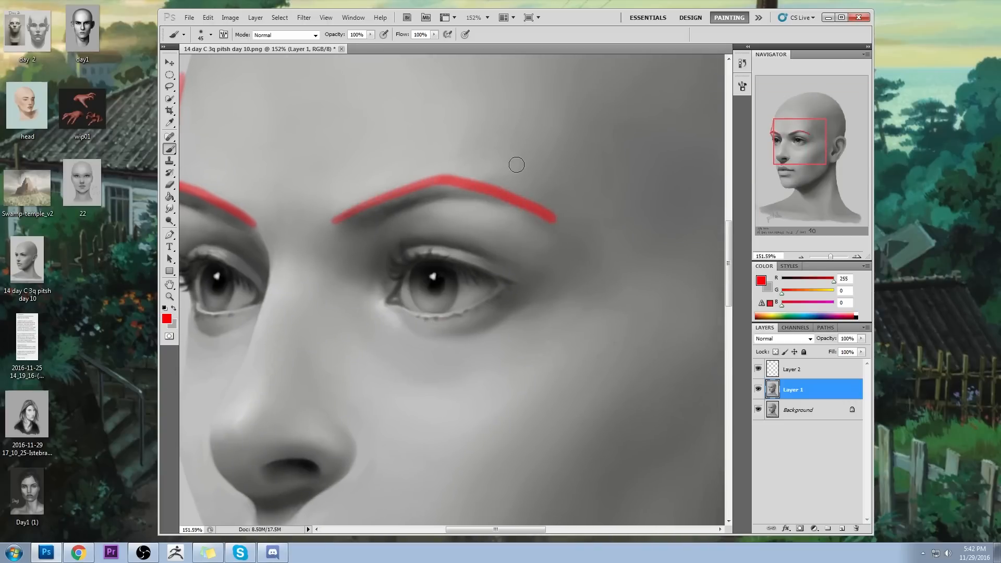
drag(457, 71, 475, 402)
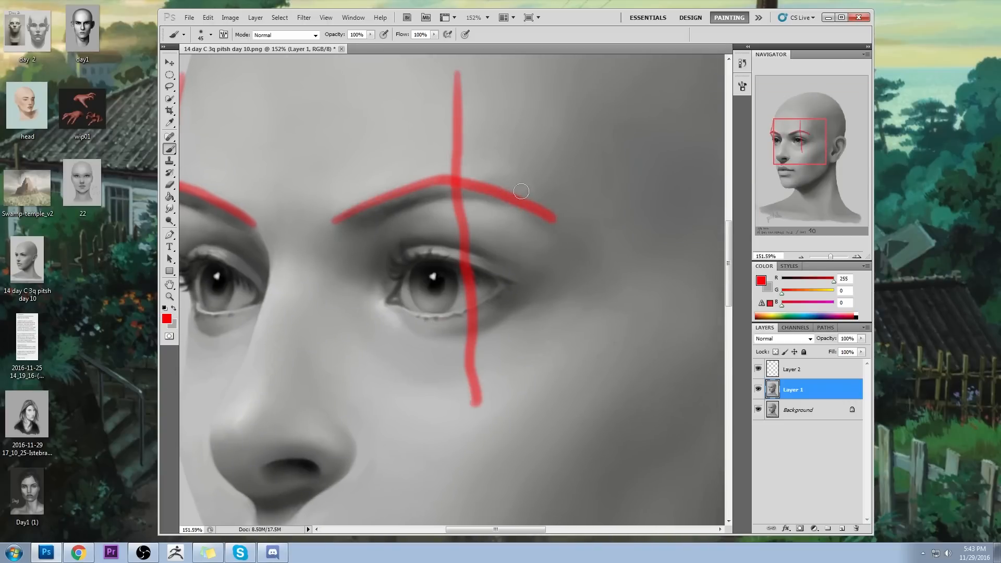
key(ctrl+z)
Draw red side-plane lines down the near temple and cheek, plus an arrow across the forehead to its far edge.
key(ctrl+0)
mouse_move(440, 159)
mouse_down()
mouse_move(425, 223)
mouse_move(444, 272)
mouse_up()
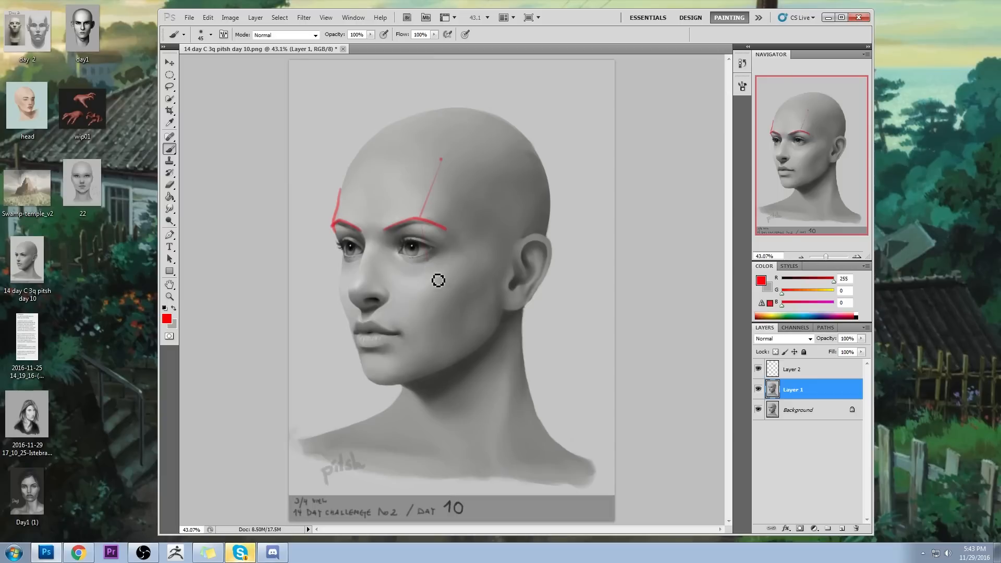
shift+click(447, 285)
shift+click(412, 376)
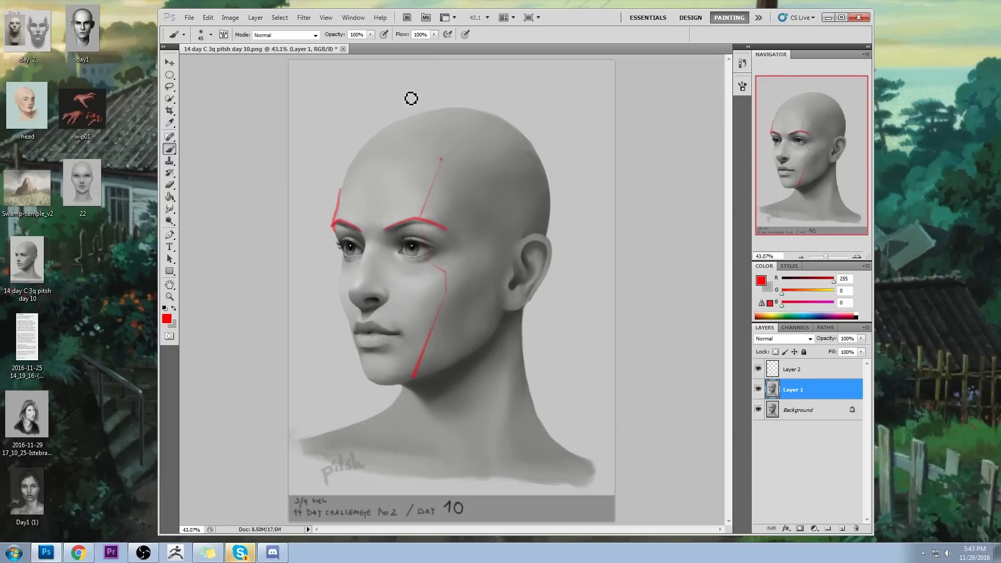
drag(337, 159, 345, 168)
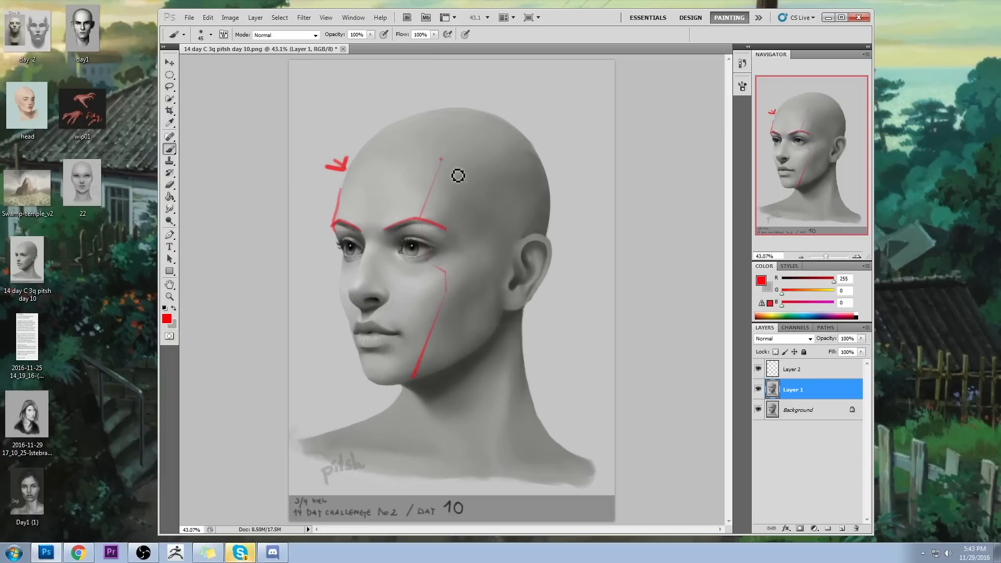
mouse_move(440, 170)
mouse_down()
mouse_move(360, 172)
mouse_move(351, 191)
mouse_up()
drag(419, 218, 417, 217)
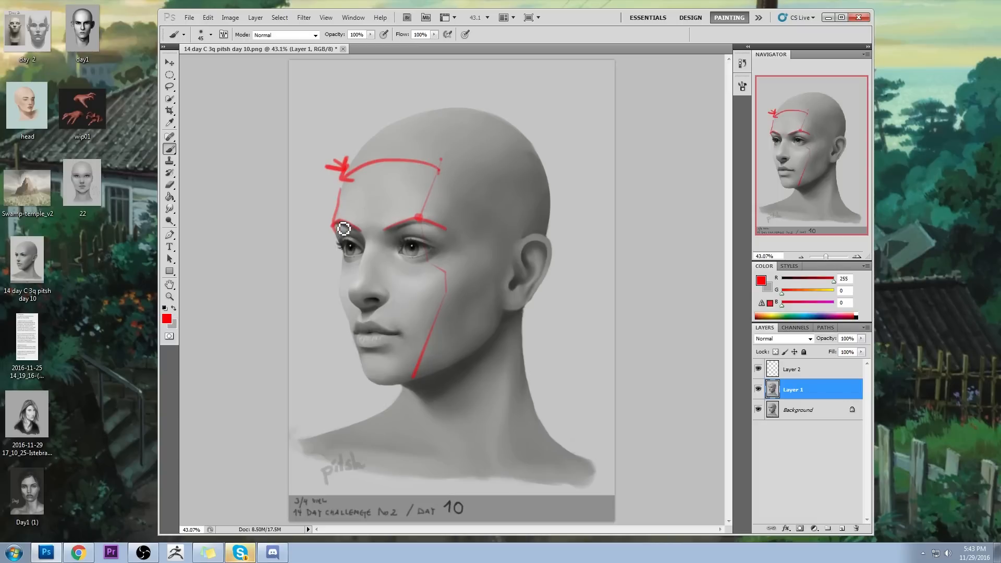
drag(339, 218, 338, 225)
Undo all the red guide strokes on the portrait.
key(ctrl+z)
key(ctrl+alt+z)
key(ctrl+alt+z)
key(ctrl+alt+z)
key(ctrl+alt+z)
key(ctrl+alt+z)
key(ctrl+alt+z)
key(ctrl+alt+z)
key(ctrl+alt+z)
Retouch the outer end of the far eyebrow with sampled dark brow tones and light greys.
ctrl+click(359, 215)
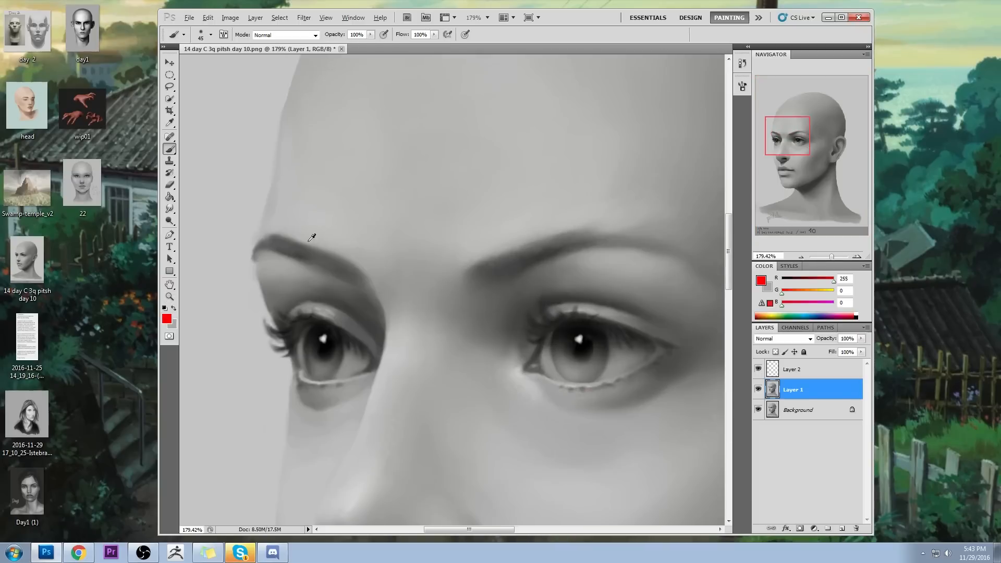
alt+click(276, 234)
alt+click(263, 238)
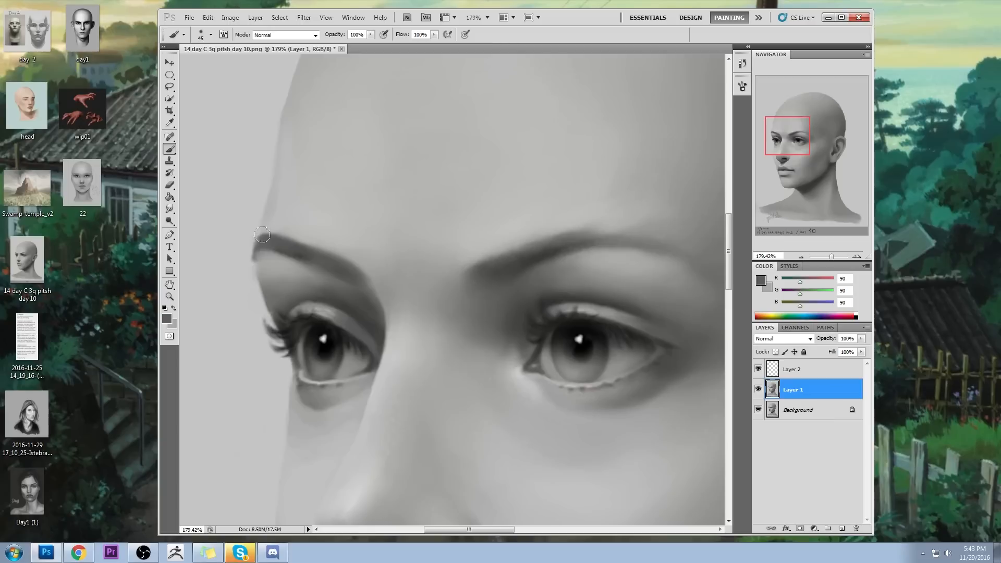
alt+click(250, 212)
alt+click(276, 226)
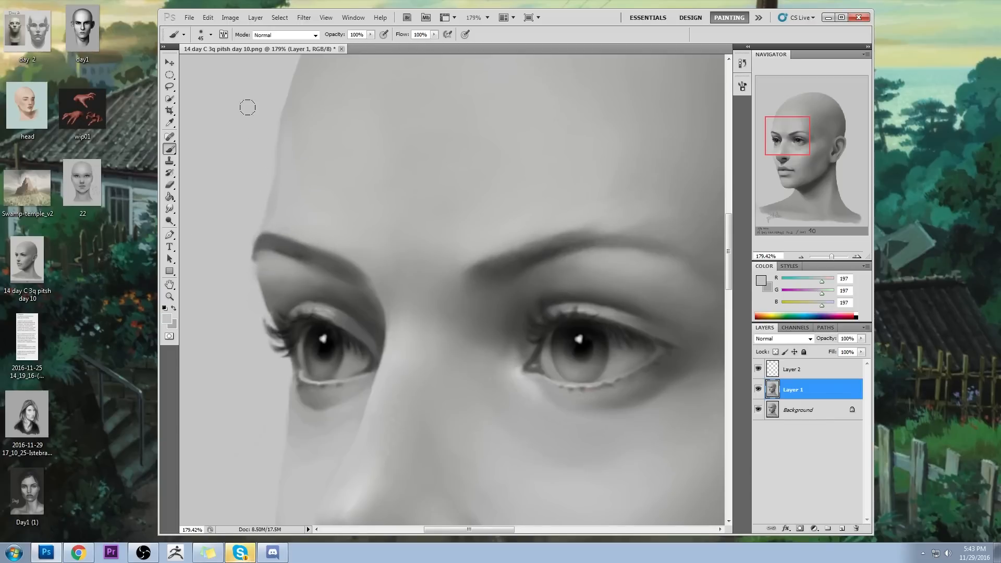
key(ctrl+0)
key(ctrl+minus)
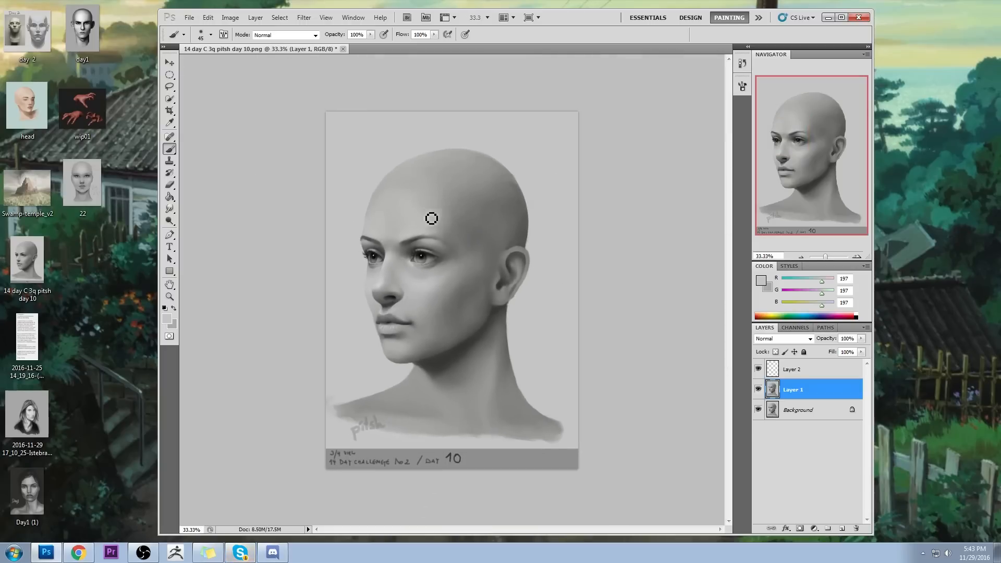
alt+click(384, 249)
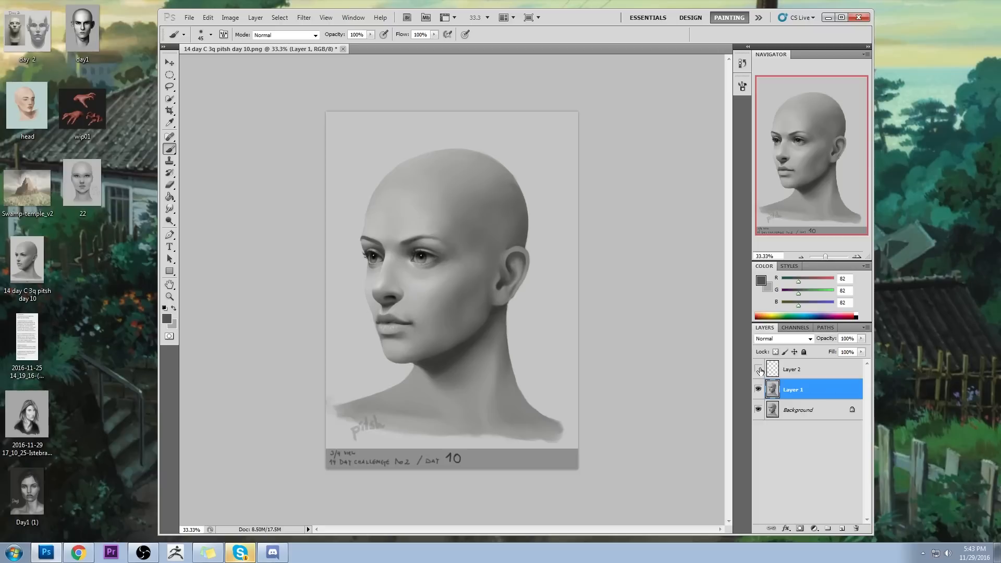
Flatten the corrected portrait's layers into a single background.
click(816, 370)
right_click(816, 365)
click(847, 367)
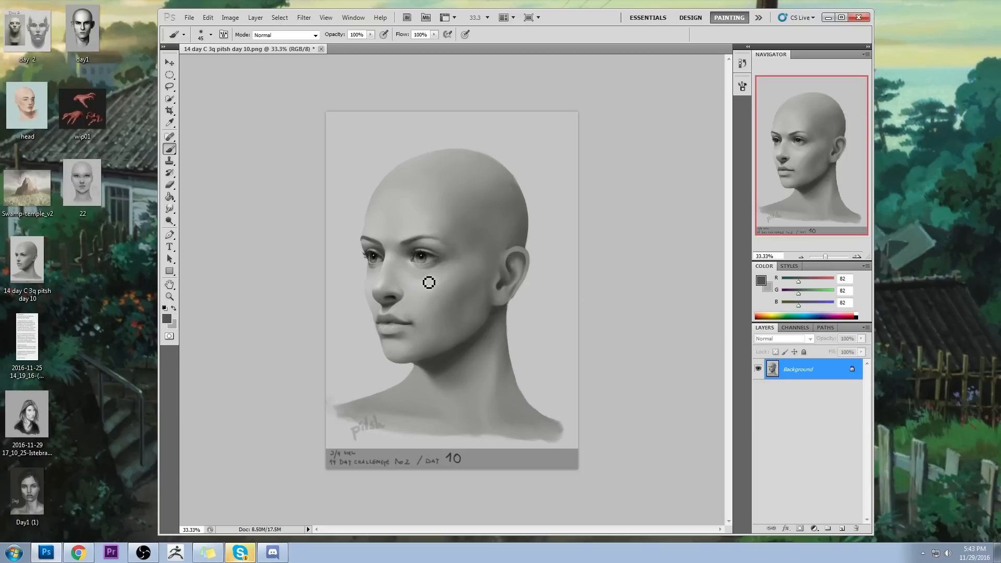
Copy the whole corrected image and paste it as a new layer over the original opened state restored from the history.
key(ctrl+plus)
drag(519, 297, 572, 261)
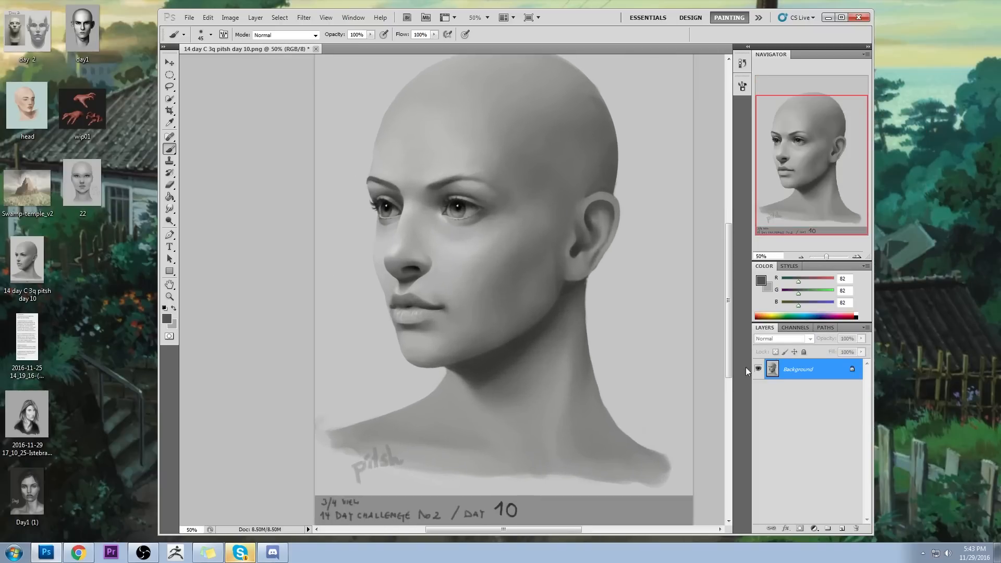
key(ctrl+a)
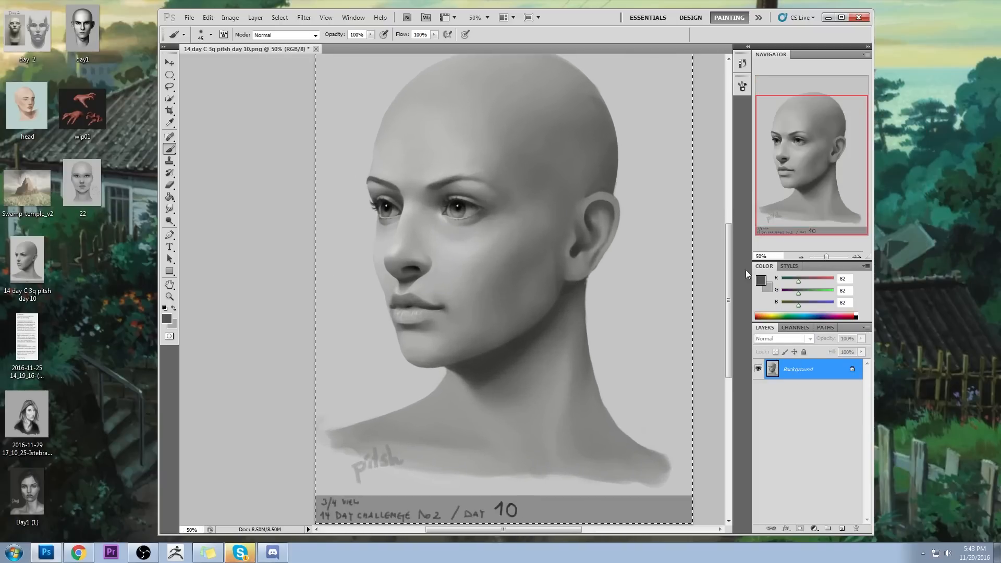
click(743, 66)
scroll(677, 156, up, 10)
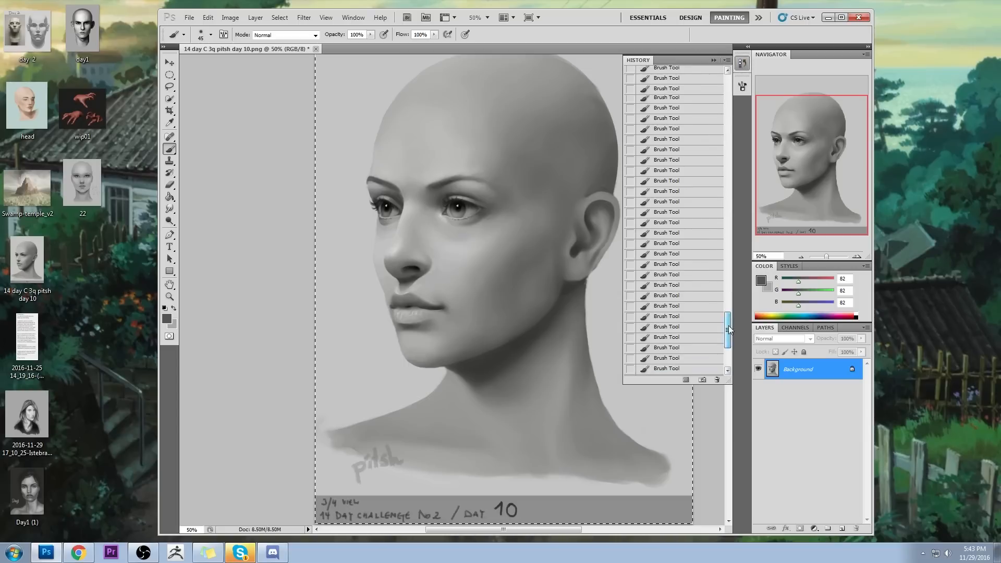
click(703, 78)
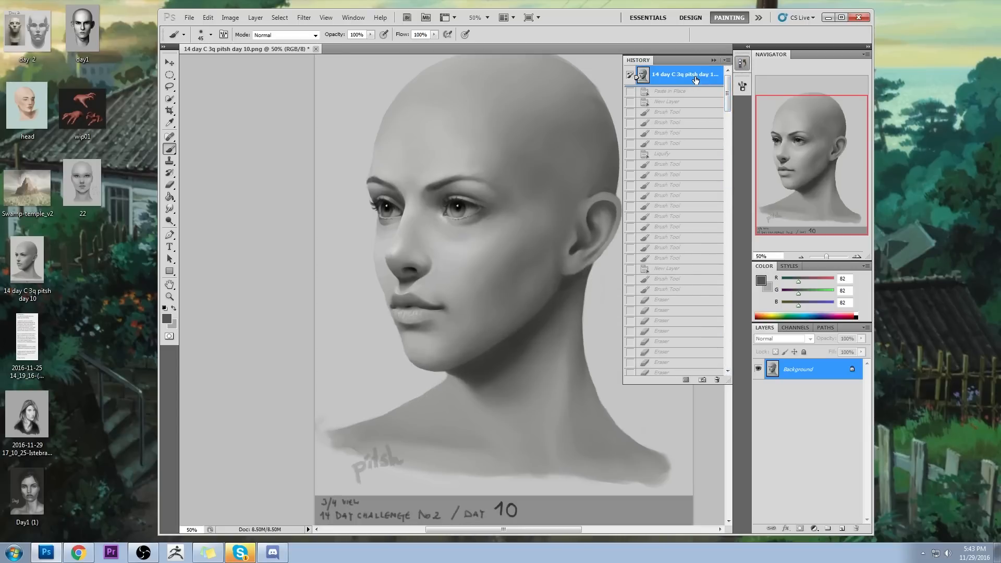
key(ctrl+shift+v)
click(713, 60)
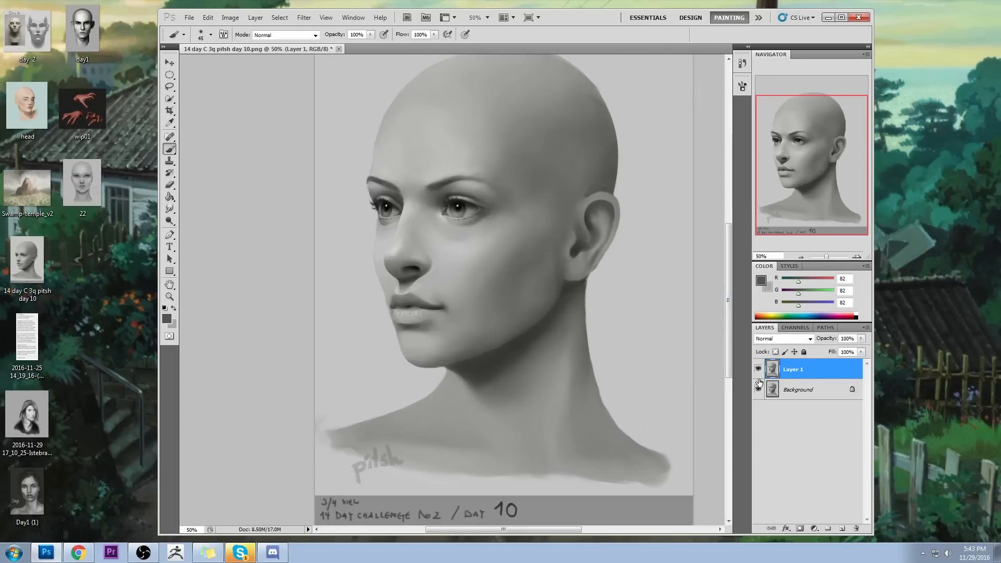
Toggle Layer 1's visibility repeatedly to compare the original portrait with the corrected version.
click(758, 369)
click(757, 369)
click(758, 369)
click(757, 369)
click(757, 369)
click(758, 369)
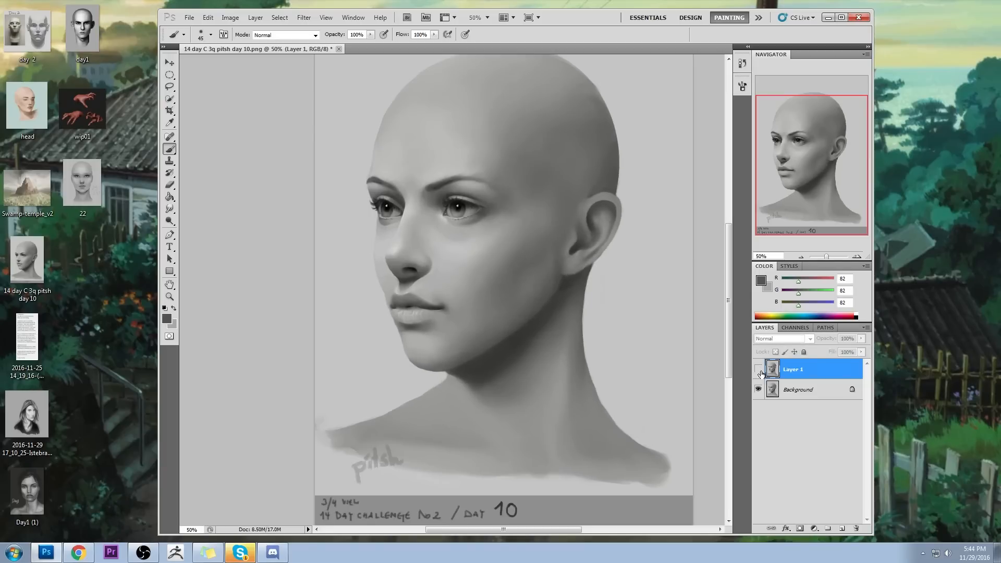
click(758, 370)
click(758, 369)
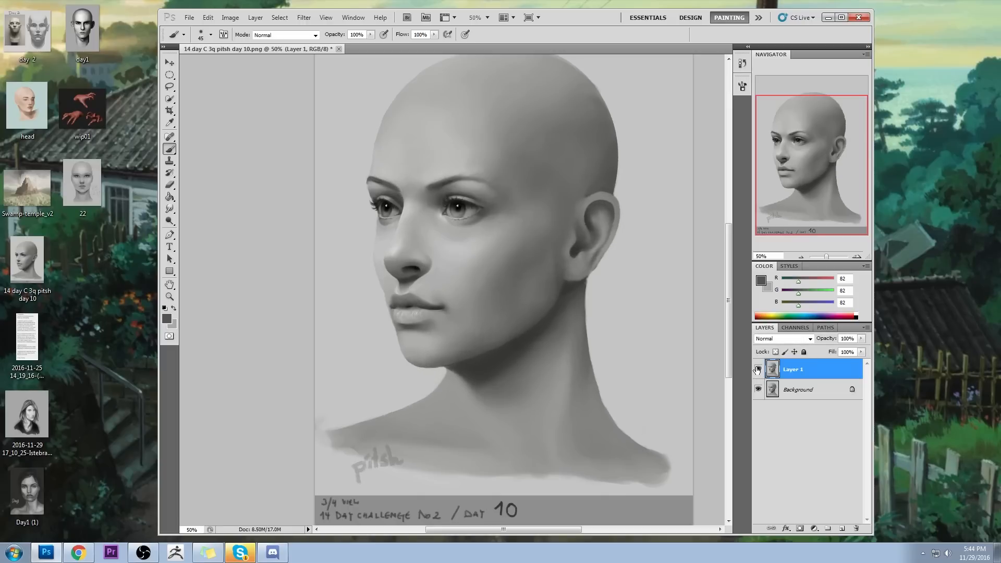
click(757, 369)
click(759, 369)
click(759, 370)
click(759, 371)
click(759, 371)
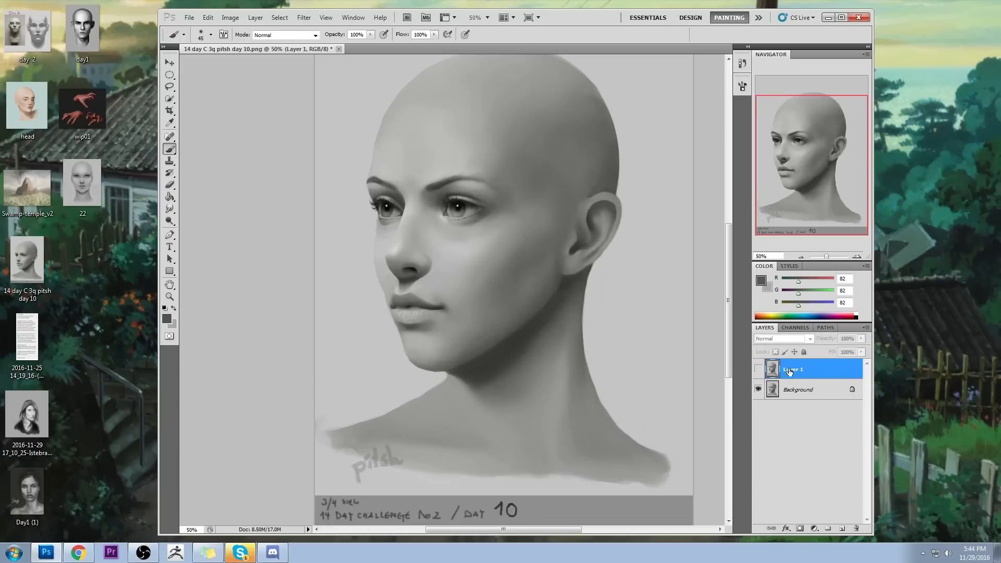
click(758, 370)
click(759, 370)
click(759, 370)
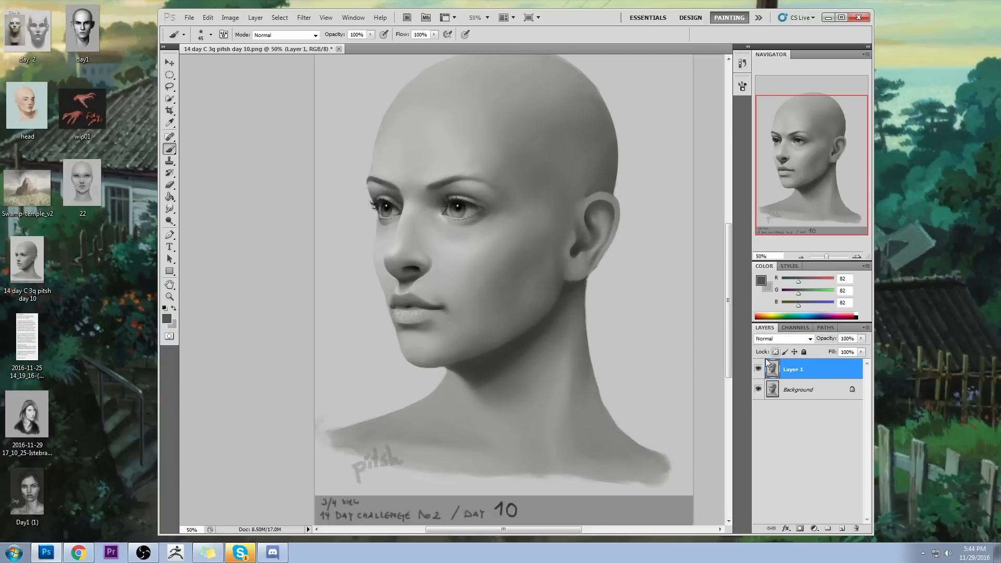
click(758, 370)
click(759, 370)
click(759, 370)
Flatten the layers and close the day 10 portrait, saving the changes.
right_click(802, 370)
click(823, 363)
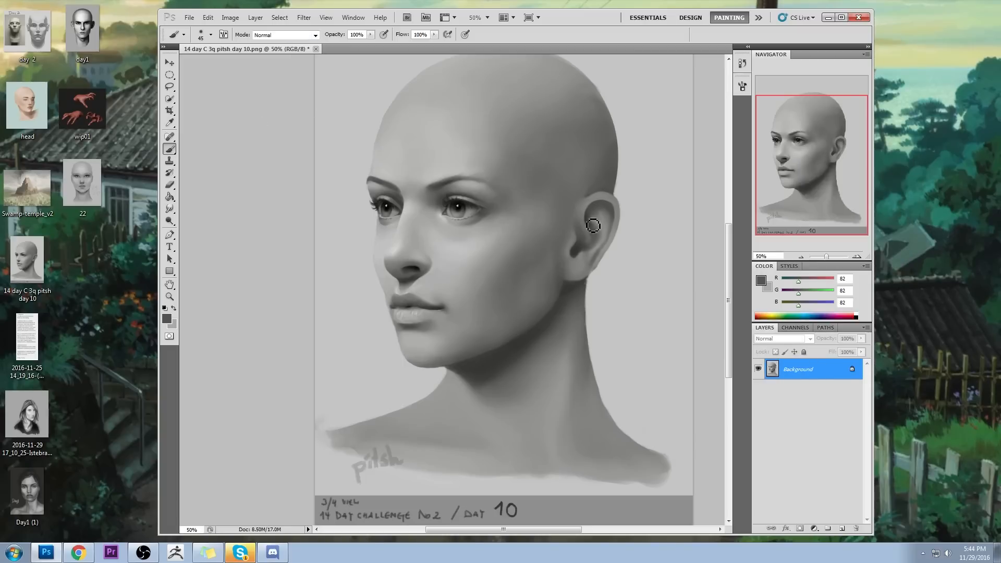
click(316, 49)
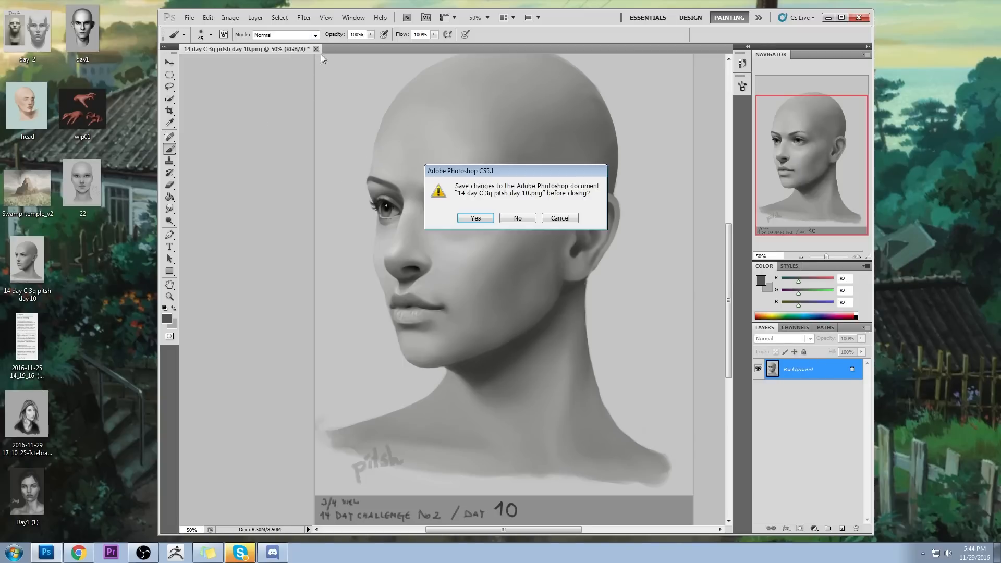
click(475, 219)
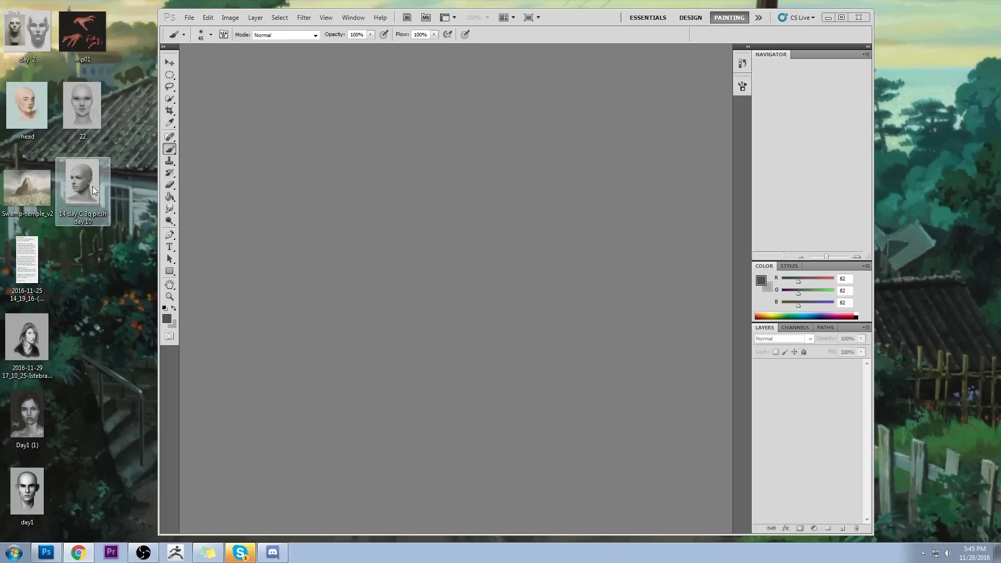
Open the day 2 image from the desktop.
click(92, 34)
double_click(40, 27)
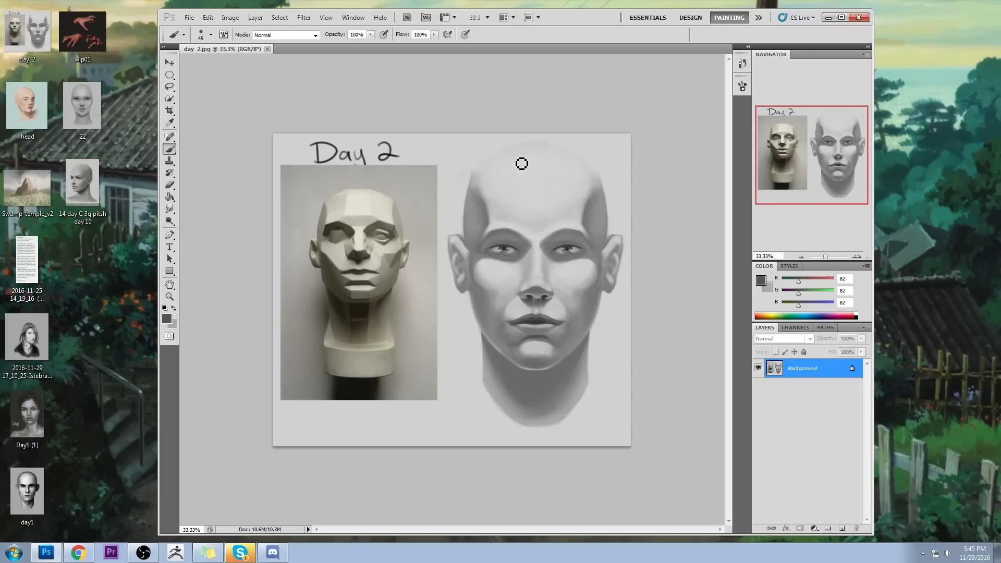
click(240, 552)
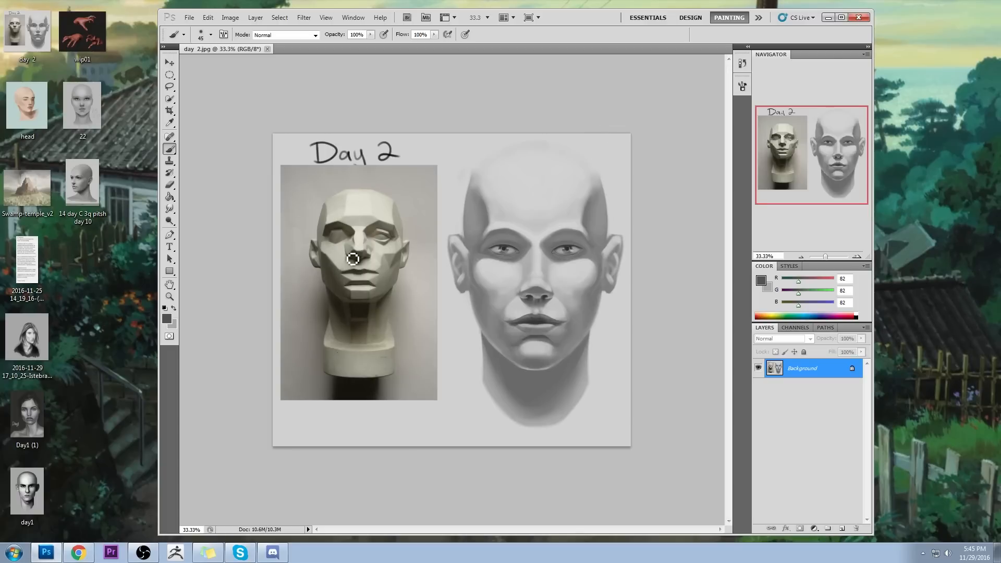
Desaturate the Day 2 image to greyscale with Hue/Saturation.
key(z)
drag(277, 191, 474, 392)
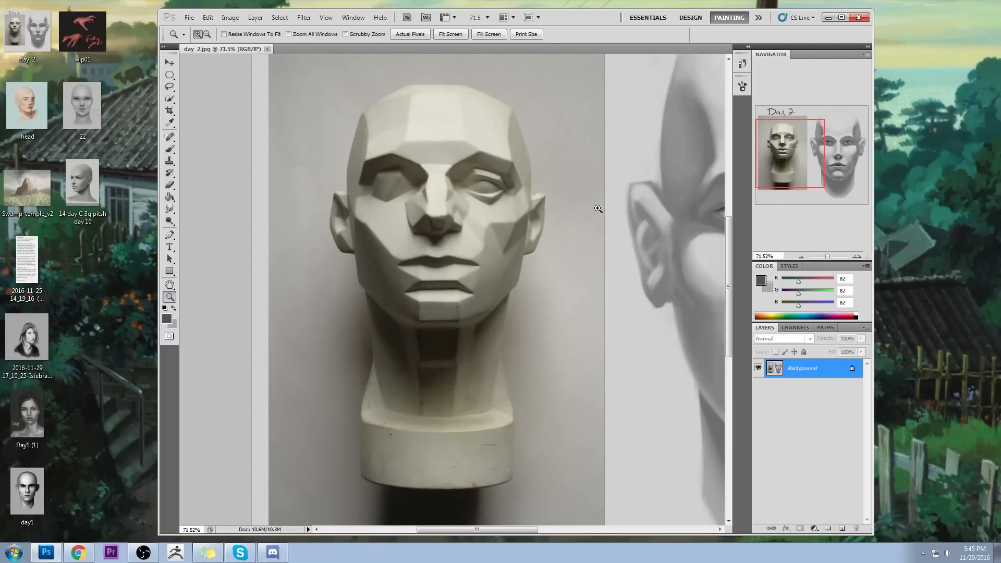
mouse_move(634, 282)
mouse_down()
mouse_move(530, 295)
mouse_move(638, 292)
mouse_up()
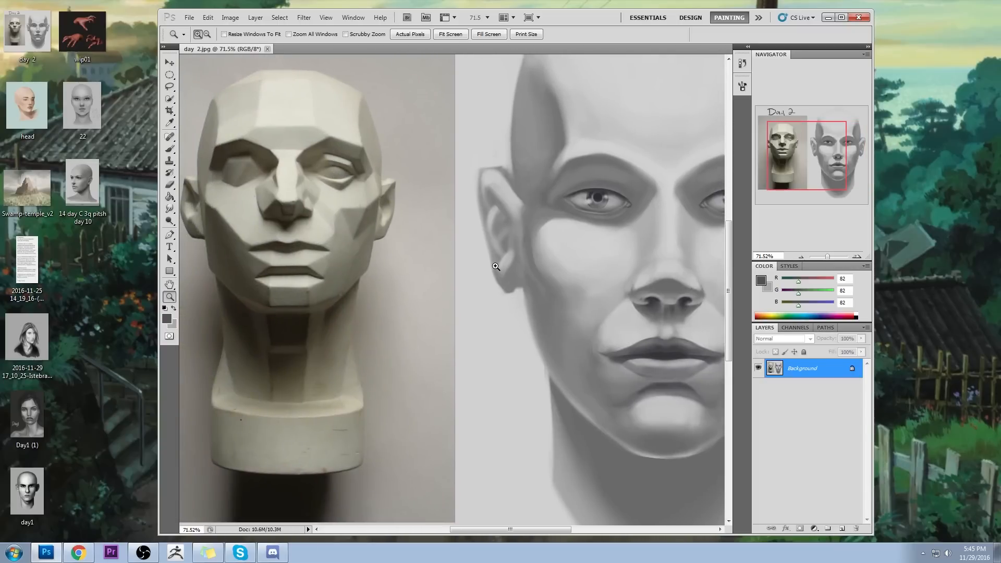
drag(444, 222, 521, 258)
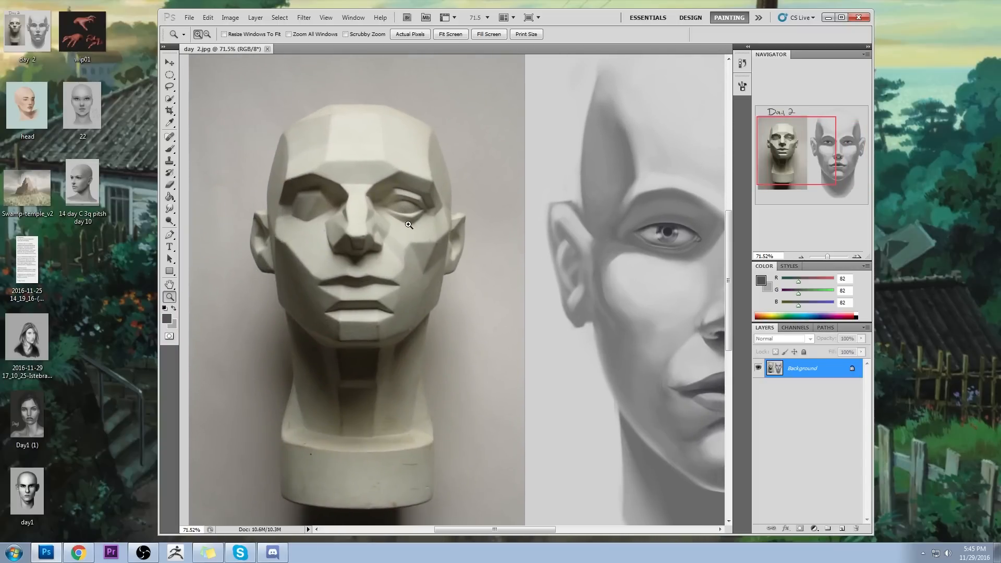
key(ctrl+u)
drag(702, 299, 649, 300)
click(805, 216)
Soften the bust's hard plane edges around the cheek, mouth and chin with the Smudge tool at 28% strength, using sizes 20 to 35.
click(171, 210)
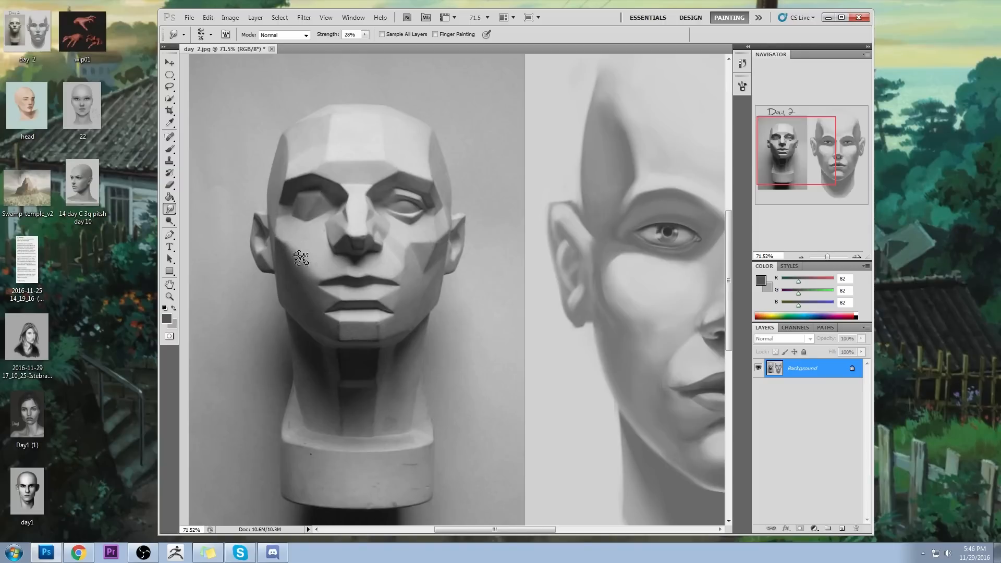
key(bracketleft)
key(bracketleft)
key(bracketleft)
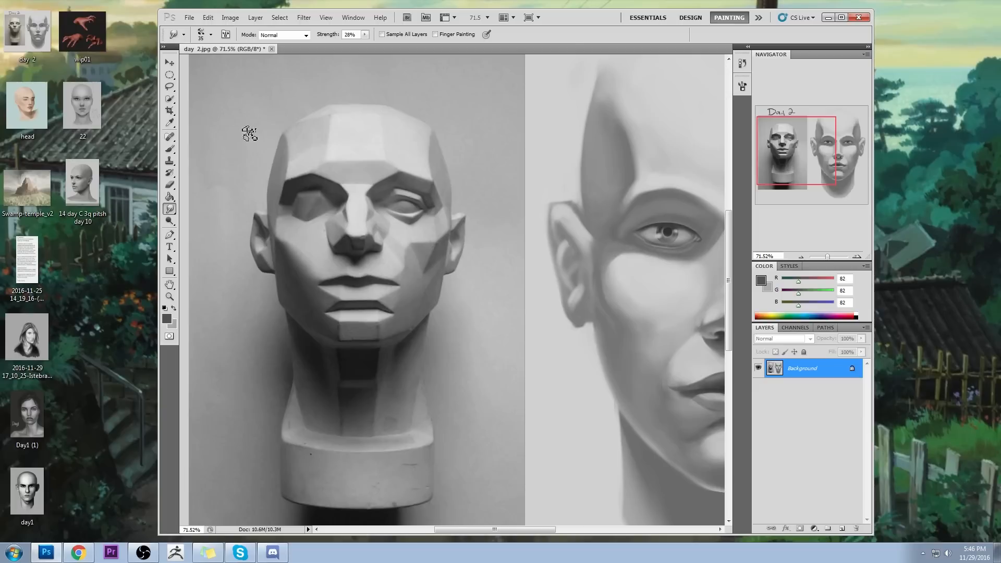
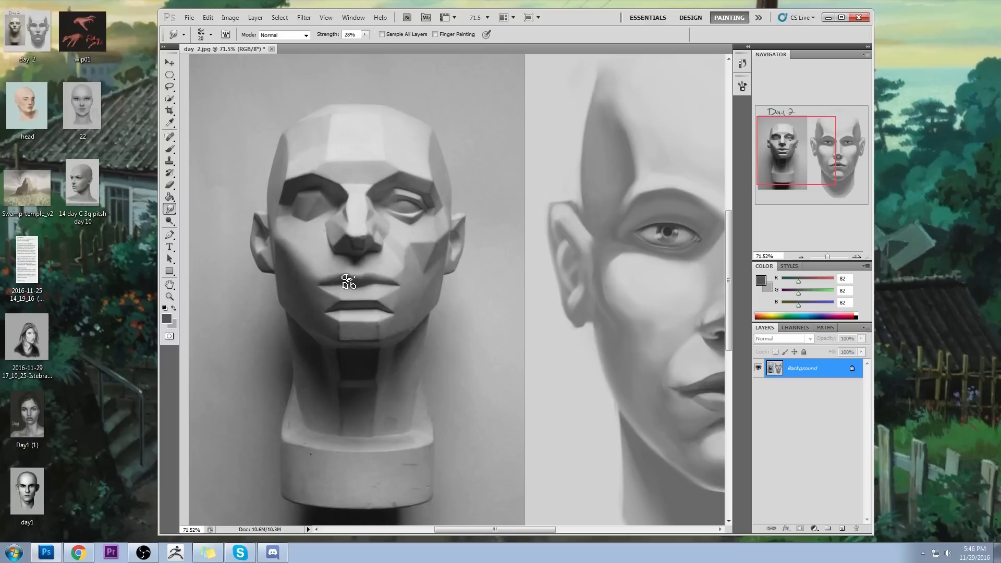
key(bracketright)
key(bracketleft)
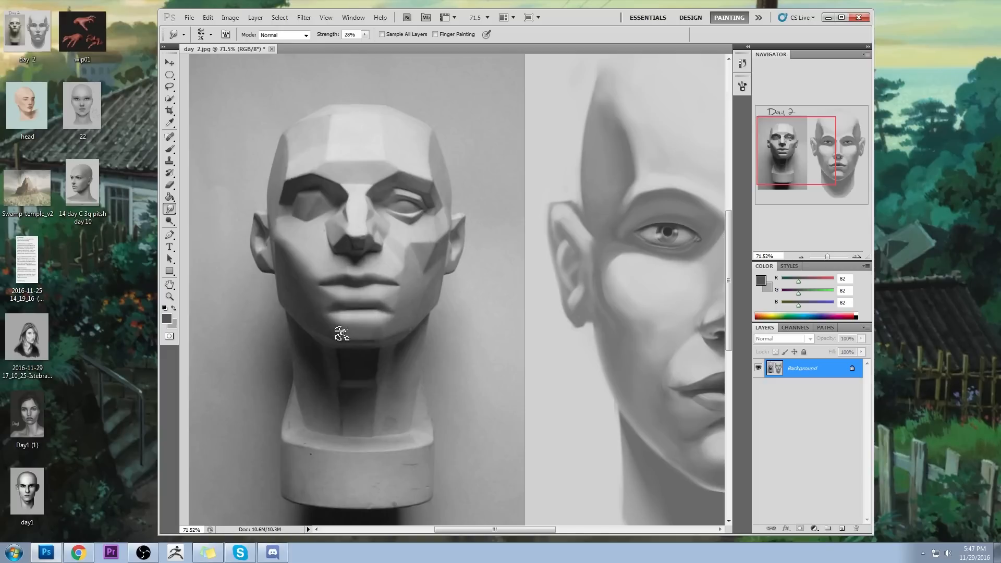
Paint a sampled dark grey beside the reference bust's nose, and smooth its hard forehead and cheek planes with the Smudge tool.
key(b)
alt+click(373, 232)
mouse_move(373, 231)
mouse_down()
mouse_move(369, 221)
mouse_move(356, 226)
mouse_move(366, 251)
mouse_move(318, 227)
mouse_move(354, 237)
mouse_up()
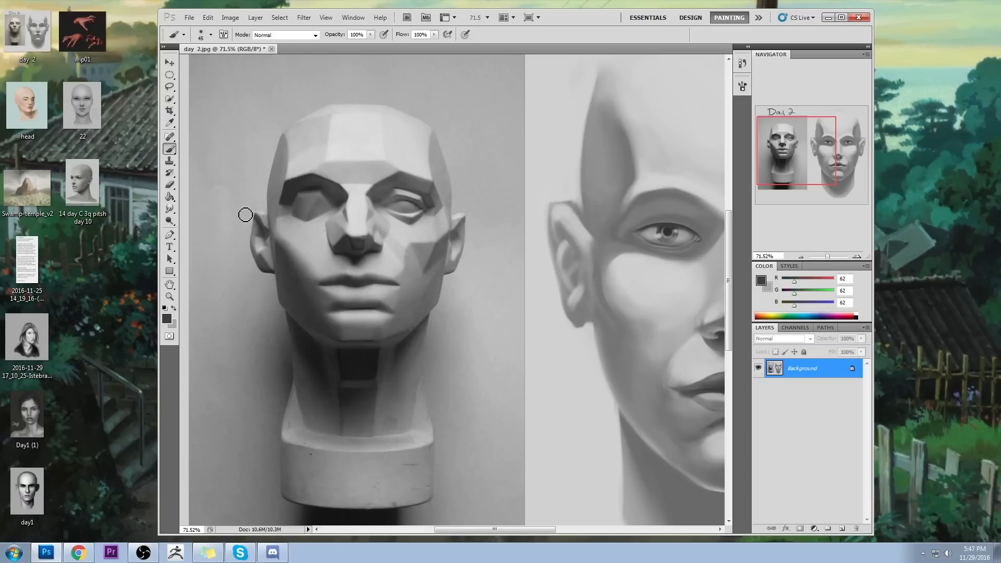
key(r)
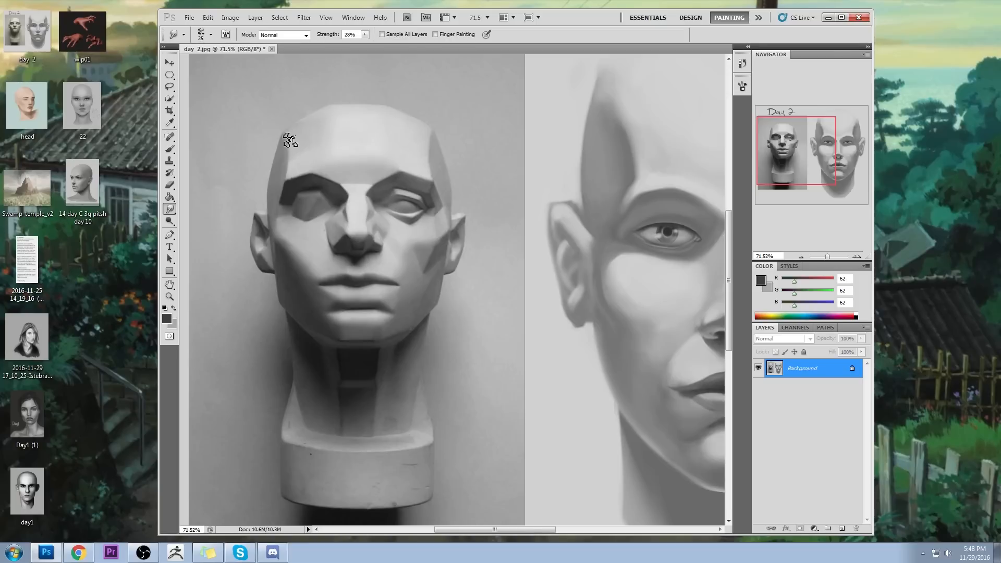
key(bracketleft)
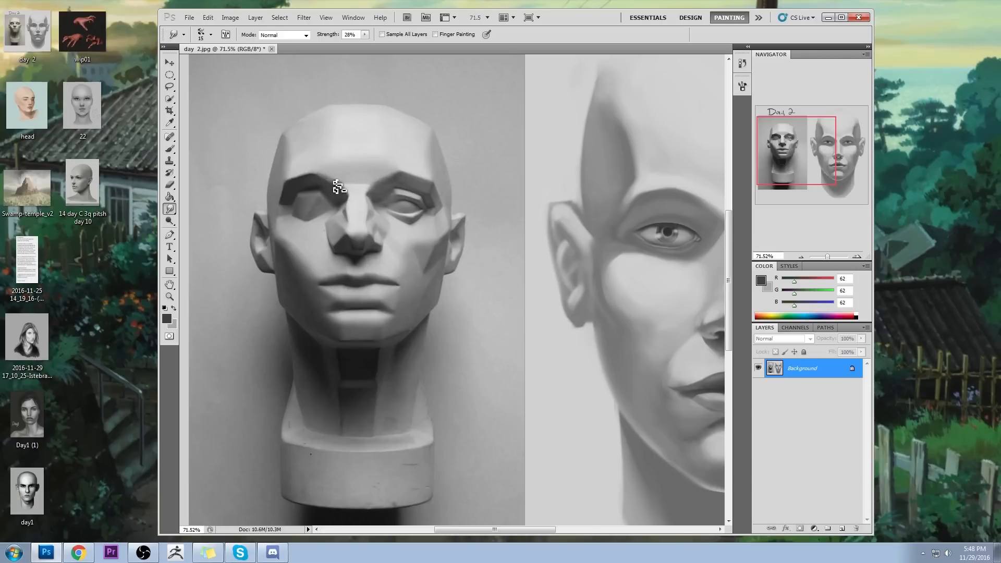
click(170, 152)
right_click(169, 152)
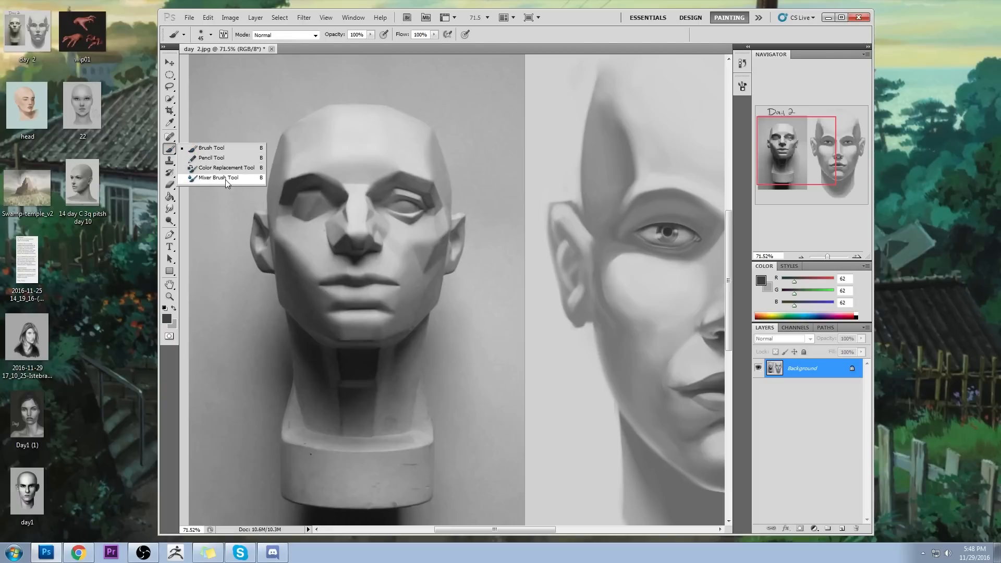
click(207, 149)
click(169, 209)
right_click(170, 209)
click(225, 229)
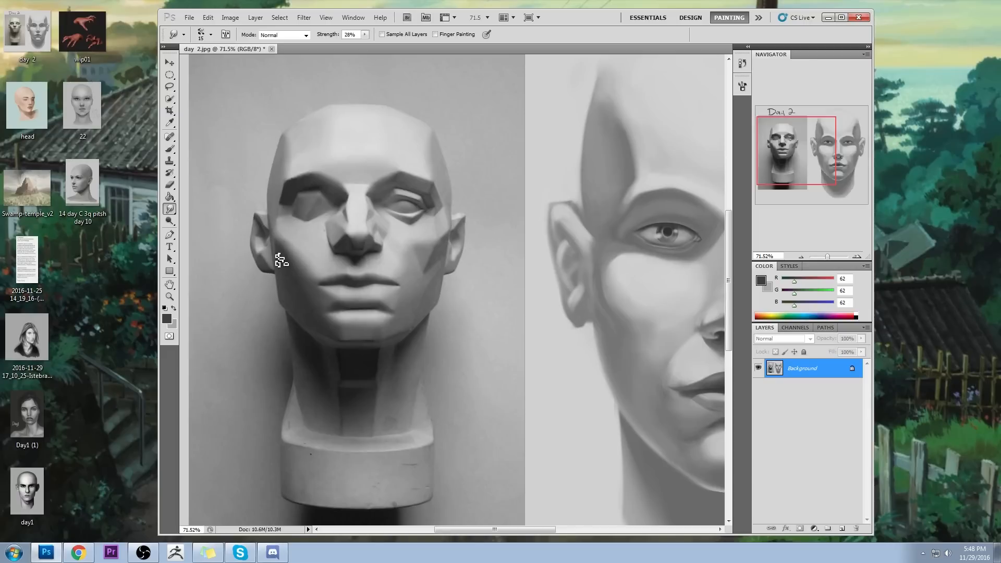
Set the foreground colour's red value to 255 and trace the forehead-to-temple edges on both sides of the painted head.
key(ctrl+minus)
key(ctrl+minus)
key(ctrl+minus)
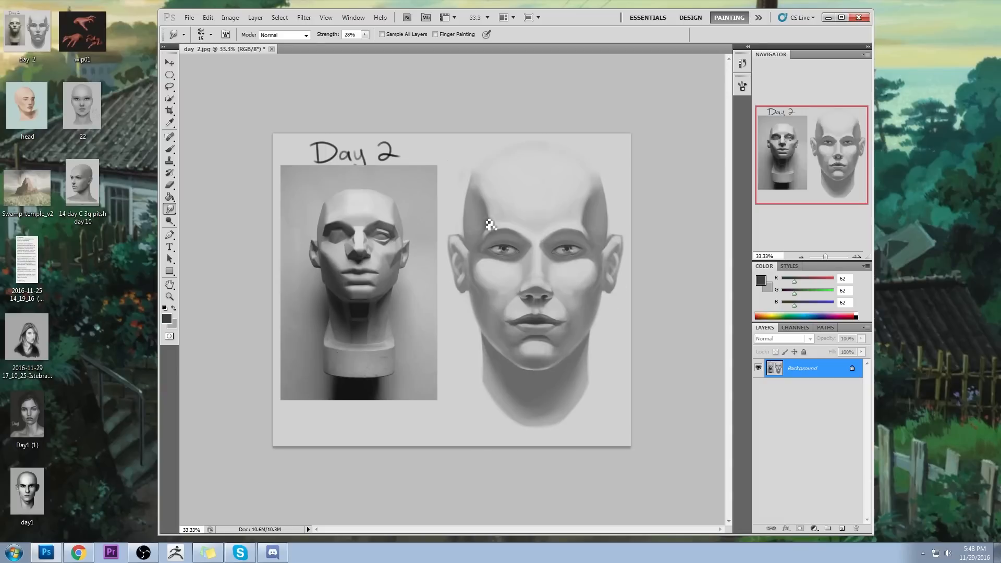
drag(794, 282, 834, 282)
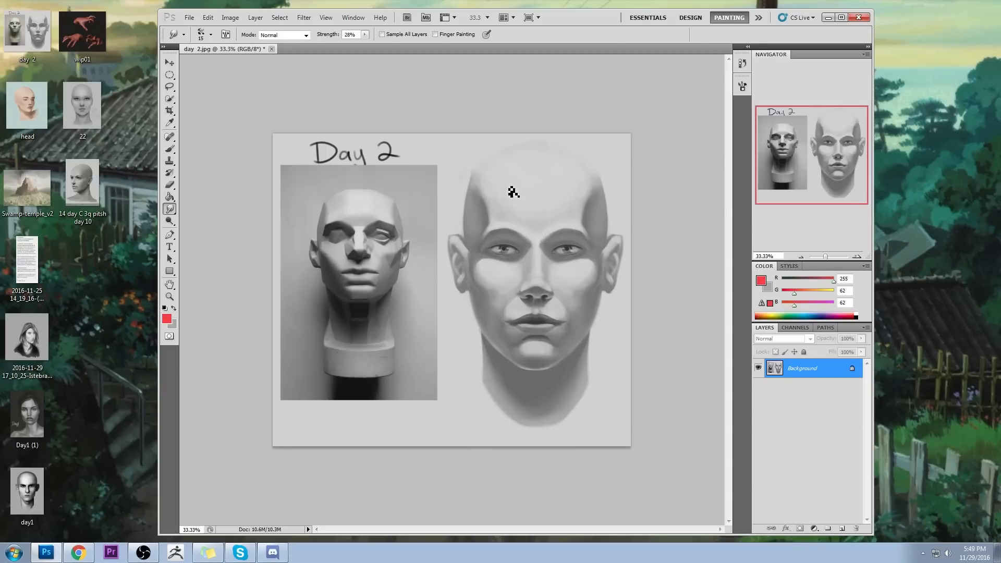
key(b)
drag(515, 180, 490, 211)
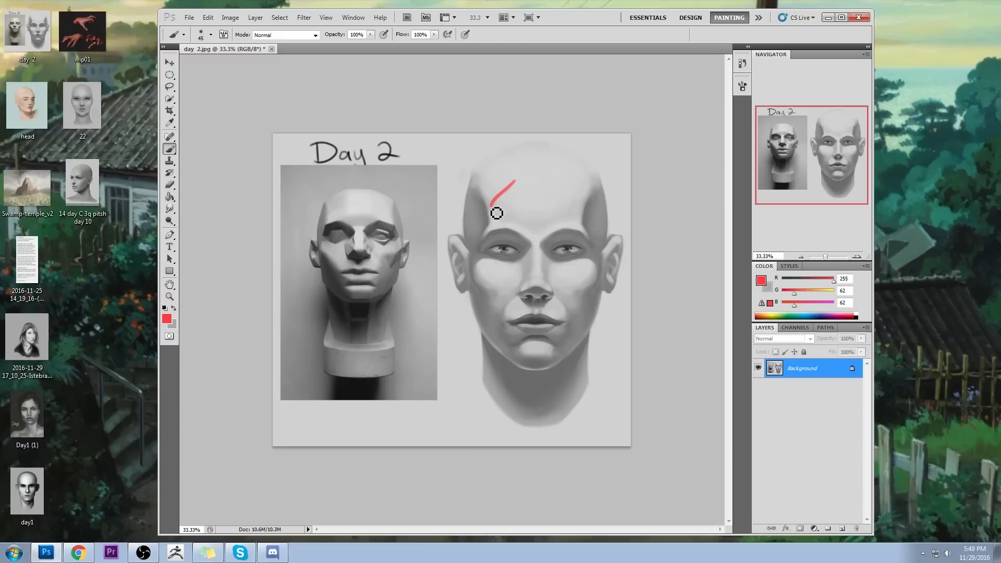
key(ctrl+z)
drag(523, 169, 462, 229)
mouse_move(558, 171)
mouse_down()
mouse_move(585, 196)
mouse_move(606, 229)
mouse_up()
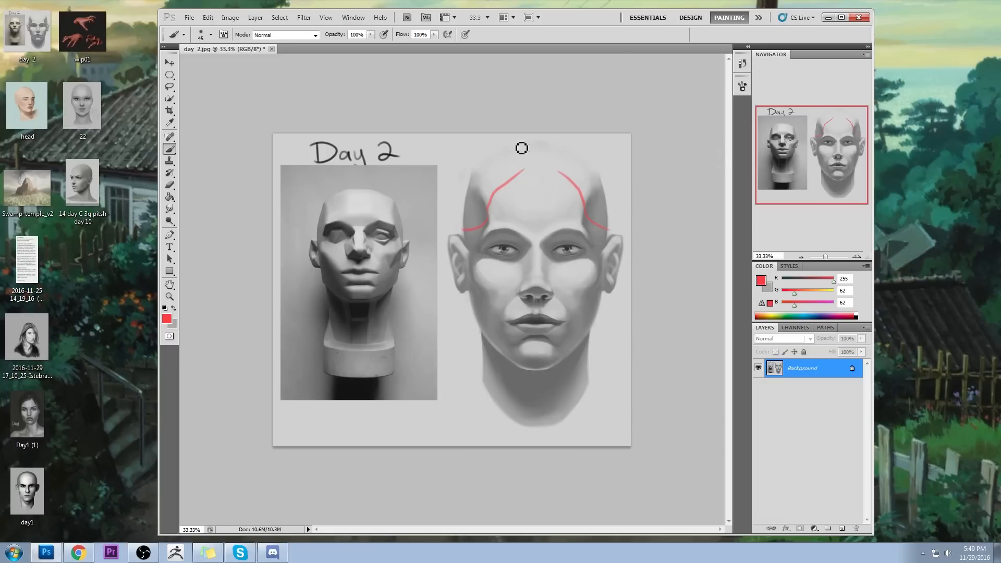
Redraw the right temple guide line on the painted head, and undo the temple guide lines on both sides.
key(ctrl+plus)
key(ctrl+alt+z)
key(ctrl+alt+z)
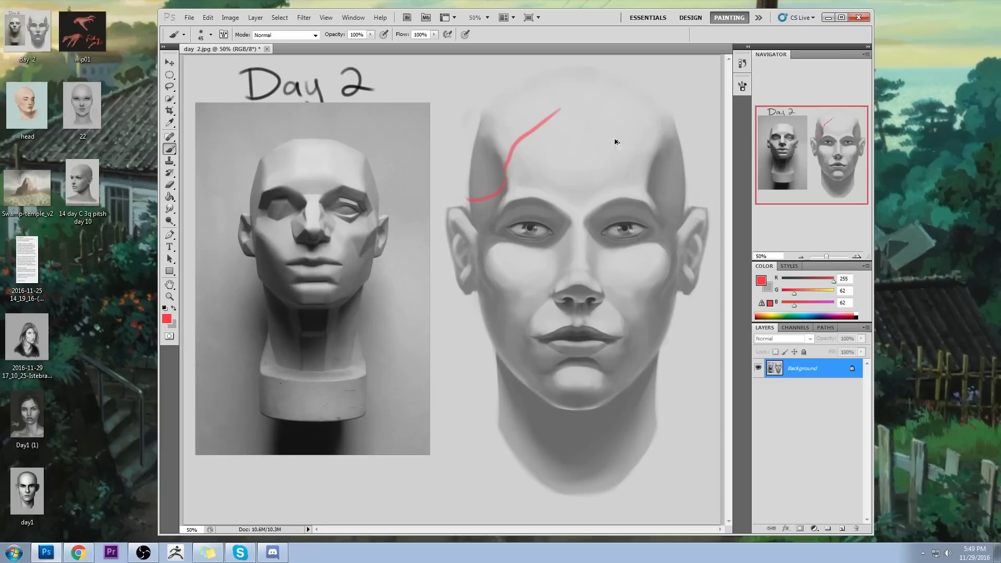
mouse_move(590, 109)
mouse_down()
mouse_move(643, 168)
mouse_move(650, 162)
mouse_move(704, 212)
mouse_up()
key(ctrl+z)
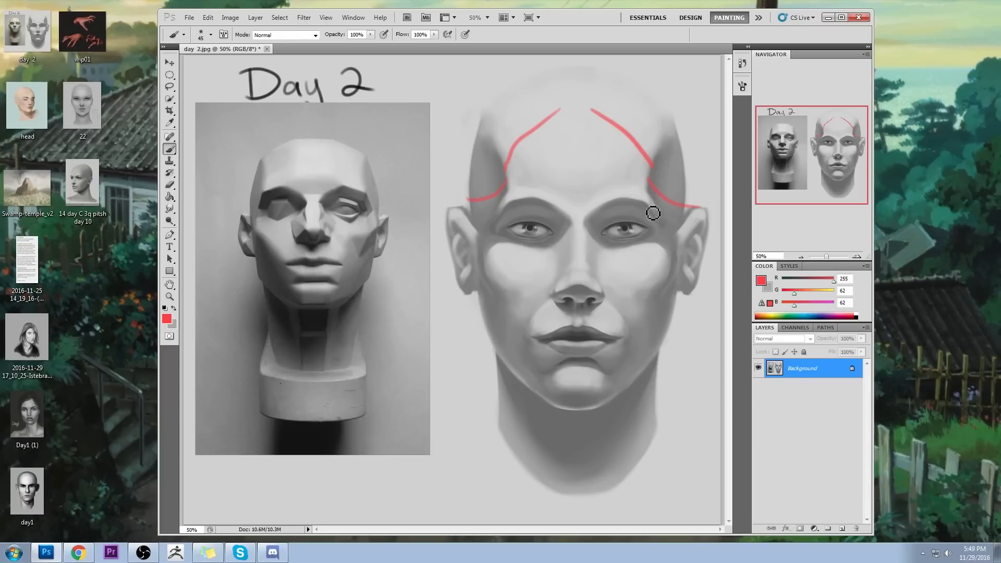
key(ctrl+alt+z)
key(ctrl+alt+z)
key(ctrl+alt+z)
key(ctrl+alt+z)
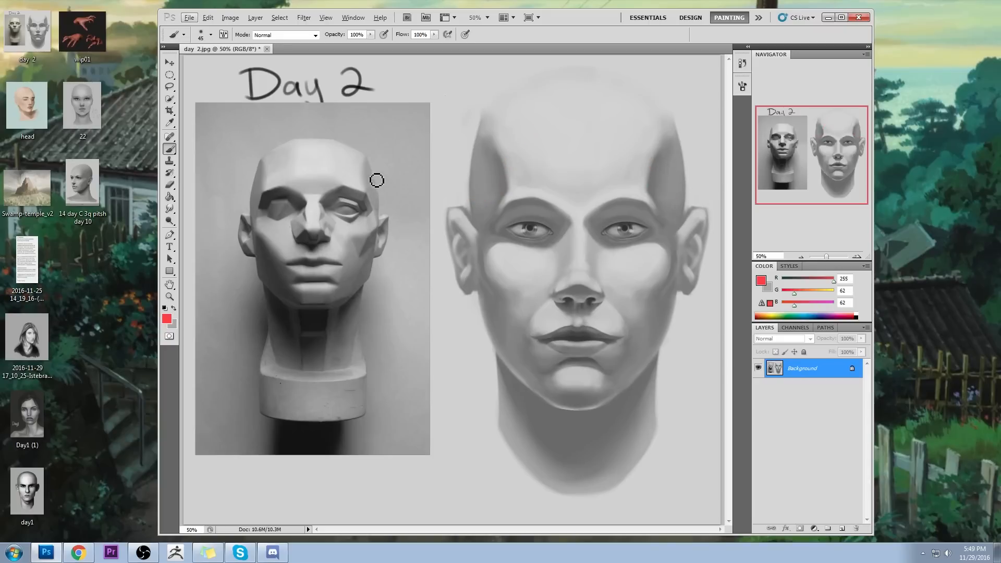
Try red guide strokes on the temples of both heads and at the painted head's nose bridge, and undo them.
drag(657, 155, 652, 187)
key(ctrl+z)
drag(366, 170, 380, 208)
mouse_move(569, 226)
mouse_down()
mouse_move(554, 250)
mouse_move(502, 249)
mouse_move(500, 232)
mouse_move(568, 223)
mouse_up()
mouse_move(585, 219)
mouse_down()
mouse_move(646, 248)
mouse_move(607, 213)
mouse_up()
key(ctrl+z)
key(ctrl+alt+z)
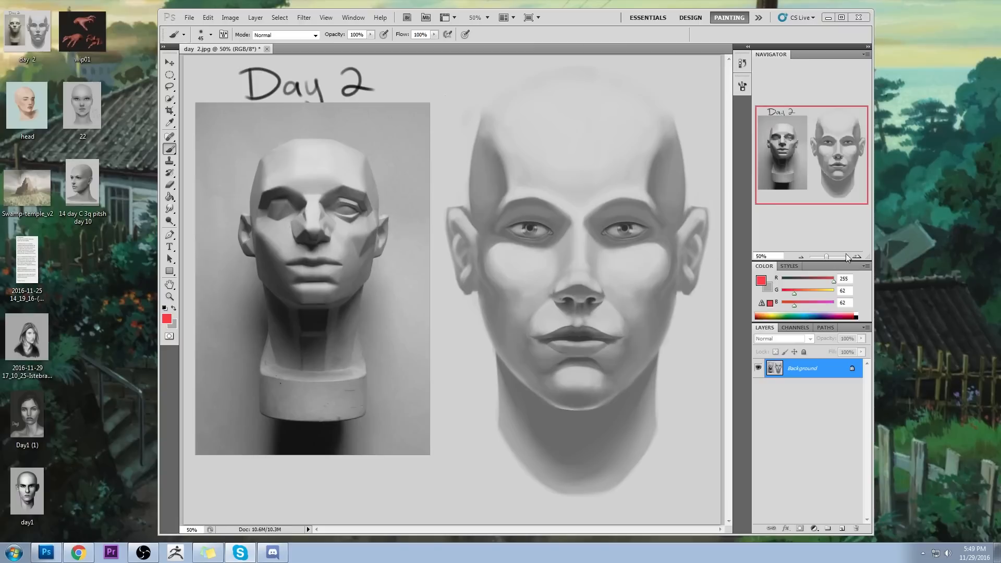
Try red guide strokes from the painted head's nose bridge across the eye and along the nose base, and undo them.
mouse_move(582, 221)
mouse_down()
mouse_move(624, 274)
mouse_move(659, 268)
mouse_move(662, 227)
mouse_up()
mouse_move(552, 300)
mouse_down()
mouse_move(573, 370)
mouse_move(594, 359)
mouse_move(593, 295)
mouse_up()
key(ctrl+alt+z)
key(ctrl+alt+z)
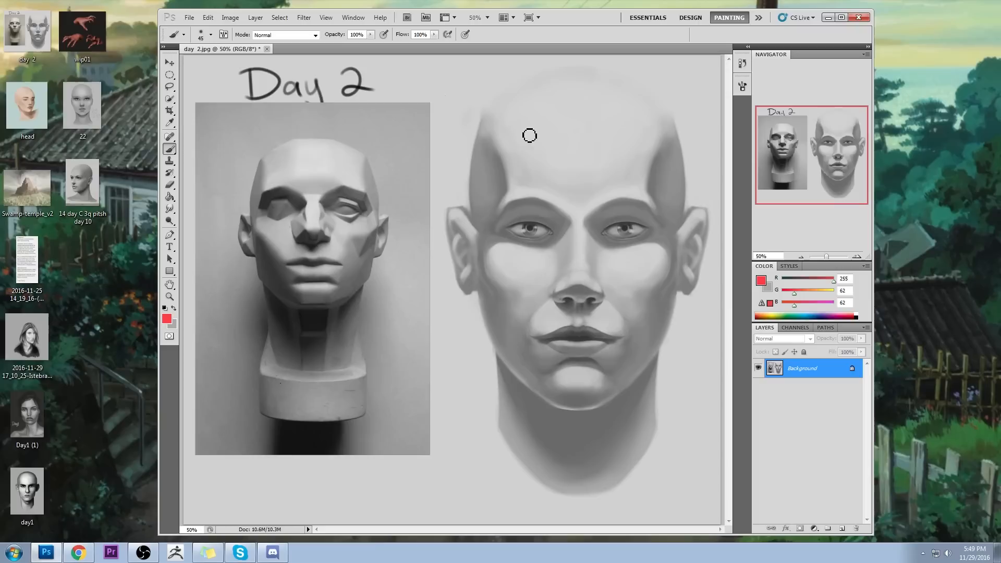
mouse_move(583, 224)
mouse_down()
mouse_move(630, 252)
mouse_move(643, 248)
mouse_up()
key(ctrl+z)
Outline the sides of the nose and mark its bridge in red on both the reference bust and the painted head.
mouse_move(329, 244)
mouse_down()
mouse_move(332, 216)
mouse_move(294, 212)
mouse_up()
drag(304, 209, 327, 208)
drag(569, 245, 587, 244)
drag(585, 238, 615, 277)
drag(559, 231, 559, 290)
drag(597, 236, 599, 292)
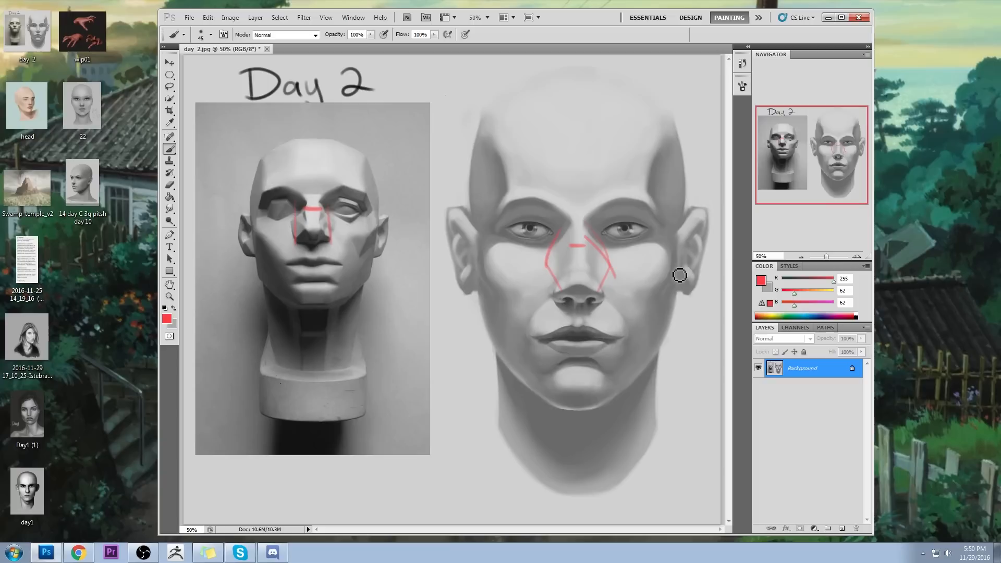
Draw red arcs around the outer brows of the painted head, and undo them.
mouse_move(532, 186)
mouse_down()
mouse_move(506, 210)
mouse_move(491, 229)
mouse_up()
drag(613, 184, 653, 225)
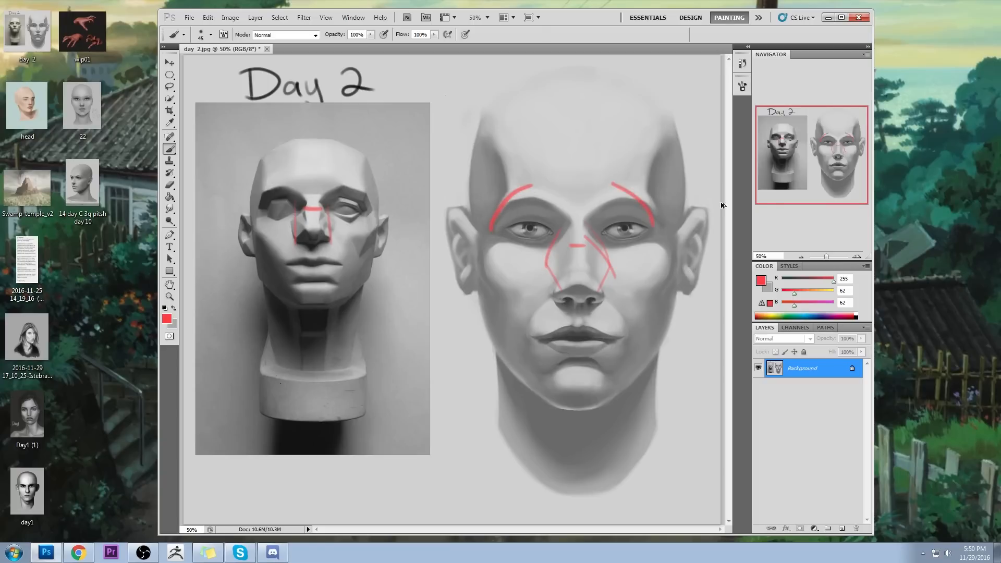
key(ctrl+alt+z)
key(ctrl+alt+z)
Shade the painted head's temple corners in red and mark the matching planes beside the bust's brow.
drag(650, 175, 649, 198)
mouse_move(661, 147)
mouse_down()
mouse_move(648, 212)
mouse_move(669, 224)
mouse_up()
mouse_move(508, 170)
mouse_down()
mouse_move(519, 215)
mouse_move(513, 195)
mouse_move(497, 216)
mouse_up()
drag(364, 180, 367, 202)
drag(372, 192, 376, 202)
drag(266, 182, 261, 213)
key(ctrl+z)
Sample a light grey from the bust's brow area and try strokes of it over the painted head's temples.
alt+click(268, 183)
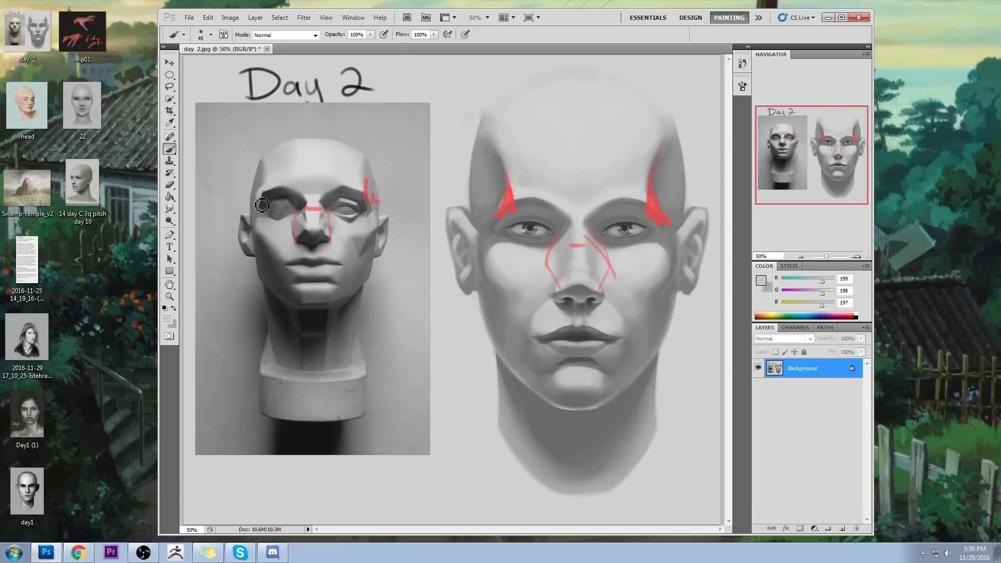
mouse_move(471, 220)
mouse_down()
mouse_move(495, 211)
mouse_move(509, 174)
mouse_up()
drag(668, 224, 657, 198)
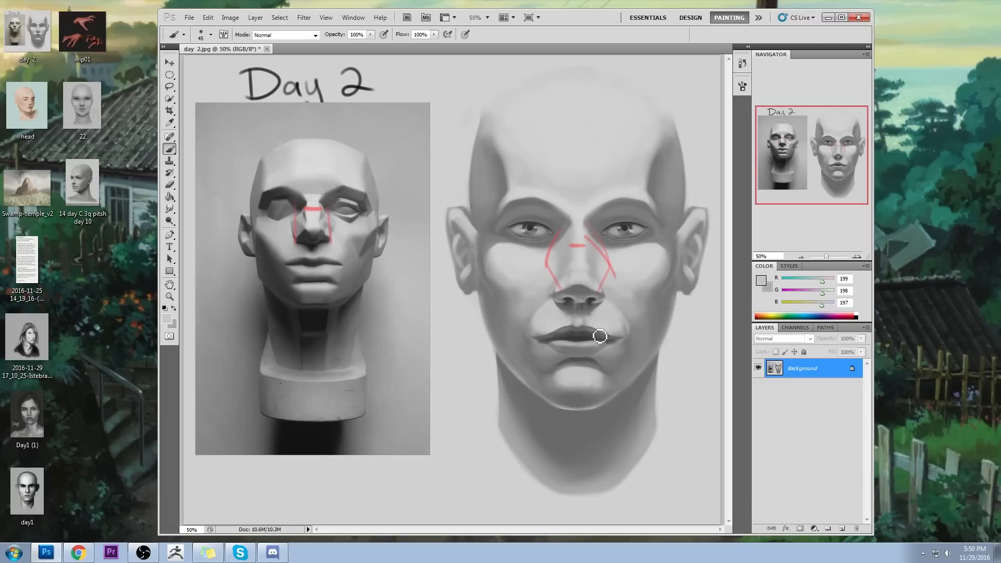
Set the foreground colour to pure red (255, 0, 0) and draw fold lines from the nostrils to the mouth corners.
click(761, 281)
click(846, 91)
click(860, 90)
click(952, 84)
key(b)
drag(611, 298, 629, 328)
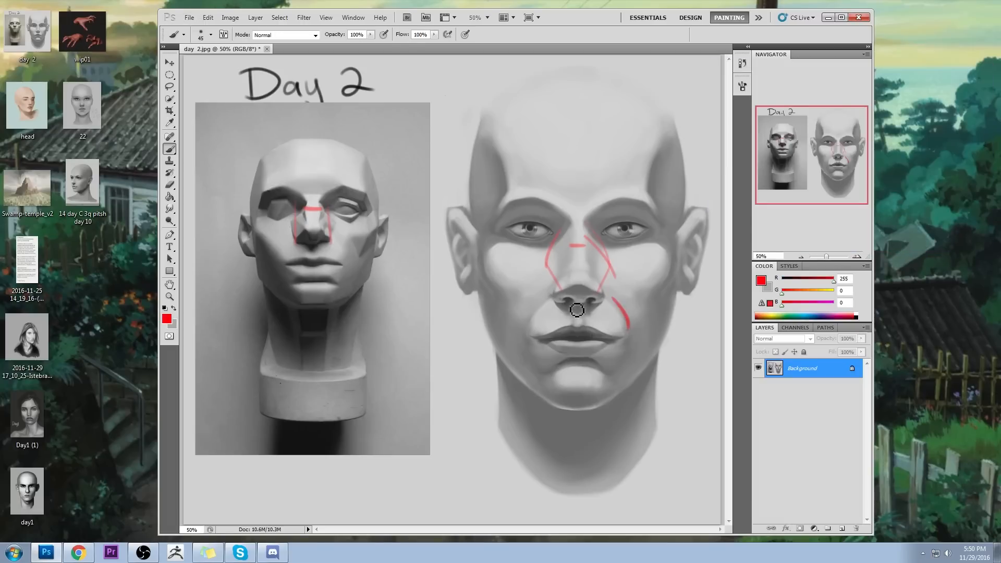
drag(551, 296, 528, 336)
drag(608, 382, 604, 356)
key(ctrl+z)
Sketch a large pair of lips in red over the painted head's forehead, with a short stroke beneath the lower lip.
mouse_move(612, 79)
mouse_down()
mouse_move(530, 96)
mouse_move(589, 104)
mouse_move(716, 89)
mouse_move(637, 115)
mouse_up()
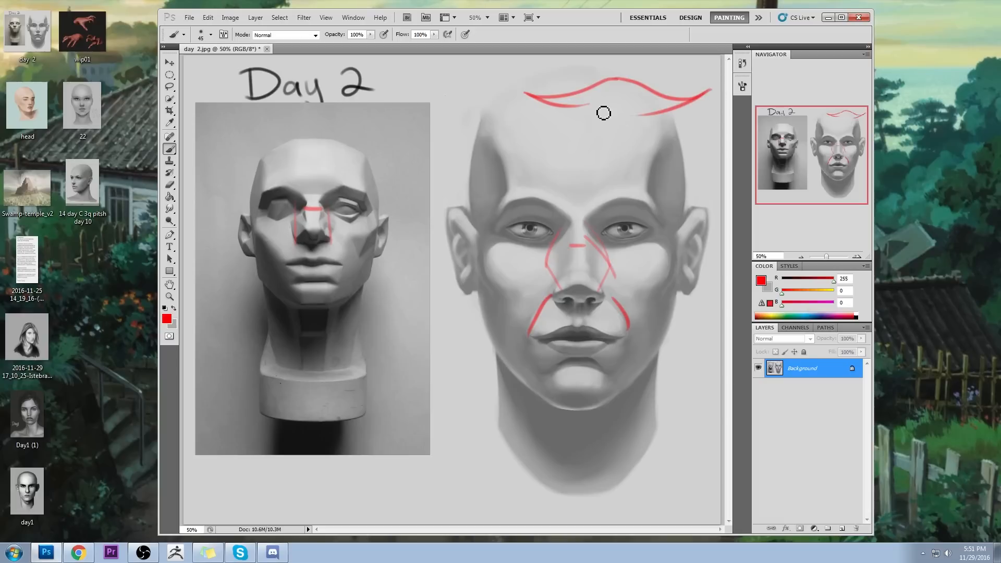
drag(572, 107, 600, 130)
mouse_move(672, 111)
mouse_down()
mouse_move(654, 128)
mouse_move(600, 130)
mouse_up()
drag(602, 147, 619, 148)
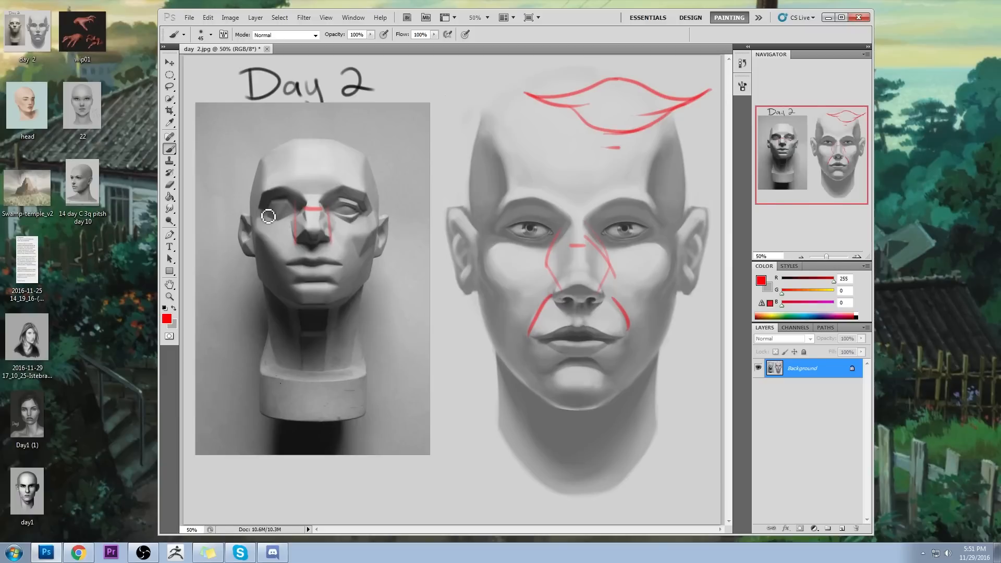
click(266, 49)
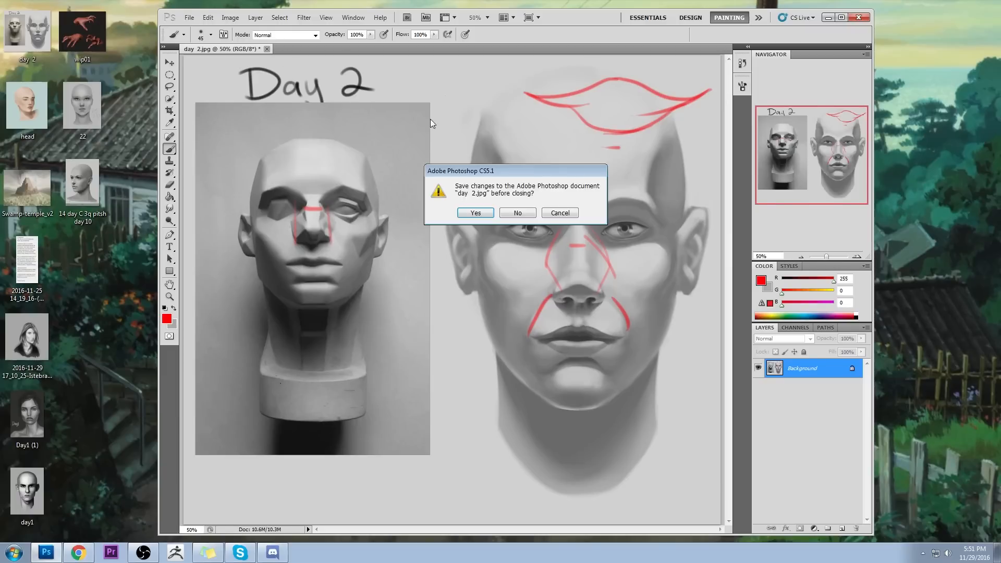
click(524, 215)
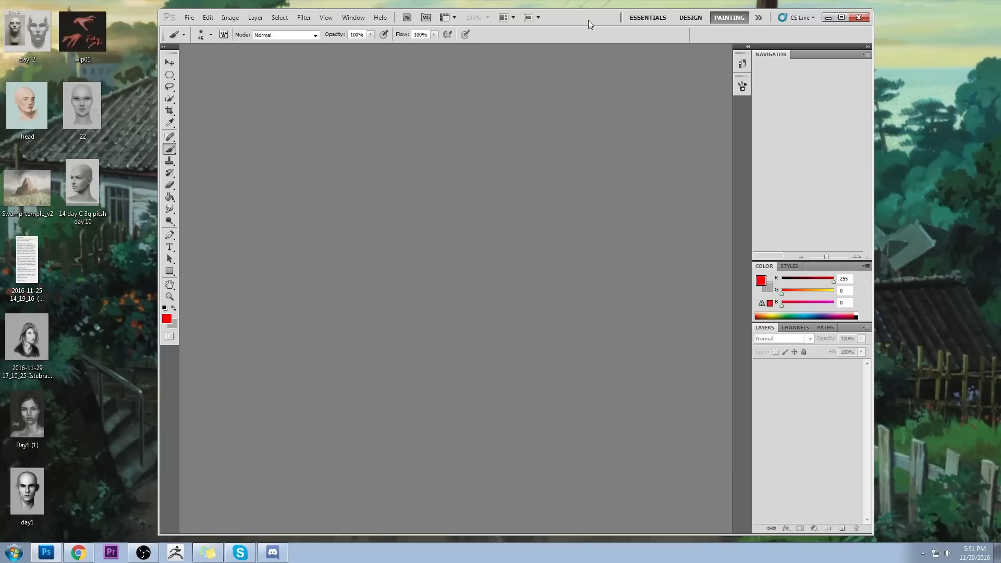
drag(587, 23, 578, 18)
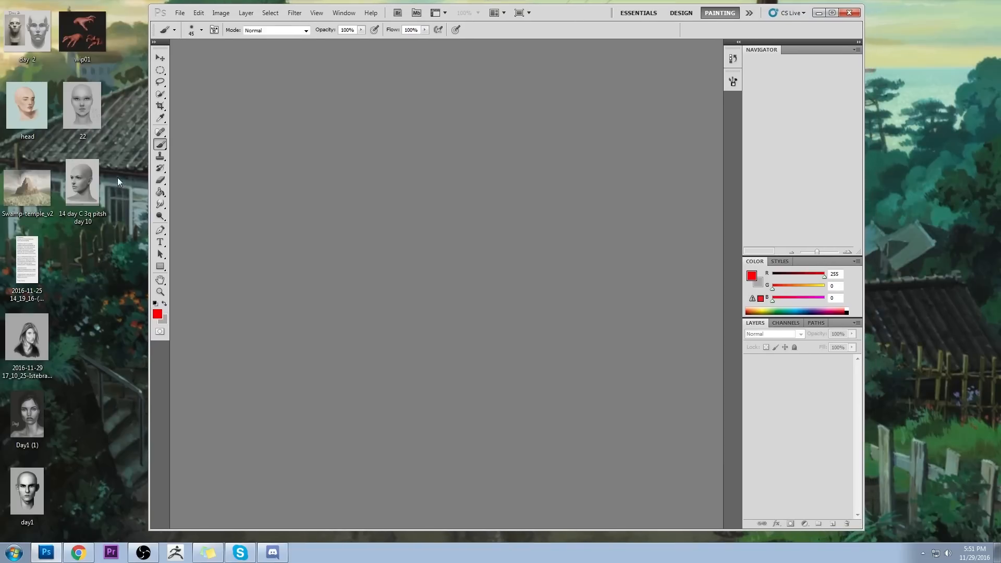
click(38, 112)
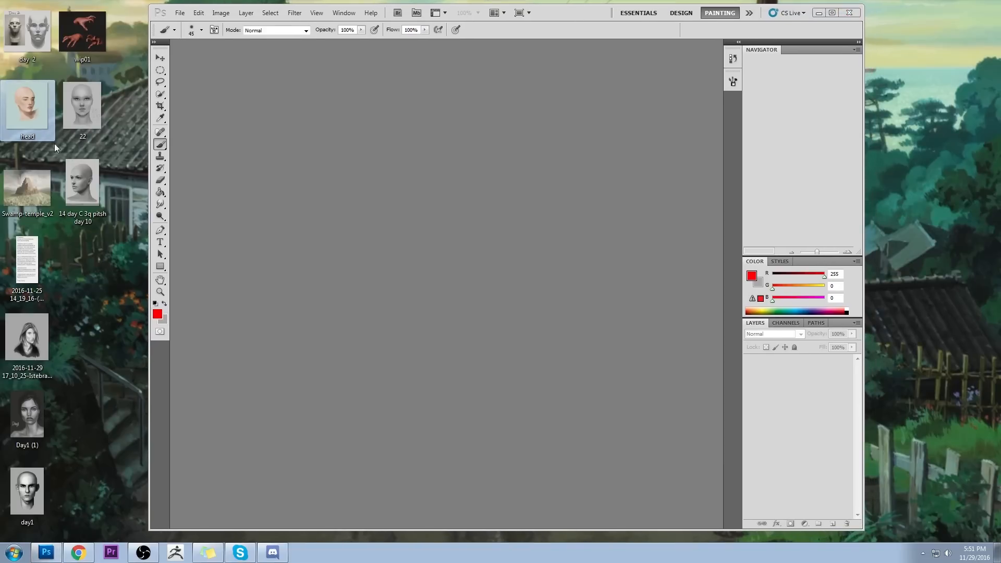
click(27, 340)
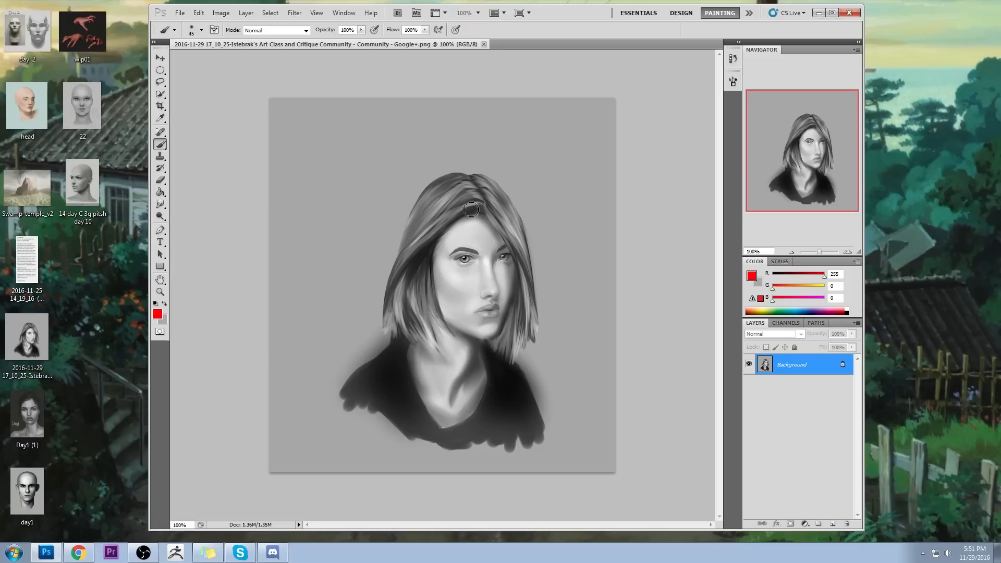
Lasso the portrait's lower face and body, copy them to a new layer, and move that layer slightly up.
key(l)
mouse_move(565, 282)
mouse_down()
mouse_move(427, 286)
mouse_move(619, 427)
mouse_move(615, 417)
mouse_up()
key(ctrl+j)
key(v)
drag(508, 321, 508, 313)
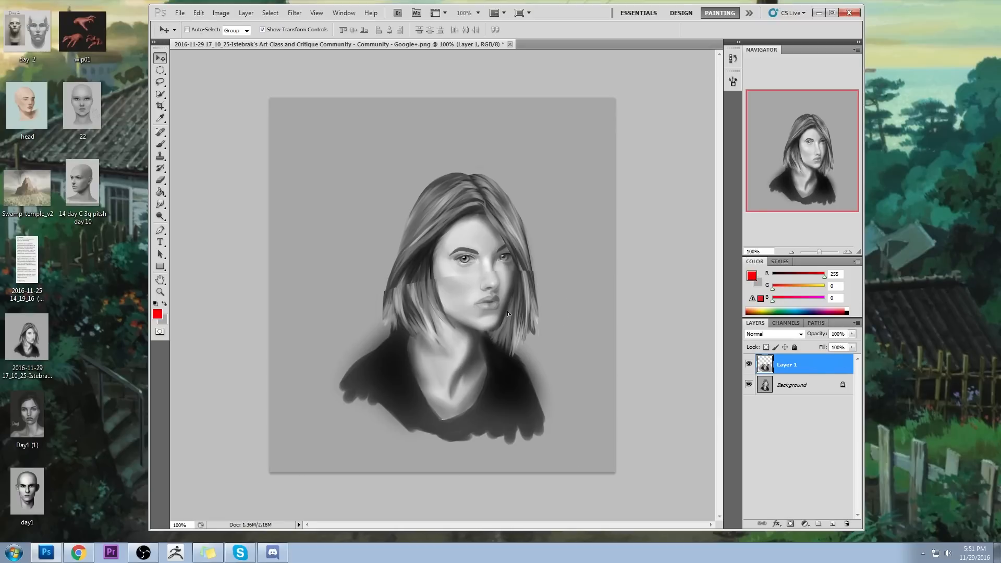
Touch up the copied lower-face layer with the Eraser and nudge it slightly down and right to align it.
key(e)
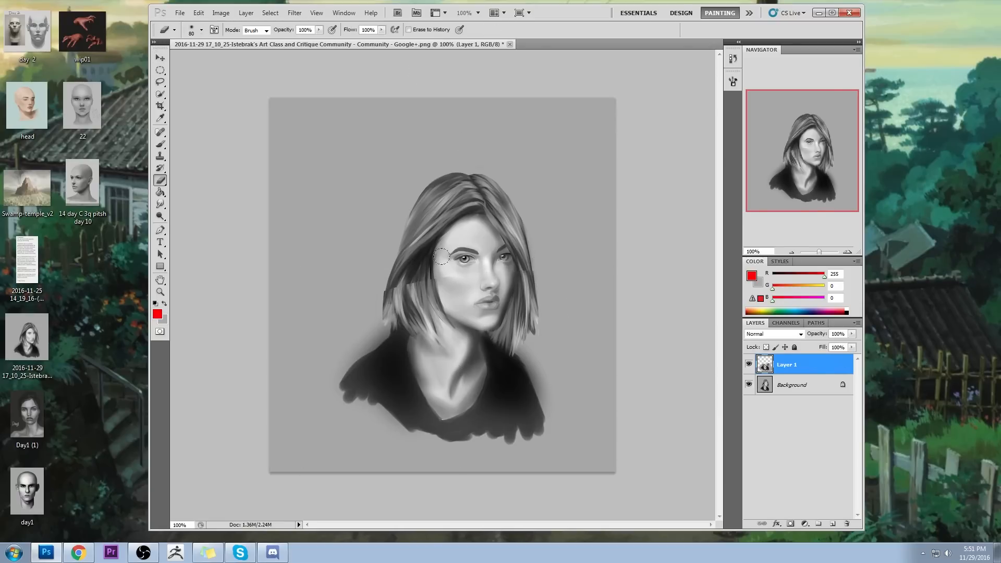
key(v)
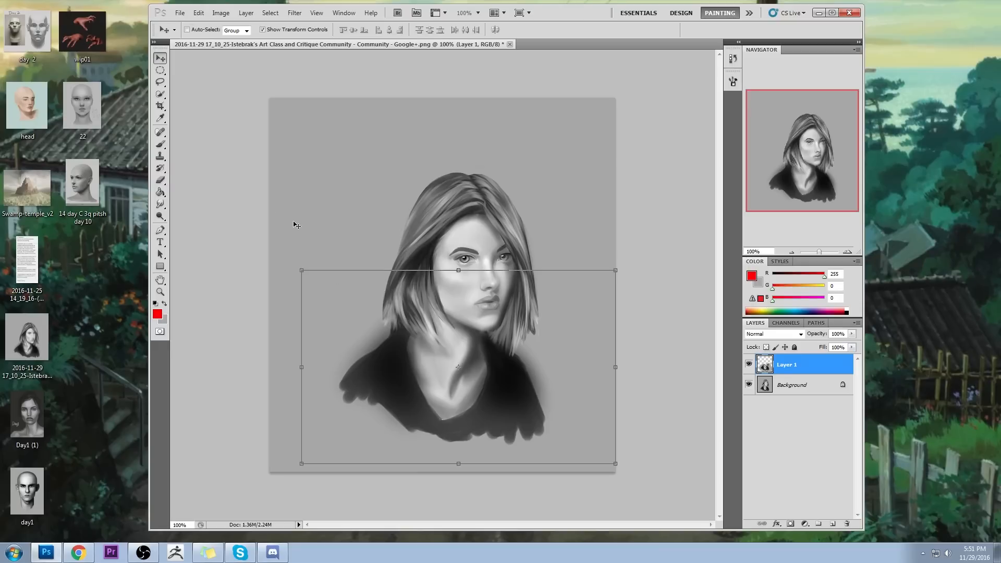
key(Left)
key(Left)
key(Left)
key(Down)
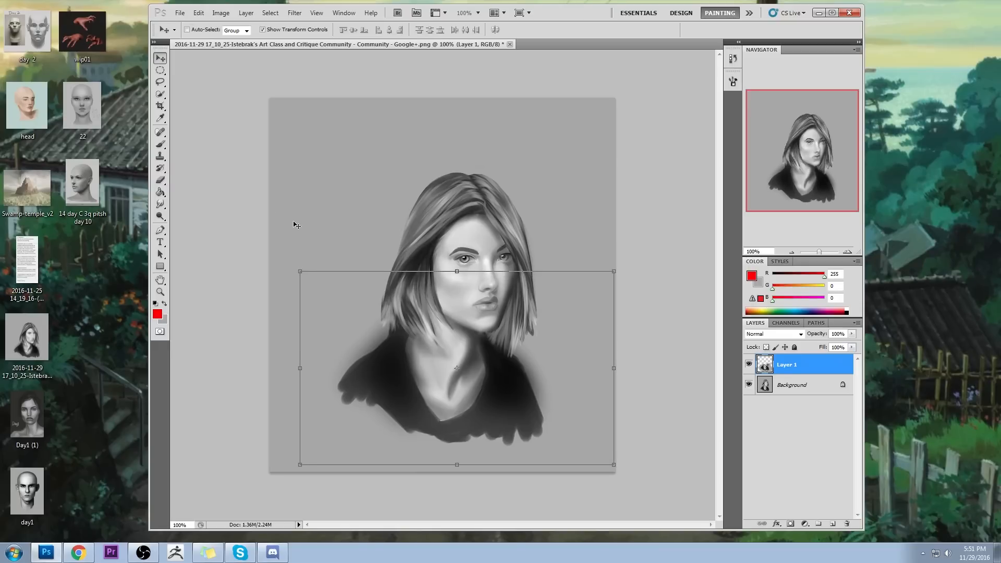
key(Up)
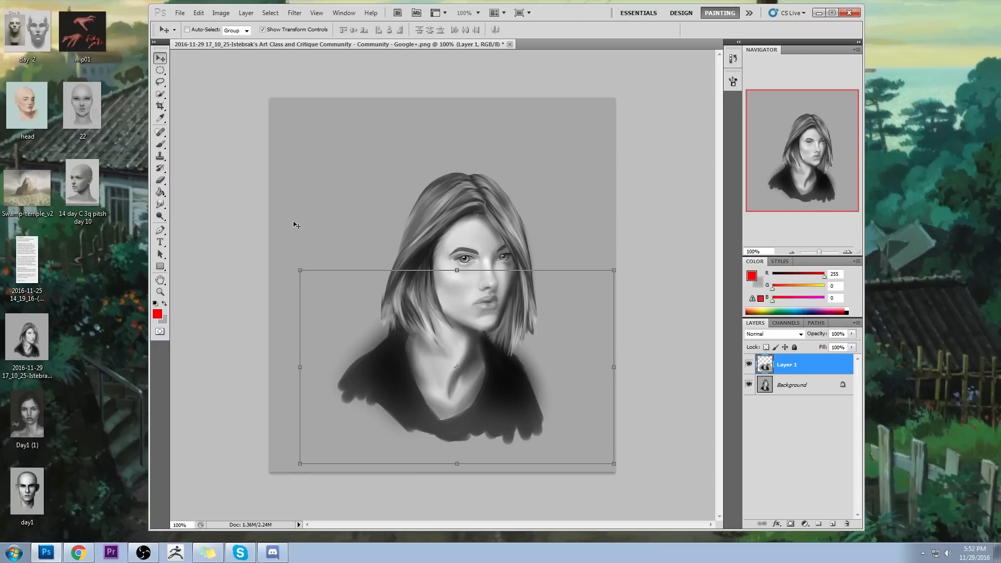
key(Down)
key(Right)
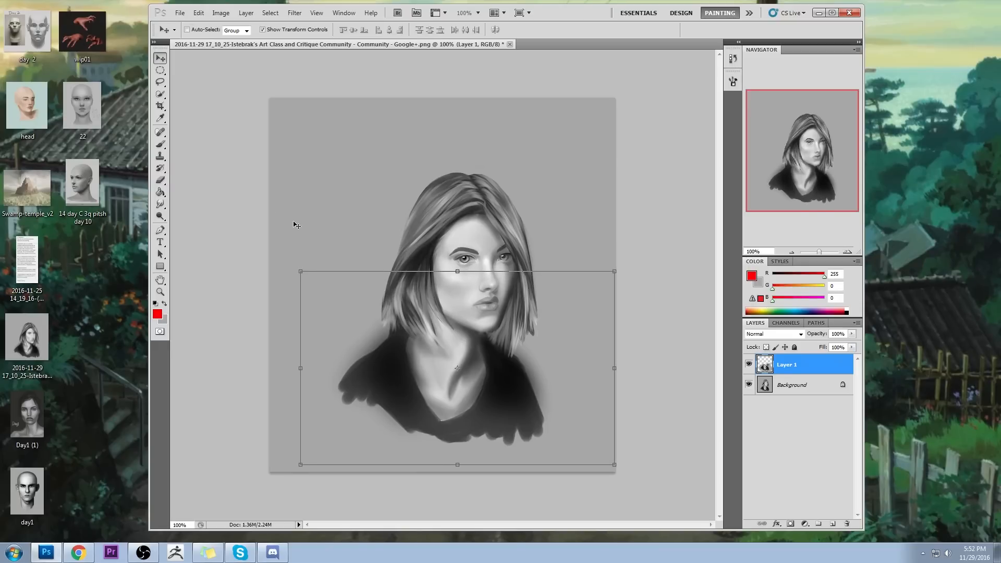
key(Right)
key(Right)
key(Right)
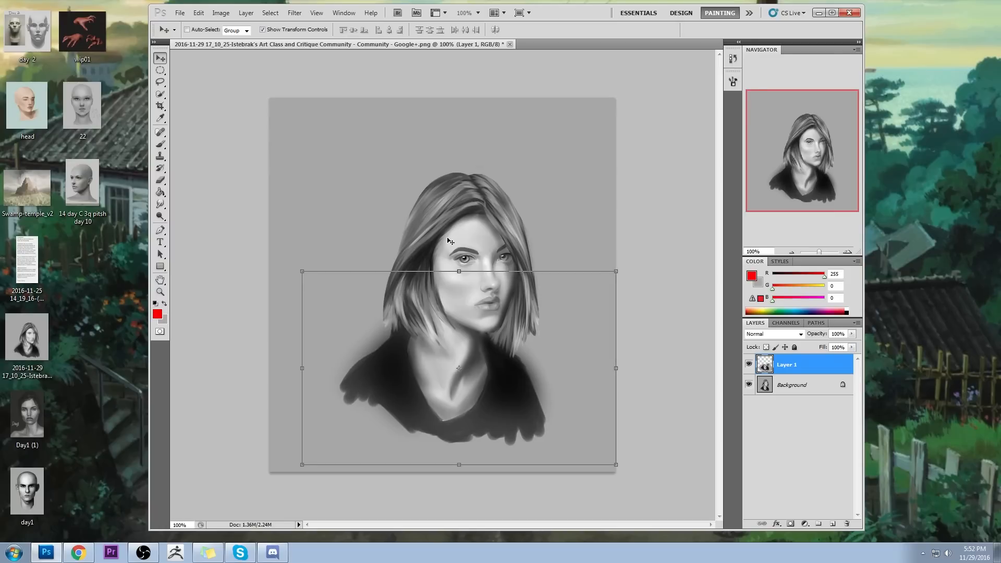
Lasso the nose area on Layer 1, reposition it slightly upward with Free Transform, and deselect.
key(ctrl+plus)
key(ctrl+plus)
drag(662, 319, 540, 286)
key(l)
mouse_move(459, 278)
mouse_down()
mouse_move(531, 229)
mouse_move(500, 278)
mouse_up()
key(v)
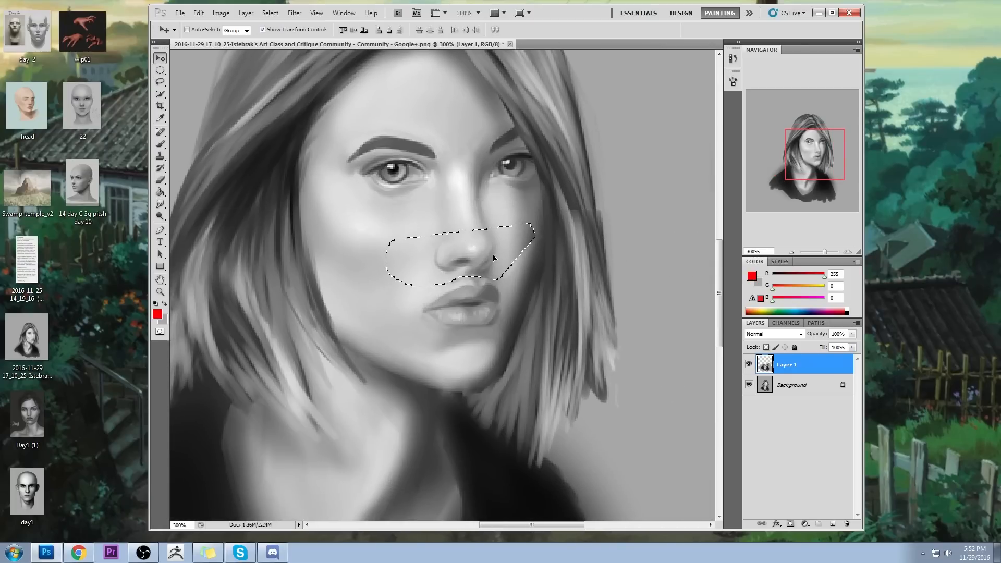
key(ctrl+t)
drag(496, 200, 499, 204)
key(Return)
key(ctrl+d)
Sample a light grey skin tone and paint over the seam between the nose and upper lip.
key(e)
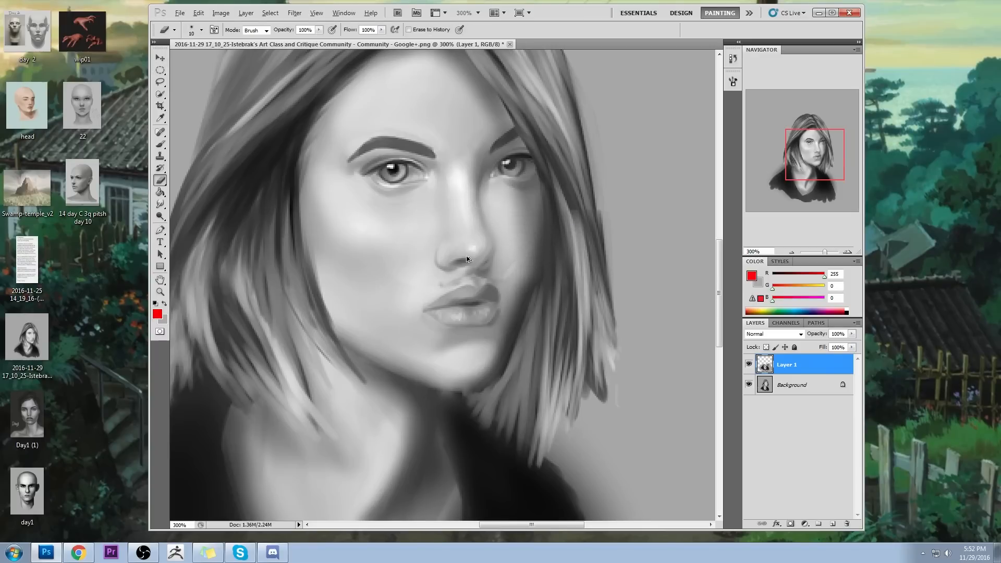
key(alt)
key(b)
alt+click(433, 284)
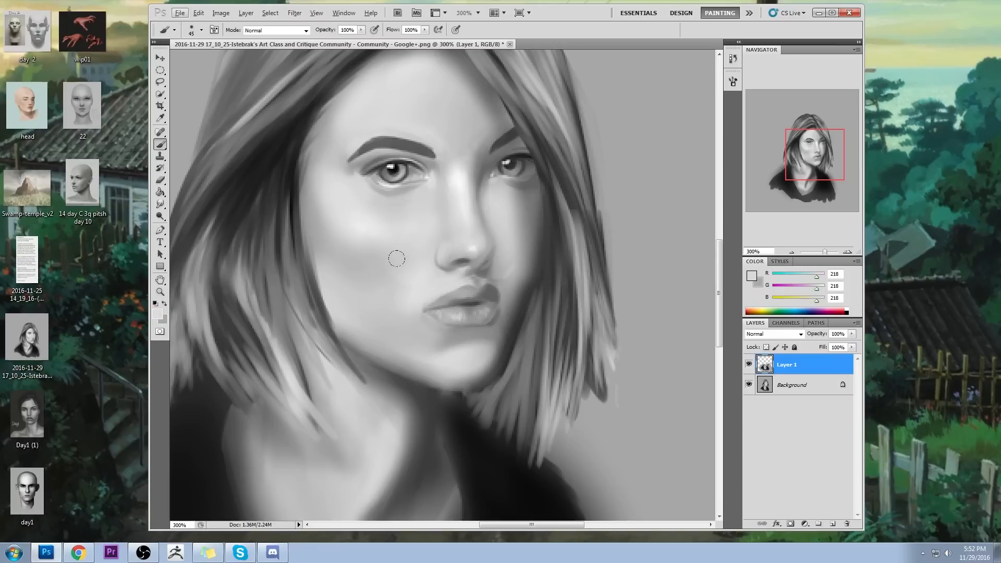
Enlarge the Eraser to 25 px and soften the edges of the adjusted nose and cheek area.
key(e)
key(bracketright)
key(bracketright)
key(bracketright)
key(bracketright)
key(bracketright)
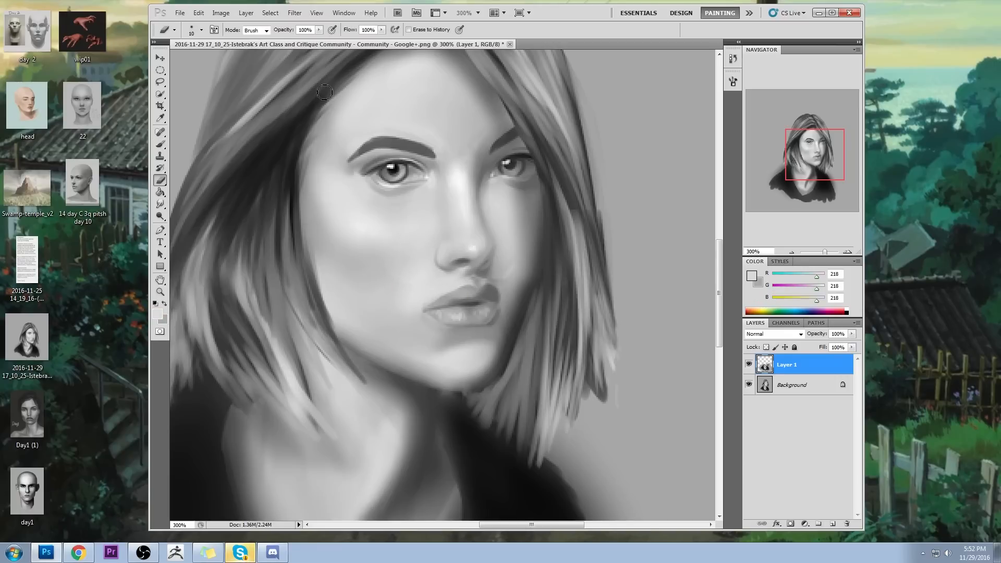
key(bracketright)
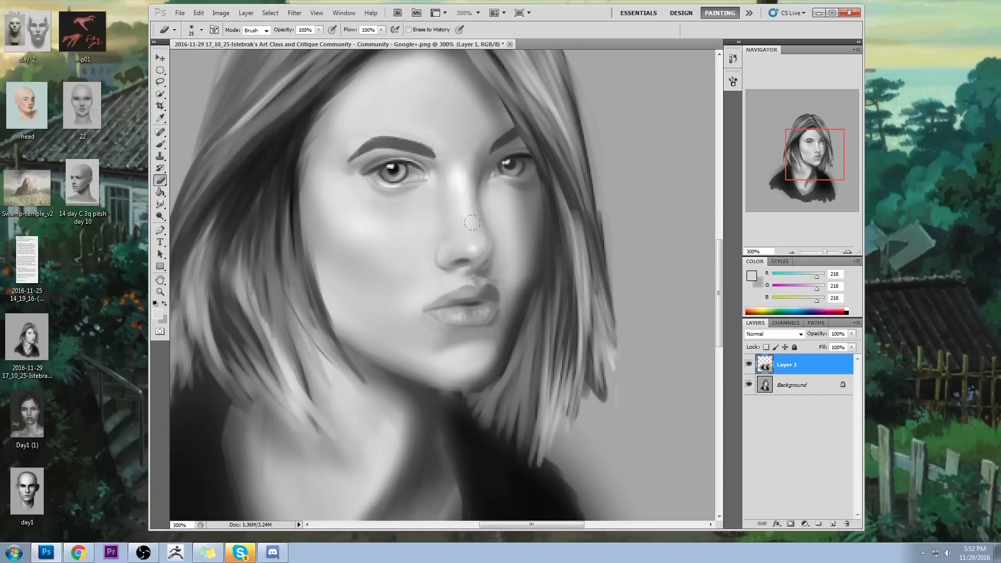
Hide and show Layer 1 to compare the corrected nose and mouth placement with the original painting.
click(747, 365)
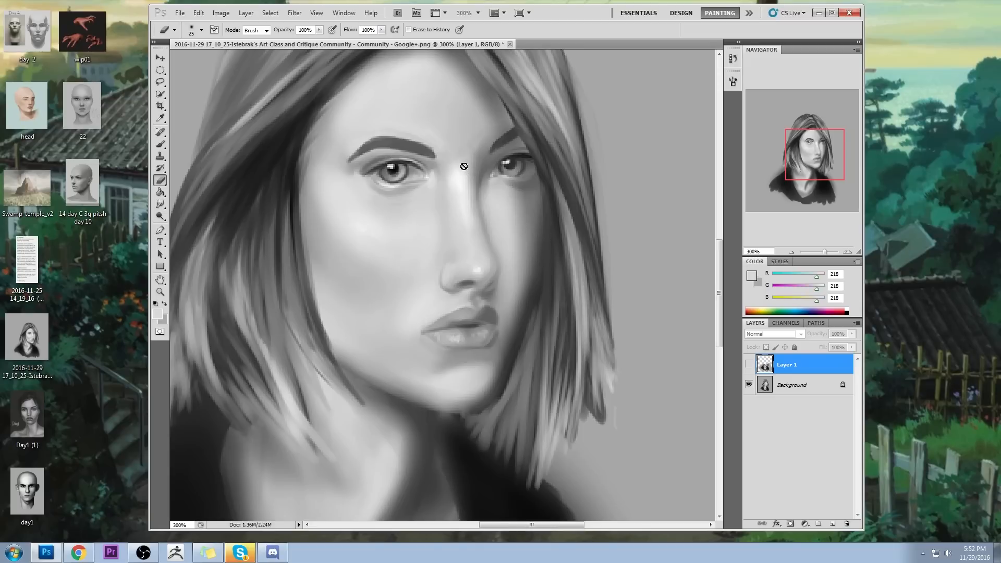
click(498, 286)
click(512, 214)
click(748, 365)
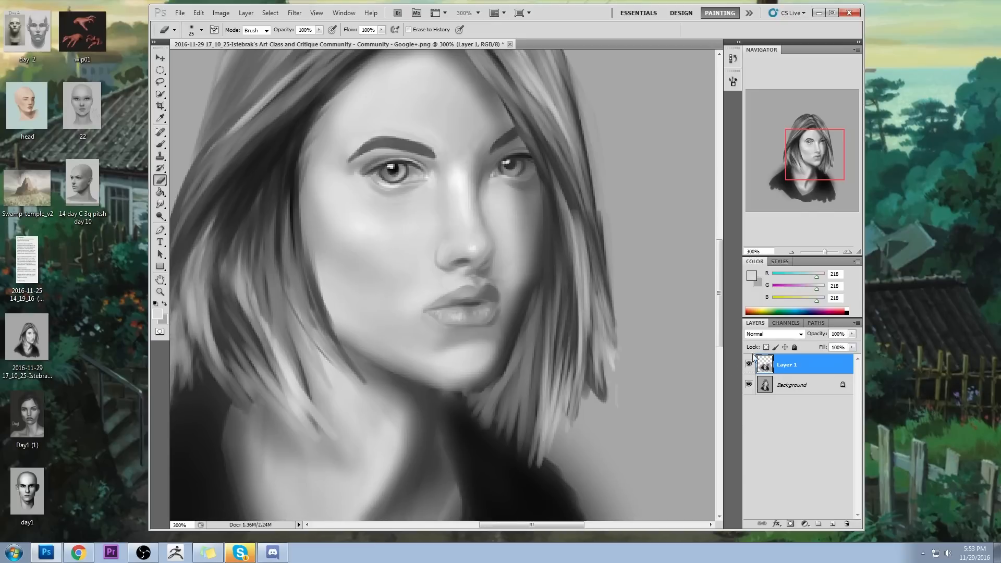
key(ctrl+0)
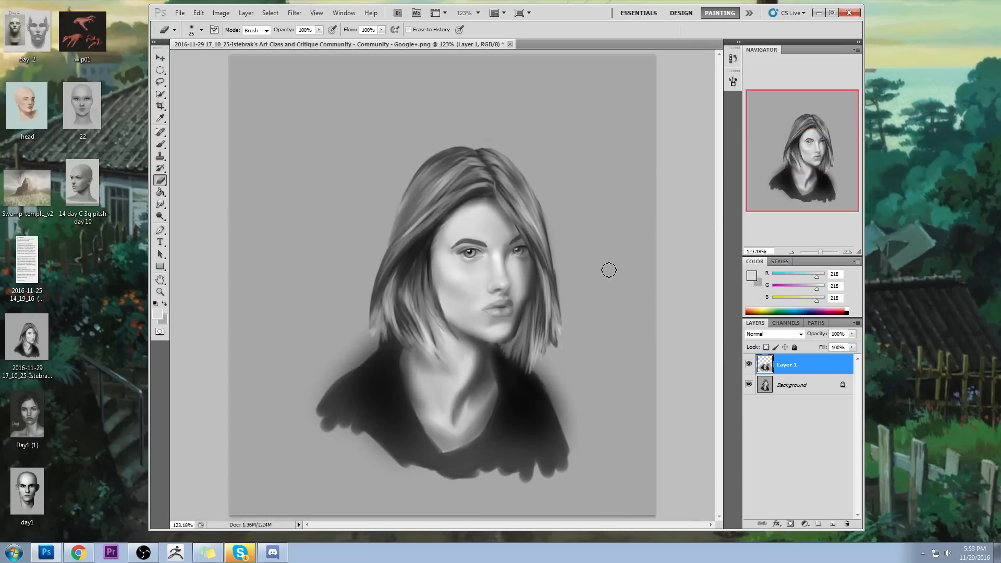
Nudge the lower-face layer slightly up.
key(v)
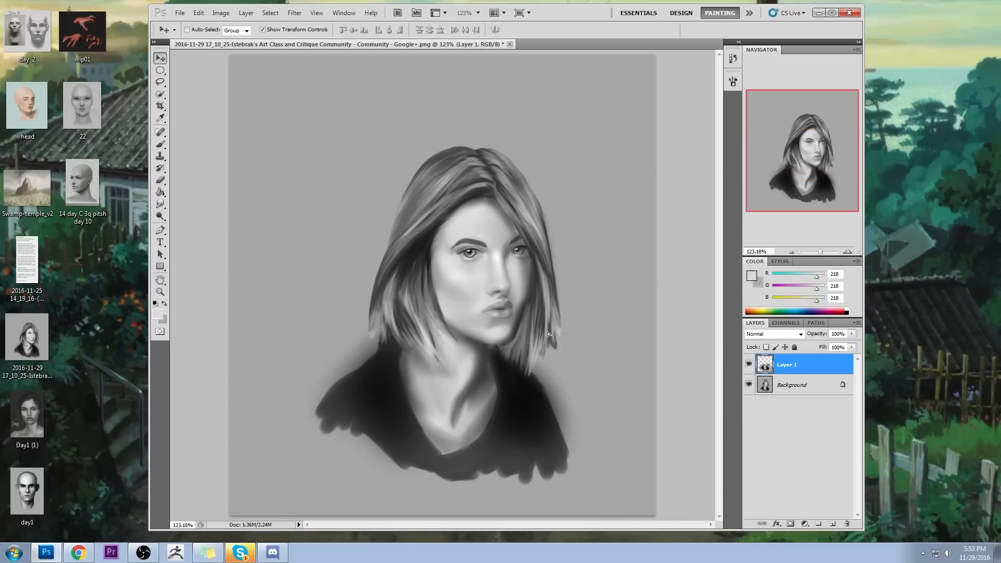
key(Up)
key(Up)
key(l)
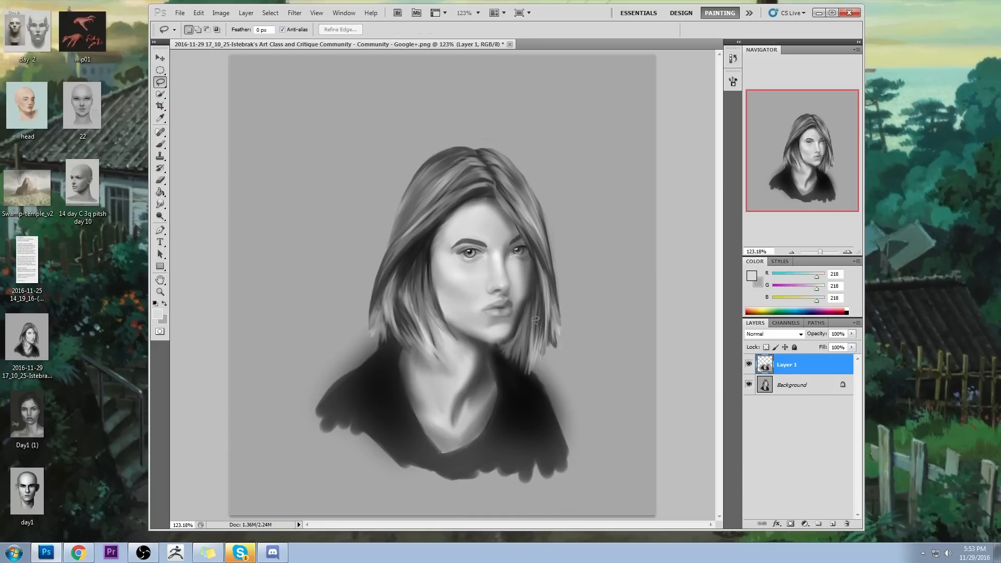
Toggle Layer 1's visibility repeatedly to compare the shortened face with the original at full view.
click(748, 366)
click(748, 369)
click(749, 372)
click(748, 371)
click(749, 371)
click(750, 371)
key(e)
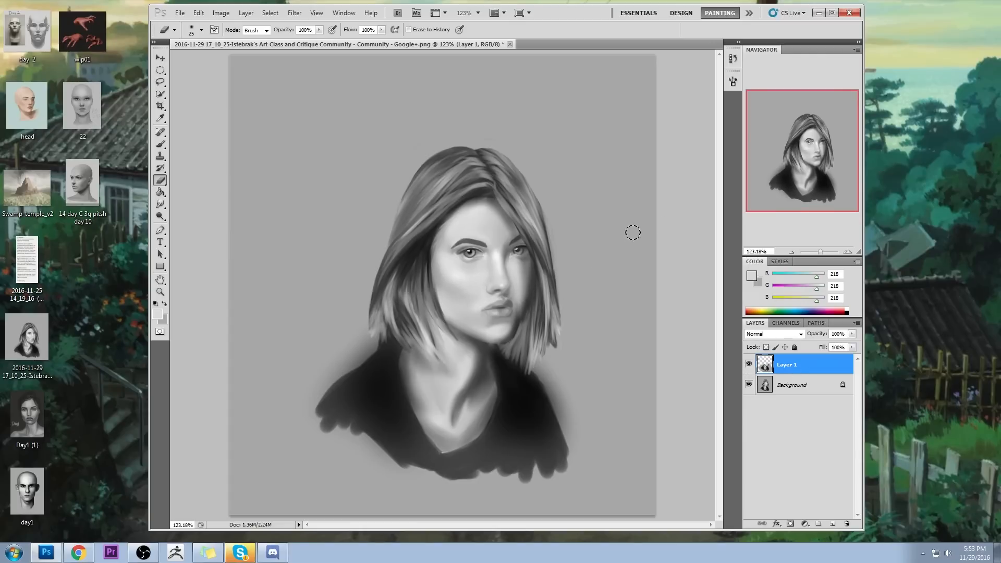
click(748, 364)
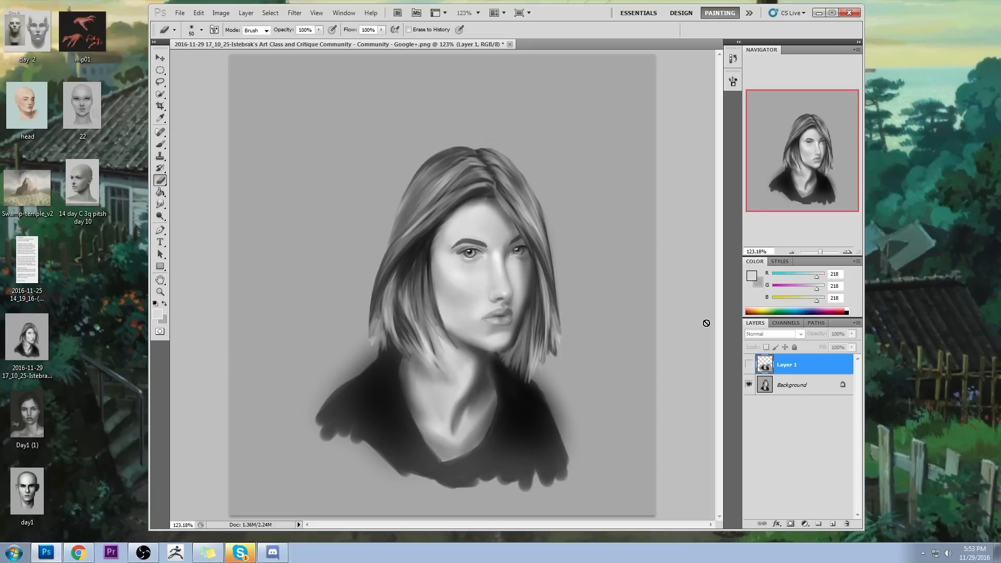
click(748, 365)
click(748, 365)
click(748, 365)
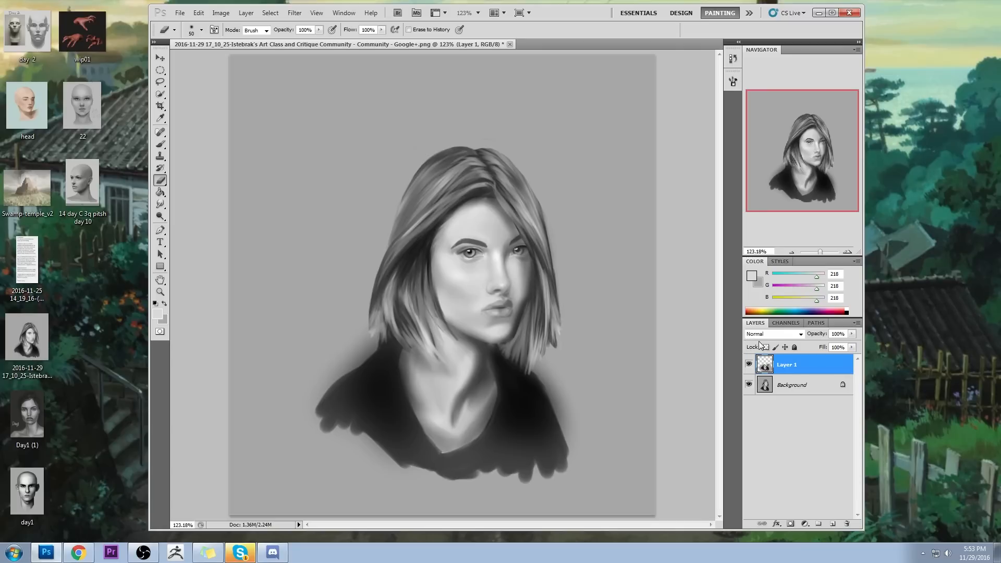
Try nudging the lower-face layer down and back up to compare the two face lengths.
key(v)
key(Down)
key(Down)
key(Down)
key(Down)
key(Down)
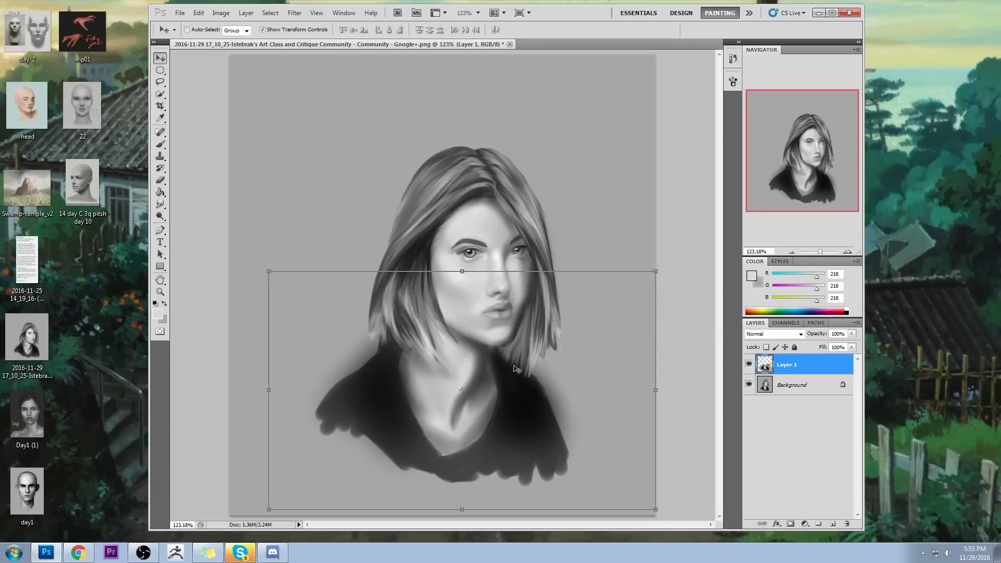
key(Up)
key(Up)
key(Up)
key(Up)
key(Up)
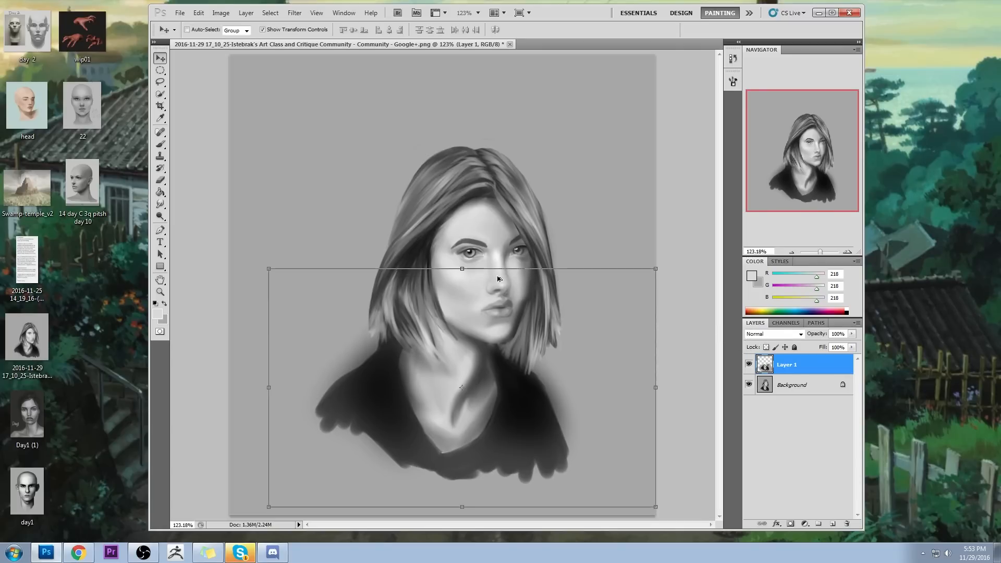
key(Down)
key(Down)
key(Down)
key(Down)
key(Down)
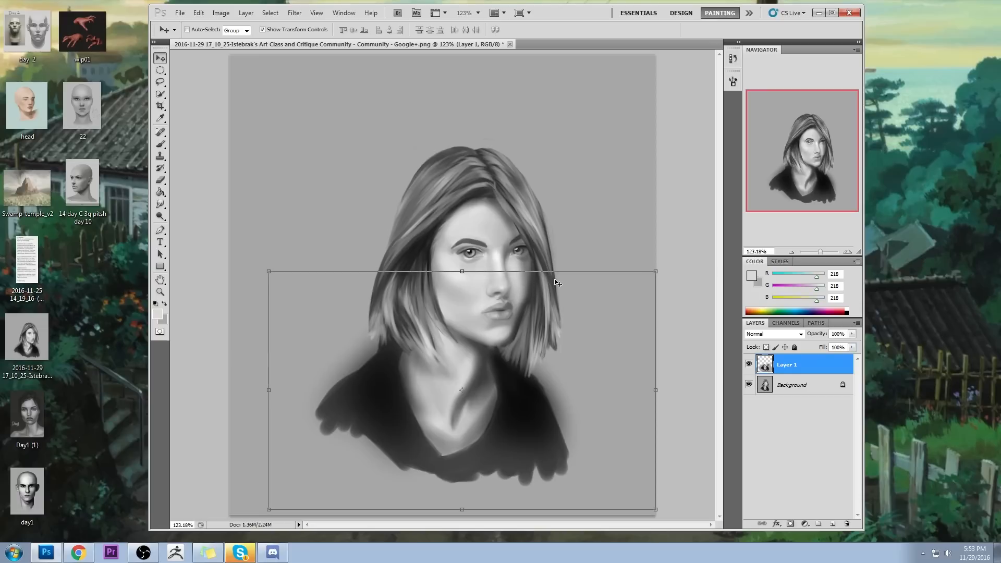
key(Up)
key(Up)
key(Up)
key(Up)
key(Up)
Lasso the mouth, chin and jaw on Layer 1, nudge the selected area slightly, and deselect.
key(l)
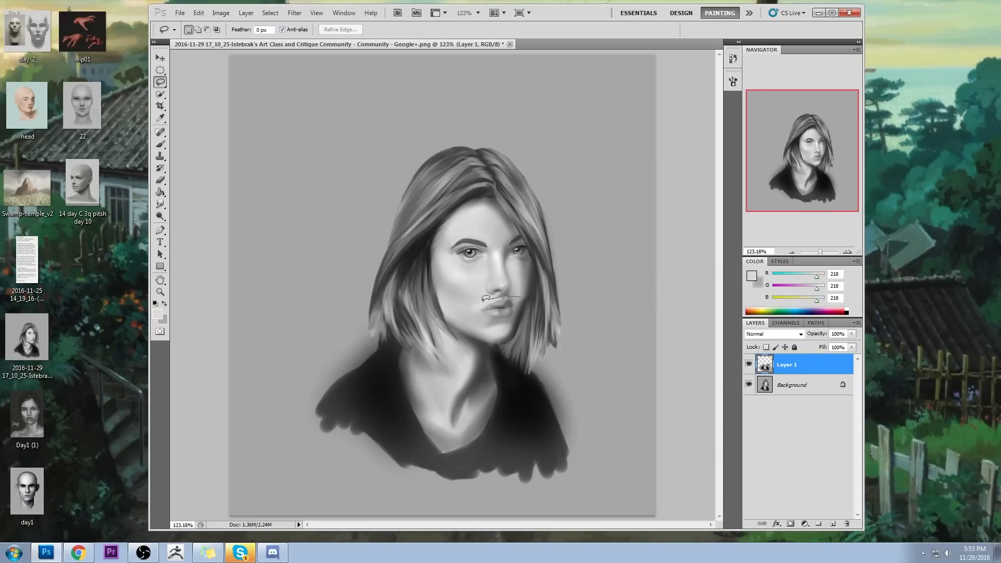
drag(553, 342, 527, 298)
key(v)
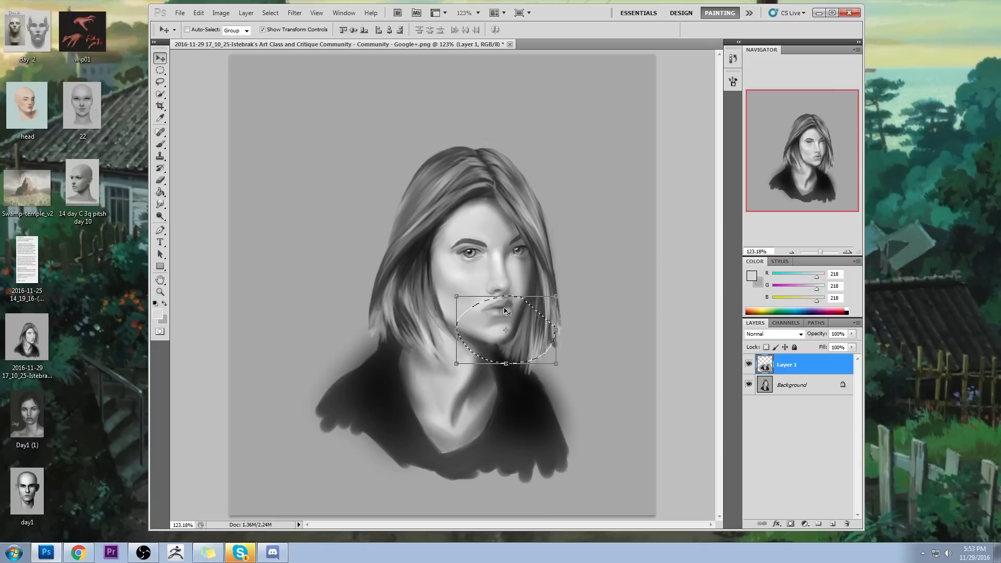
key(l)
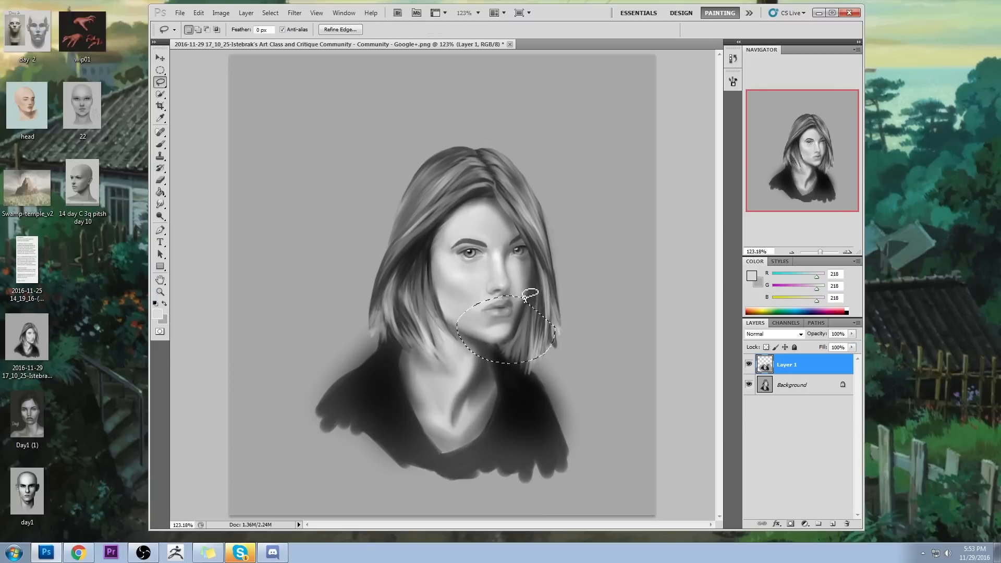
drag(504, 302, 477, 365)
key(v)
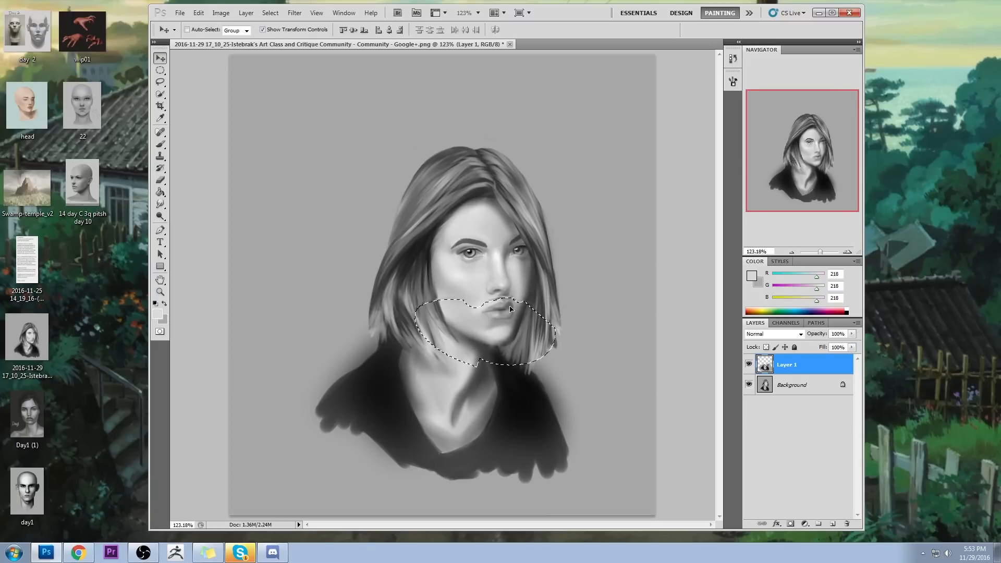
key(m)
right_click(502, 233)
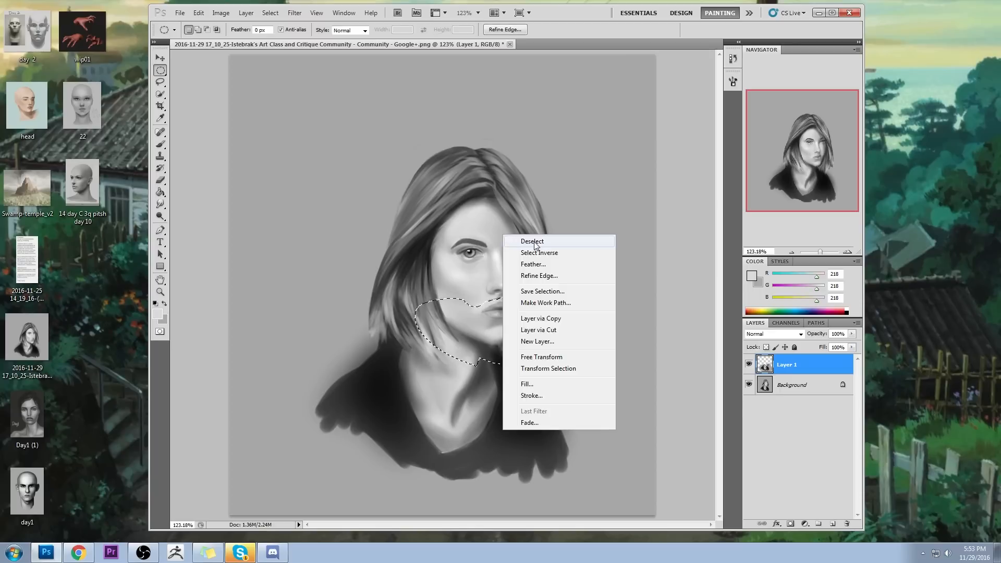
click(536, 243)
Sample nearby greys with the Brush and paint over the seams beneath the nose, on the cheek and along the hair edge.
key(b)
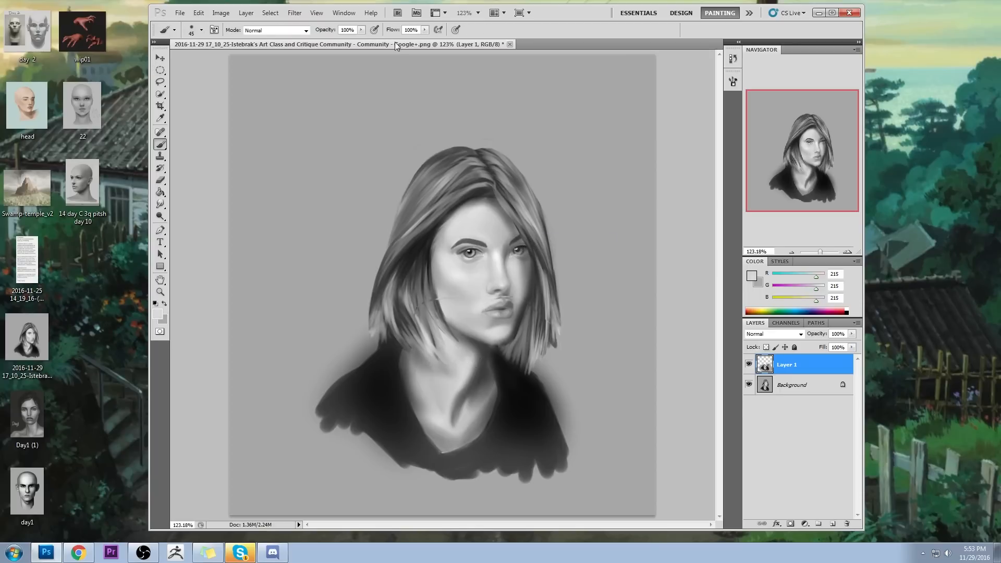
click(361, 30)
click(219, 153)
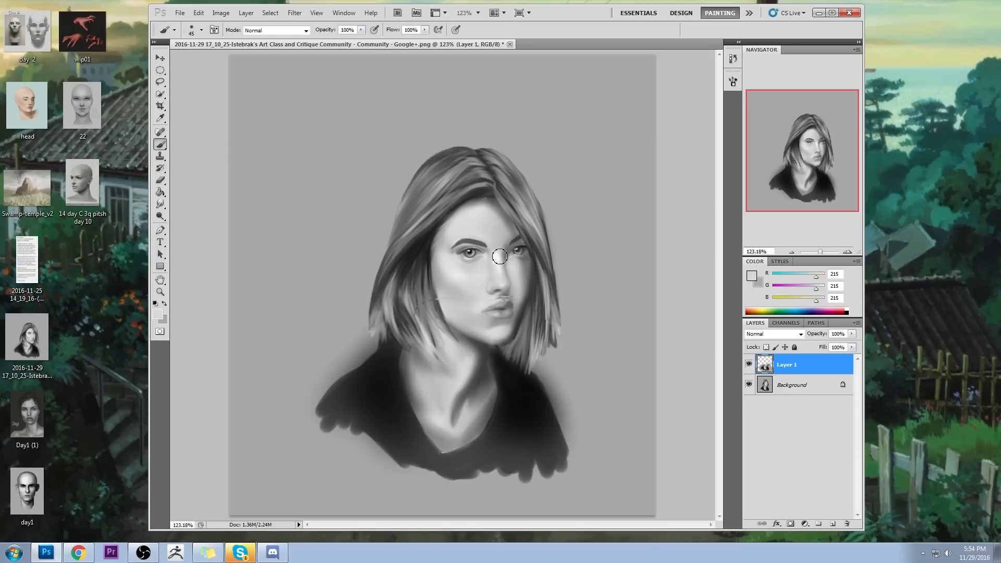
alt+click(510, 295)
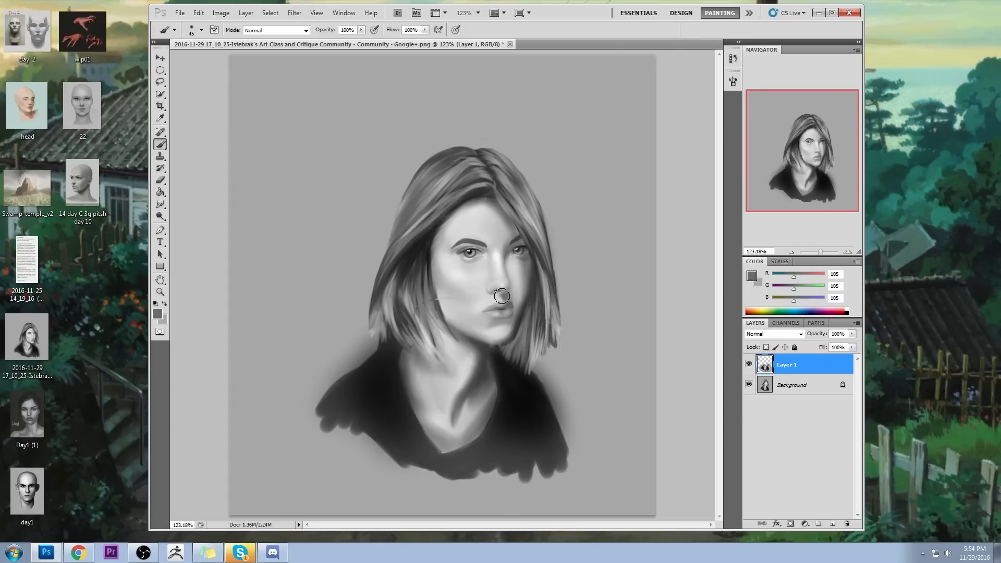
alt+click(514, 297)
alt+click(463, 296)
alt+click(526, 296)
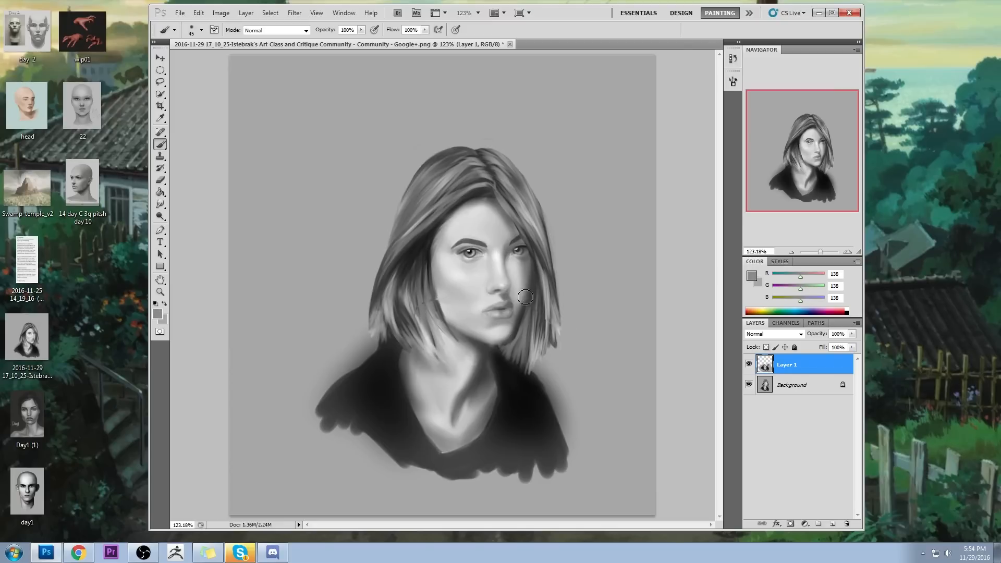
alt+click(527, 301)
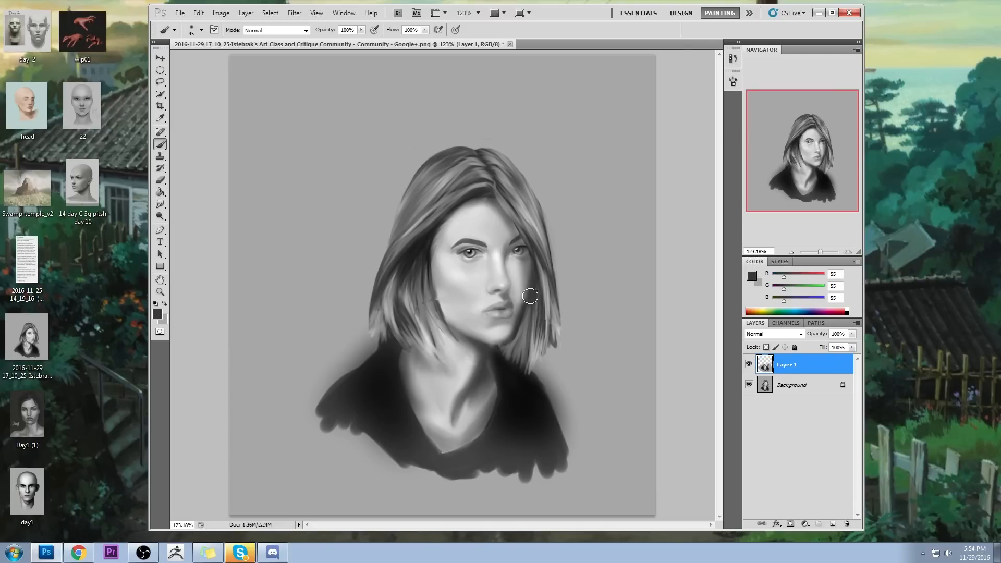
Switch Layer 1 off and on to check the retouched lower face against the original.
click(749, 366)
click(750, 367)
click(752, 366)
click(753, 367)
key(ctrl+minus)
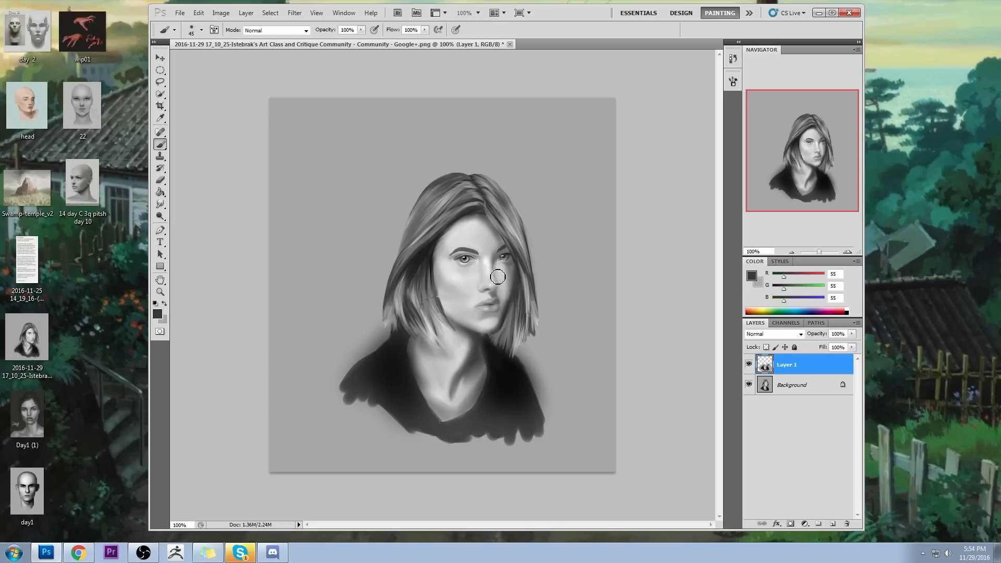
Merge Layer 1 into the Background and blend the hair strands with the Smudge tool at 34% strength.
drag(160, 203, 219, 225)
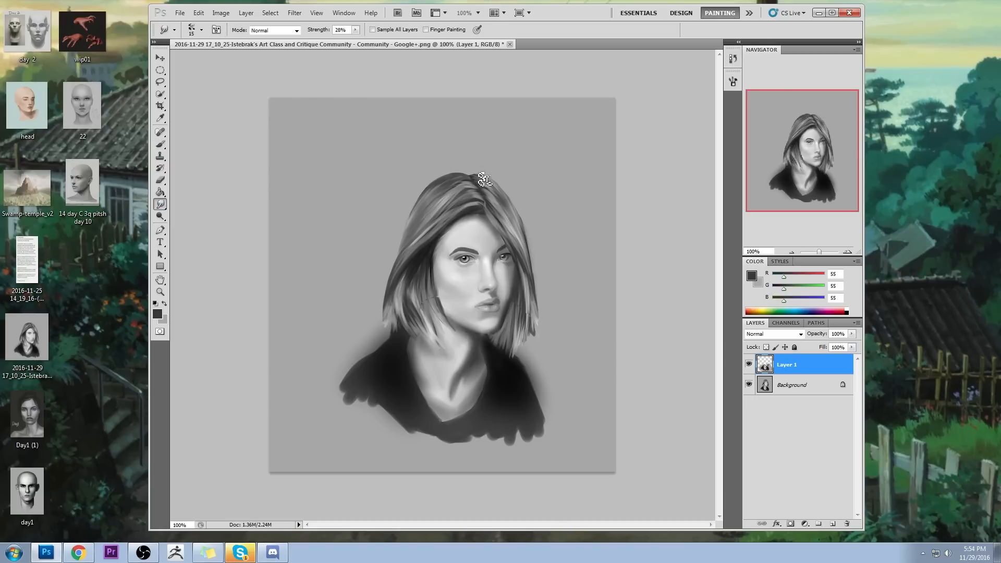
right_click(797, 369)
click(828, 359)
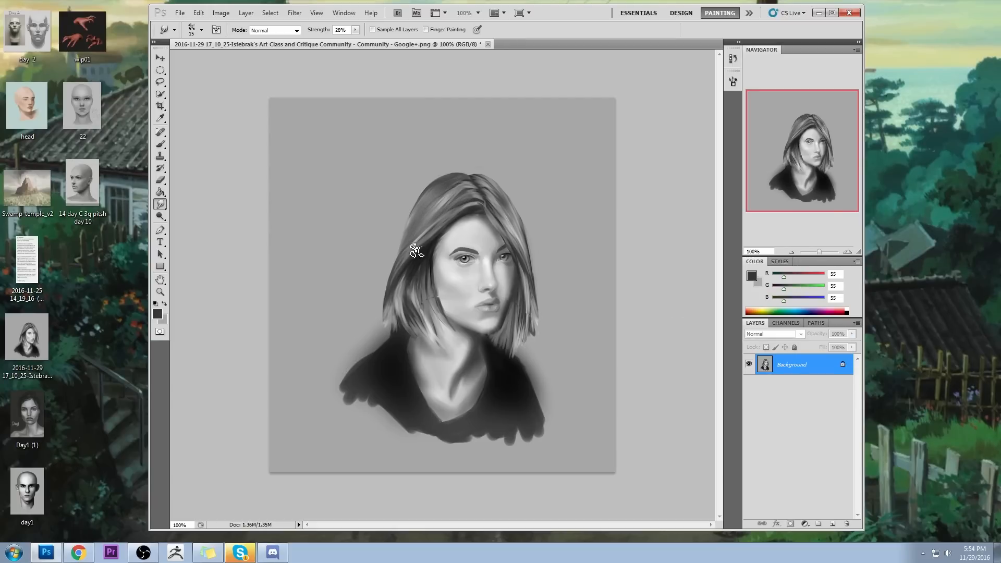
drag(359, 42, 360, 42)
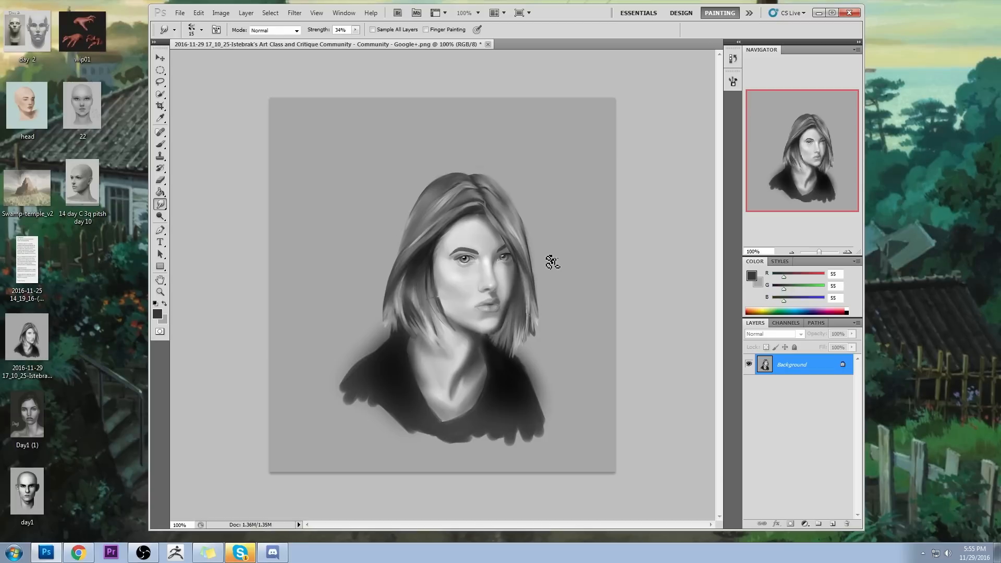
key(alt+Tab)
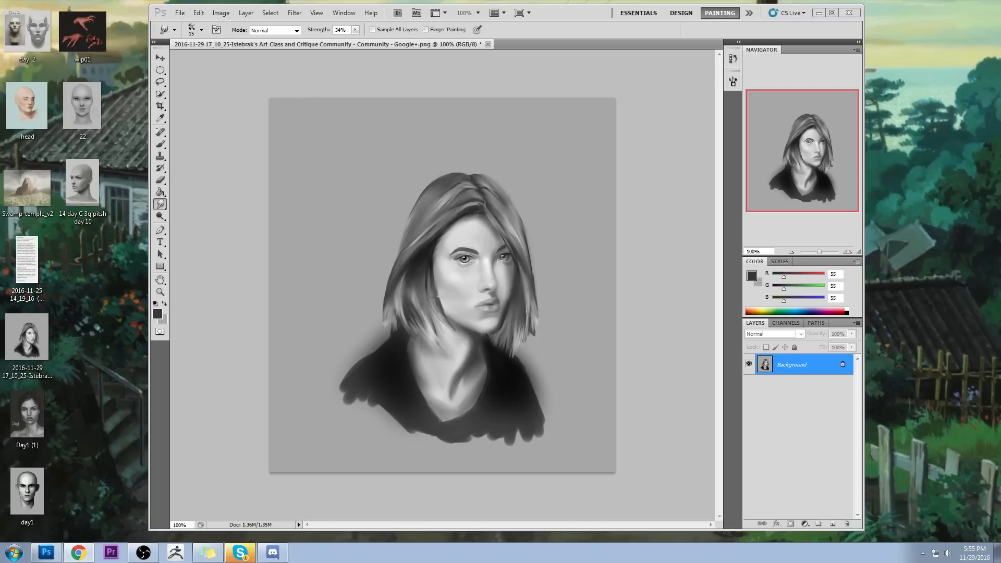
click(642, 183)
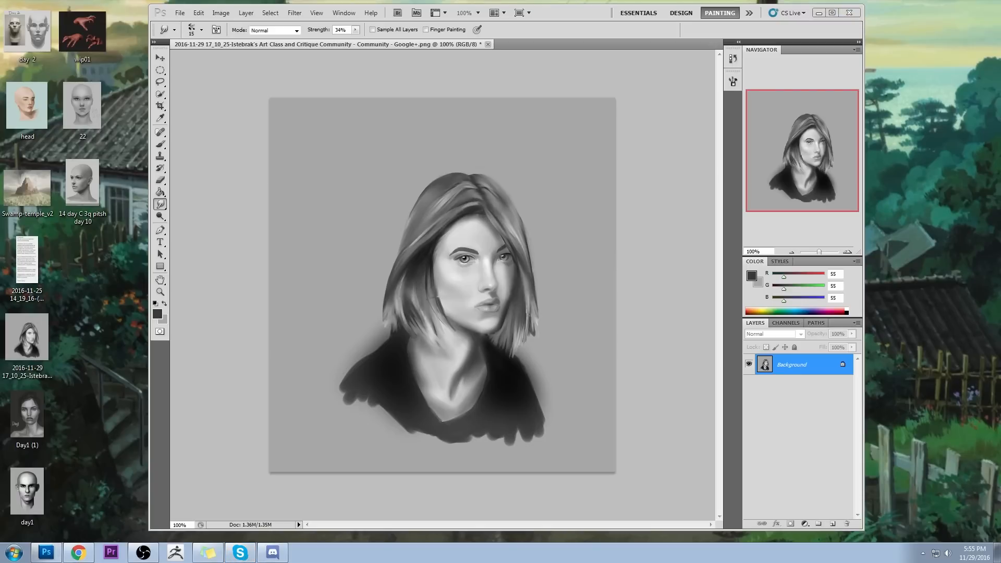
click(646, 137)
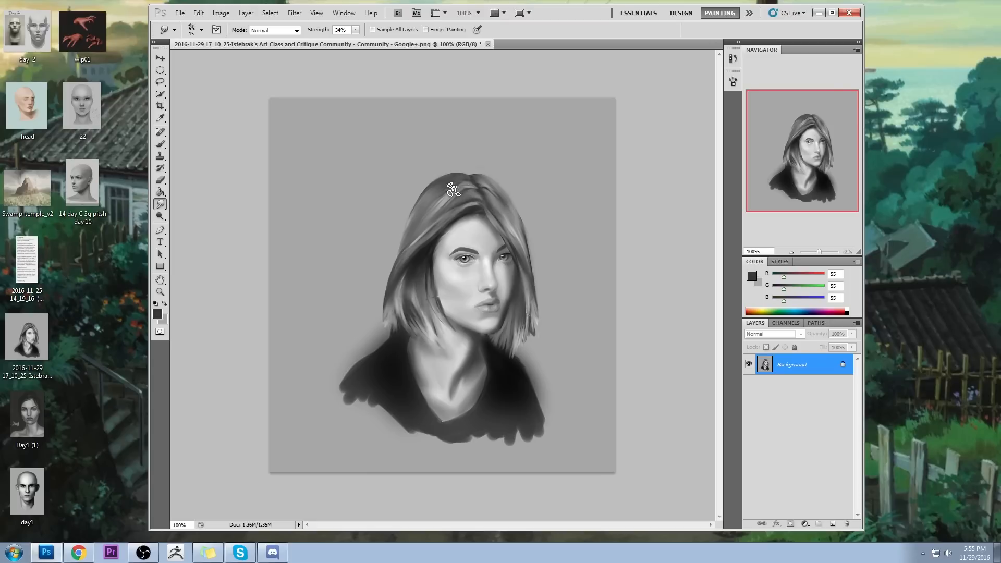
Switch to the Brush tool and choose a textured brush tip from the presets.
key(b)
right_click(453, 205)
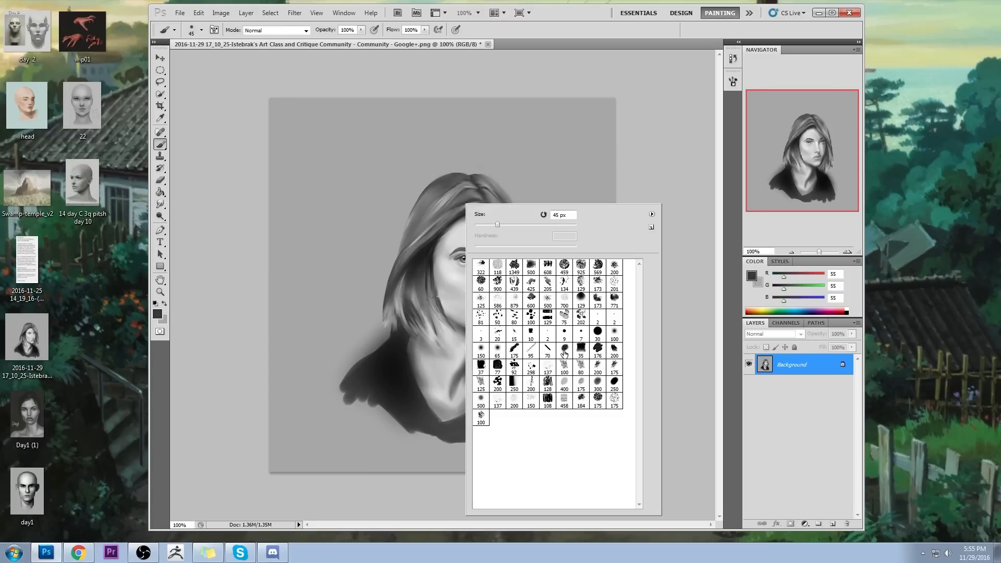
click(514, 349)
click(614, 350)
click(646, 89)
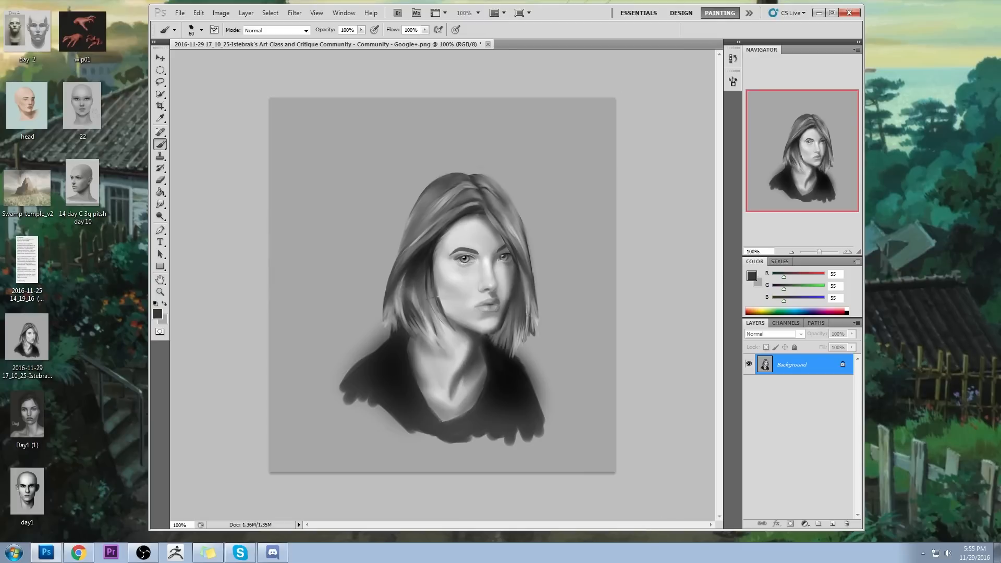
Sample a light grey from the hair at the crown and choose the 80 px textured brush tip from the presets.
key(bracketleft)
key(bracketleft)
key(bracketleft)
key(bracketleft)
key(bracketleft)
key(bracketleft)
key(bracketleft)
alt+click(448, 195)
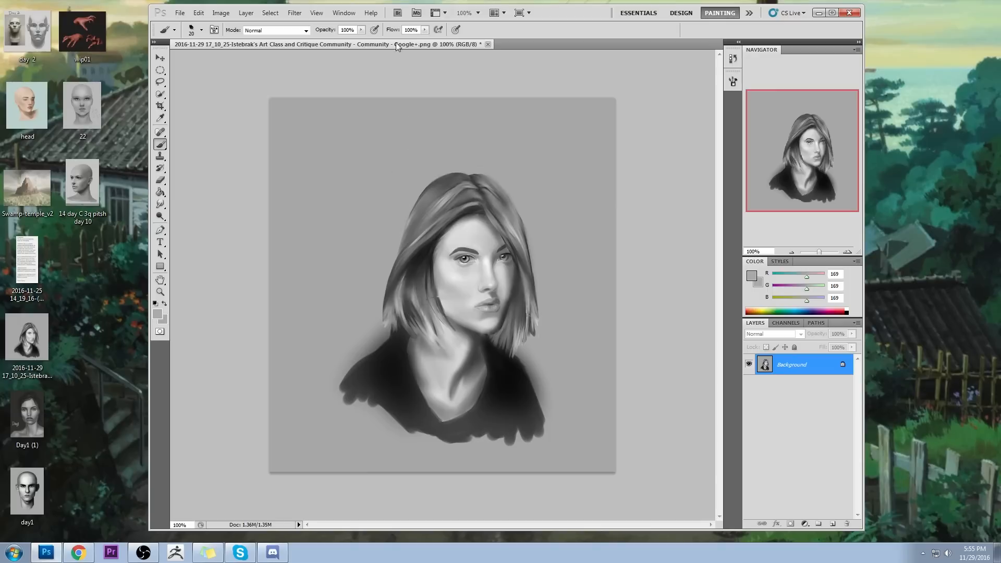
right_click(468, 188)
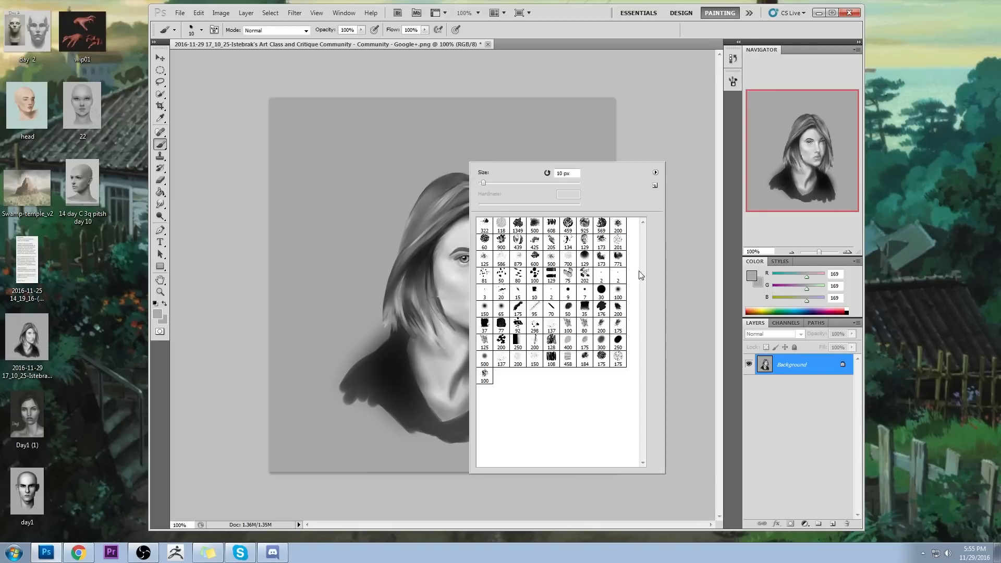
click(584, 325)
click(663, 149)
Reduce the brush to about 10 px, sample a light grey and paint fine light strands through the hair.
key(bracketleft)
key(bracketleft)
key(bracketleft)
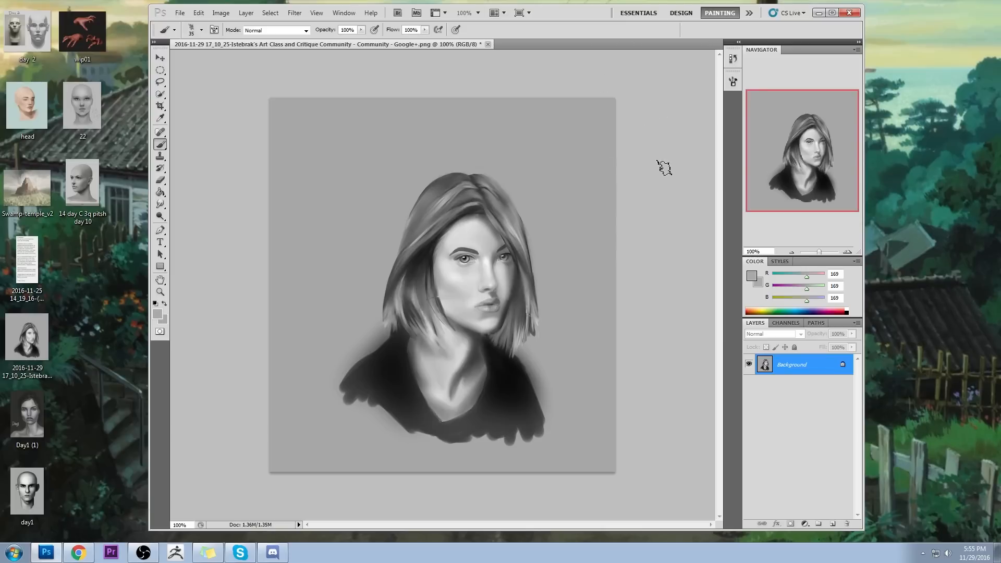
key(bracketleft)
key(bracketleft)
key(bracketleft)
key(bracketleft)
key(bracketleft)
alt+click(452, 197)
key(bracketright)
key(bracketright)
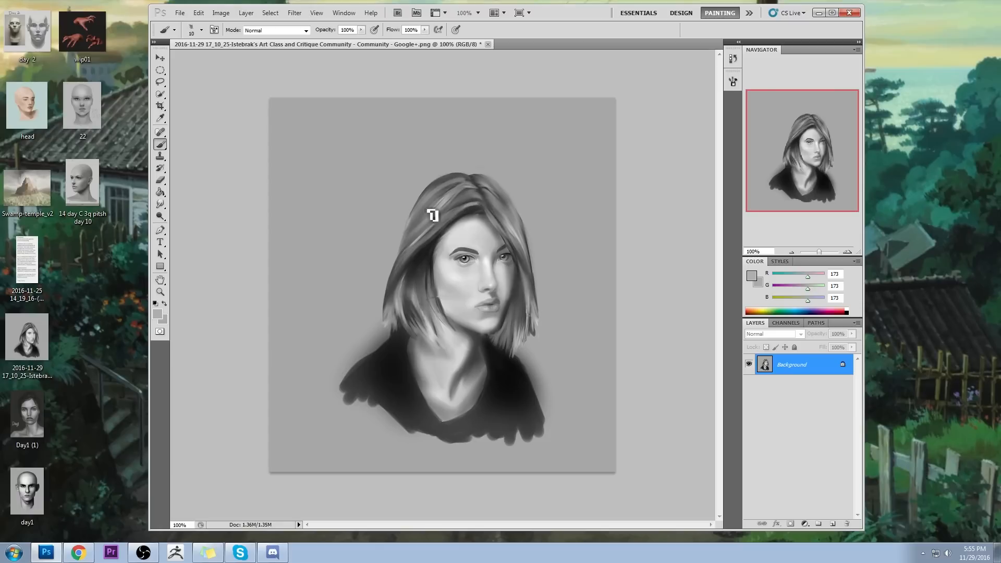
key(bracketleft)
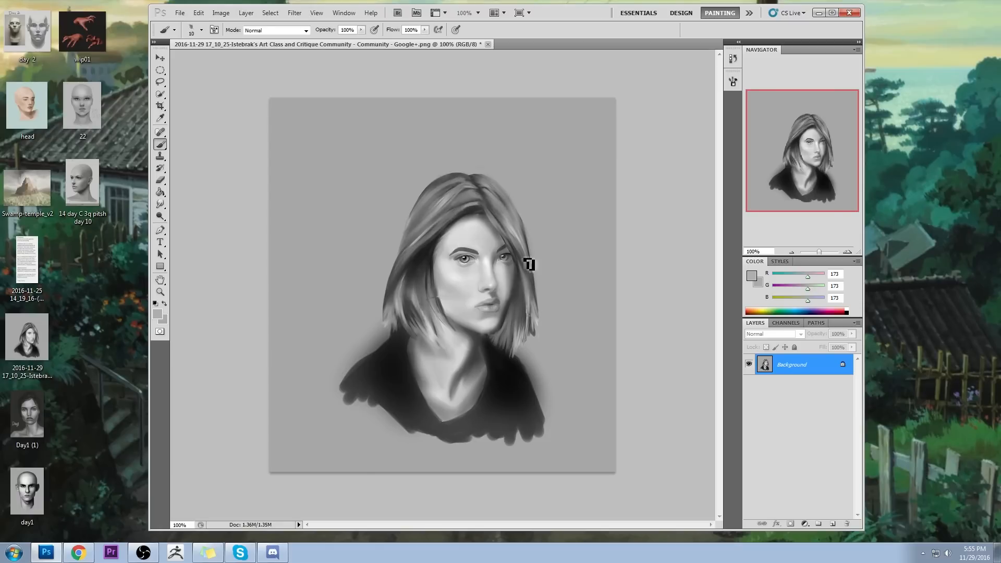
Paint darker strands into the hair with sampled mid and dark greys, then blend them with the Smudge tool at 34% strength.
alt+click(438, 292)
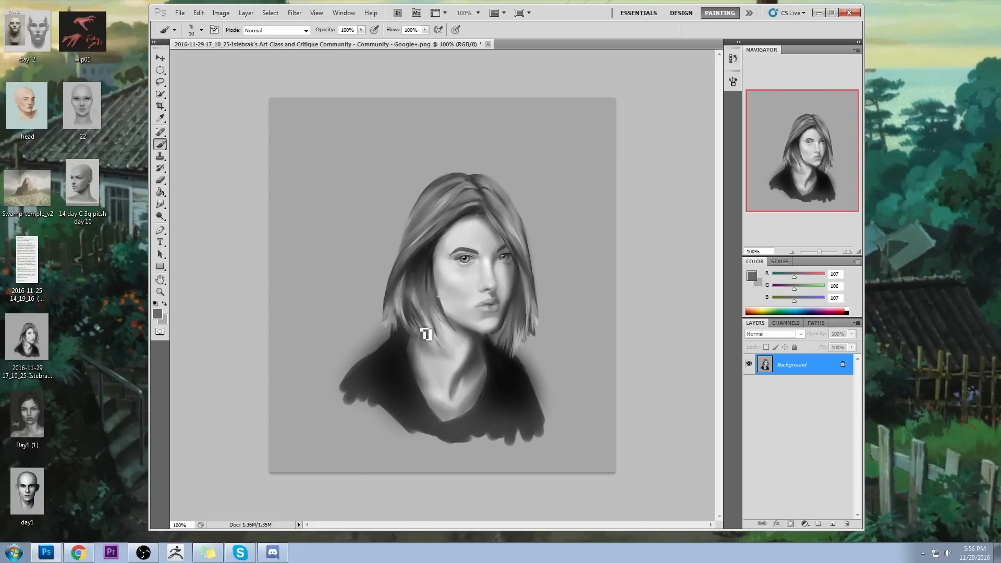
alt+click(420, 257)
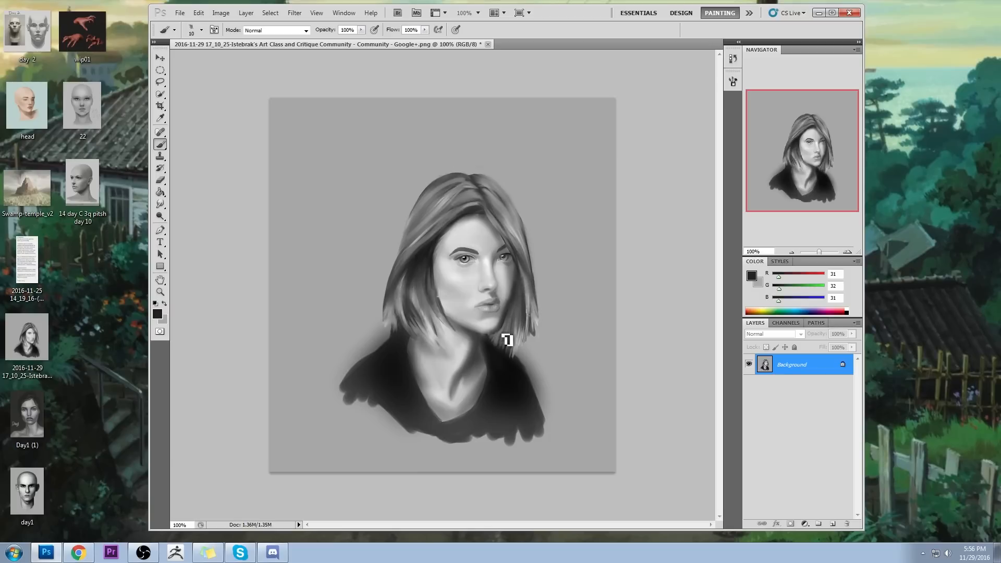
click(160, 204)
click(190, 223)
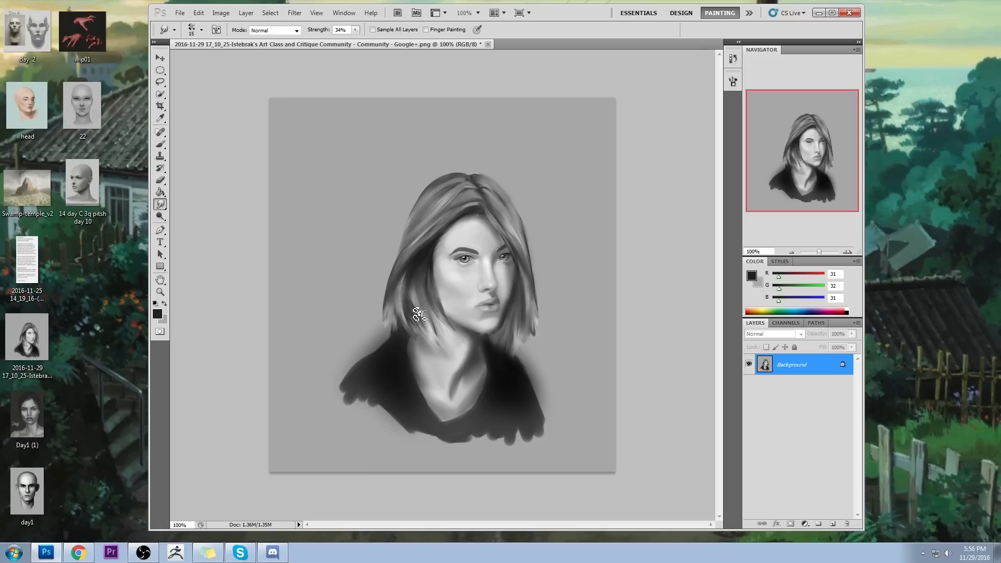
Soften the hard edges of the woman's eyebrows with the Smudge tool at 34% strength.
key(z)
drag(419, 215, 534, 309)
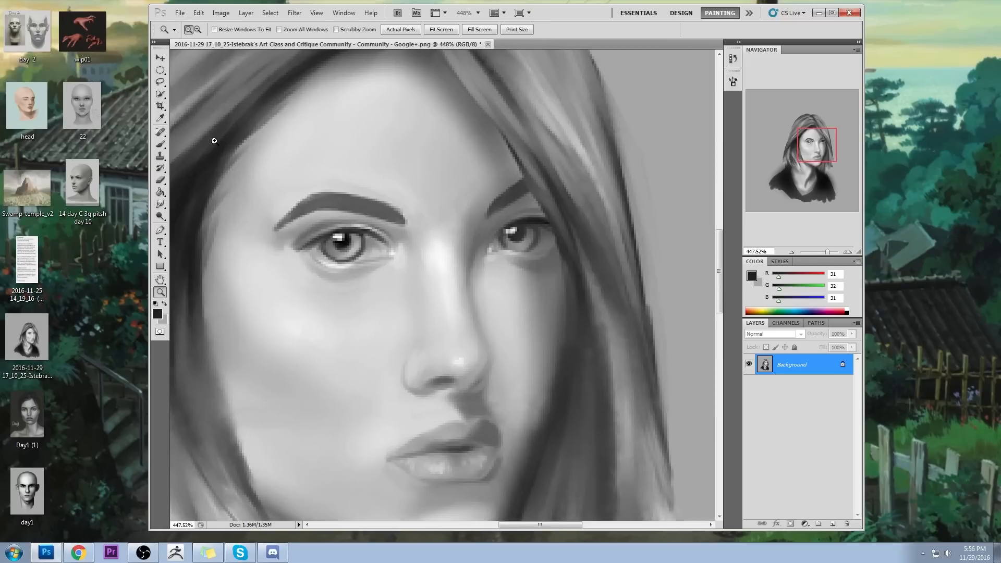
click(163, 205)
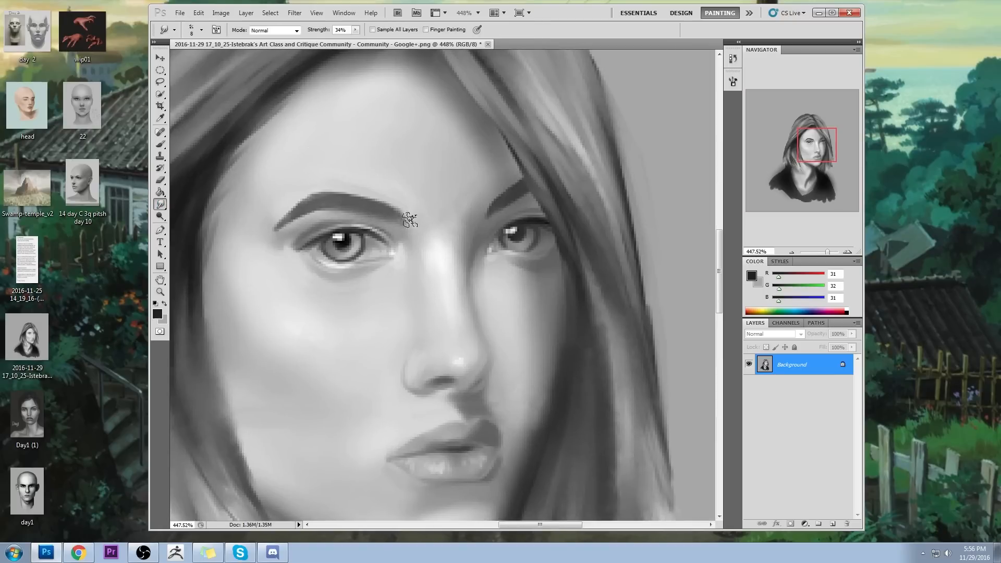
key(alt)
key(alt)
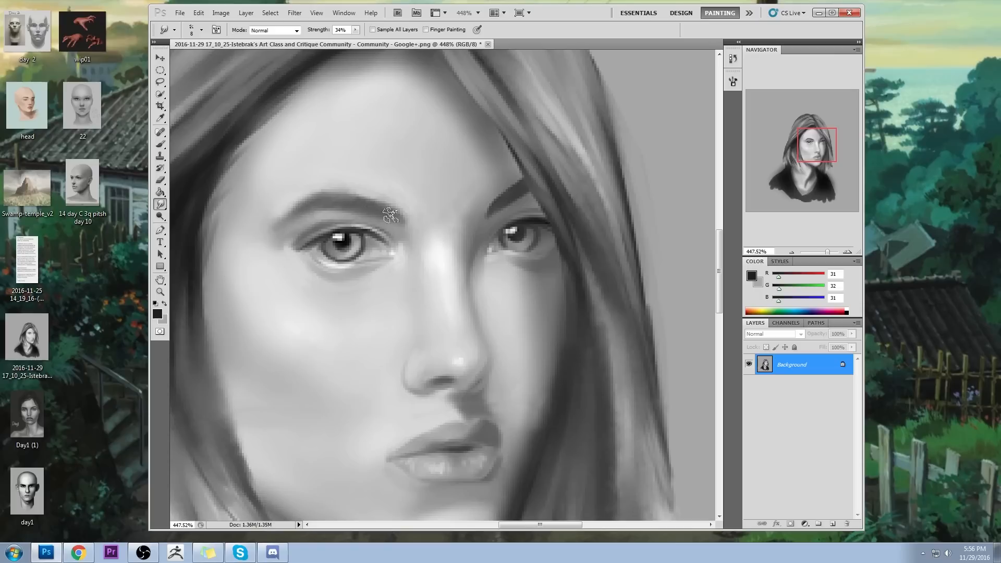
key(ctrl+0)
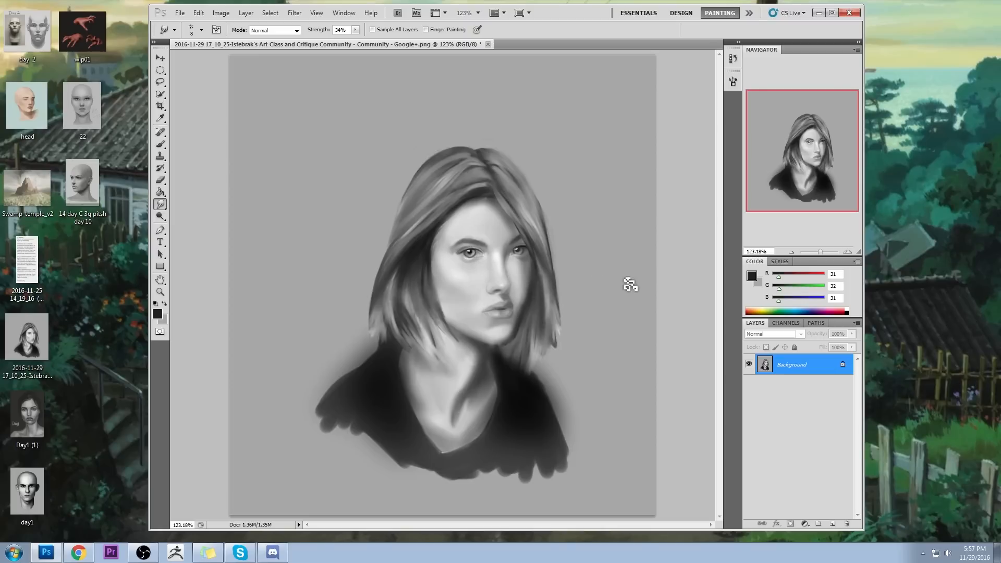
Add a new layer and set the foreground colour to pure red (255, 0, 0).
click(832, 524)
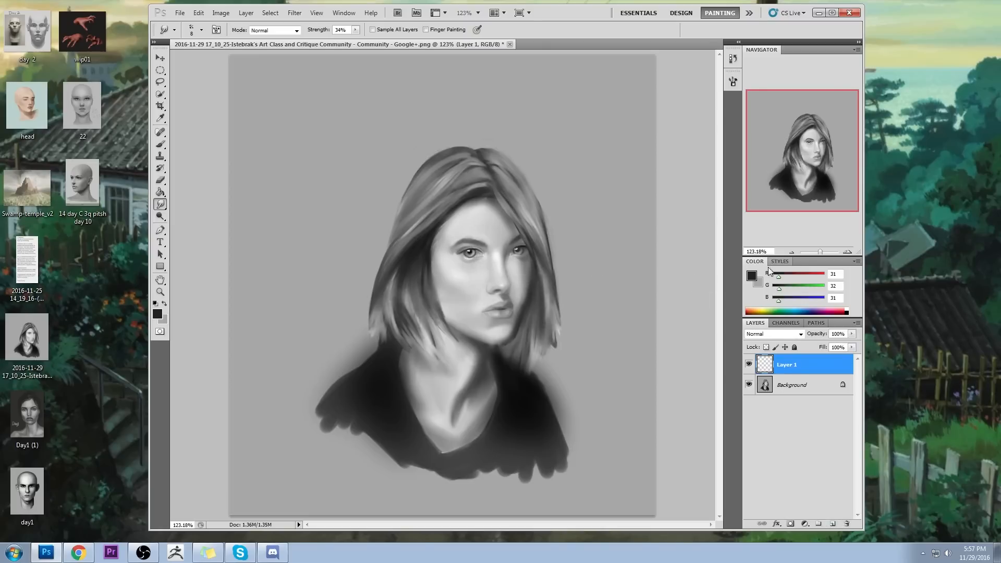
click(752, 276)
click(716, 222)
click(926, 84)
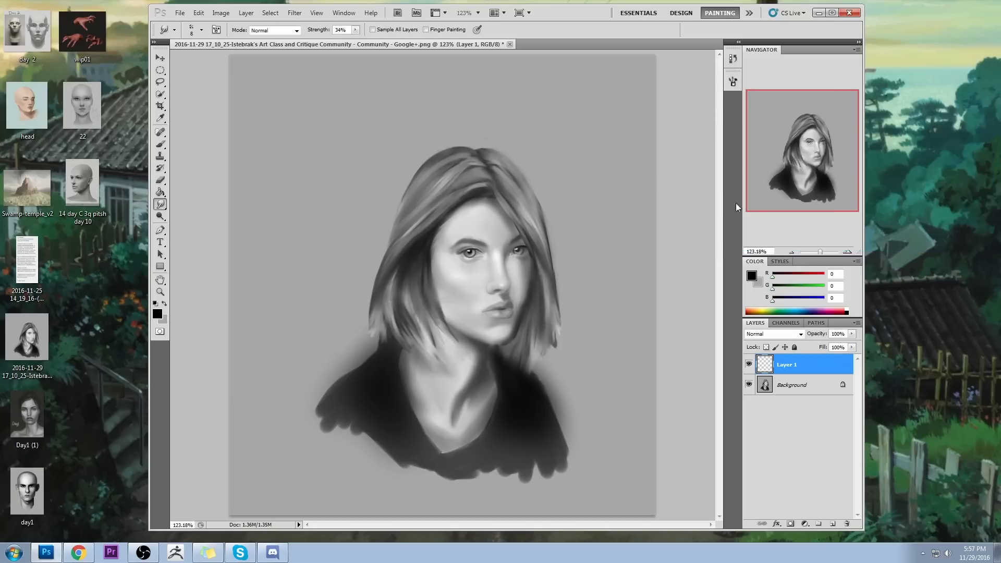
drag(800, 281, 826, 275)
Try marking the hair and facial features with red brush strokes, and undo them.
key(b)
drag(417, 230, 415, 234)
mouse_move(495, 173)
mouse_down()
mouse_move(465, 183)
mouse_move(496, 176)
mouse_up()
mouse_move(505, 284)
mouse_down()
mouse_move(509, 301)
mouse_move(479, 311)
mouse_up()
key(ctrl+alt+z)
key(ctrl+alt+z)
key(ctrl+alt+z)
key(ctrl+alt+z)
key(ctrl+alt+z)
Mark the eyes, nose and mouth in red, try outlines around the face, and undo the annotations.
drag(503, 308, 497, 293)
drag(501, 293, 507, 296)
drag(468, 252, 520, 251)
mouse_move(493, 177)
mouse_down()
mouse_move(411, 245)
mouse_move(543, 320)
mouse_move(474, 183)
mouse_up()
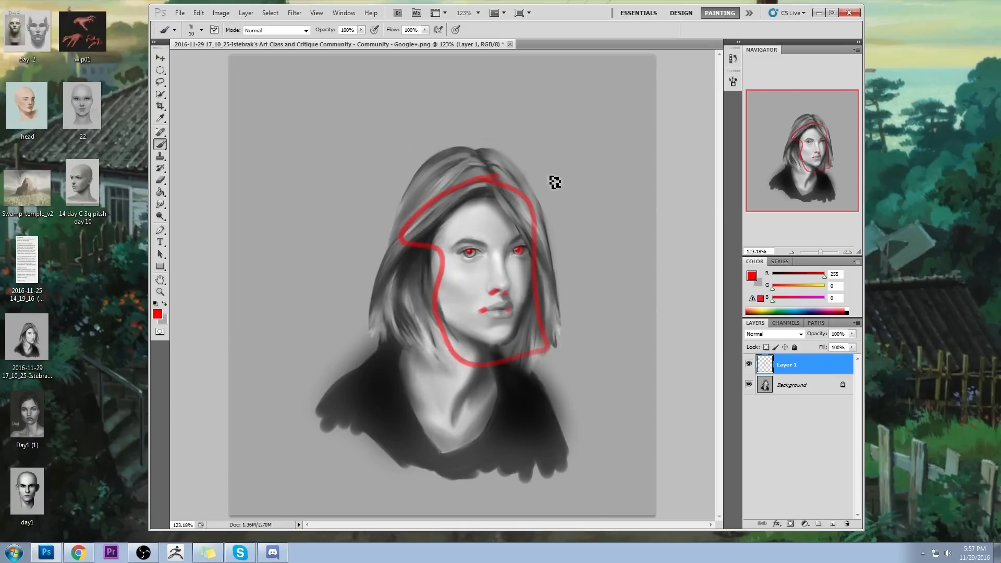
key(ctrl+z)
mouse_move(476, 217)
mouse_down()
mouse_move(495, 275)
mouse_move(479, 211)
mouse_up()
mouse_move(521, 274)
mouse_down()
mouse_move(521, 331)
mouse_move(452, 320)
mouse_move(486, 274)
mouse_up()
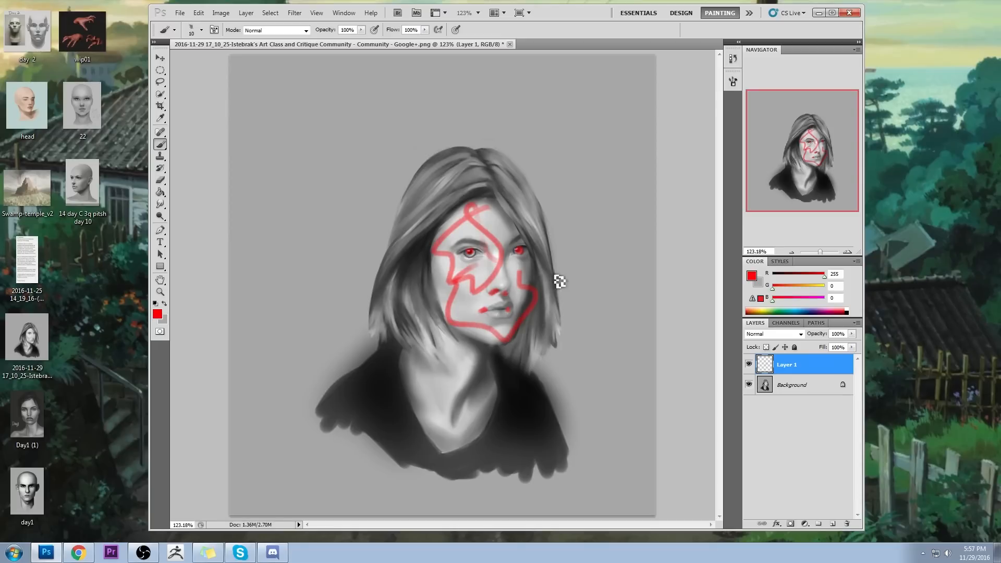
key(ctrl+alt+z)
key(ctrl+alt+z)
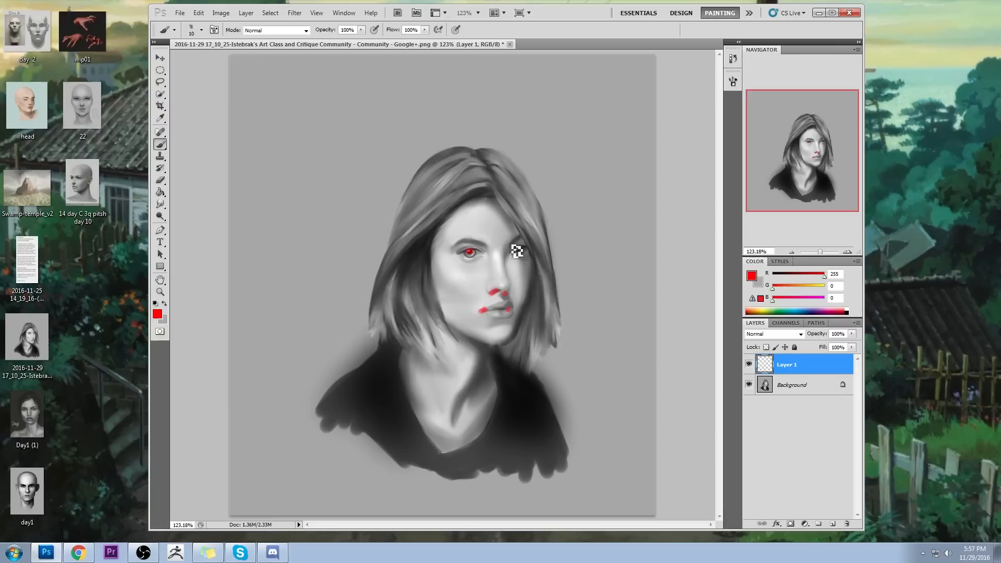
key(ctrl+alt+z)
Merge the annotation layer into the Background, then save and close the woman's portrait.
right_click(818, 361)
click(854, 359)
click(487, 44)
click(471, 220)
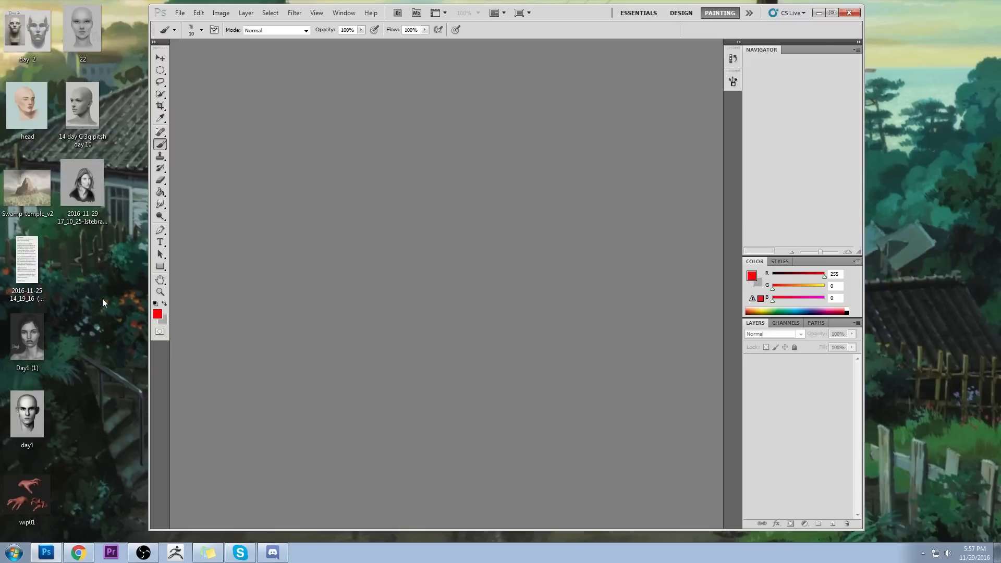
Open day1.png and copy a lasso selection around the bald man's mouth to a new layer.
click(34, 423)
drag(192, 379, 194, 378)
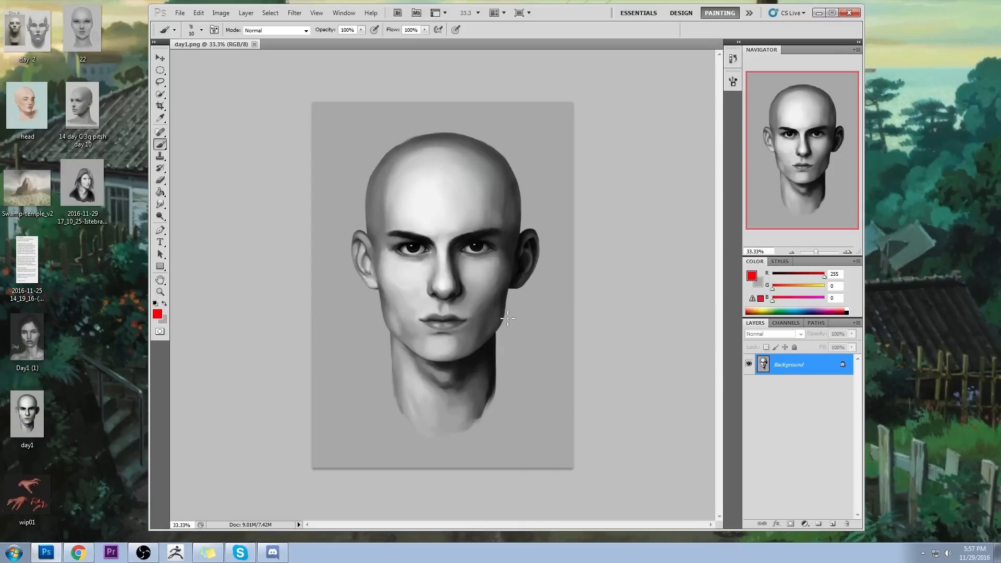
key(l)
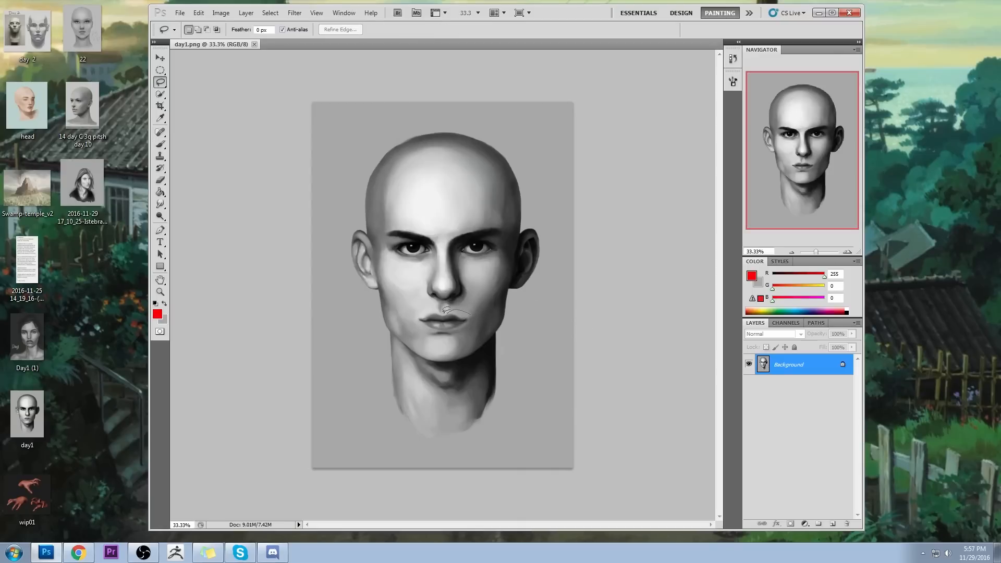
drag(482, 306, 482, 309)
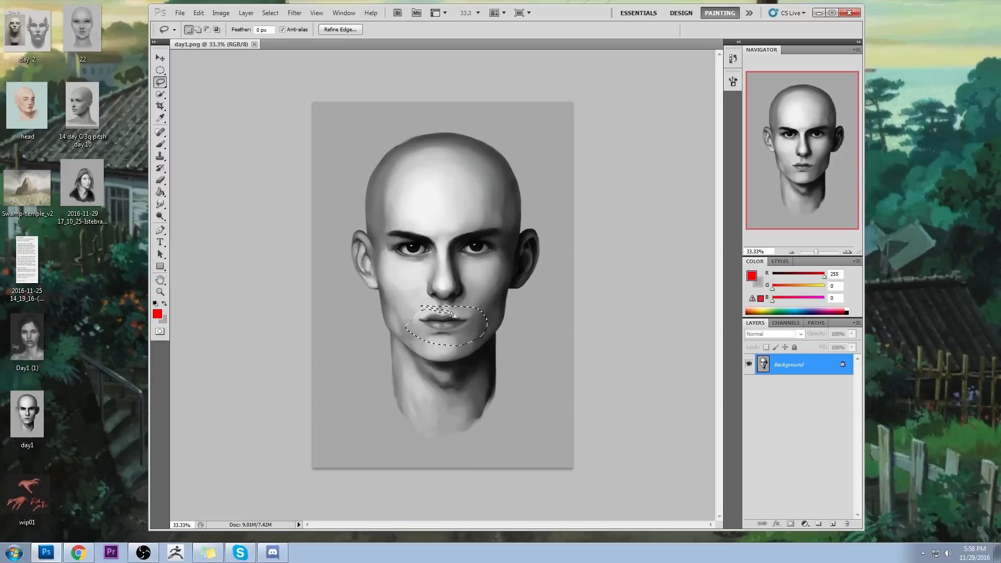
key(ctrl+j)
Scale the copied mouth proportionally to about 113% and soften its edges with the Eraser.
key(v)
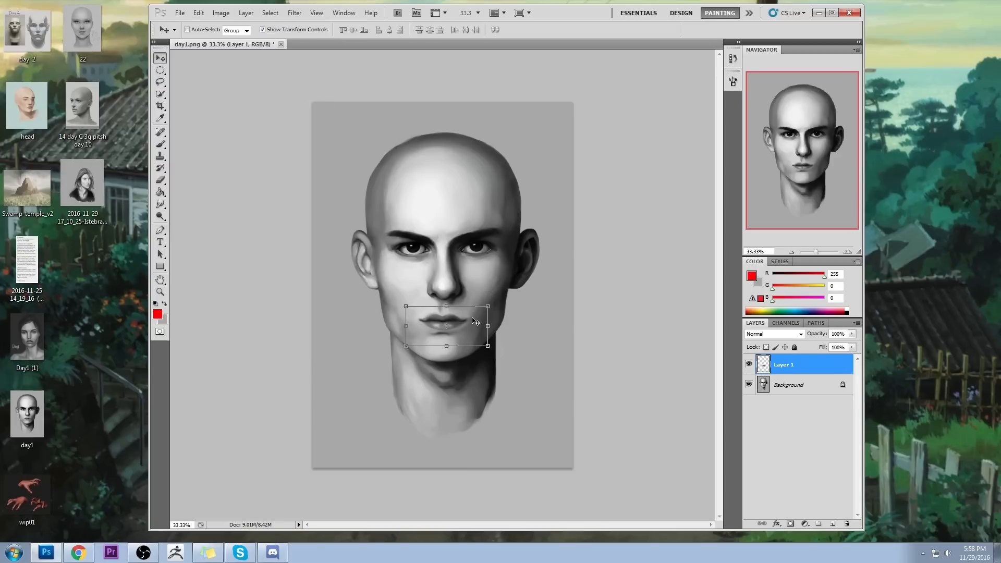
drag(487, 307, 468, 321)
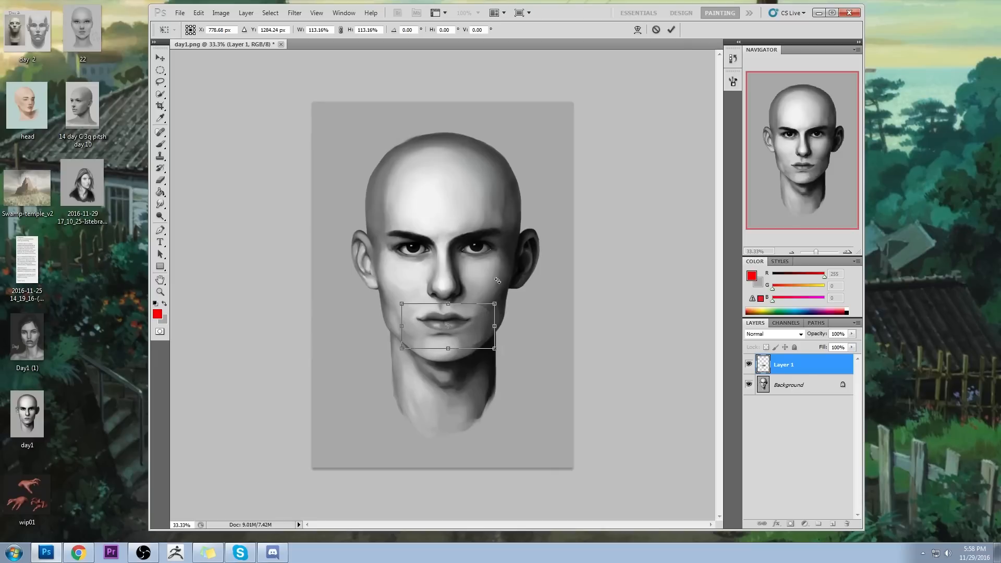
click(671, 31)
key(e)
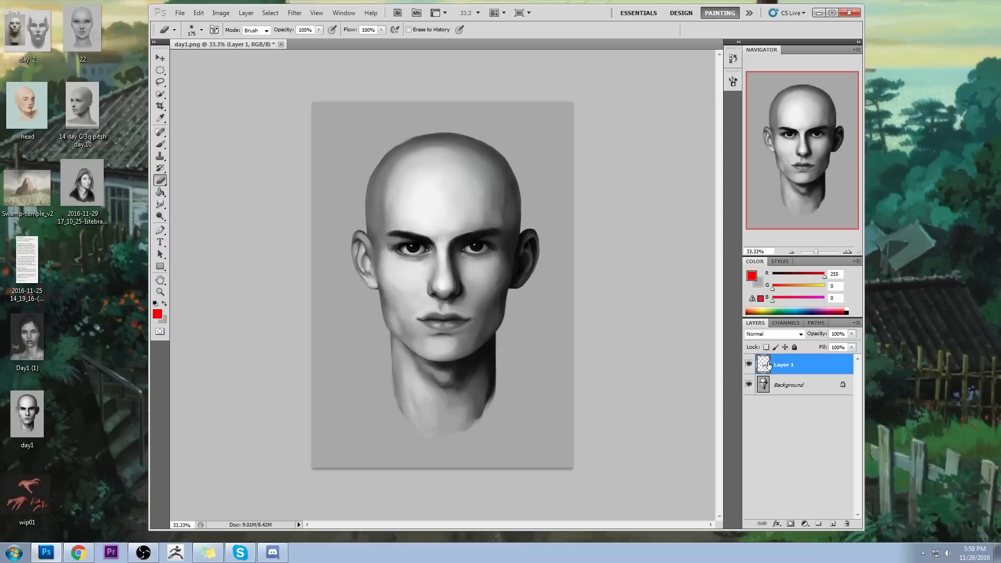
Switch Layer 1 off and on repeatedly to compare the enlarged mouth with the original.
click(749, 365)
click(749, 365)
click(748, 364)
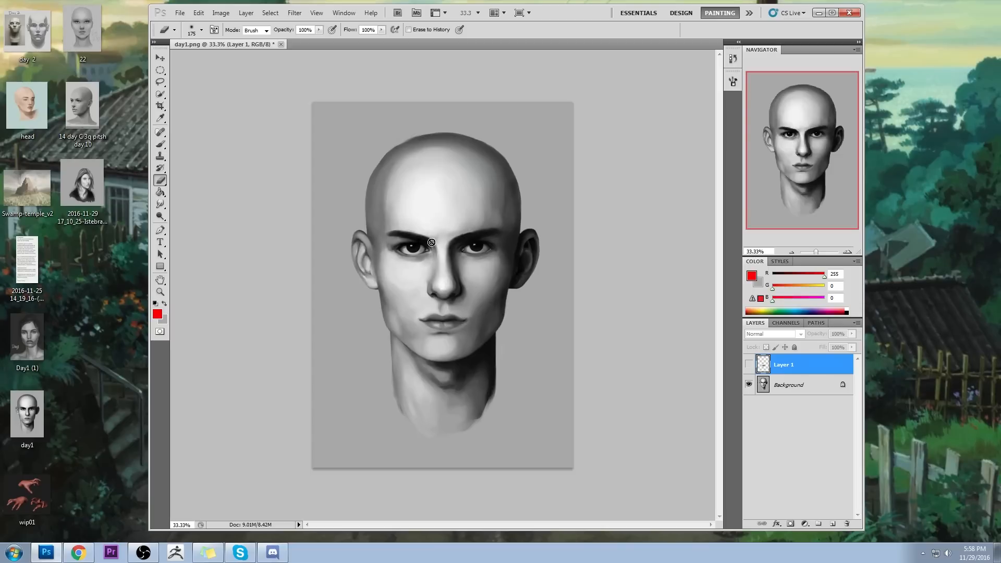
click(750, 366)
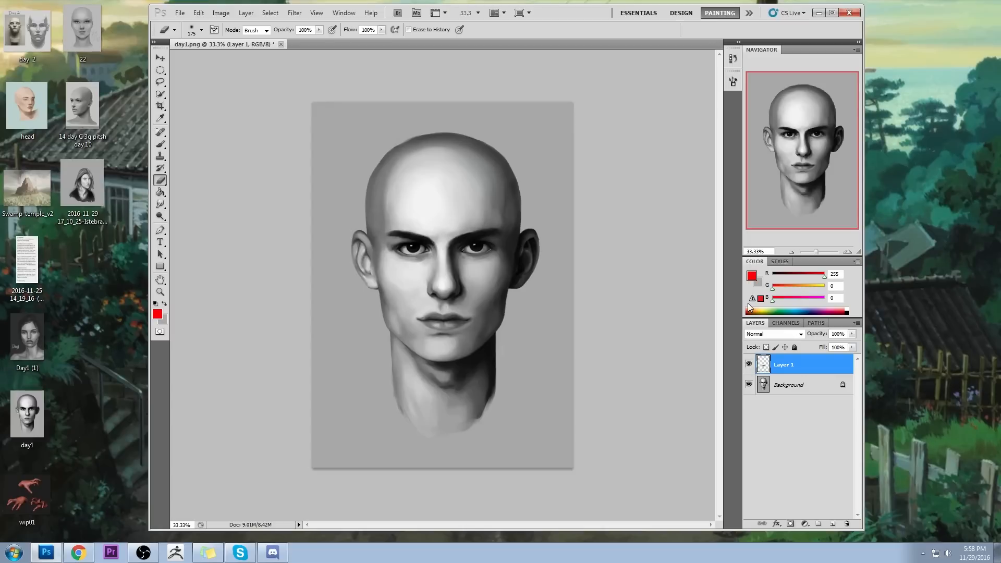
click(748, 365)
click(749, 365)
click(749, 365)
click(749, 365)
click(749, 366)
click(749, 365)
click(749, 365)
click(749, 364)
click(749, 365)
click(748, 365)
click(750, 365)
click(749, 366)
click(749, 366)
click(750, 366)
click(750, 368)
click(751, 368)
click(750, 368)
click(750, 368)
click(750, 367)
click(749, 366)
click(750, 365)
Move the enlarged mouth slightly lower on the face and compare it with the original.
key(v)
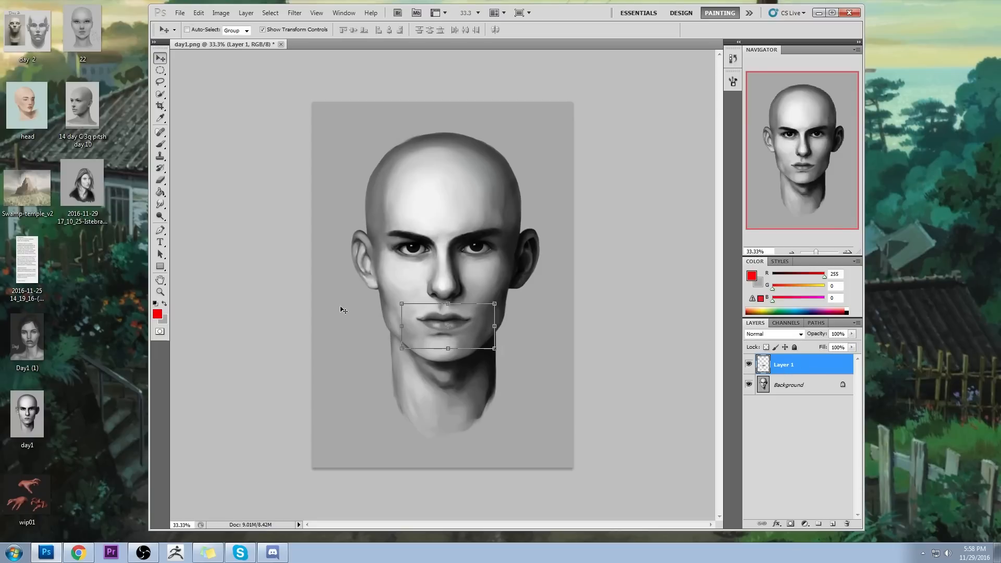
drag(484, 338, 483, 338)
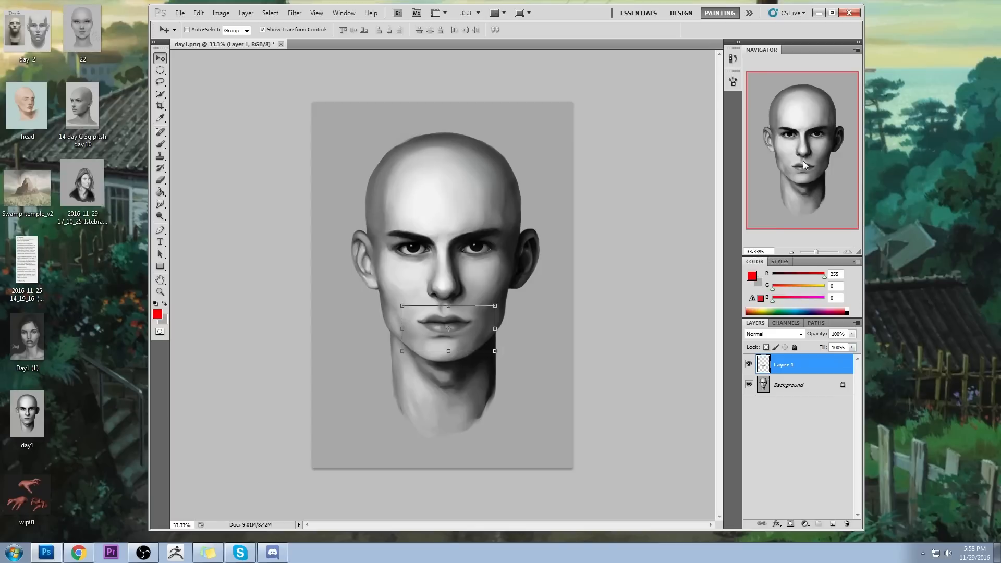
key(b)
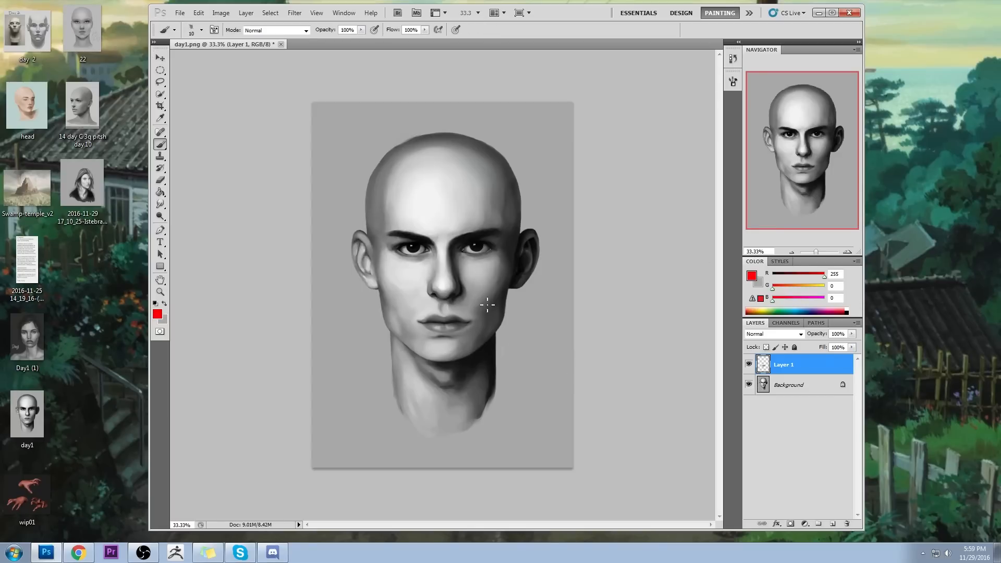
click(750, 362)
click(749, 363)
Merge the mouth correction on Layer 1 into the Background.
key(v)
right_click(818, 370)
click(839, 353)
key(b)
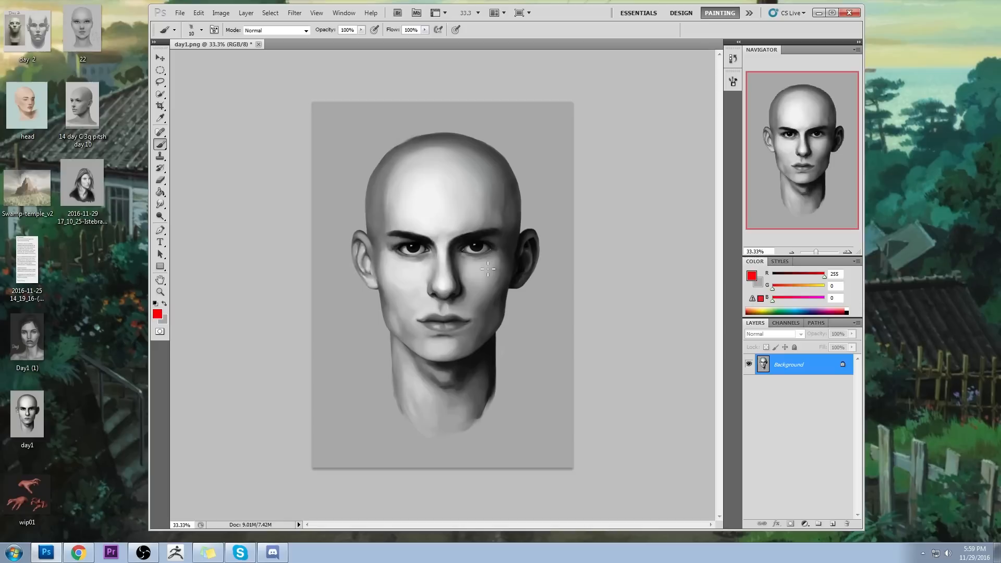
Blend the shading on the man's face with a 25 px Smudge tool at 34% strength.
click(164, 206)
click(198, 227)
key(bracketright)
key(bracketright)
key(bracketright)
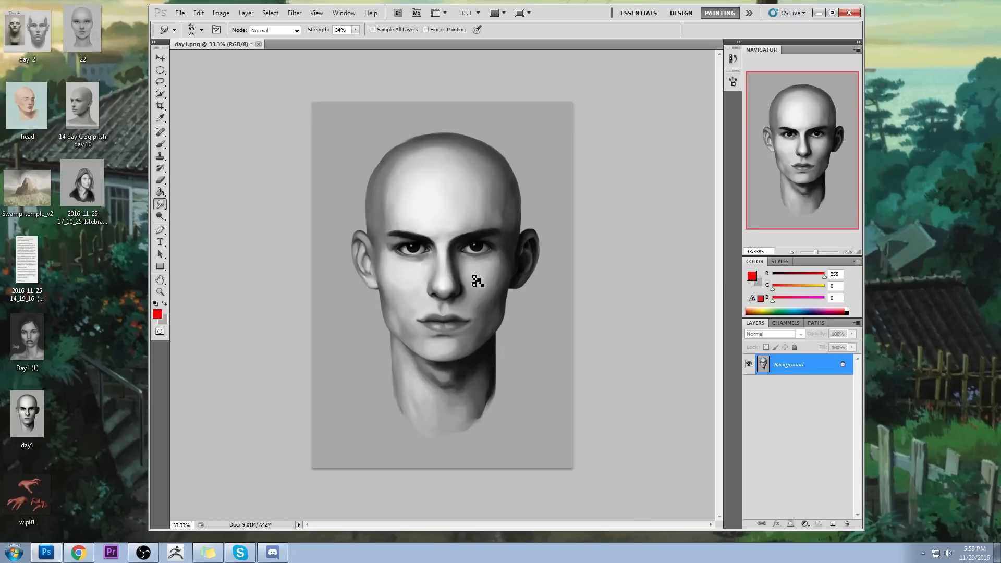
Switch to the Brush tool, sample a mid grey beside the nose and choose a textured brush tip from the presets.
key(b)
alt+click(423, 253)
right_click(425, 216)
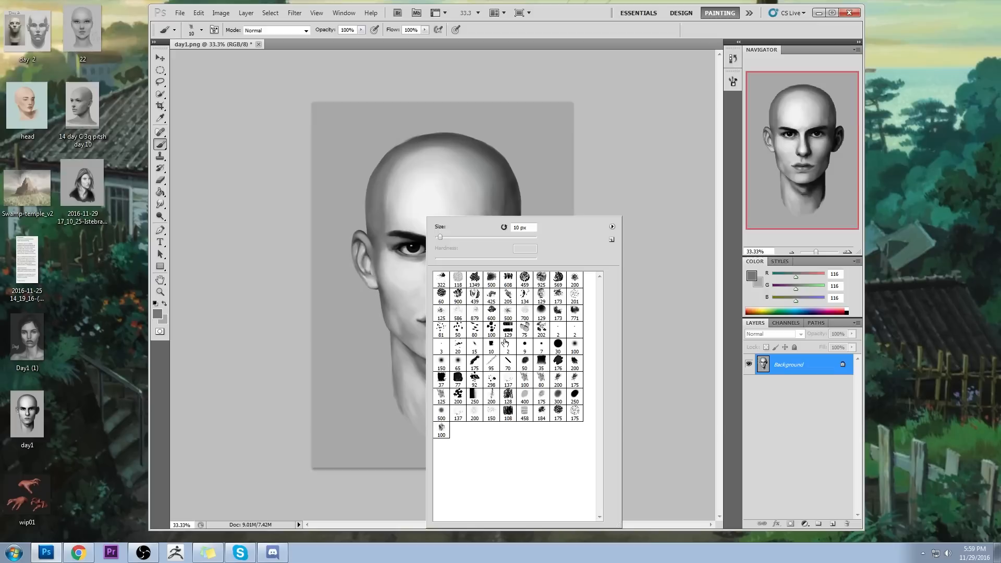
double_click(574, 362)
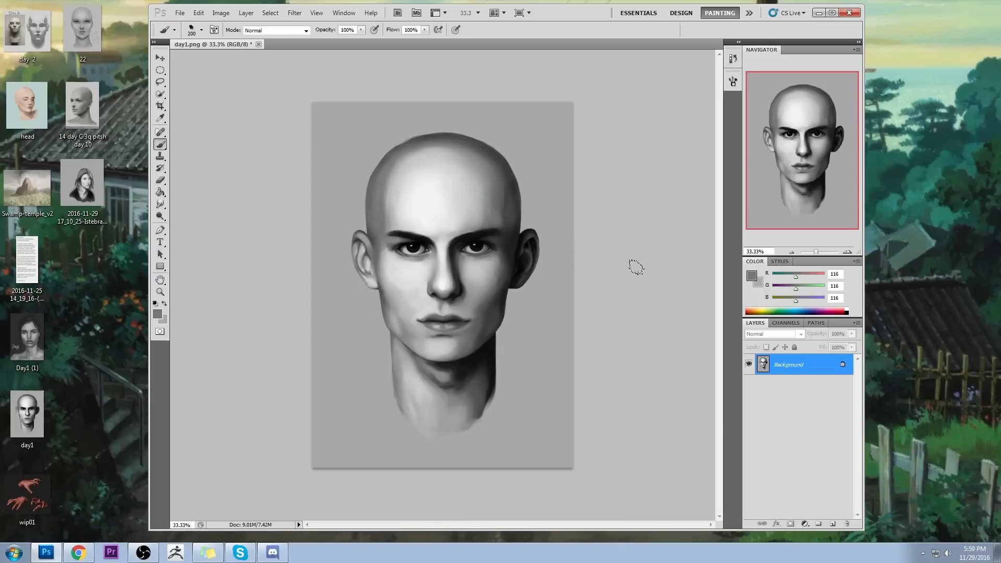
right_click(412, 185)
double_click(526, 354)
Sample light greys (228 and 218), paint lighter tones beneath both eyes and switch to the Smudge tool for blending.
alt+click(425, 268)
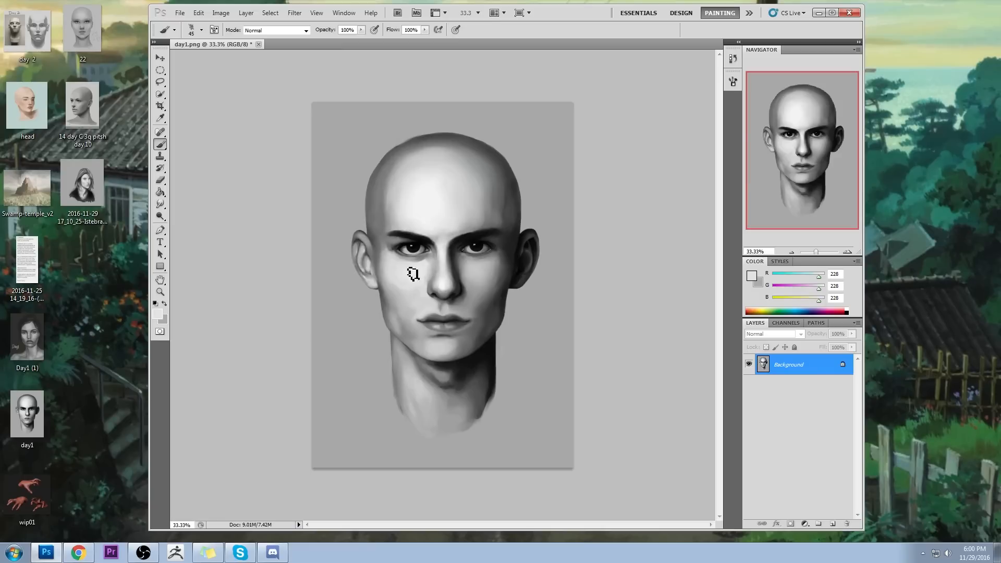
alt+click(478, 271)
drag(160, 204, 209, 225)
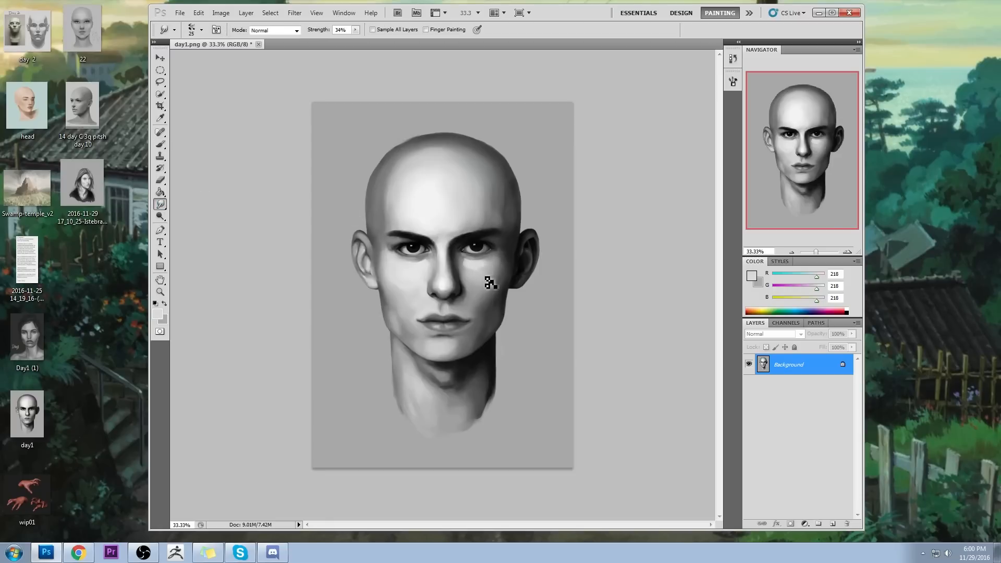
Darken the inner end of the brow beside the nose bridge with sampled dark greys (63 and 32), using a 30 px brush at 67% opacity.
key(b)
alt+click(470, 252)
alt+click(475, 248)
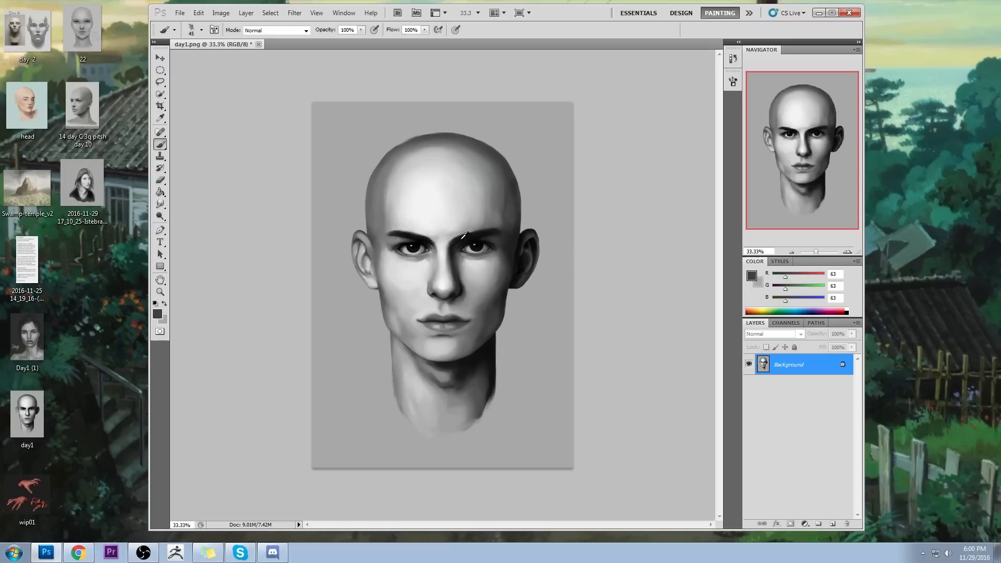
key(bracketleft)
key(bracketleft)
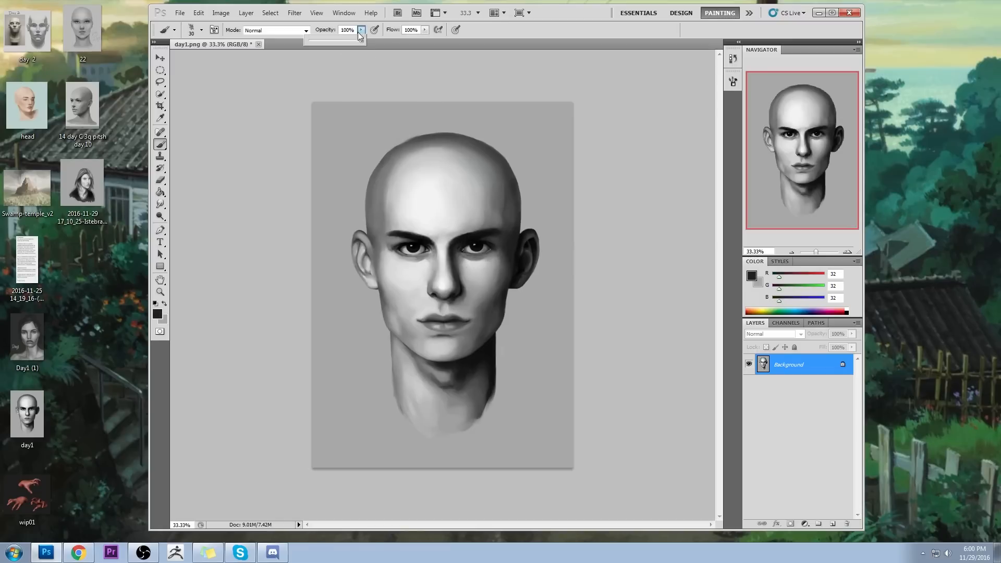
click(461, 226)
Sample light greys (212, 218 and 229), touch up the skin below the eyes and blend it with the Smudge tool.
alt+click(487, 270)
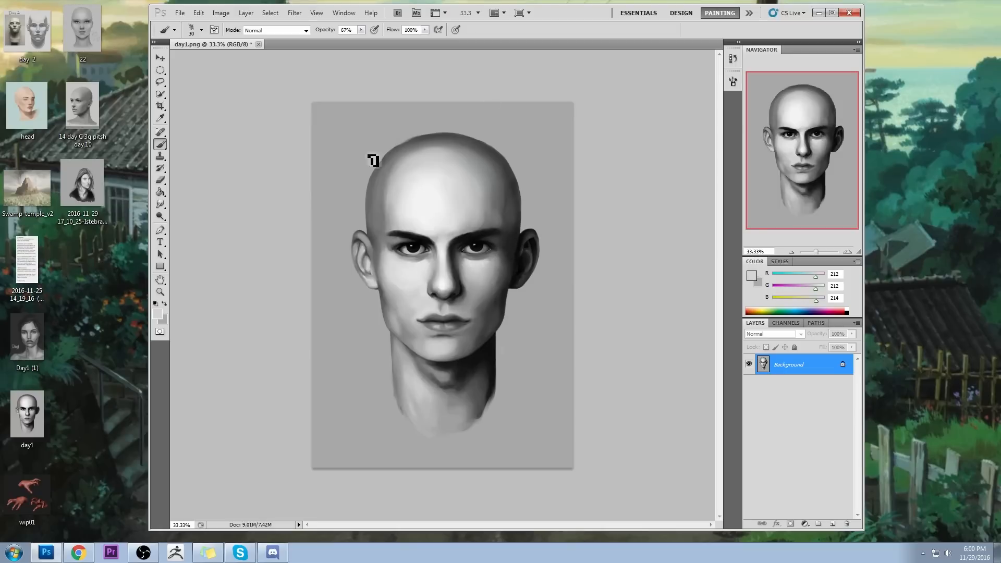
mouse_move(160, 204)
mouse_down()
mouse_move(176, 214)
mouse_move(231, 214)
mouse_up()
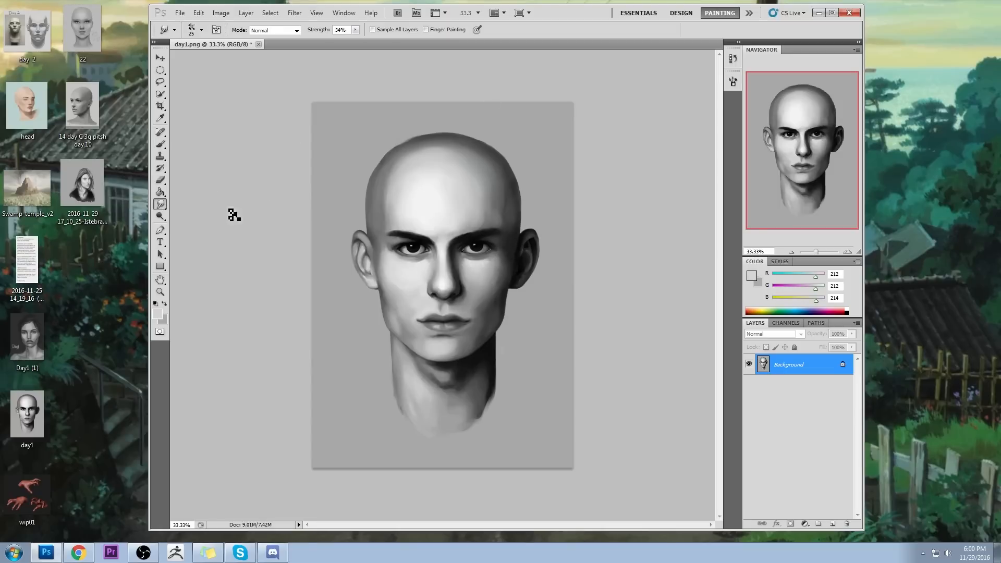
key(b)
alt+click(476, 269)
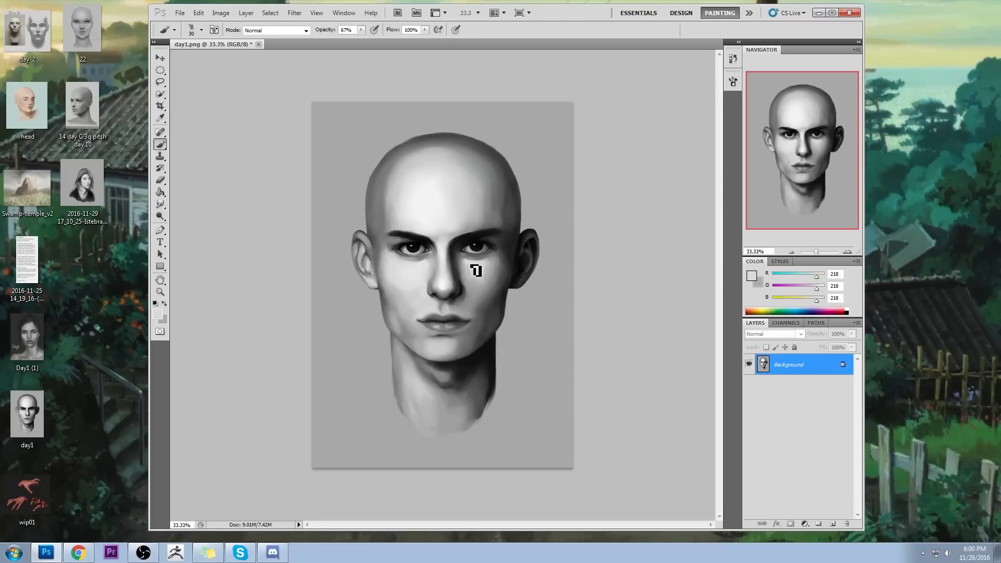
alt+click(426, 266)
Open the Liquify filter and reshape the sides of the head with an 855 px warp brush.
click(295, 13)
click(313, 83)
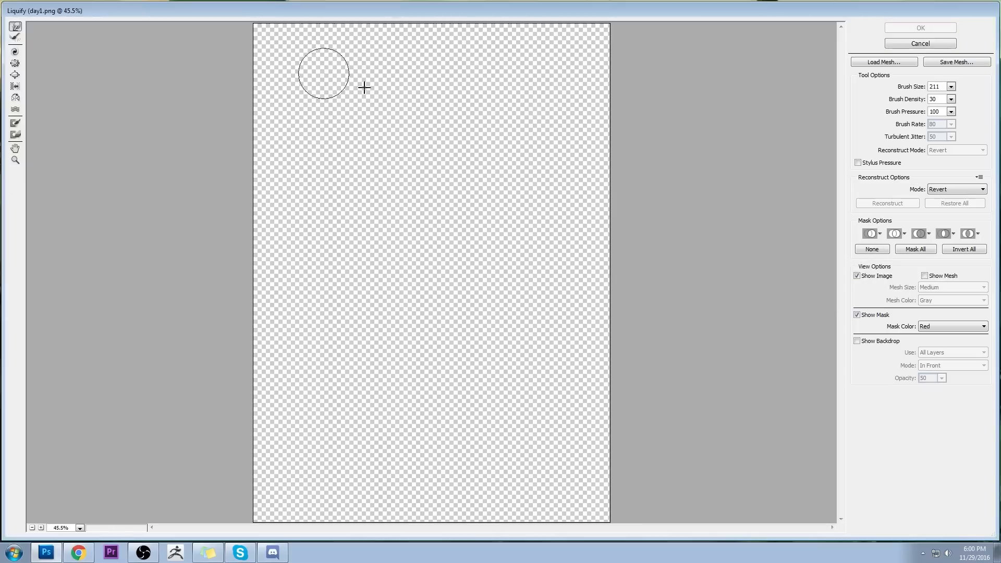
click(952, 88)
click(929, 99)
click(557, 138)
drag(561, 136, 541, 134)
mouse_move(279, 140)
mouse_down()
mouse_move(297, 158)
mouse_move(282, 162)
mouse_move(292, 118)
mouse_move(302, 116)
mouse_move(290, 169)
mouse_move(286, 131)
mouse_move(231, 137)
mouse_move(244, 110)
mouse_move(225, 210)
mouse_up()
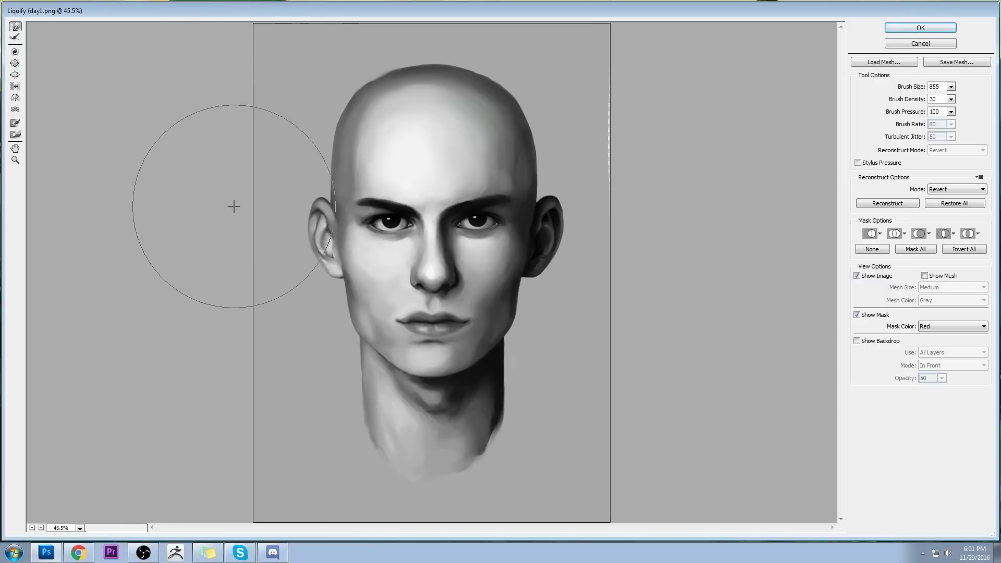
drag(639, 136, 653, 129)
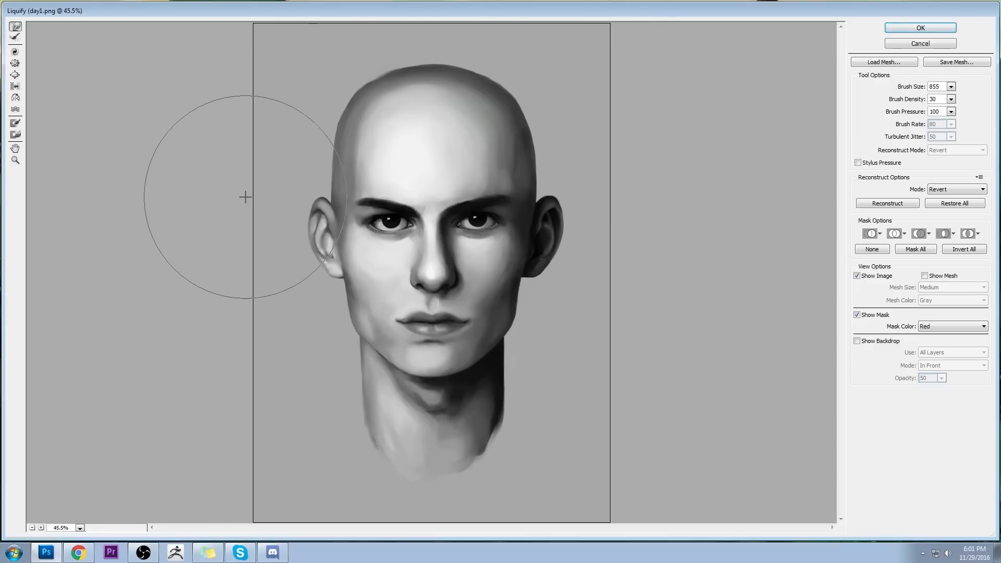
Set the Liquify brush size to 466 and push the sides of the skull inward above the ears.
click(950, 87)
drag(936, 99, 918, 99)
click(302, 200)
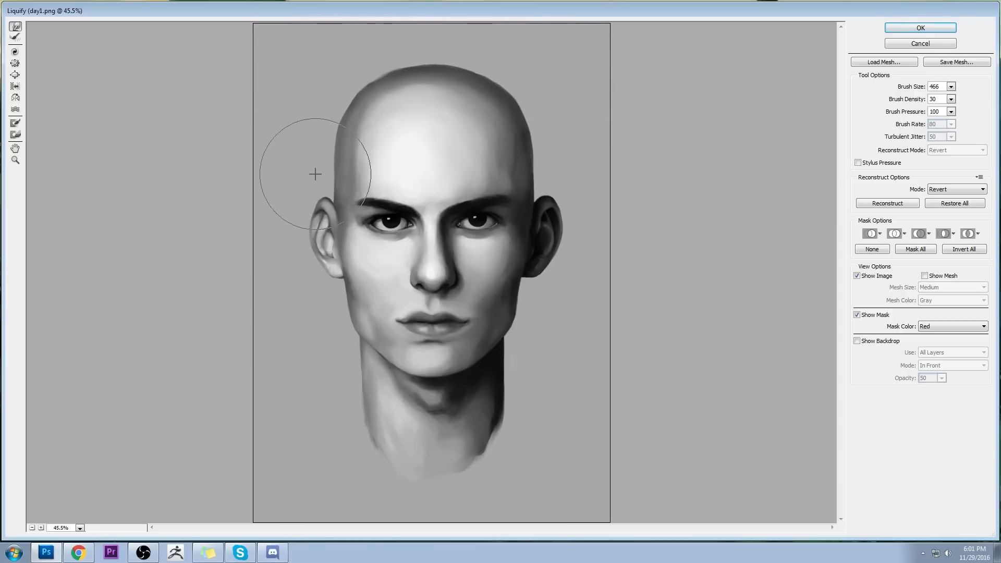
key(alt)
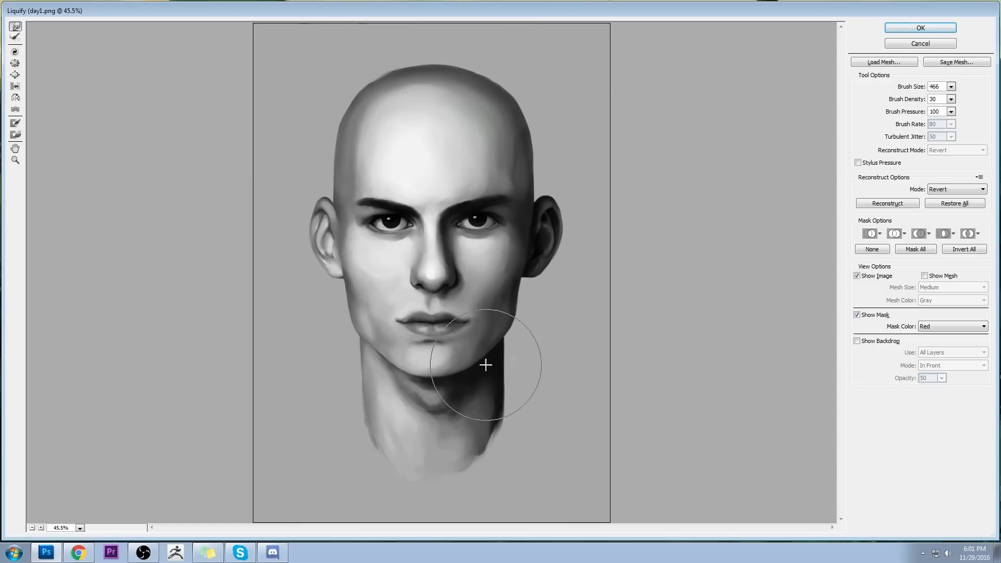
Set the Liquify brush size to 616, widen the neck slightly and push its lower edge upward.
click(950, 88)
drag(913, 99, 920, 99)
click(335, 339)
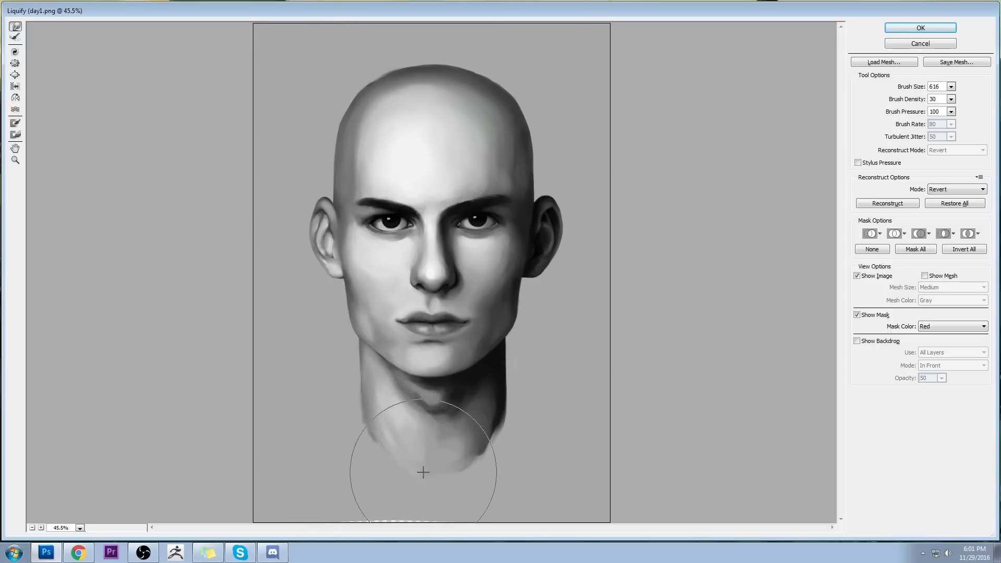
mouse_move(404, 474)
mouse_down()
mouse_move(392, 518)
mouse_move(466, 513)
mouse_move(434, 474)
mouse_up()
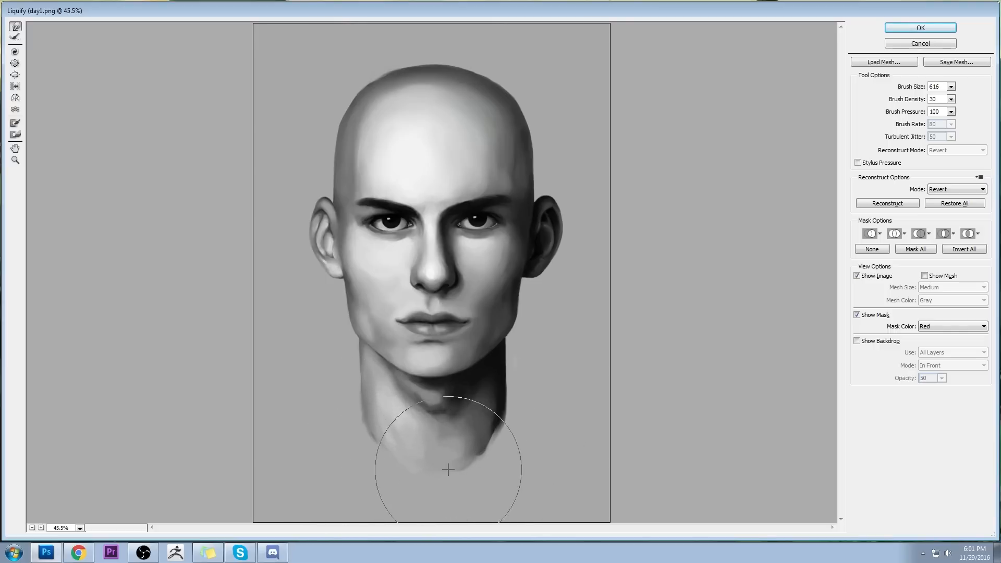
Set the Liquify brush size to 376, pull the chin slightly downward and apply the filter.
click(951, 86)
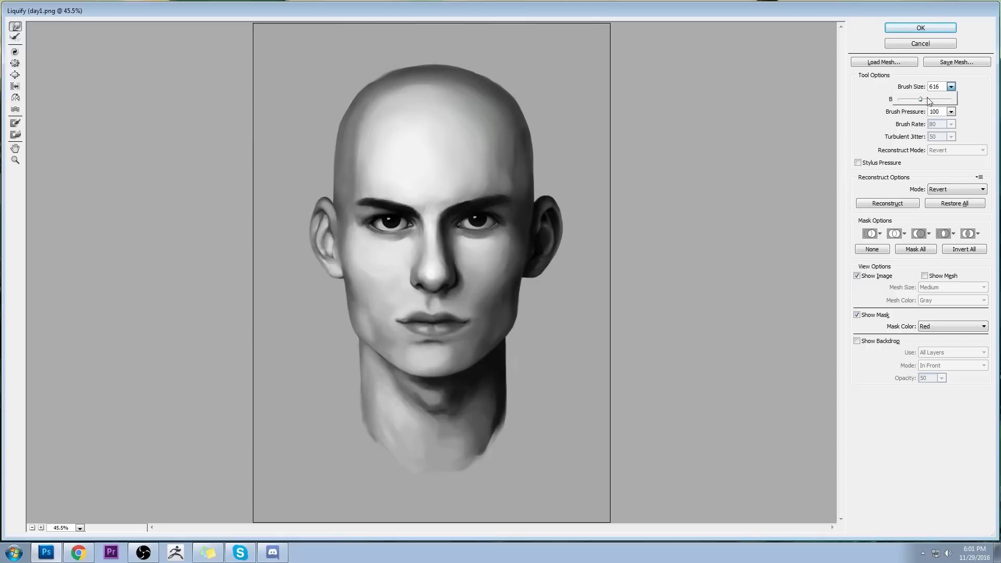
mouse_move(441, 360)
mouse_down()
mouse_move(458, 380)
mouse_move(447, 391)
mouse_move(447, 372)
mouse_move(417, 370)
mouse_up()
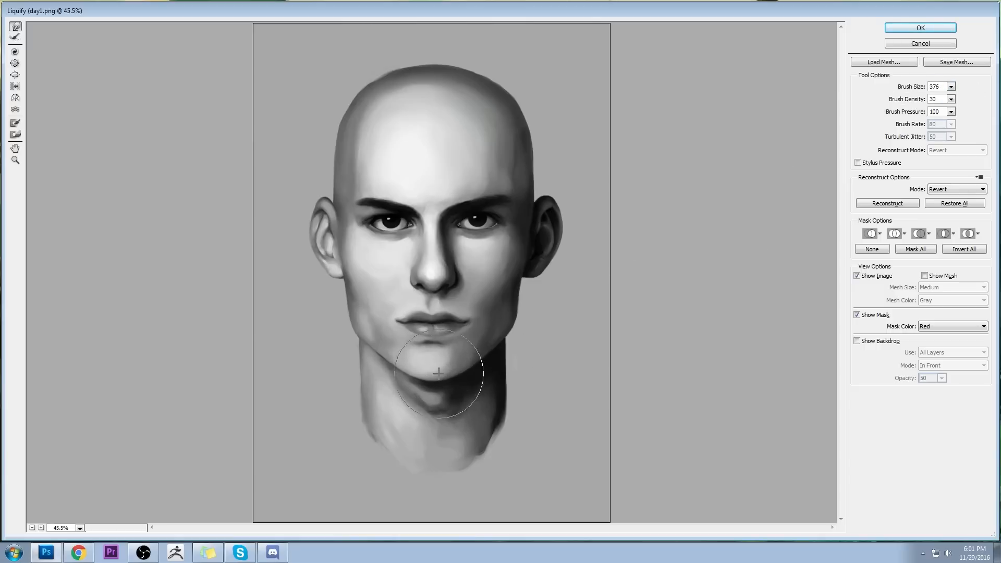
click(920, 28)
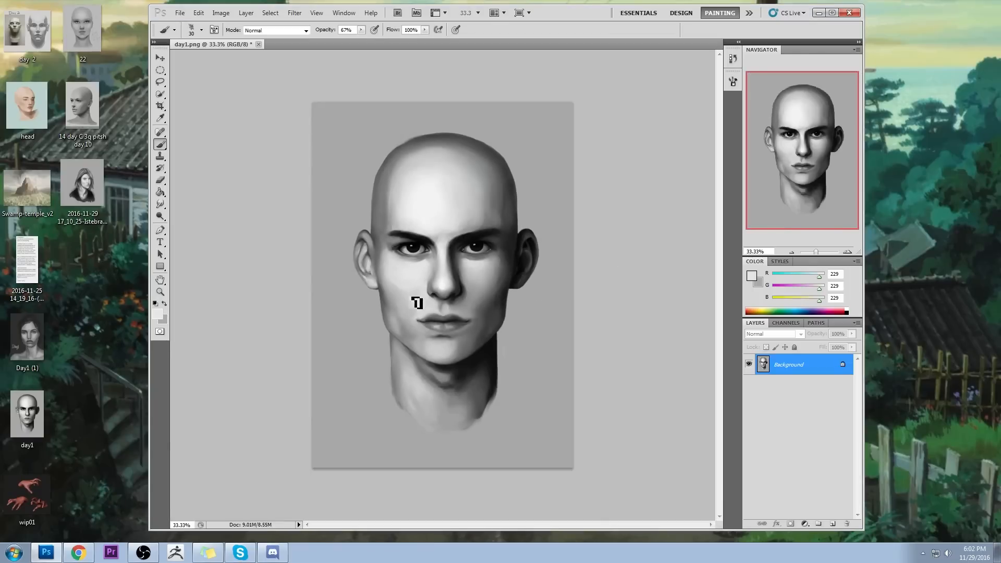
Choose the soft 500 px brush tip and add a new layer in Darken blend mode.
right_click(472, 287)
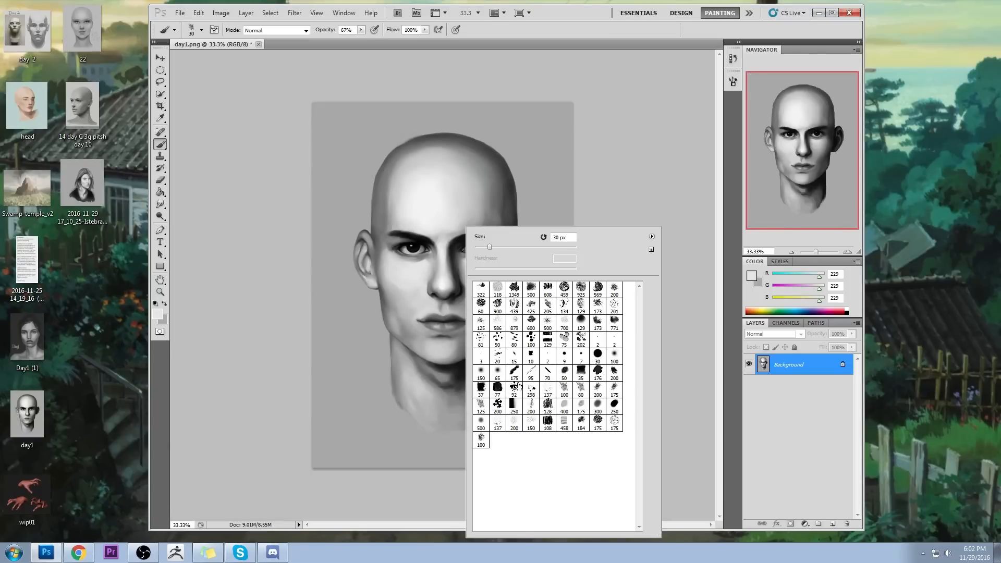
click(480, 423)
key(Return)
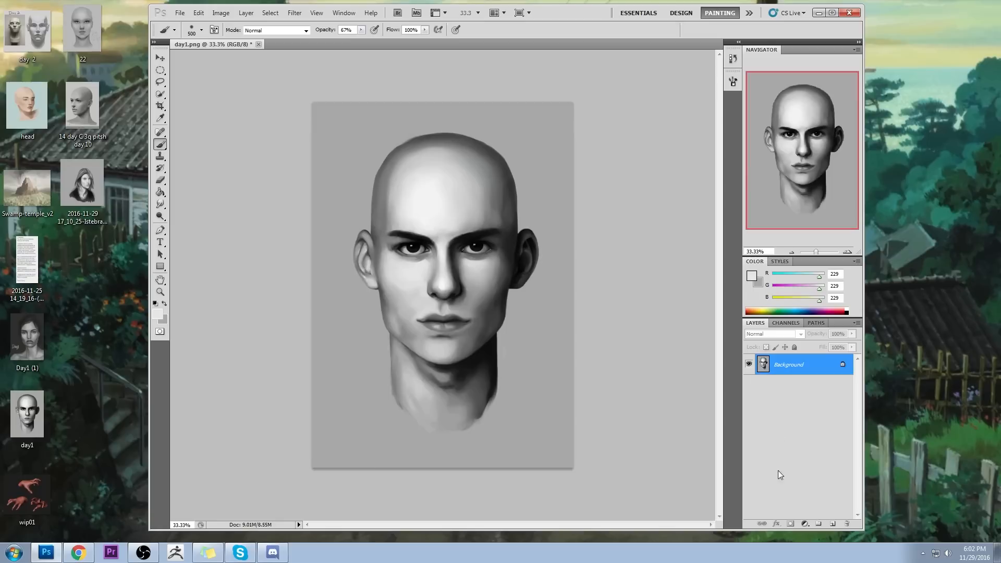
click(831, 526)
click(780, 335)
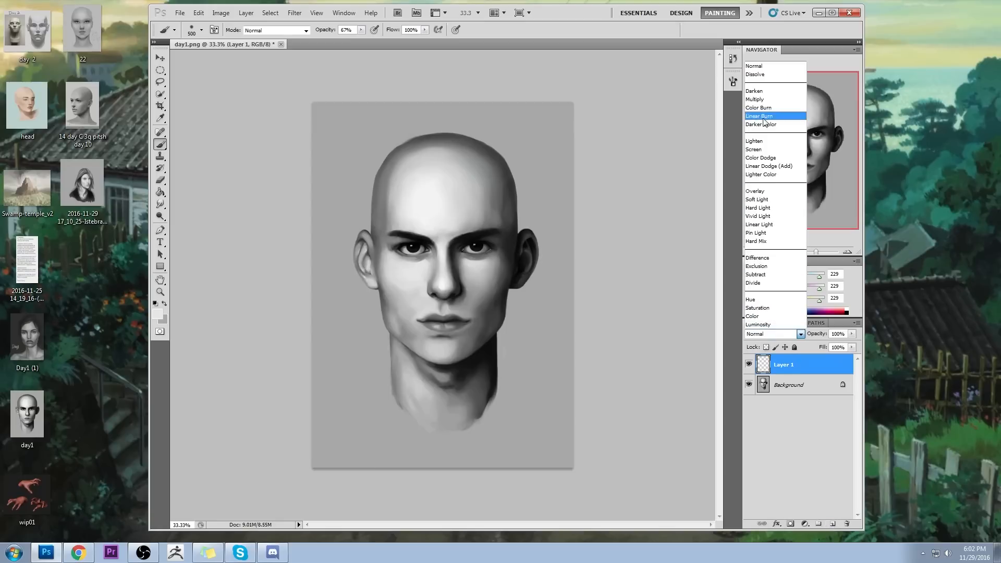
click(769, 92)
Paint soft shading between the nose and mouth on Layer 1 with a sampled dark grey (92).
alt+click(478, 321)
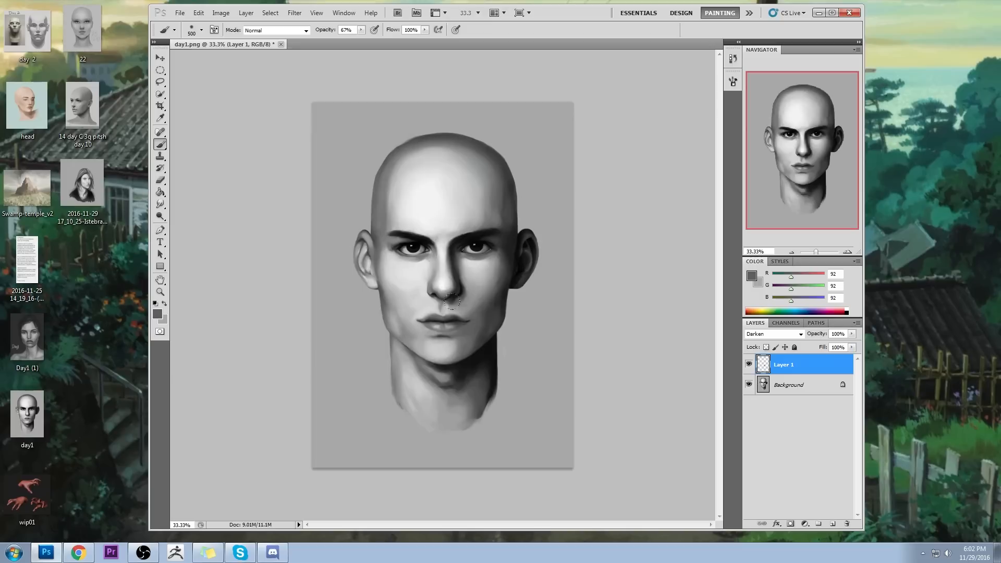
mouse_move(462, 311)
mouse_down()
mouse_move(465, 323)
mouse_move(442, 324)
mouse_move(445, 308)
mouse_move(447, 327)
mouse_move(476, 311)
mouse_move(454, 321)
mouse_up()
drag(442, 308, 483, 305)
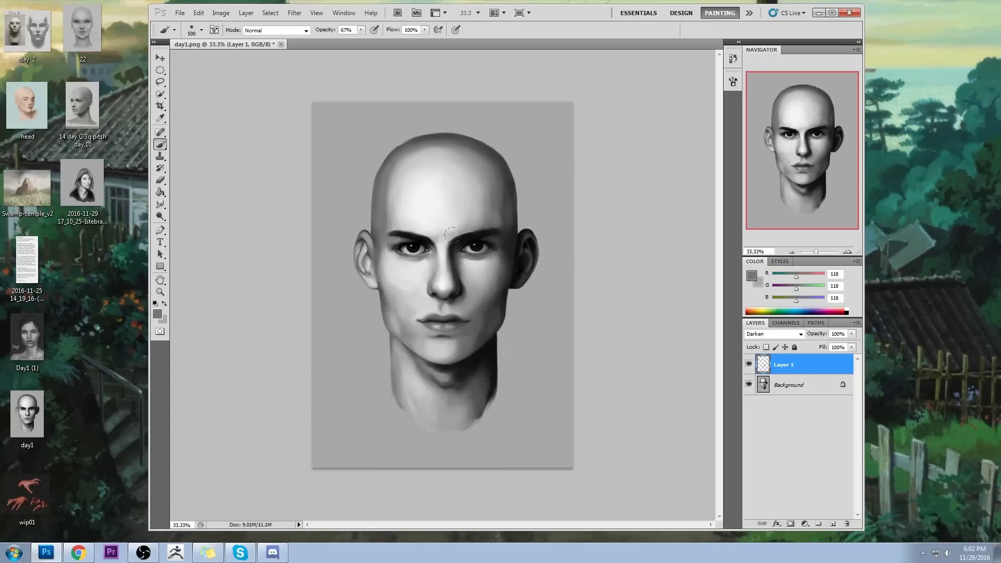
Toggle the visibility of Layer 1 to compare the face with and without the new shading.
click(749, 364)
click(749, 364)
click(748, 364)
click(749, 365)
click(749, 364)
click(747, 365)
click(745, 368)
click(745, 368)
Erase excess shading on Layer 1 with the soft 500 px tip enlarged to 800 px, and merge the layer into the Background.
key(e)
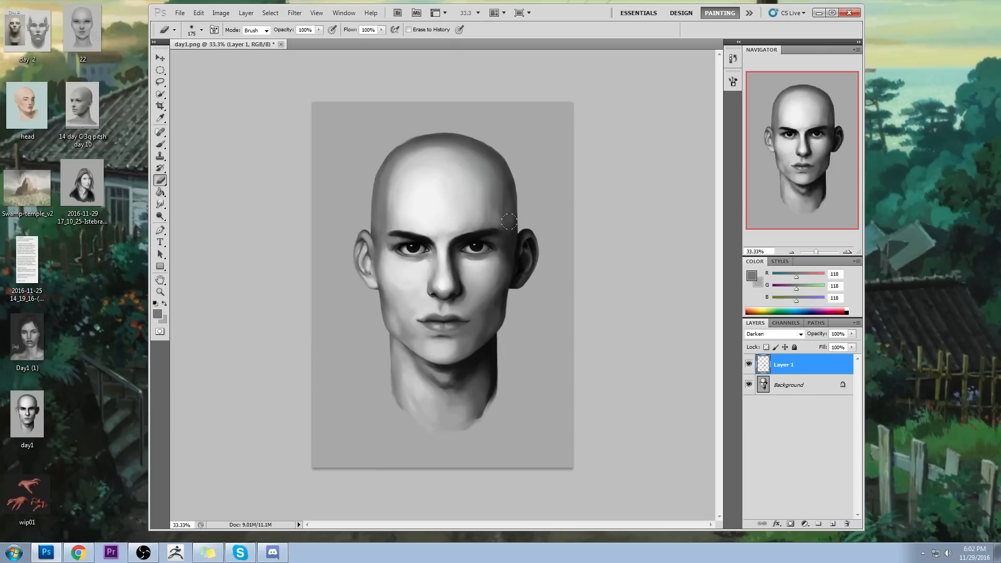
right_click(520, 221)
click(537, 421)
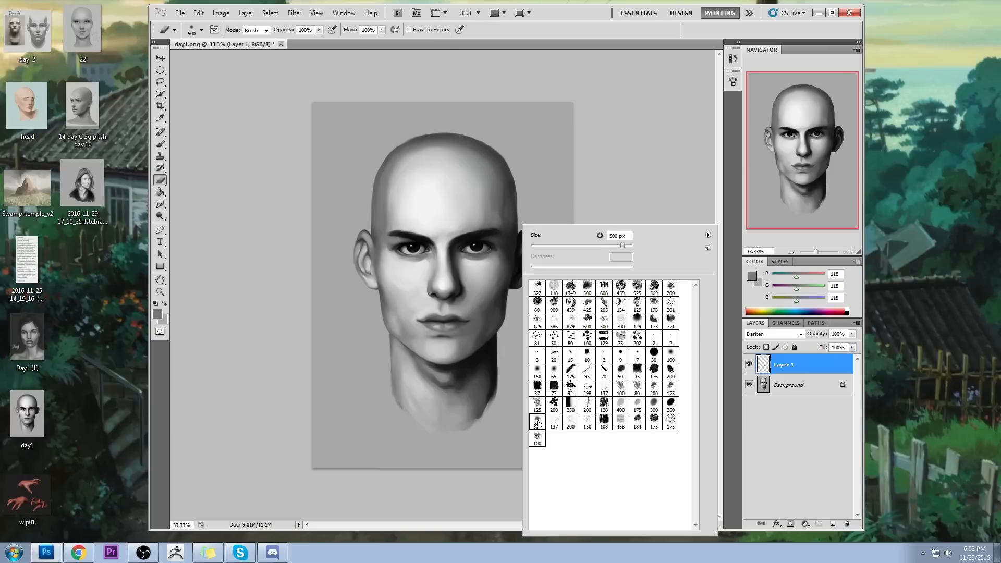
click(651, 161)
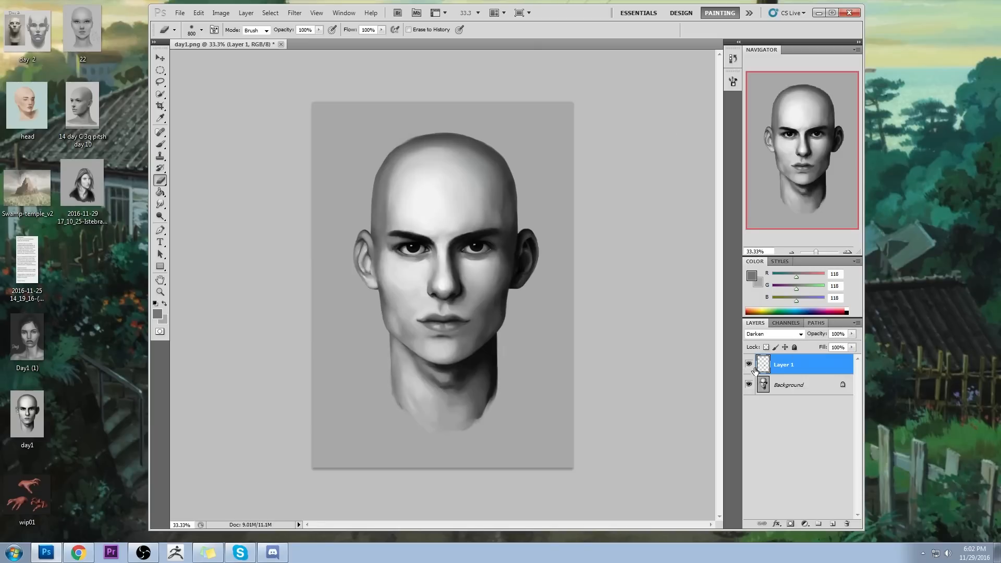
right_click(809, 365)
click(842, 337)
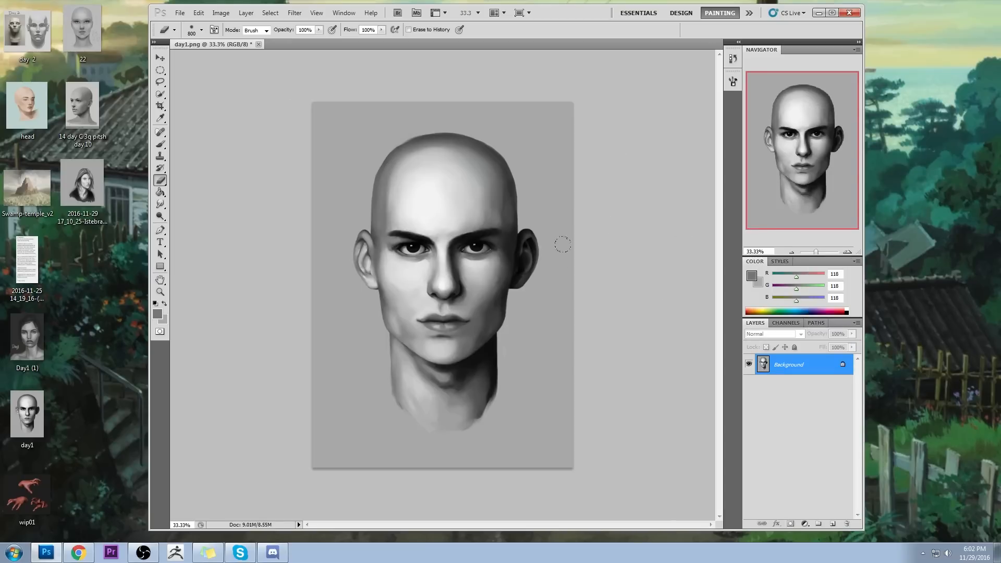
Add a new normal layer and softly shade around the ears with sampled dark greys (85 and 33).
key(b)
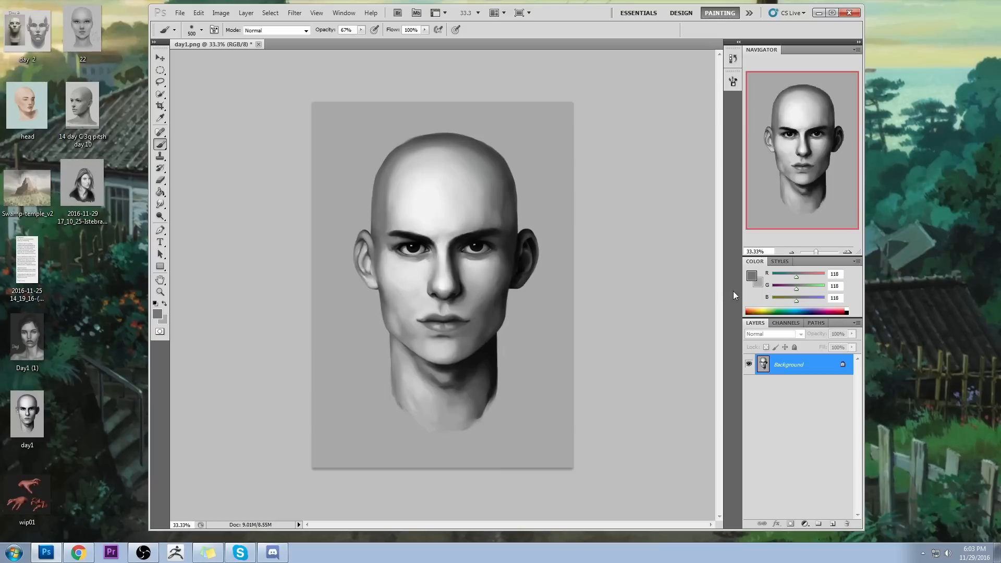
click(831, 525)
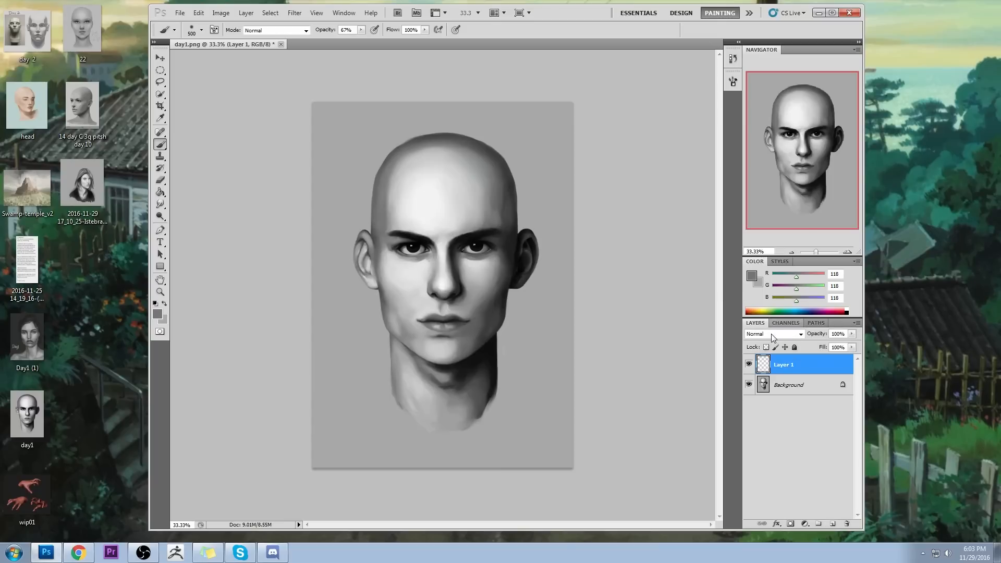
click(771, 333)
click(660, 179)
alt+click(366, 240)
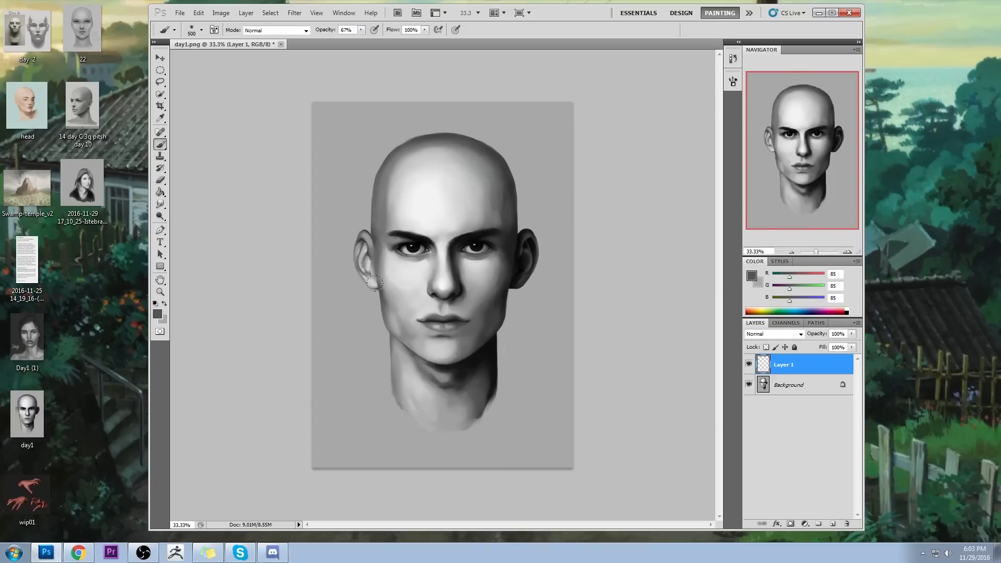
alt+click(511, 261)
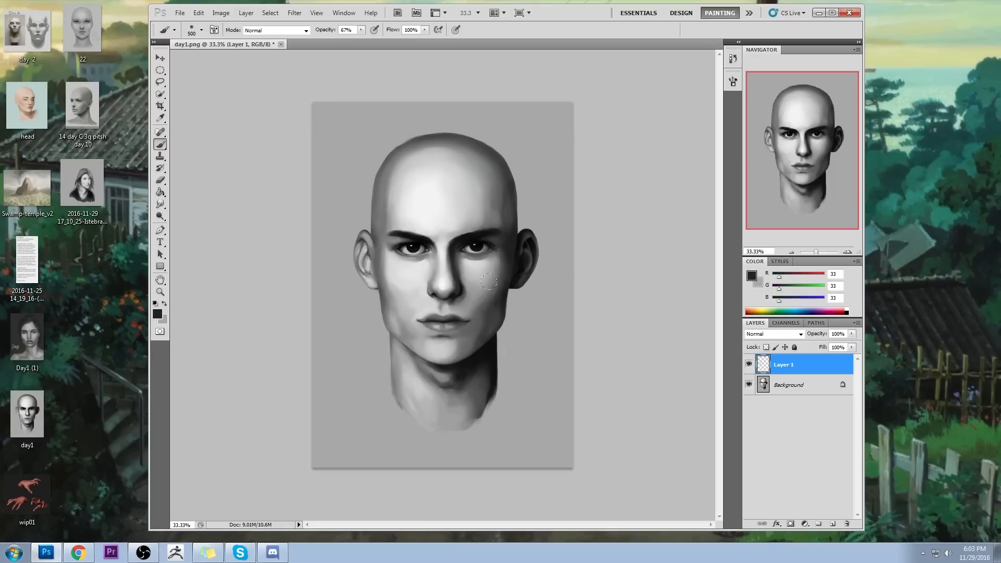
Sample a light grey (216) and a mid grey (130) and paint soft tones down the cheek on the lit side of the face.
alt+click(394, 266)
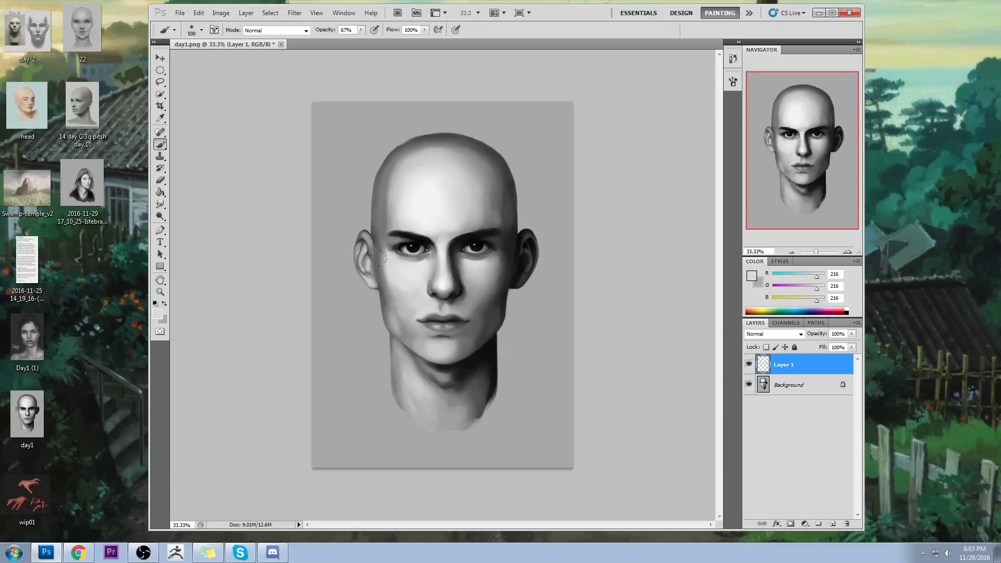
alt+click(390, 285)
drag(390, 285, 395, 308)
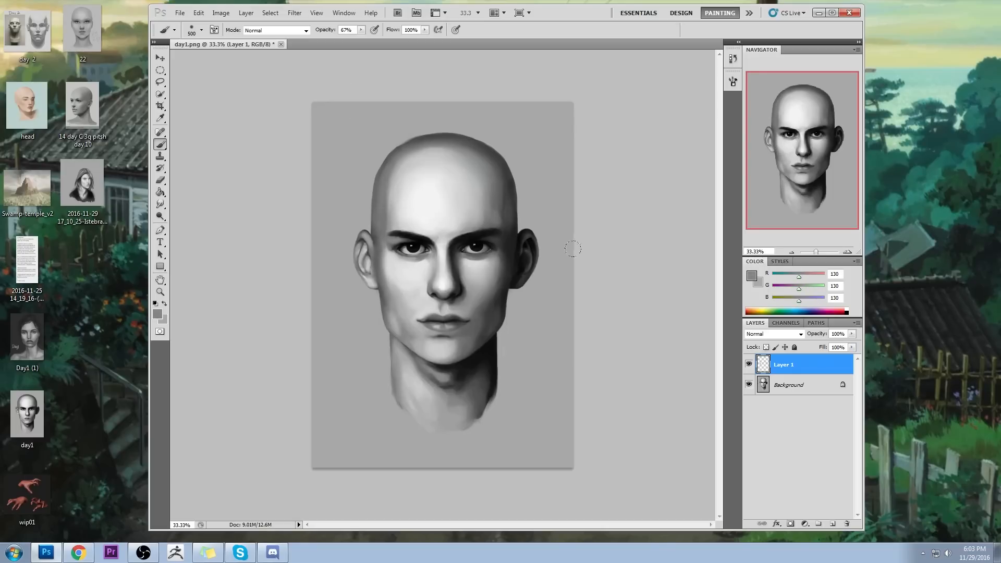
Erase the excess cheek shading on Layer 1 with the Eraser reduced to 70 px.
key(e)
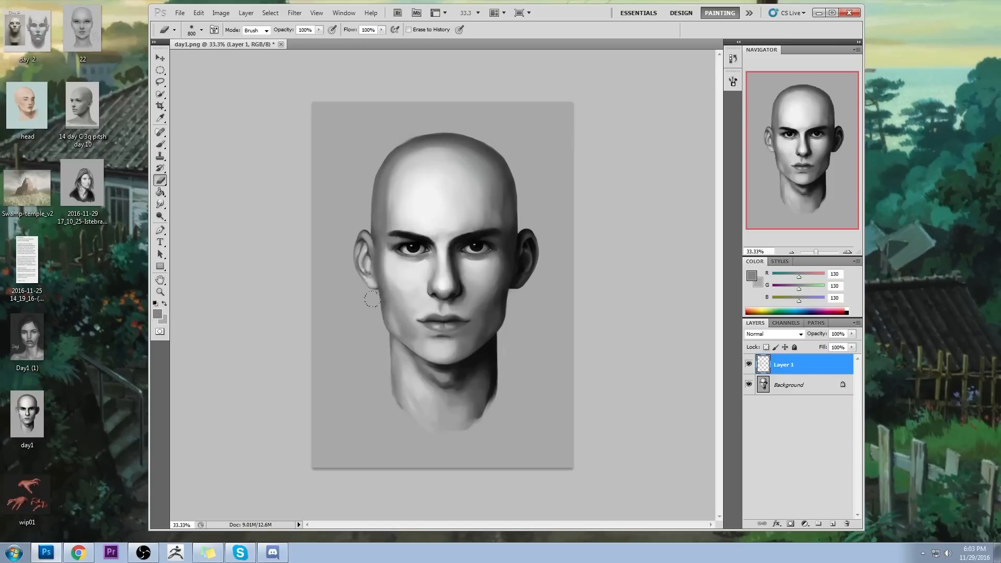
key(bracketleft)
key(bracketleft)
key(bracketleft)
key(bracketleft)
right_click(793, 365)
click(813, 358)
key(ctrl+a)
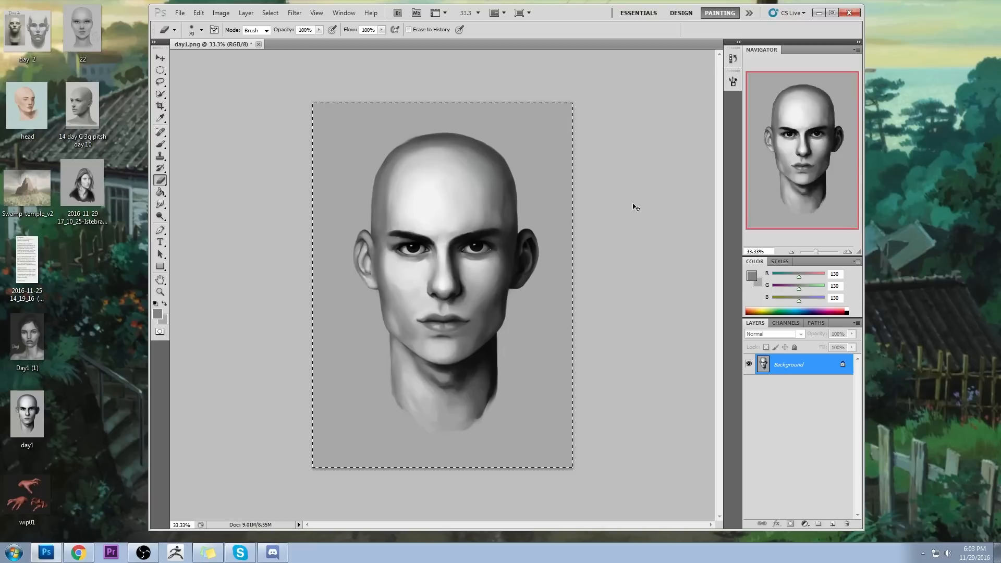
key(ctrl+d)
key(ctrl+shift+alt+n)
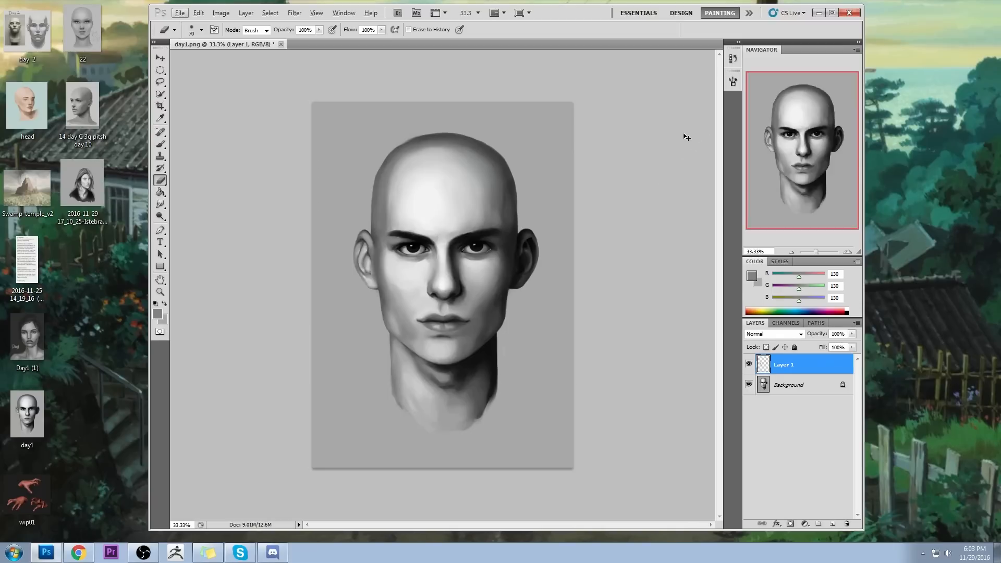
Merge Layer 1 into the Background and select the whole canvas.
right_click(808, 366)
click(834, 359)
key(ctrl+a)
Return to the original day1.png snapshot in the history to compare it with the corrected portrait.
click(732, 58)
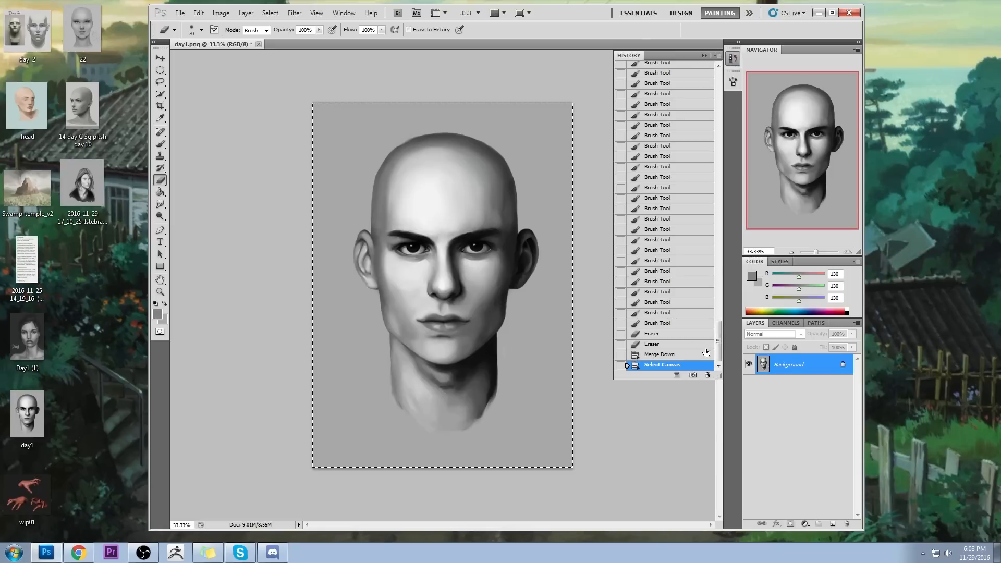
drag(719, 343, 718, 65)
click(685, 69)
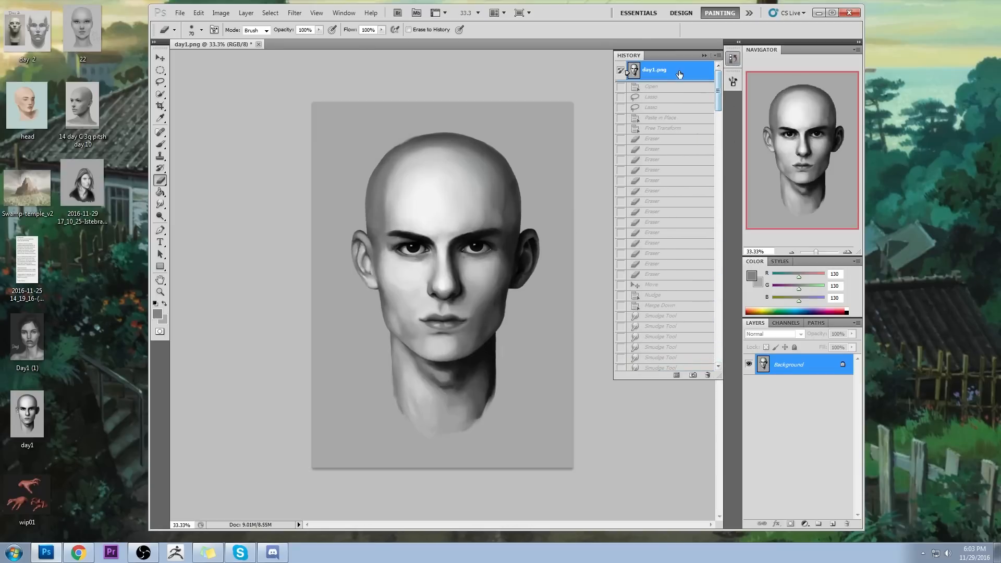
Paste the corrected portrait in place as a new layer above the original and toggle its visibility to compare both versions.
key(ctrl+shift+v)
click(704, 55)
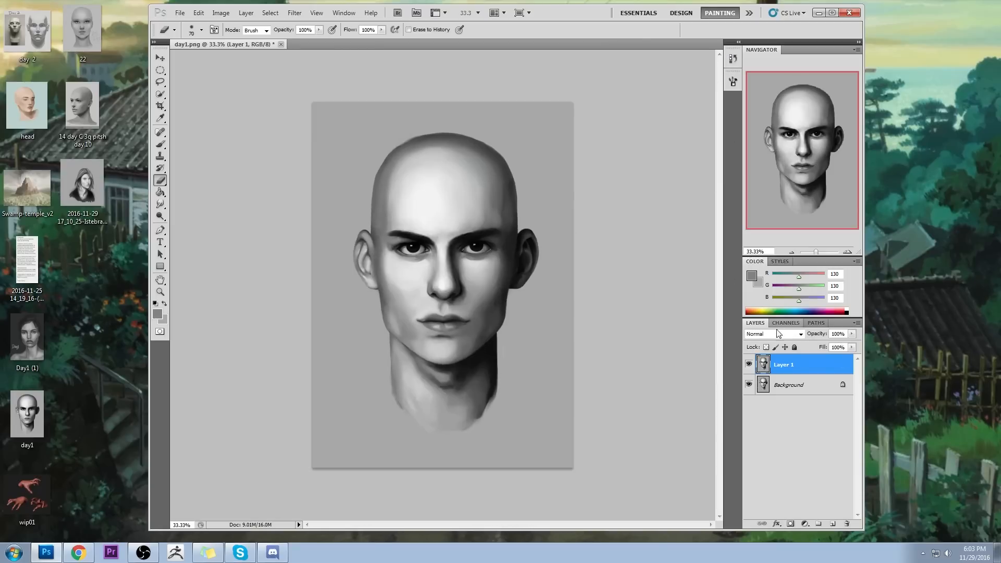
click(748, 364)
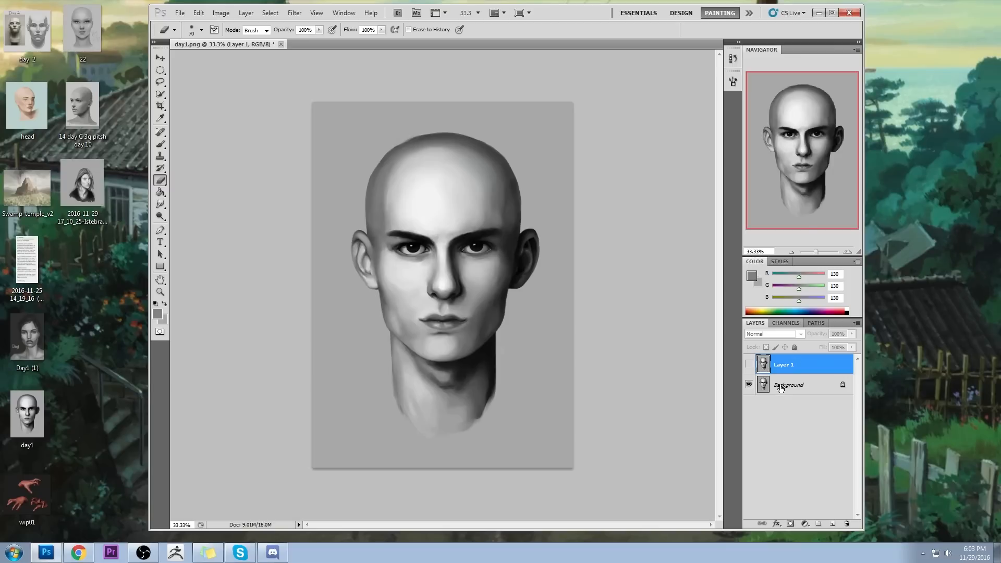
click(750, 368)
click(750, 368)
click(750, 368)
click(750, 368)
click(751, 368)
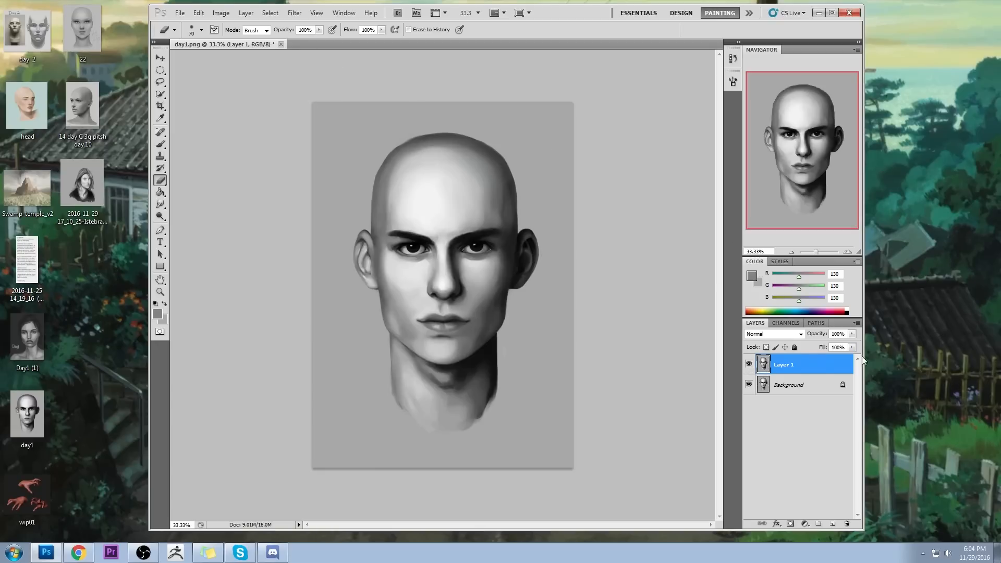
Merge Layer 1 into the Background, close day1.png and save the changes.
right_click(825, 362)
click(849, 361)
click(258, 44)
click(461, 210)
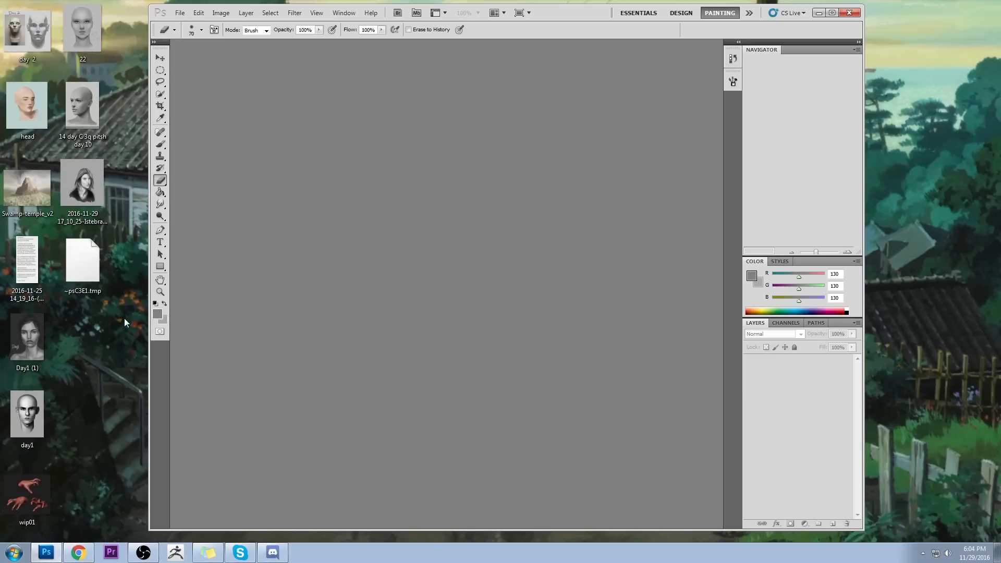
Open head.jpg from the desktop.
click(109, 359)
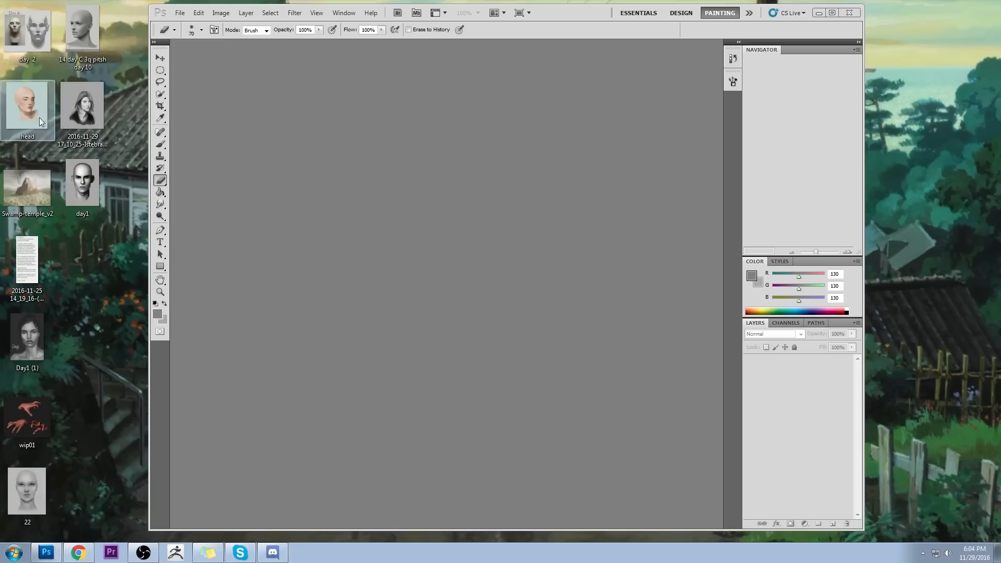
click(18, 137)
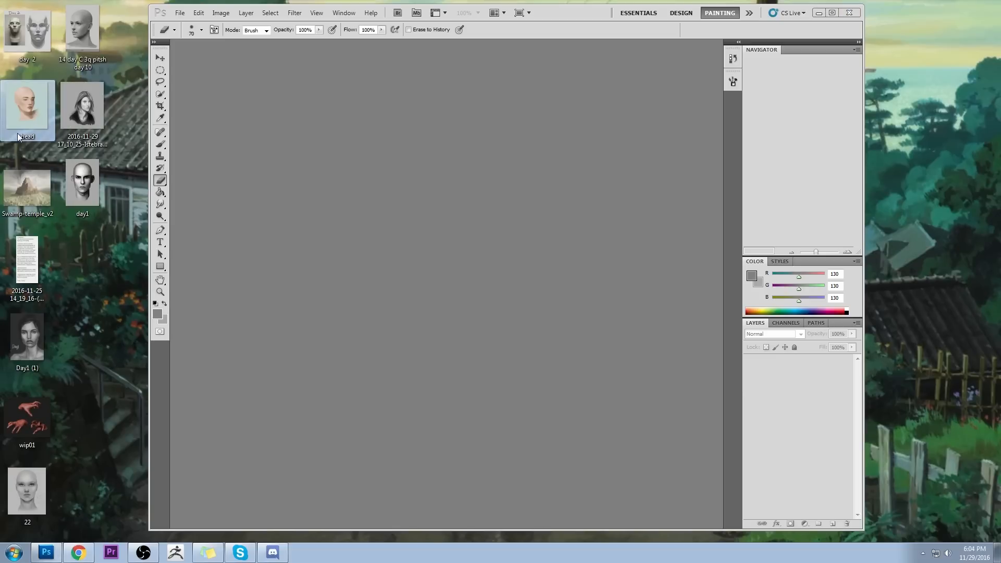
double_click(26, 98)
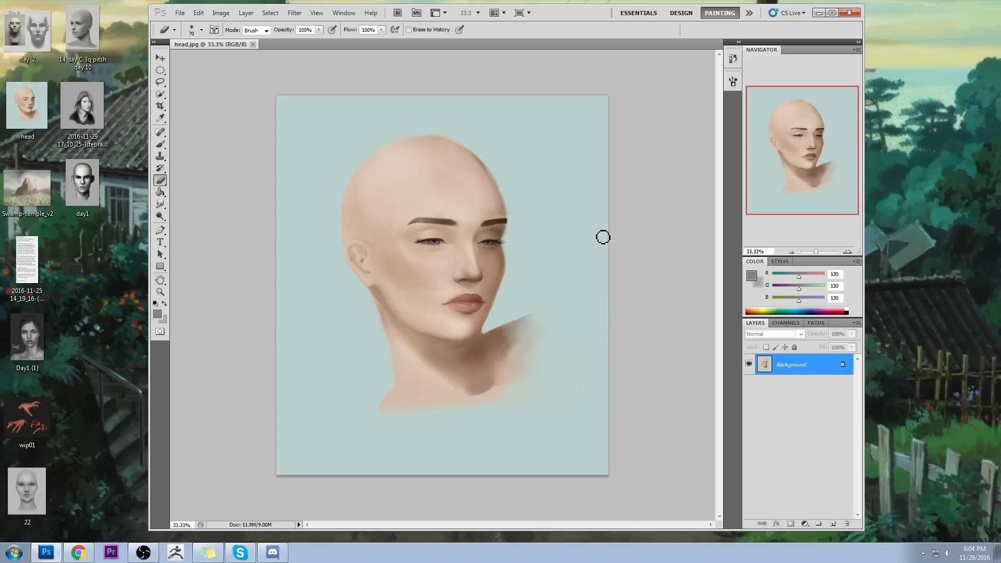
Examine the skin tones around the near eye up close, sampling the upper lid and the area below the eye.
key(z)
drag(387, 203, 463, 250)
key(b)
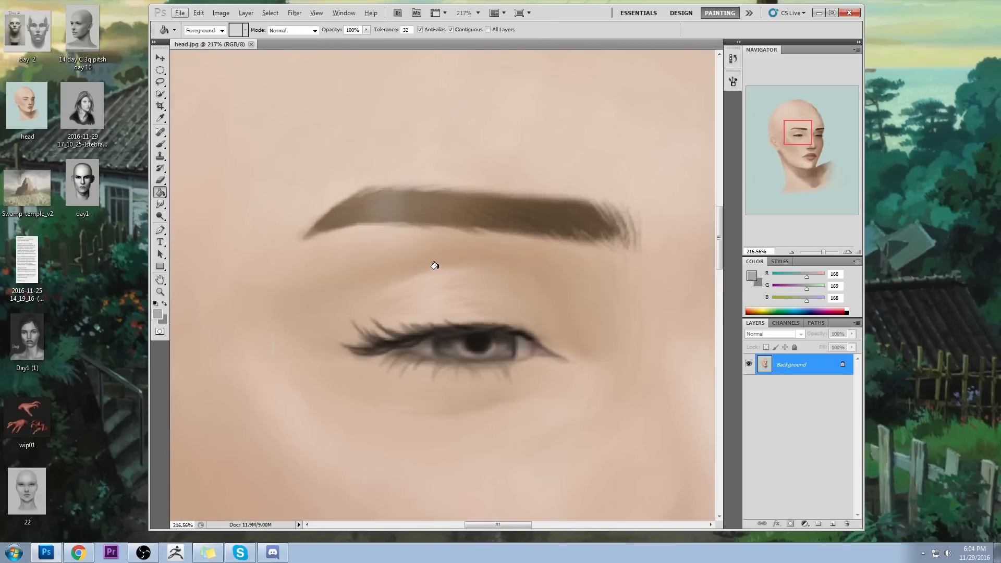
alt+click(428, 260)
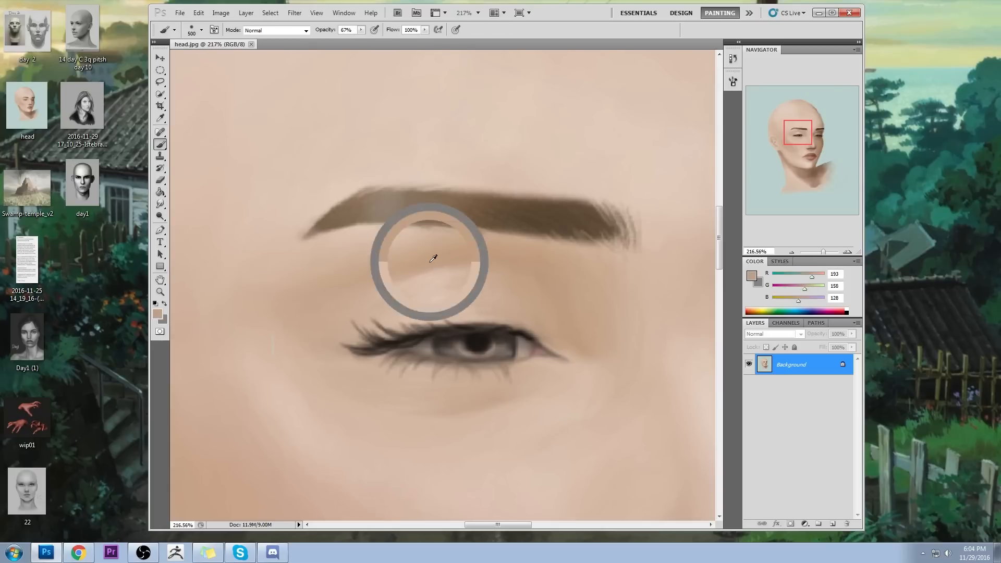
alt+click(431, 267)
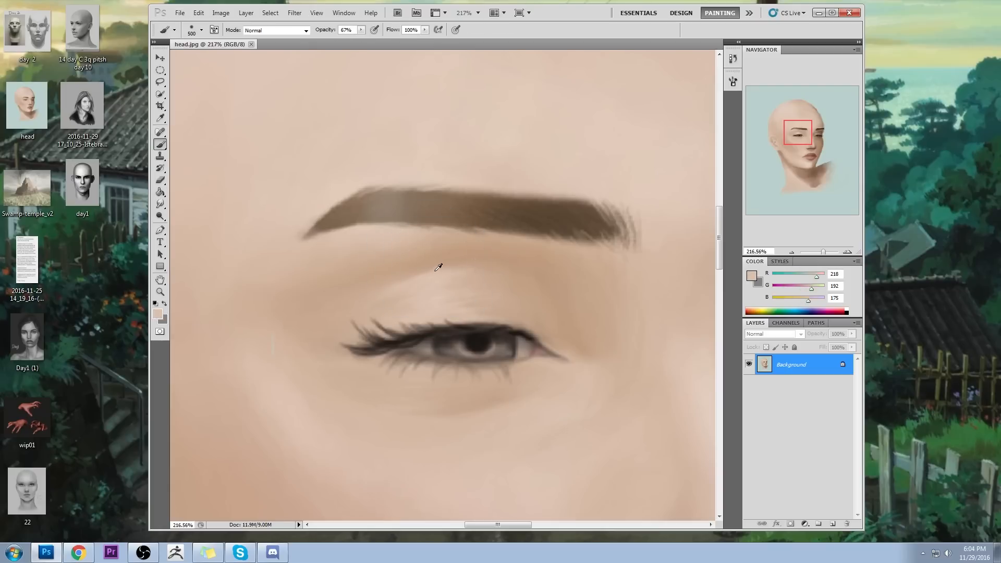
key(ctrl+0)
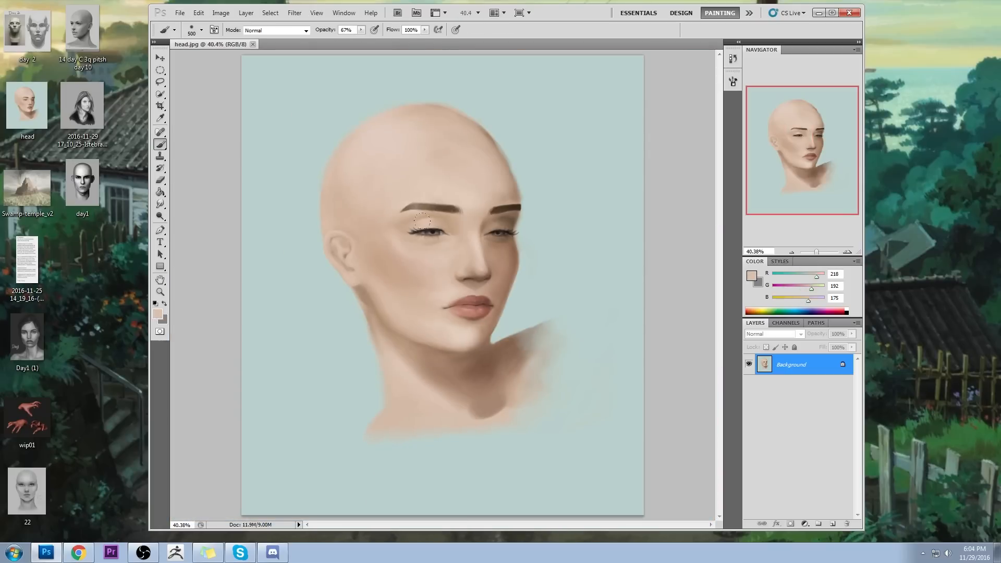
alt+click(417, 240)
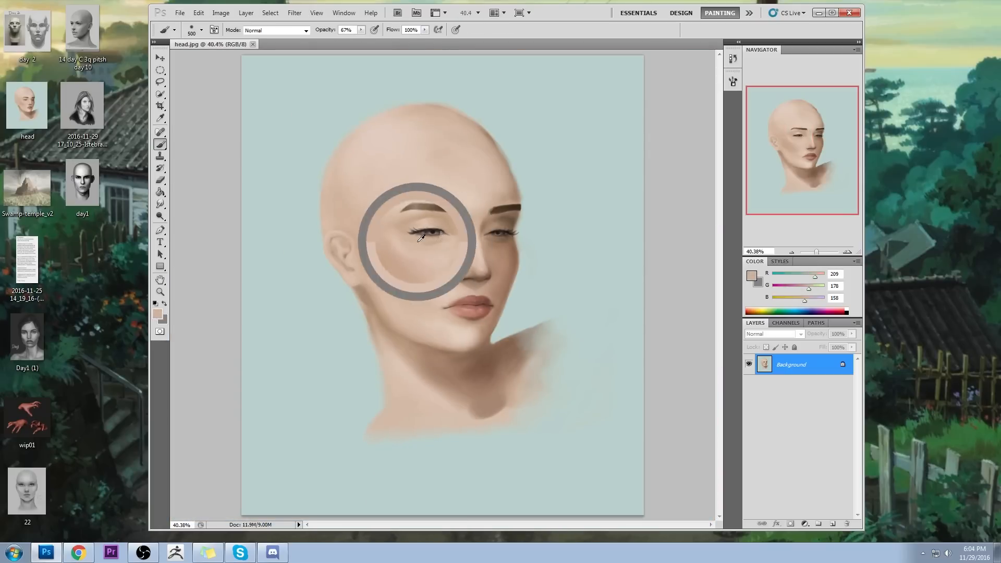
Add a new layer, sample skin tones around the near eye and choose the 80 px textured brush preset.
click(832, 523)
alt+click(414, 235)
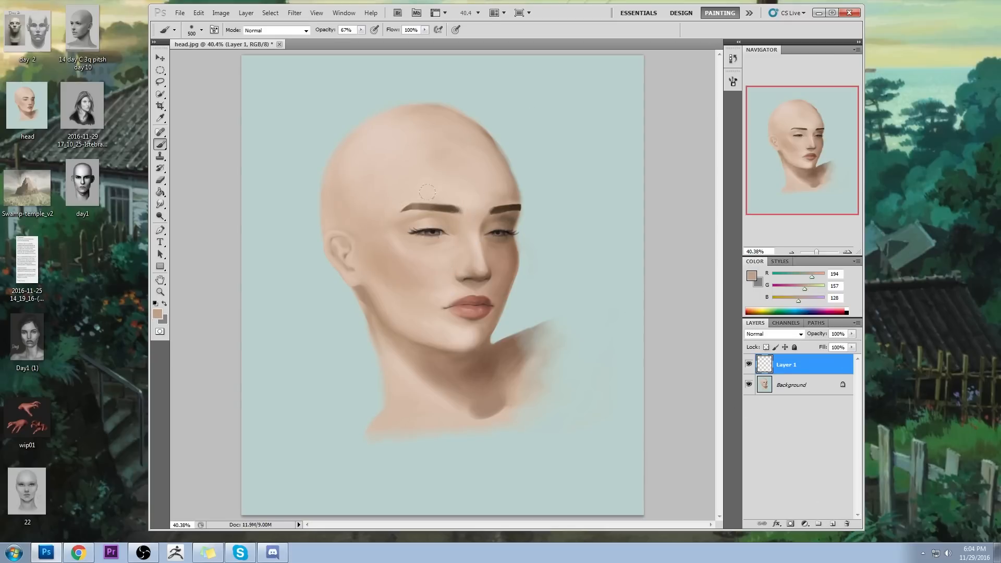
alt+click(429, 219)
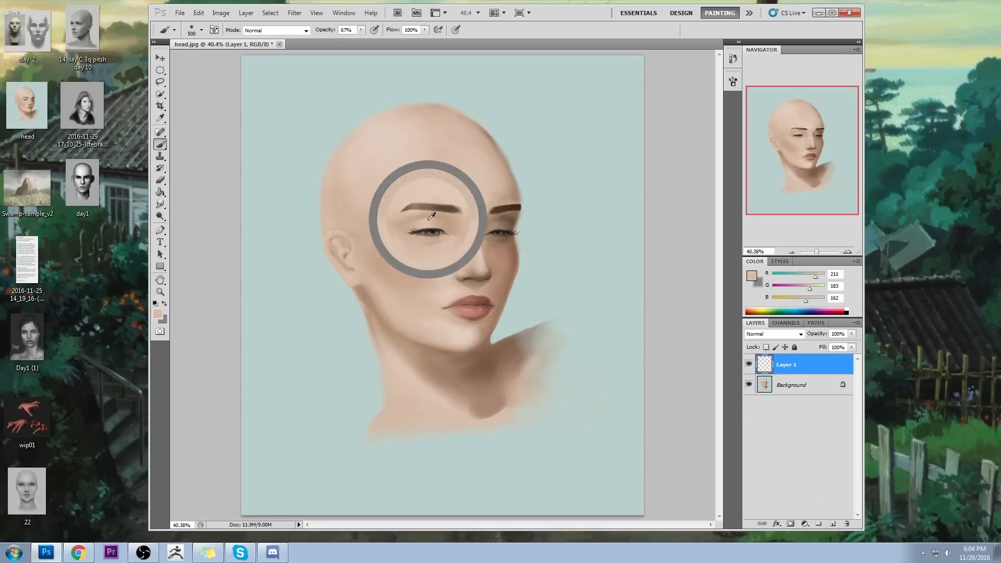
alt+click(417, 245)
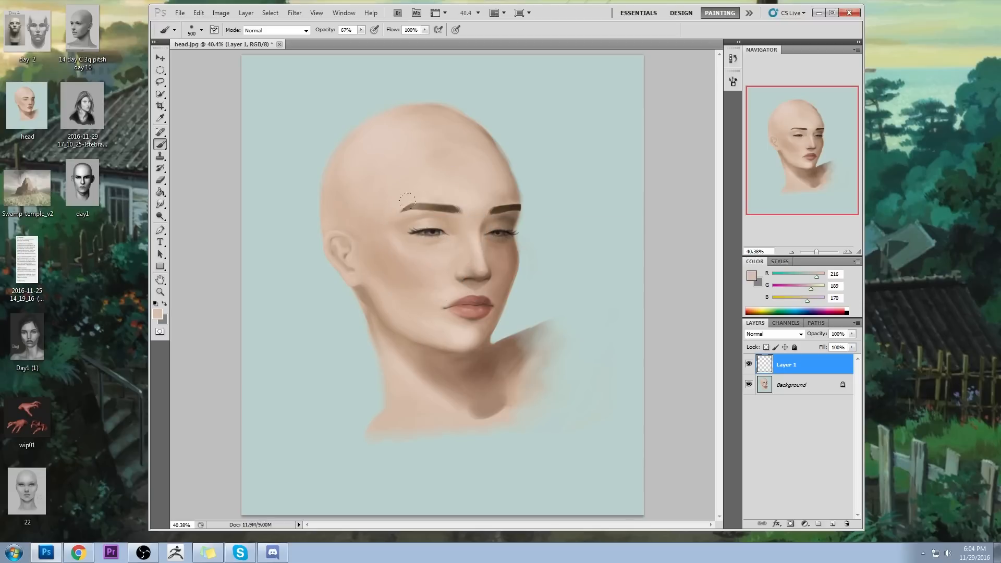
right_click(433, 216)
click(479, 364)
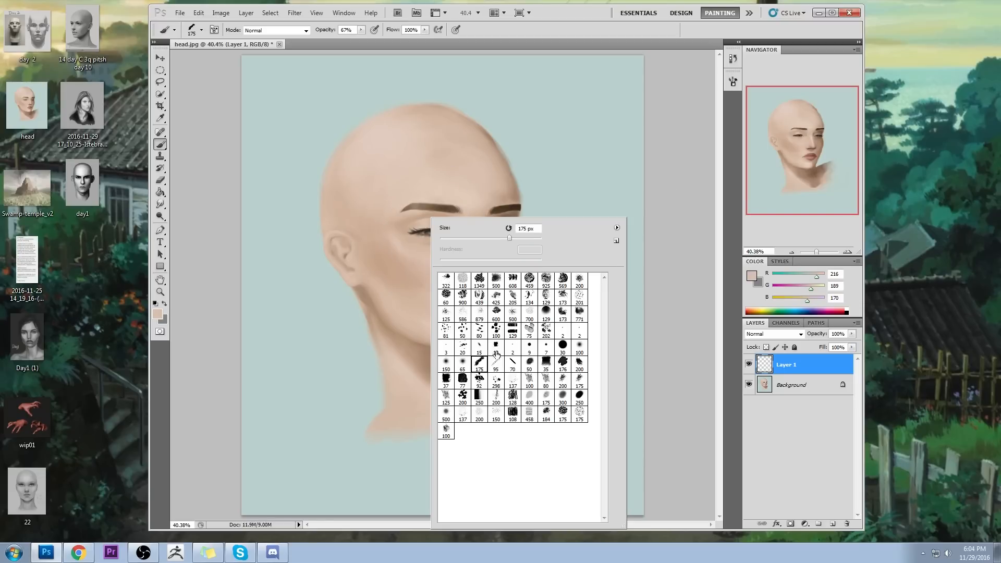
click(545, 380)
Paint a light skin-tone highlight (226, 202, 189) below the near eye with a 40 px brush and blend it with the Smudge tool.
alt+click(399, 241)
alt+drag(399, 241, 411, 252)
alt+click(478, 249)
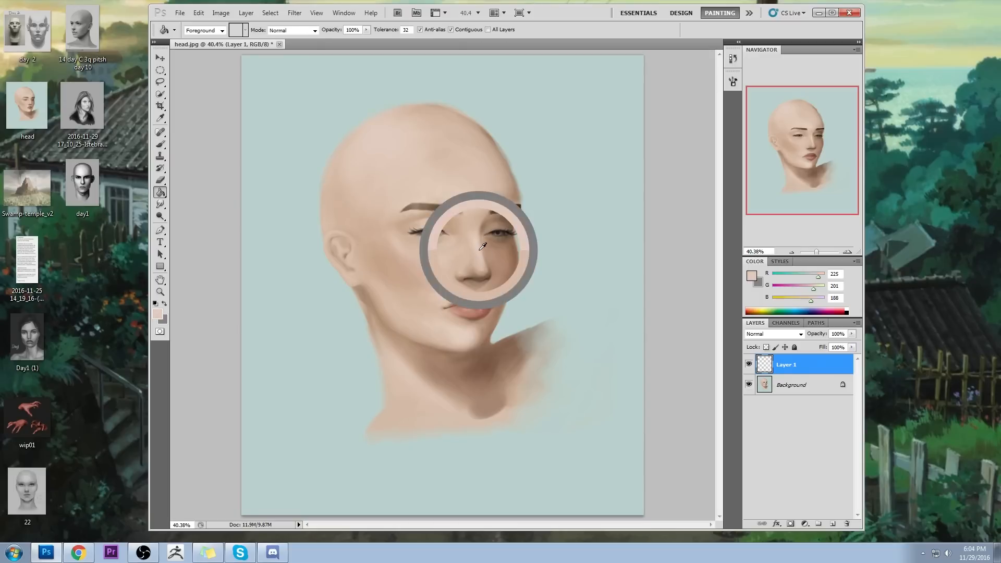
key(bracketleft)
key(bracketleft)
click(416, 250)
mouse_move(433, 256)
mouse_down()
mouse_move(410, 248)
mouse_move(432, 255)
mouse_up()
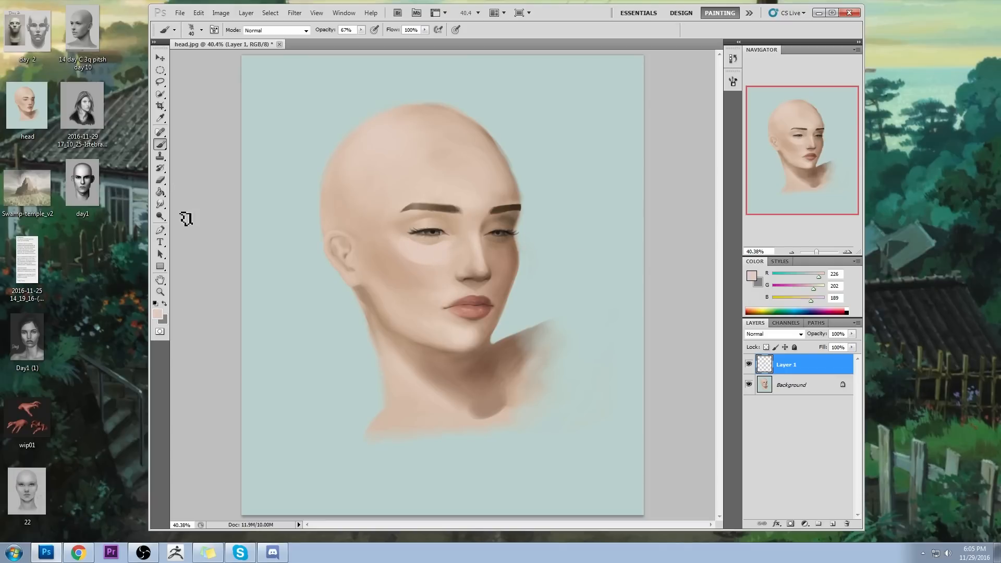
click(159, 205)
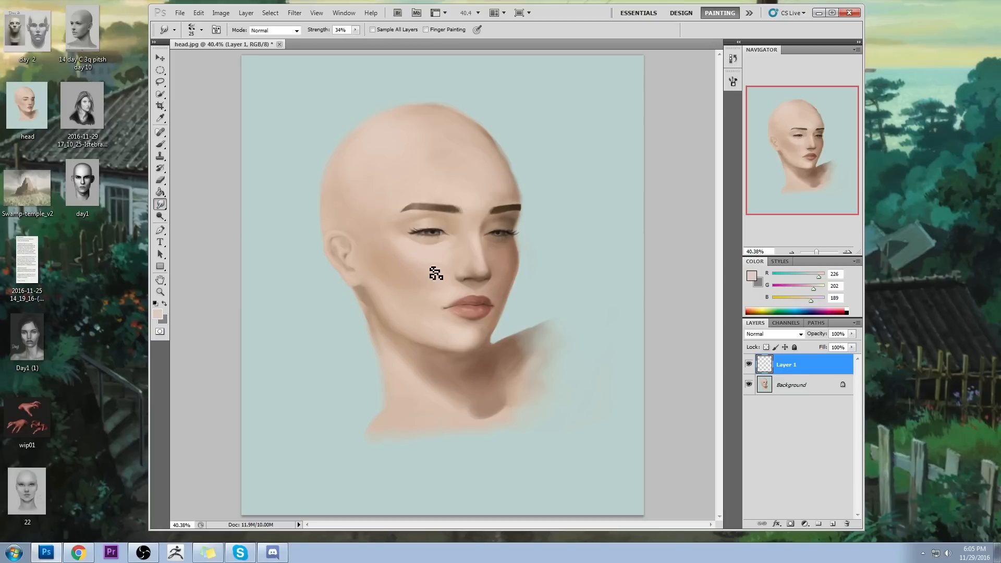
mouse_move(447, 267)
mouse_down()
mouse_move(424, 268)
mouse_move(417, 241)
mouse_up()
Sample a darker skin tone (200, 165, 137), shade above the near eye with a smaller brush and smudge the strokes.
key(b)
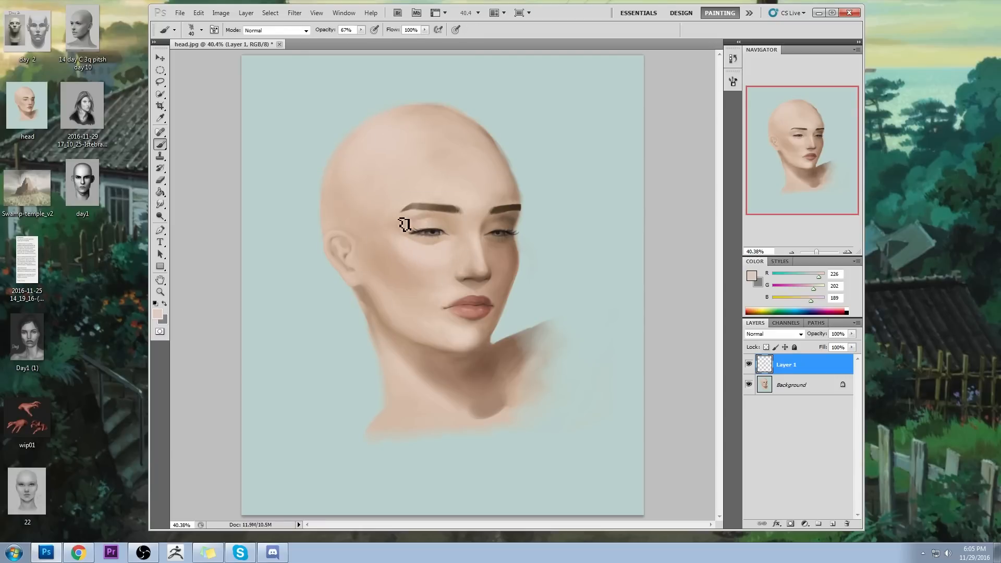
key(bracketleft)
alt+click(411, 223)
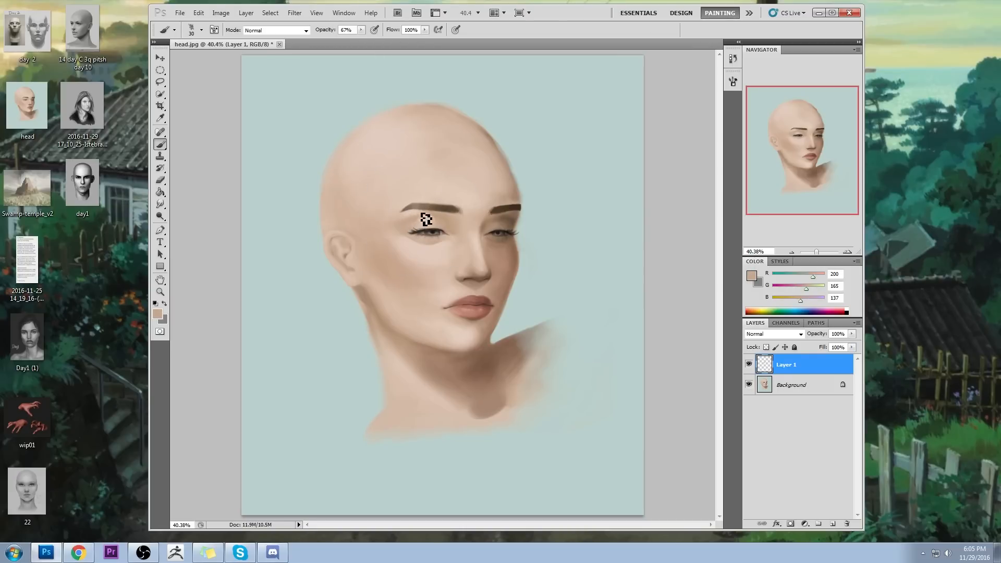
click(160, 204)
click(198, 226)
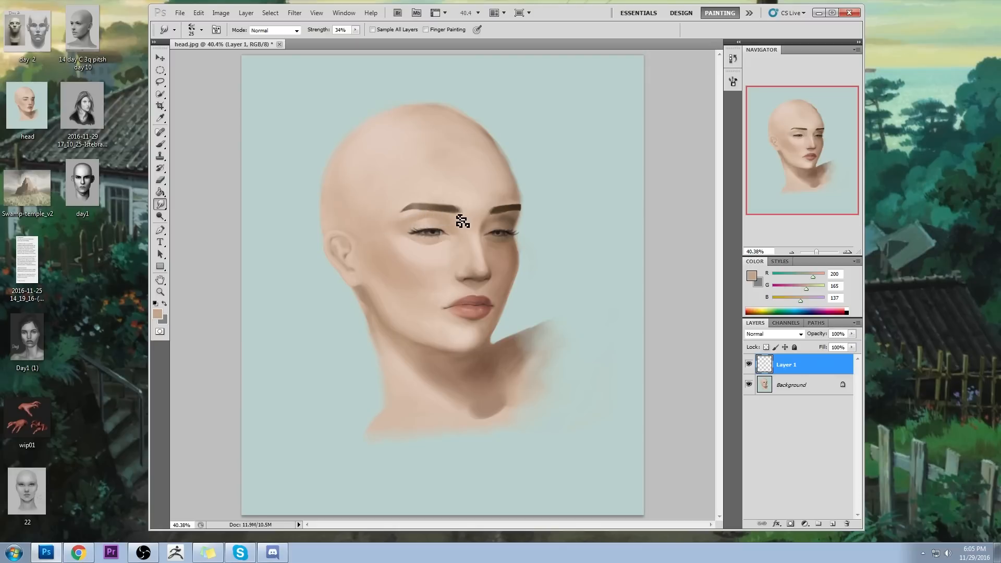
Merge Layer 1 into the Background and desaturate the painting with a Hue/Saturation saturation of -100.
right_click(808, 365)
click(823, 341)
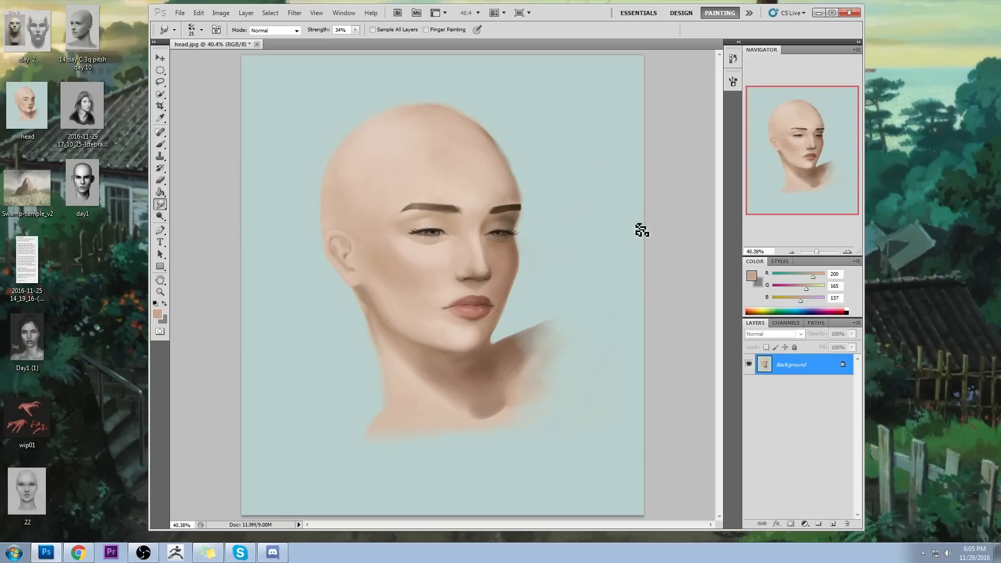
key(ctrl+u)
drag(701, 297, 610, 305)
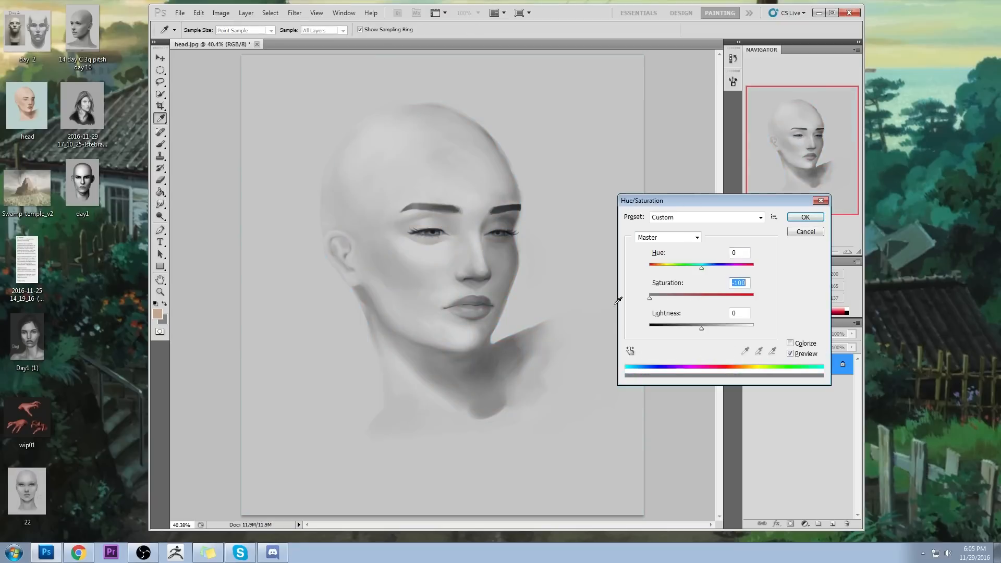
click(802, 223)
Sample a dark grey (92) and a mid grey (158), paint around the eyes and blend with the Smudge tool.
key(b)
alt+click(499, 217)
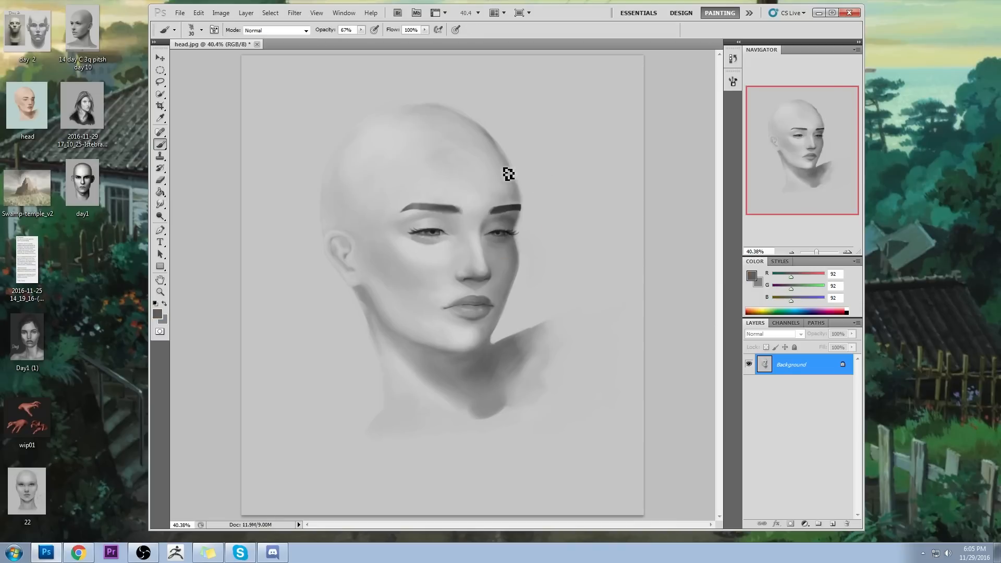
alt+click(423, 249)
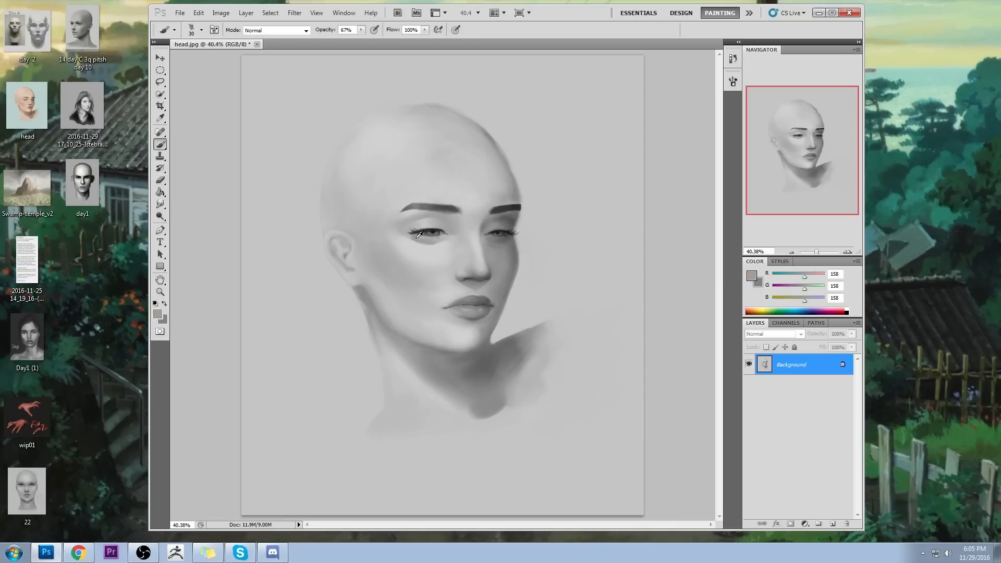
key(ctrl+a)
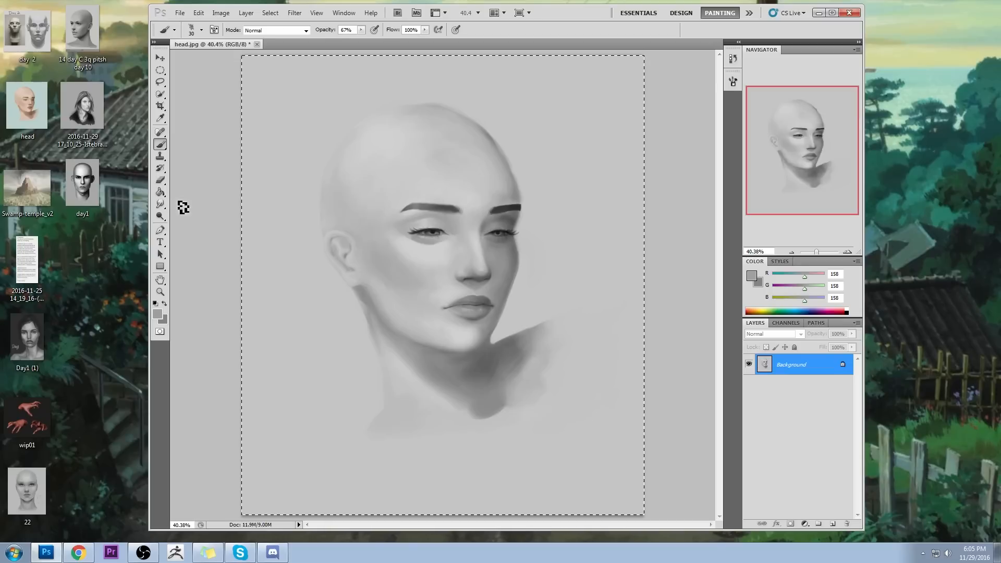
click(160, 204)
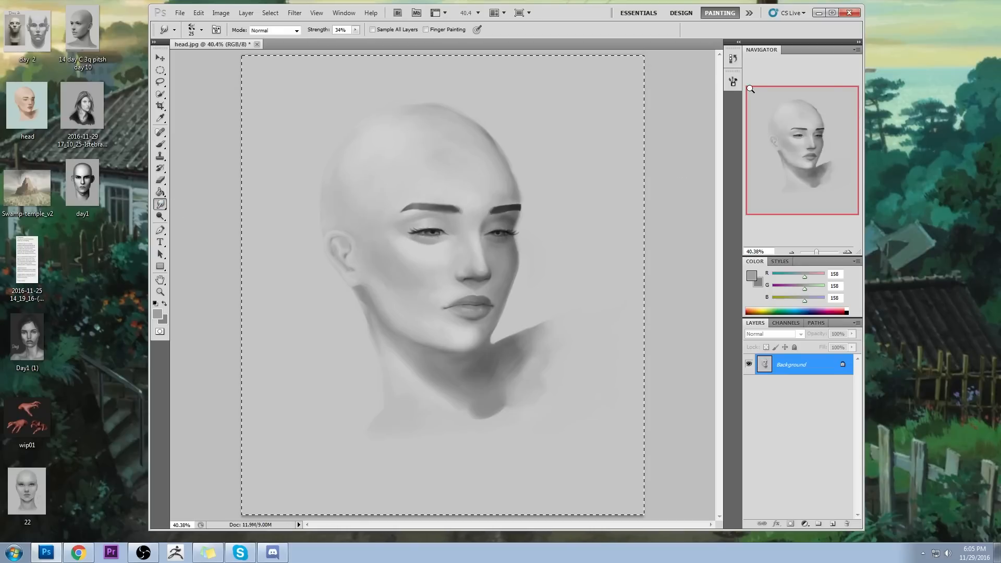
Return to the original head.jpg snapshot in the history and paste the corrected greyscale version as a new layer.
click(732, 58)
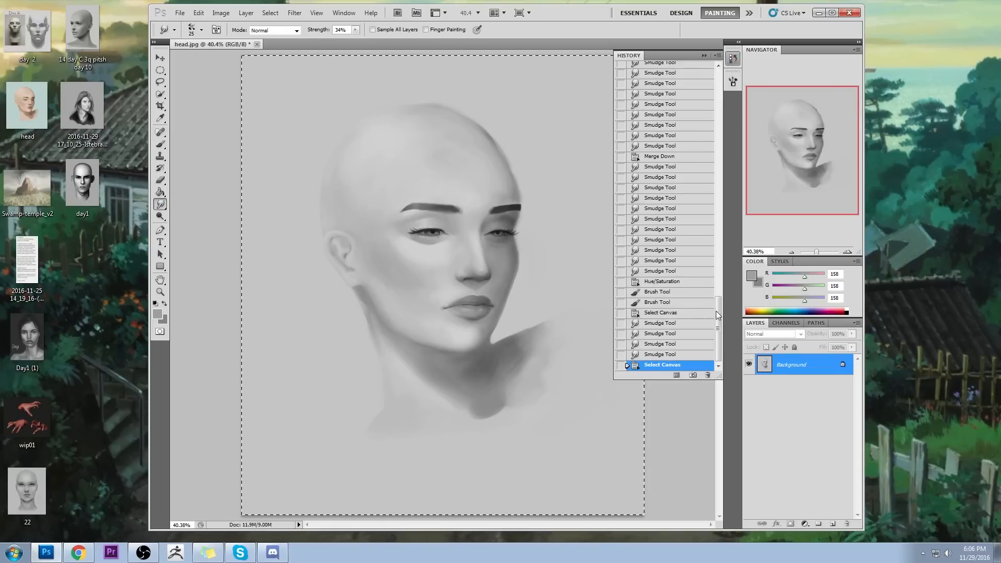
mouse_move(718, 328)
mouse_down()
mouse_move(723, 106)
mouse_move(682, 70)
mouse_up()
click(682, 70)
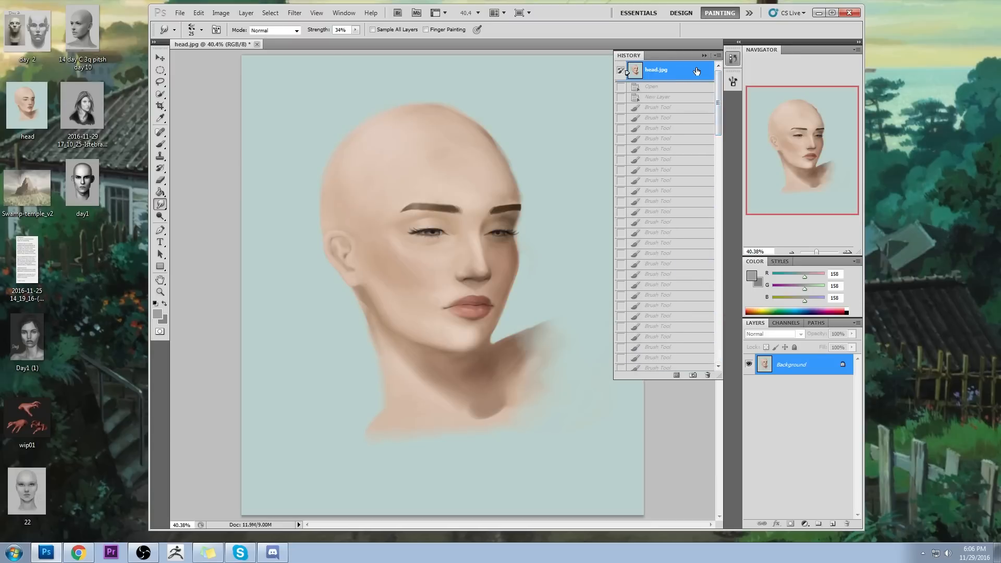
key(ctrl+v)
click(703, 55)
Desaturate the original Background layer with a Hue/Saturation saturation of -100.
click(794, 389)
key(ctrl+u)
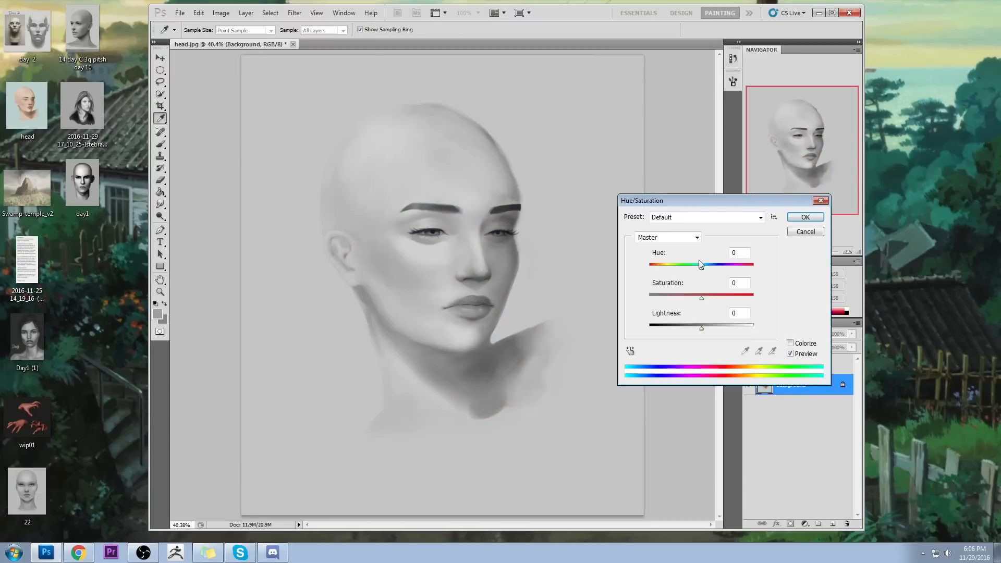
drag(701, 304, 649, 300)
key(Return)
key(r)
Toggle Layer 1's visibility repeatedly to compare the corrected values around the eye and cheek with the original.
click(749, 365)
click(750, 365)
click(750, 366)
click(750, 366)
click(752, 369)
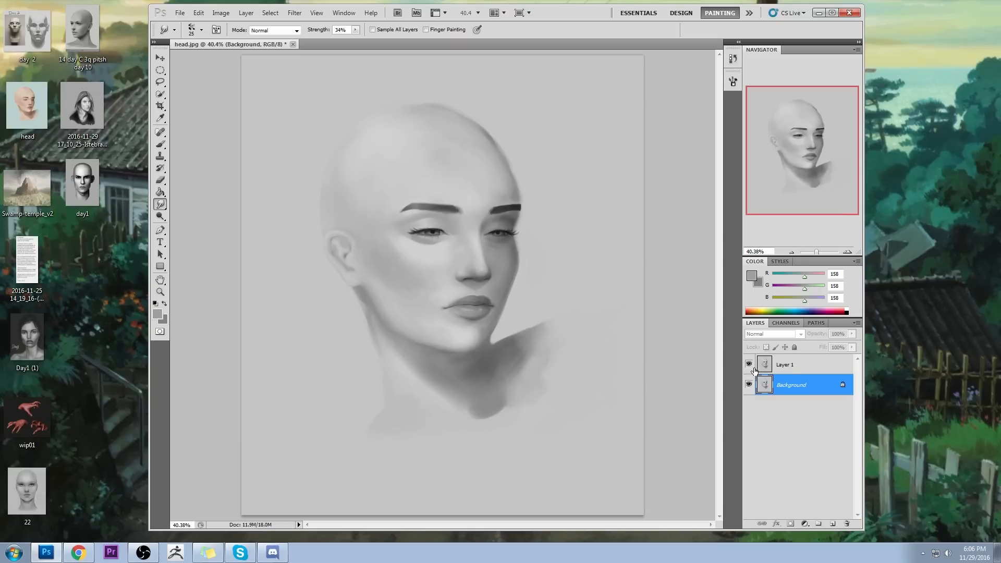
click(748, 365)
click(748, 365)
click(748, 366)
click(751, 368)
click(752, 369)
click(756, 370)
click(749, 367)
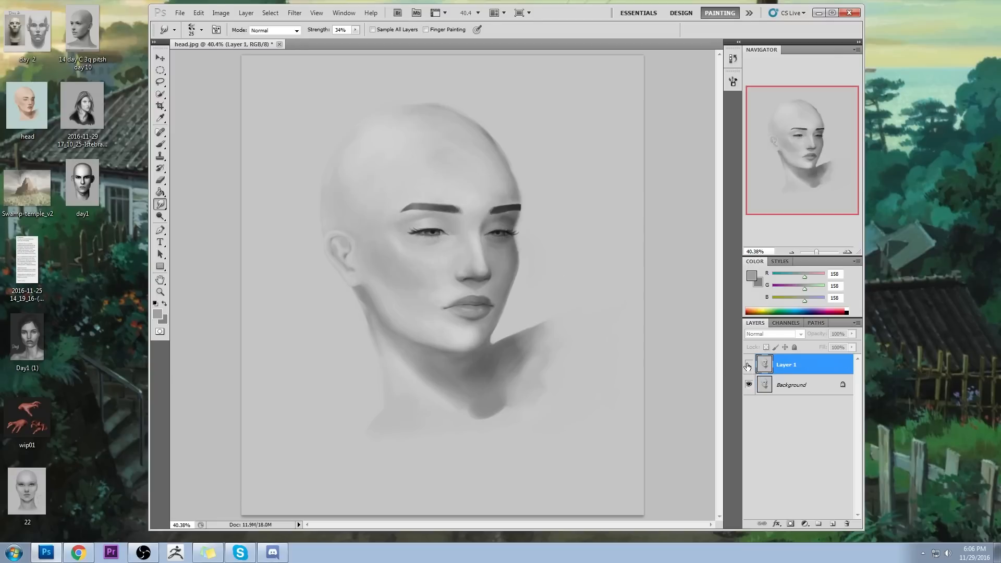
click(750, 367)
click(750, 367)
click(750, 368)
click(751, 368)
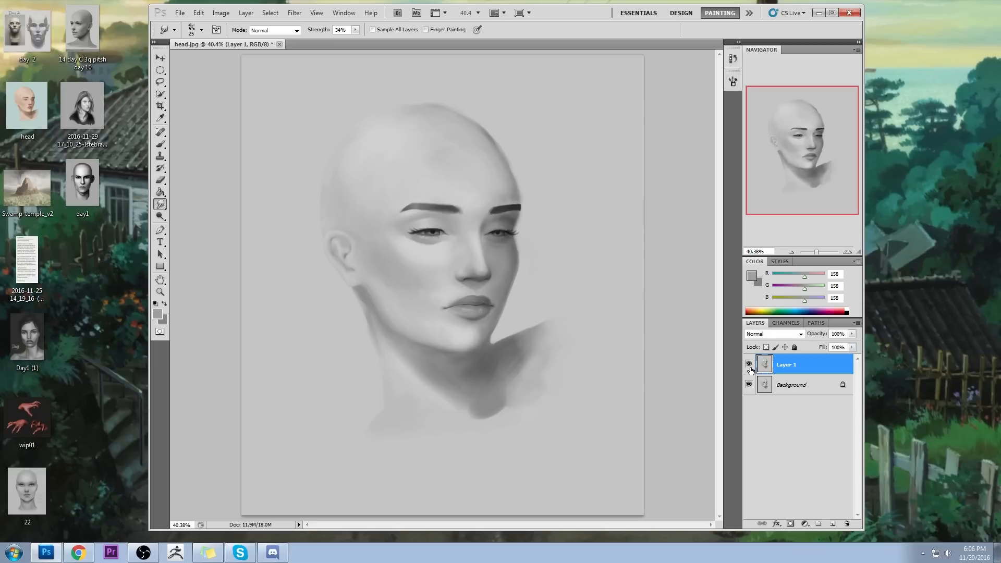
click(749, 366)
Refine the near eye area on Layer 1 with the Smudge tool and the Brush, using a sampled light grey (195).
click(163, 204)
click(212, 221)
key(b)
alt+click(430, 226)
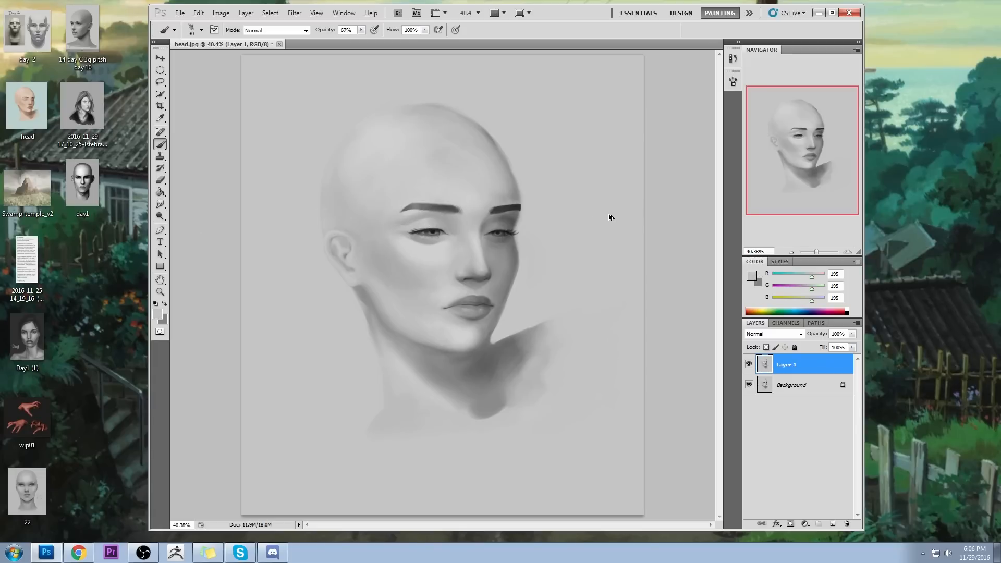
Merge Layer 1 into the Background layer and close head.jpg, saving the changes.
key(alt+bracketleft)
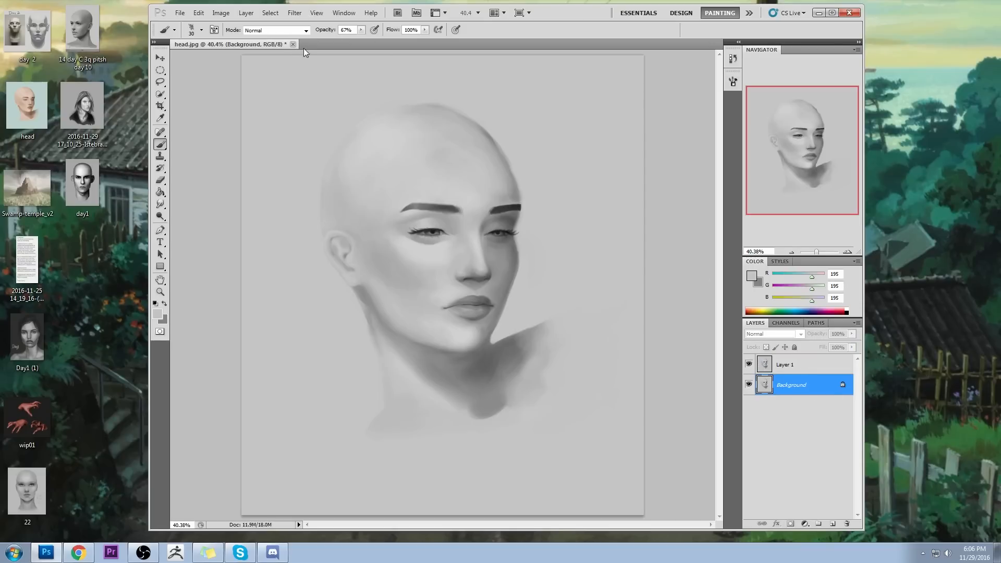
click(798, 364)
key(ctrl+e)
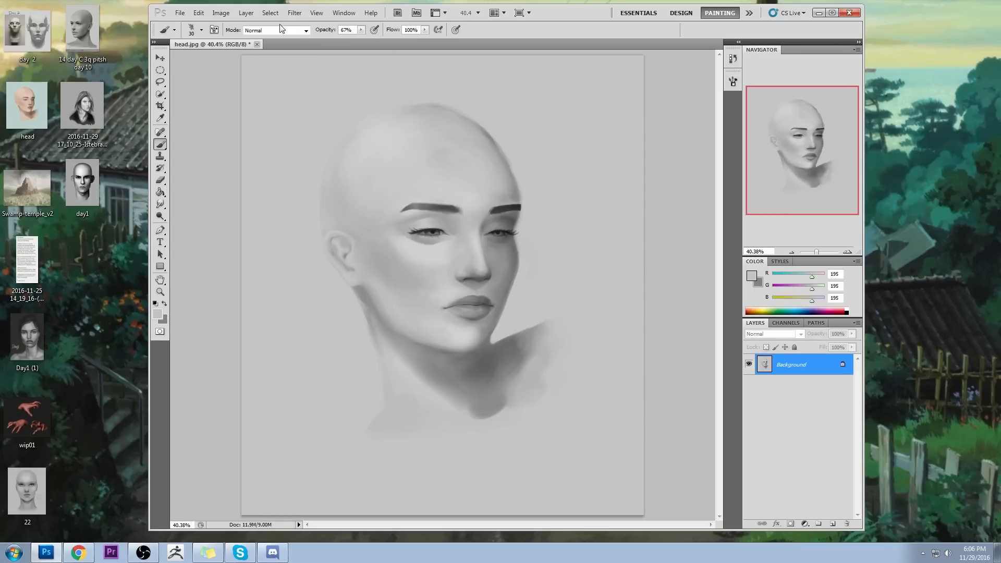
click(257, 44)
click(475, 213)
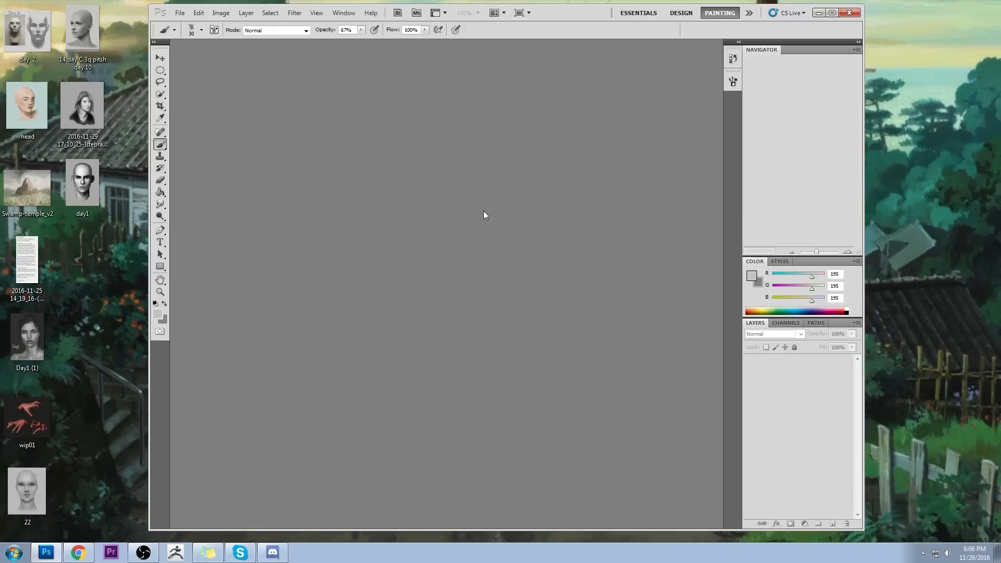
Open Swamp-temple_v2.jpg and fill a new layer with light grey (205, 205, 205).
double_click(27, 124)
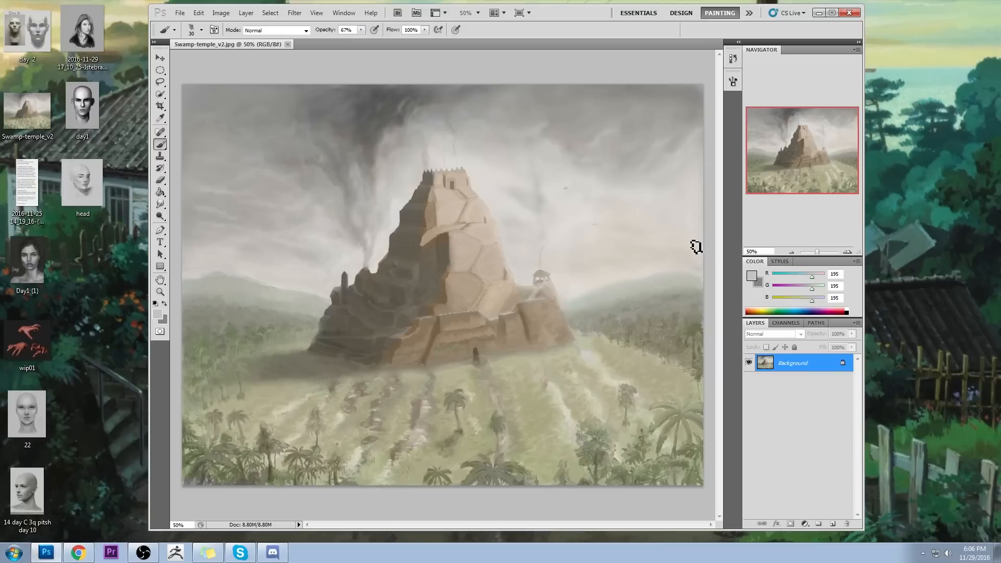
click(832, 523)
click(750, 276)
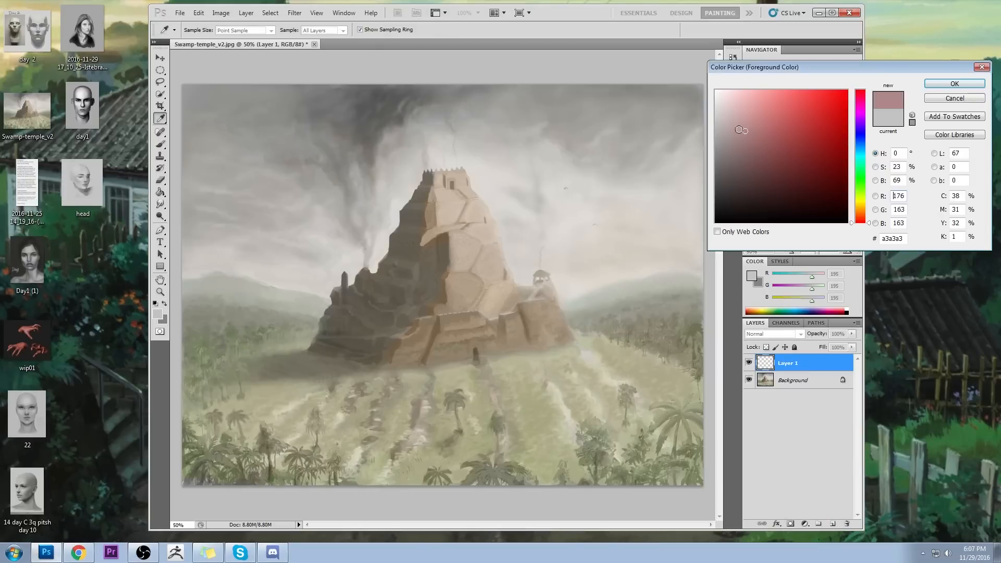
click(955, 86)
key(g)
click(527, 241)
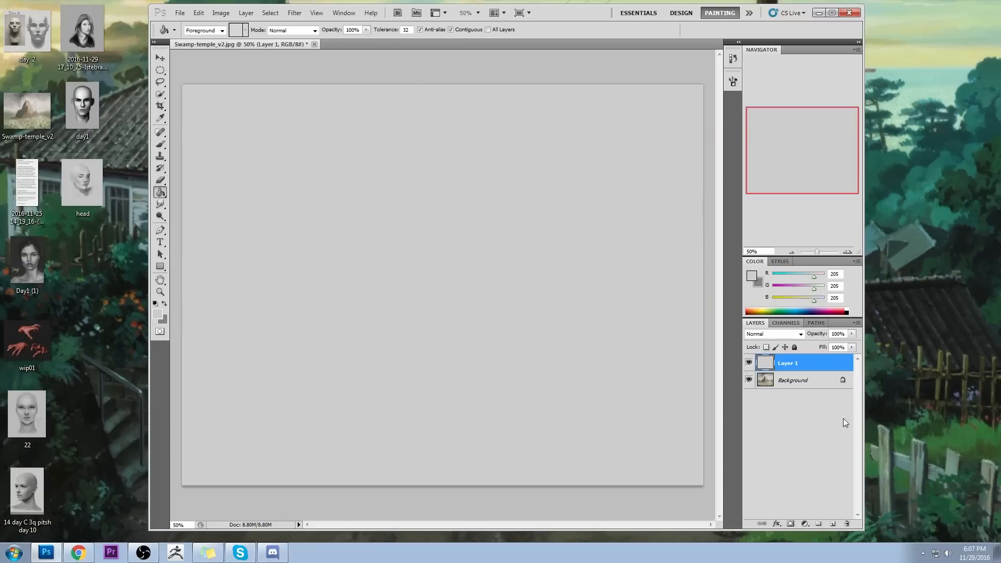
Add another empty layer above the grey one and hide both to reveal the temple painting.
click(829, 523)
click(748, 380)
click(748, 363)
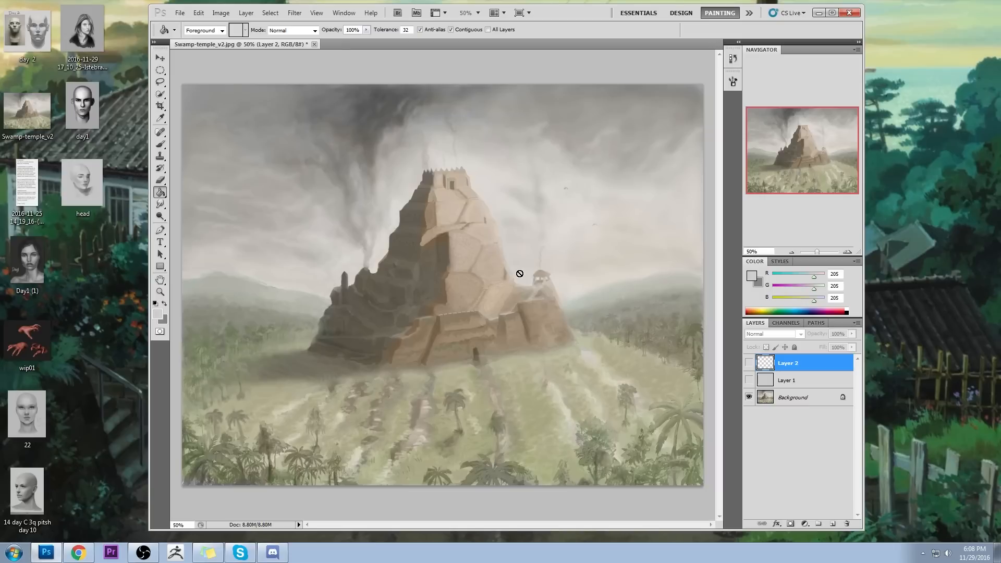
Show the grey Layer 1 and draw a wide rectangular frame on it with the Brush in black.
click(749, 380)
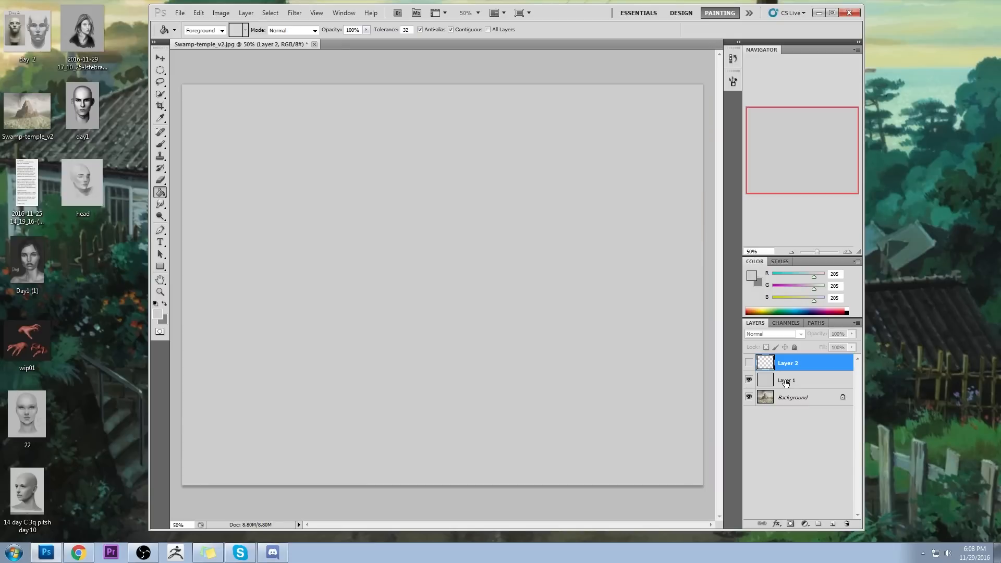
click(785, 379)
click(751, 276)
click(717, 222)
click(954, 84)
key(b)
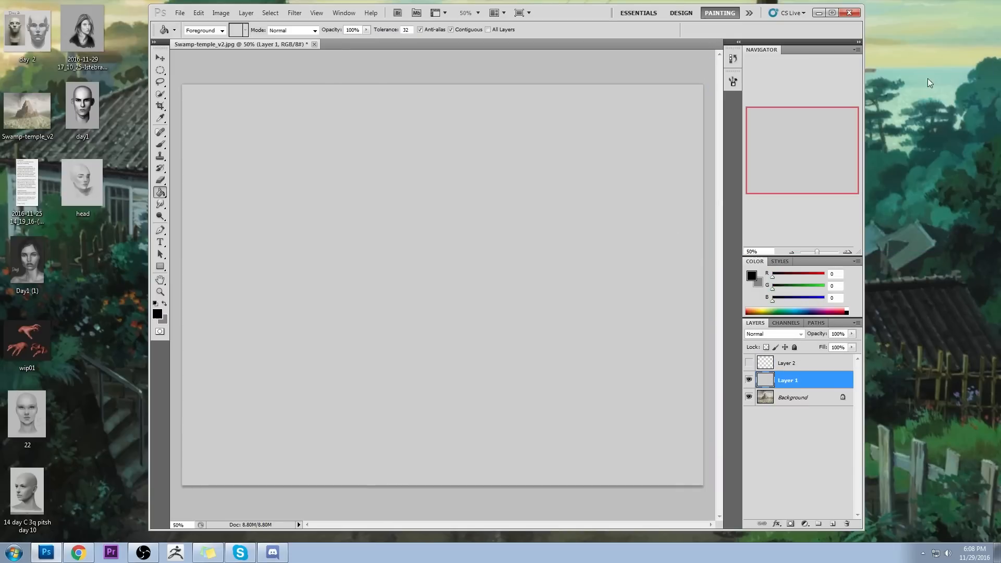
mouse_move(261, 155)
mouse_down()
mouse_move(680, 149)
mouse_move(246, 334)
mouse_move(680, 353)
mouse_up()
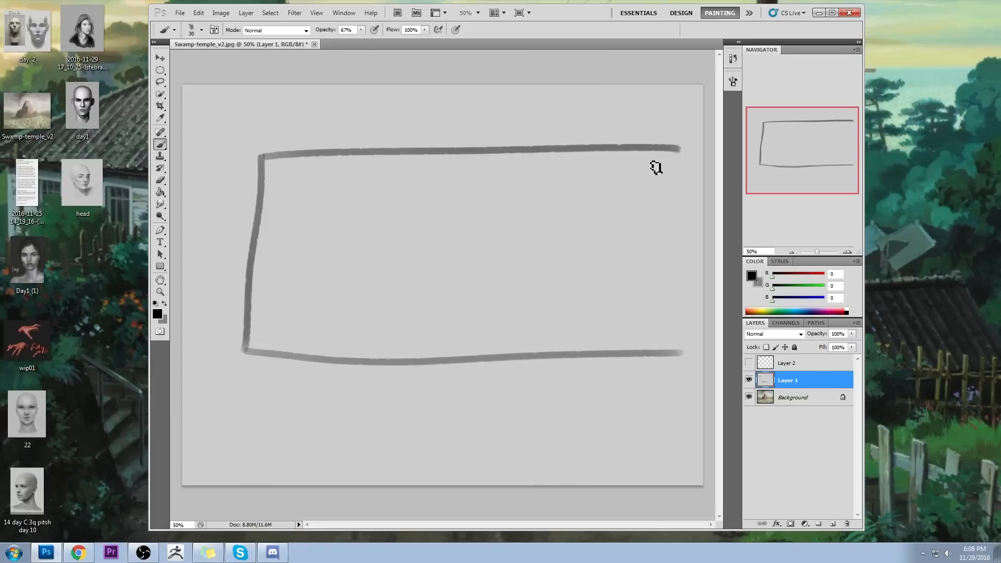
drag(682, 150, 698, 360)
mouse_move(273, 272)
mouse_down()
mouse_move(458, 257)
mouse_move(259, 264)
mouse_up()
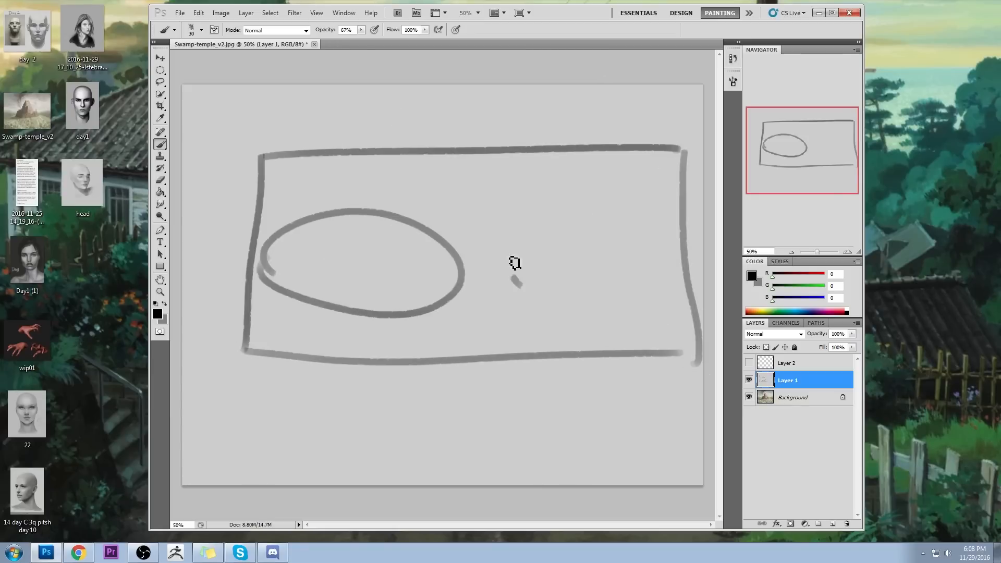
drag(480, 248, 513, 264)
key(ctrl+alt+z)
key(ctrl+alt+z)
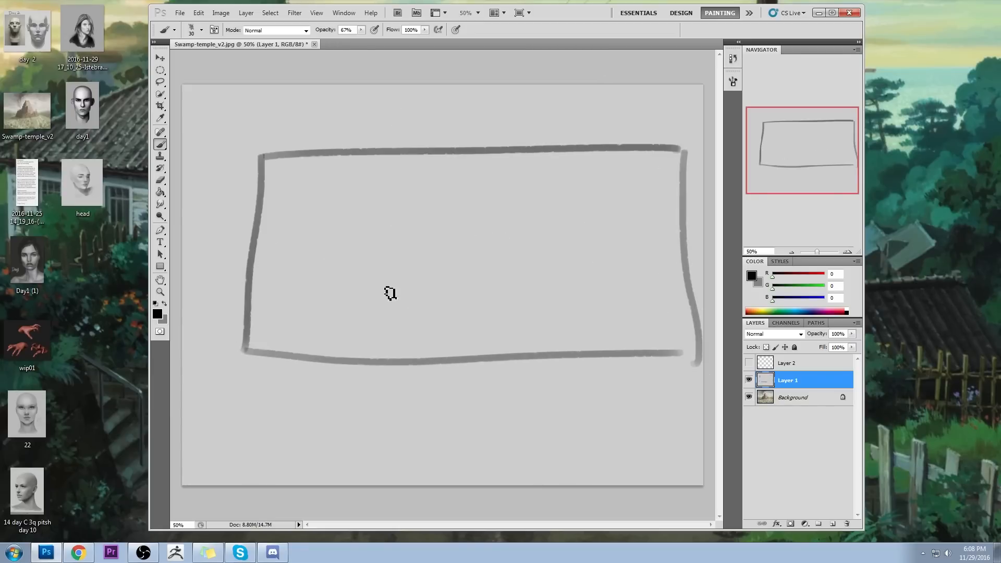
drag(383, 289, 388, 271)
drag(384, 194, 373, 365)
drag(613, 185, 602, 323)
key(ctrl+alt+z)
key(ctrl+alt+z)
key(ctrl+alt+z)
mouse_move(504, 280)
mouse_down()
mouse_move(678, 280)
mouse_move(513, 284)
mouse_up()
drag(257, 275, 269, 278)
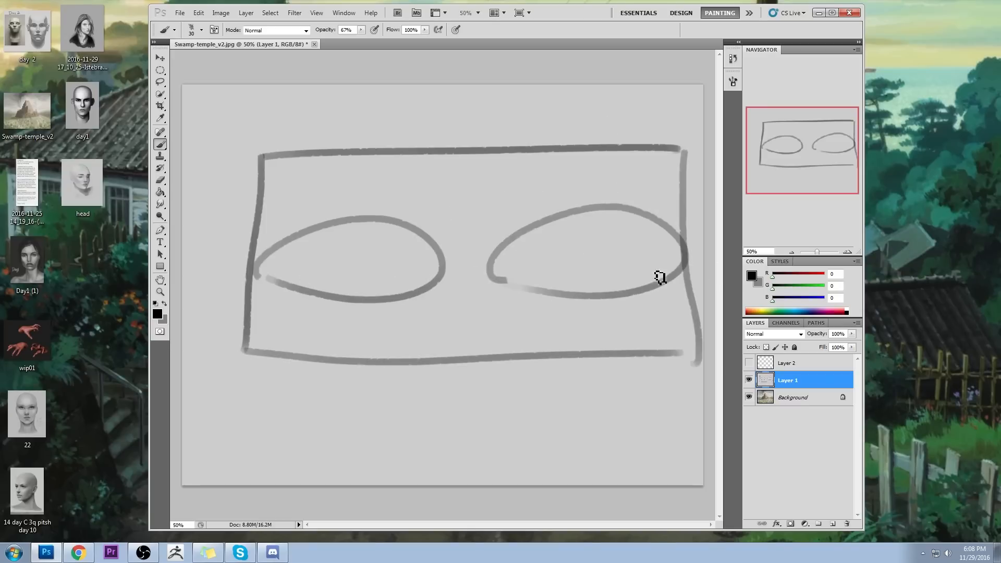
key(ctrl+alt+z)
key(ctrl+alt+z)
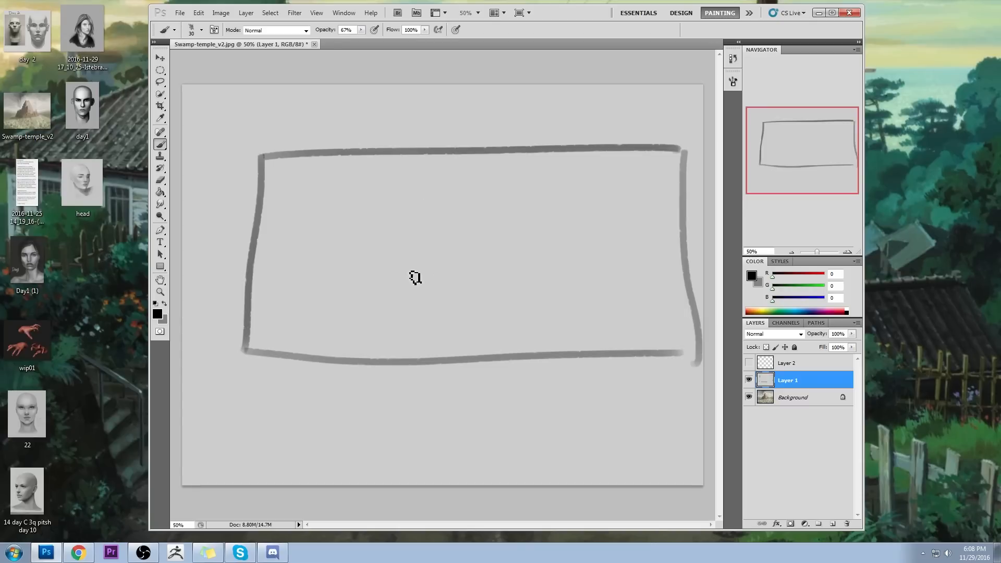
Sketch a mound-shaped temple silhouette with a crenellated top and sloping sides inside the frame.
mouse_move(345, 272)
mouse_down()
mouse_move(476, 197)
mouse_move(584, 294)
mouse_move(399, 236)
mouse_move(488, 214)
mouse_move(577, 304)
mouse_up()
key(ctrl+z)
drag(480, 208, 609, 314)
click(304, 301)
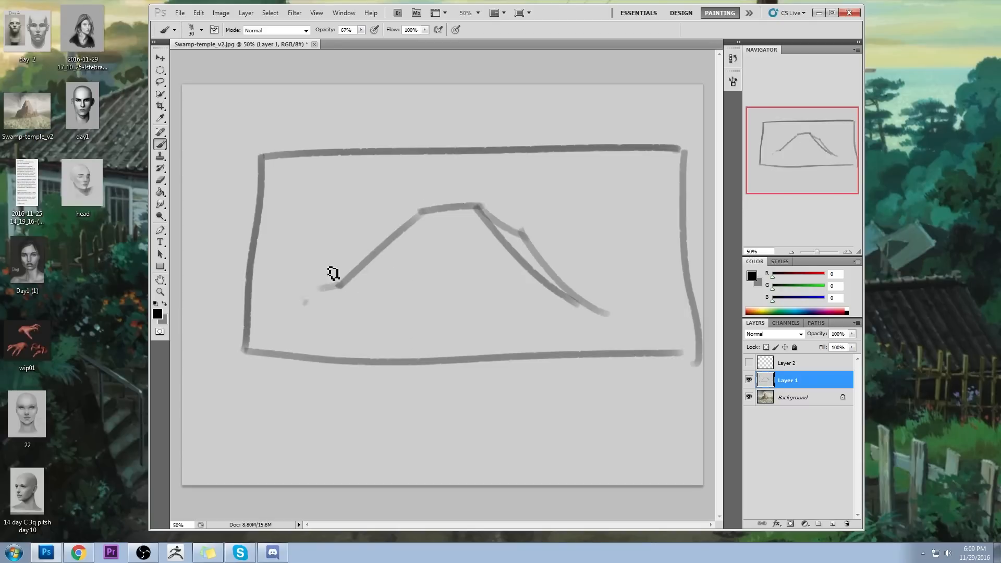
drag(314, 288, 405, 220)
mouse_move(427, 207)
mouse_down()
mouse_move(446, 196)
mouse_move(523, 231)
mouse_up()
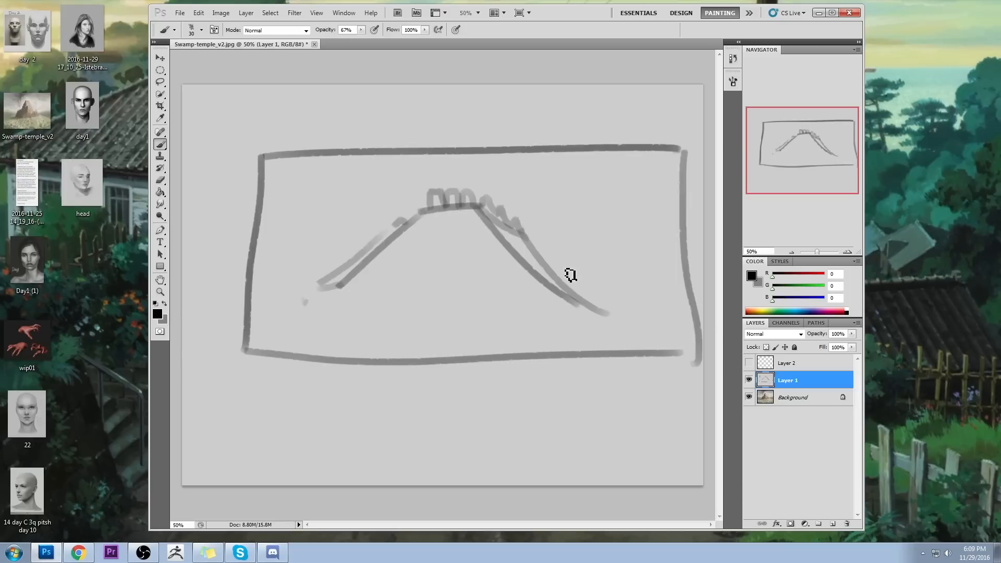
drag(511, 264, 648, 317)
Sketch large sweeping curves on both sides of the mound, reaching over the frame's upper edge.
drag(316, 297, 333, 308)
drag(240, 323, 380, 132)
mouse_move(331, 376)
mouse_down()
mouse_move(439, 133)
mouse_move(360, 187)
mouse_move(480, 183)
mouse_move(401, 148)
mouse_up()
drag(323, 144, 266, 183)
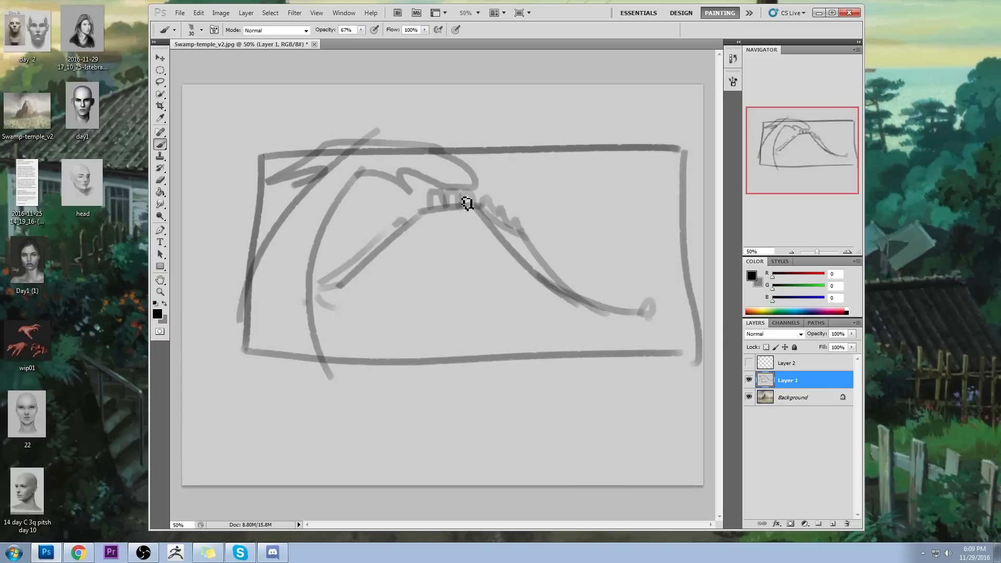
drag(542, 137, 601, 297)
mouse_move(581, 141)
mouse_down()
mouse_move(593, 281)
mouse_move(599, 182)
mouse_up()
mouse_move(515, 155)
mouse_down()
mouse_move(594, 130)
mouse_move(640, 180)
mouse_up()
Add long vertical curved strokes through the mound and the right half of the frame.
mouse_move(373, 257)
mouse_down()
mouse_move(388, 239)
mouse_move(443, 245)
mouse_move(446, 377)
mouse_up()
mouse_move(491, 343)
mouse_down()
mouse_move(495, 172)
mouse_move(478, 167)
mouse_up()
drag(521, 167, 563, 358)
drag(513, 184, 532, 245)
drag(453, 169, 471, 330)
mouse_move(472, 323)
mouse_down()
mouse_move(483, 121)
mouse_move(484, 312)
mouse_up()
drag(565, 149, 583, 305)
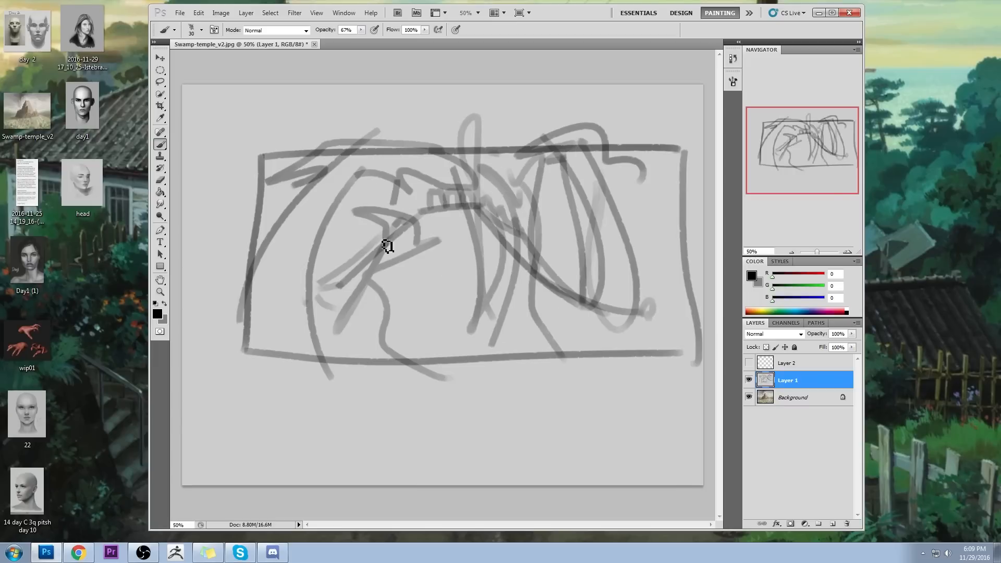
Add angular strokes over the left slope, an arc across the peak, and loops at the frame's upper corners.
drag(401, 182, 344, 305)
drag(360, 172, 345, 281)
drag(276, 166, 248, 222)
drag(604, 151, 677, 350)
mouse_move(398, 167)
mouse_down()
mouse_move(469, 229)
mouse_move(508, 241)
mouse_up()
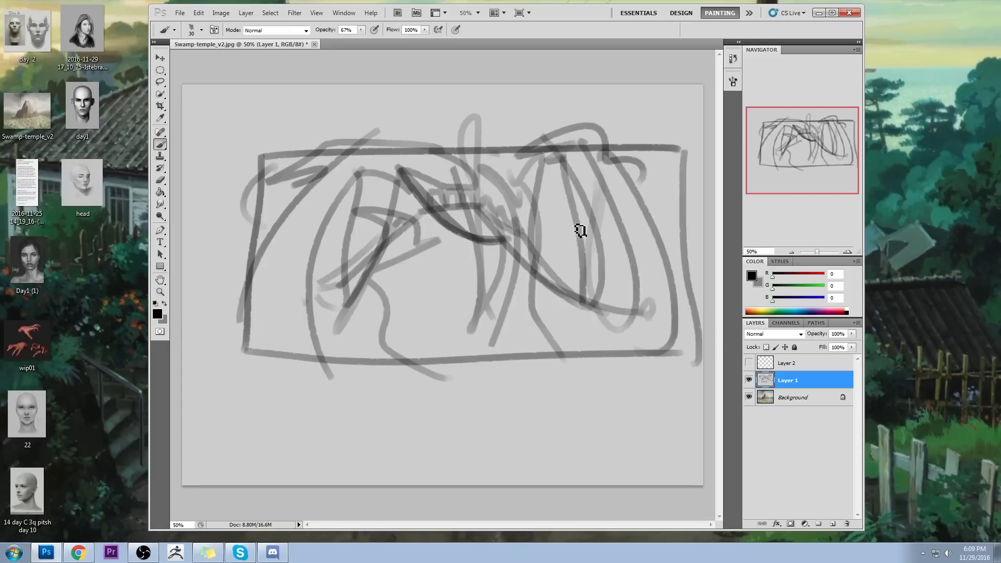
drag(328, 177, 248, 204)
drag(604, 157, 696, 199)
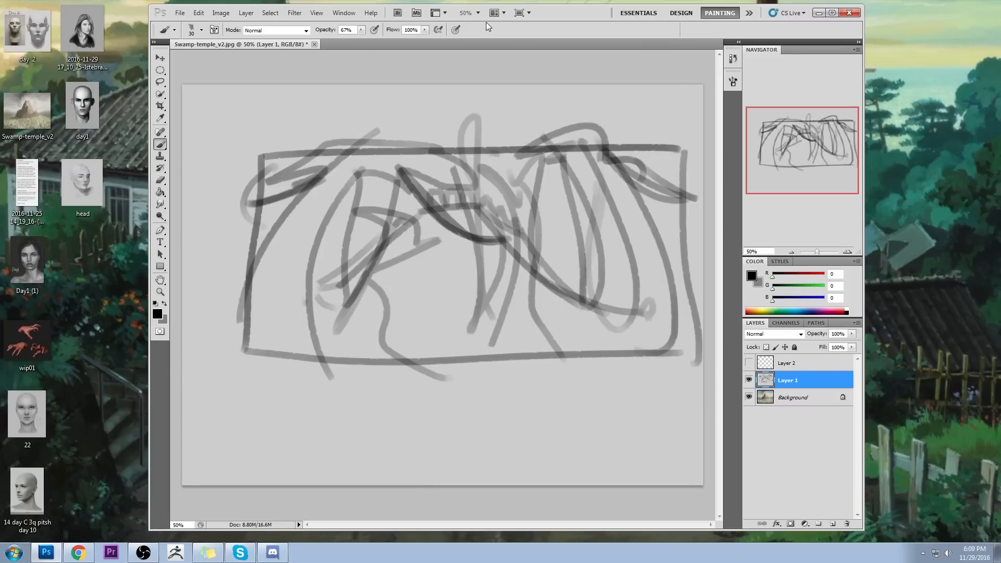
Toggle Layer 1's visibility to compare the composition sketch with the temple painting.
click(749, 380)
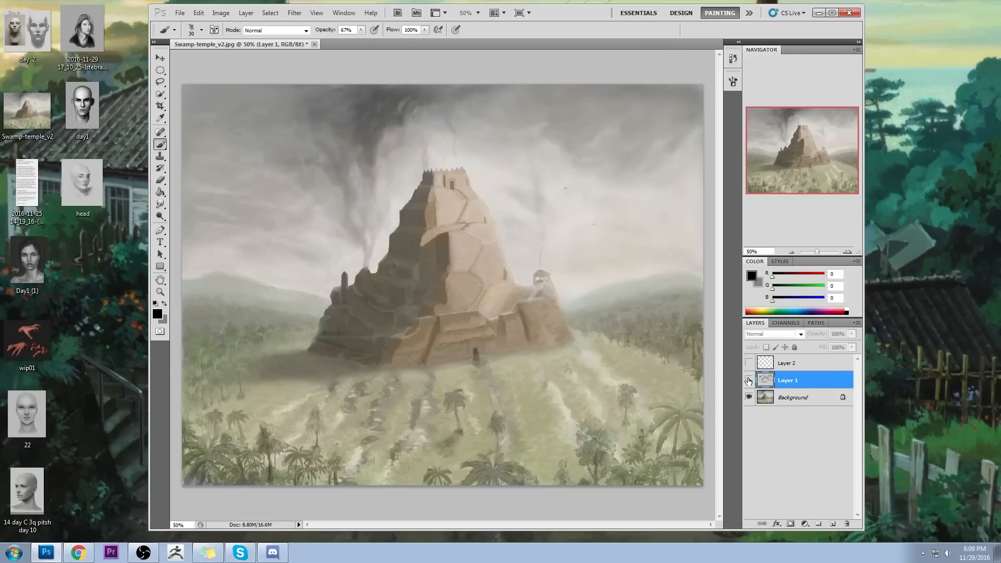
click(84, 182)
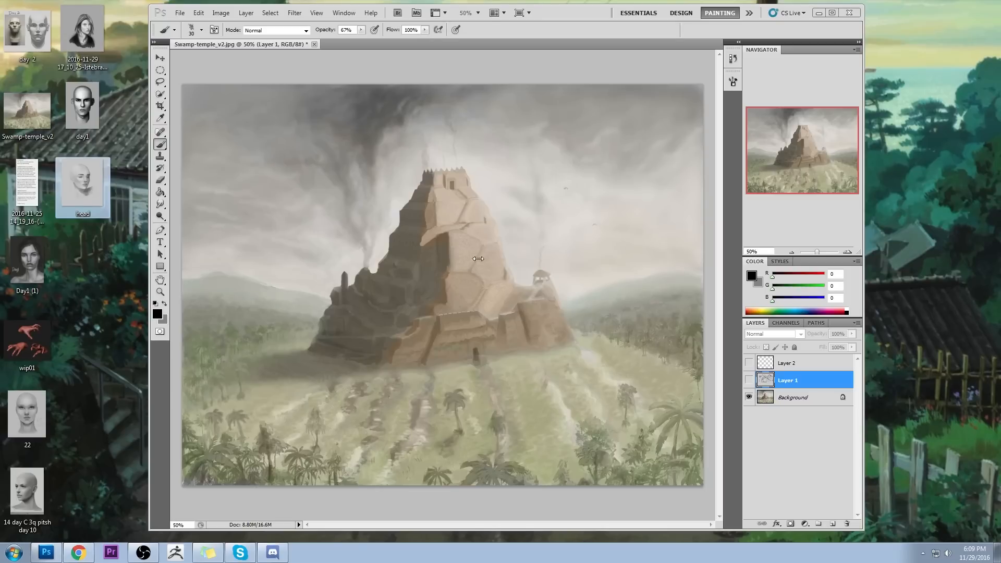
click(752, 385)
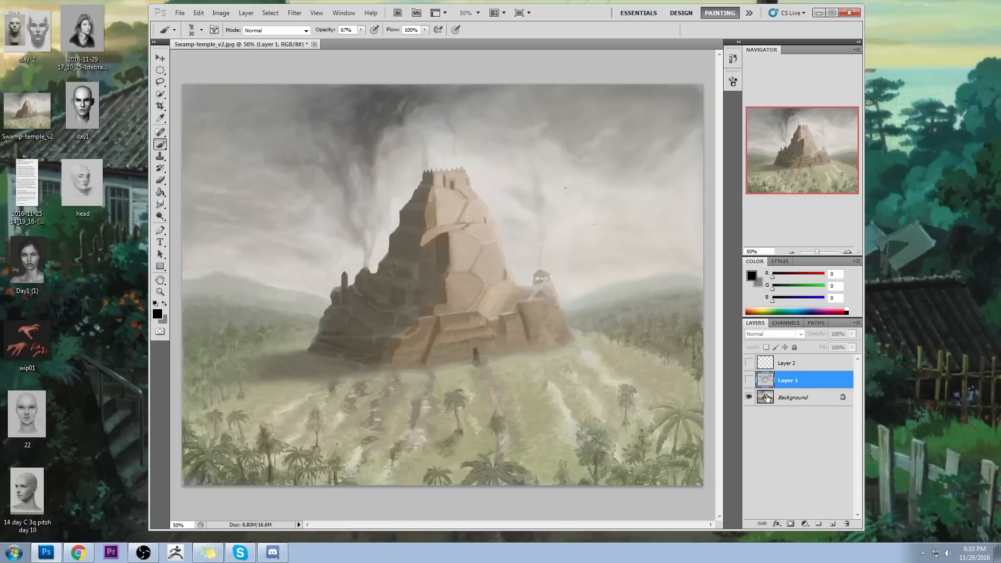
click(748, 380)
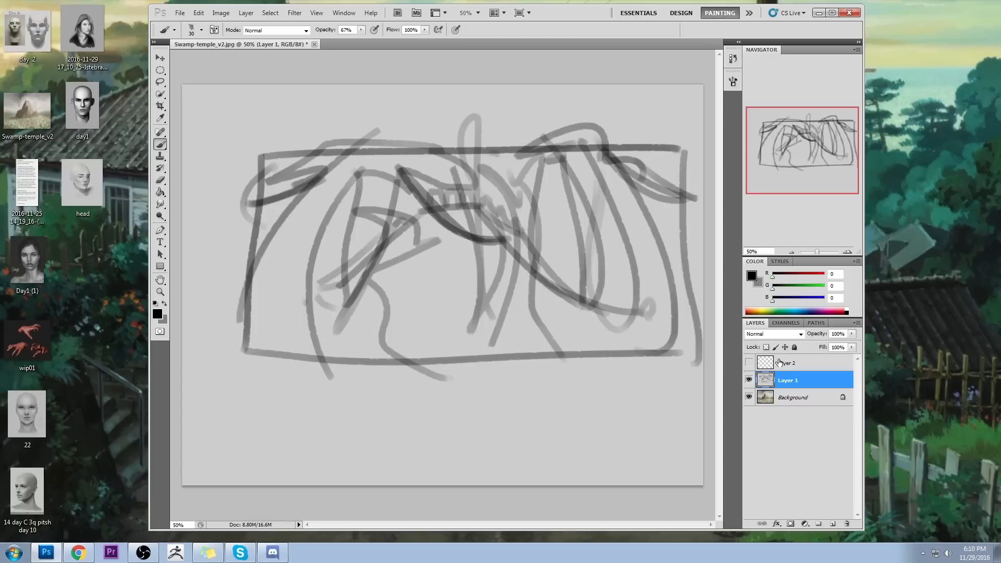
drag(443, 321, 446, 364)
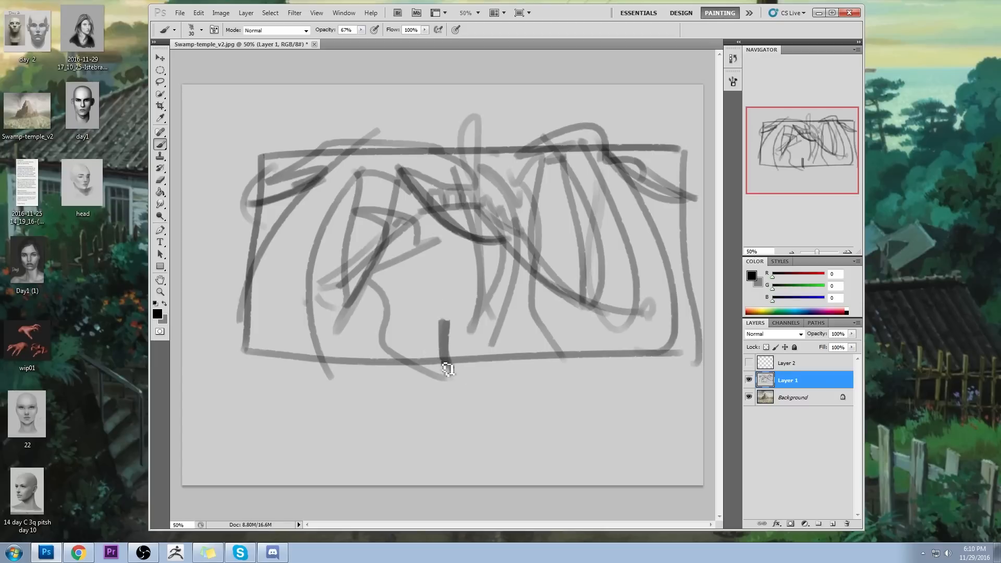
key(ctrl+z)
drag(452, 244, 457, 368)
drag(465, 274, 487, 367)
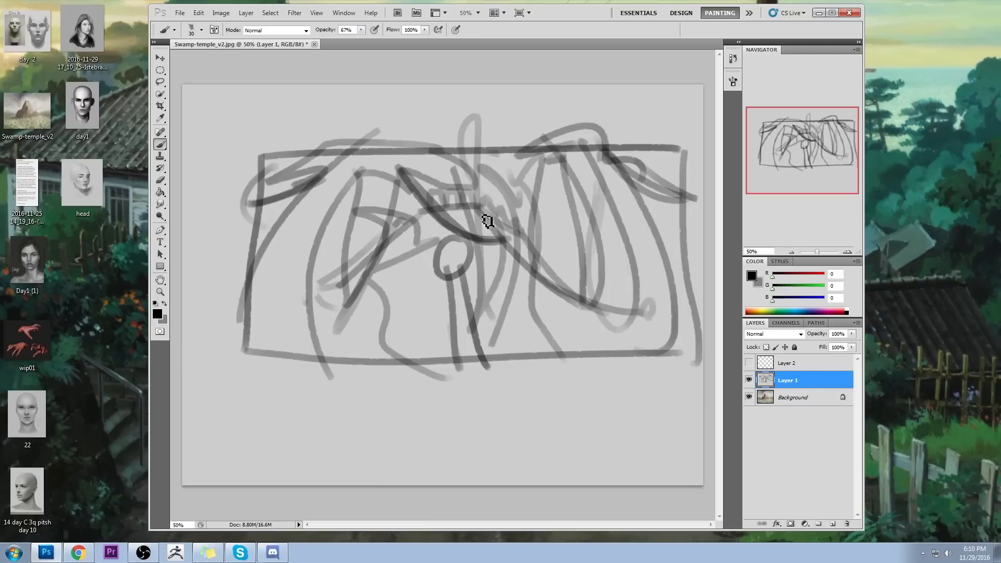
key(ctrl+alt+z)
key(ctrl+alt+z)
key(ctrl+alt+z)
Mark three tiny dark figures at the frame's lower centre and sketch a contour line across the middle above them.
drag(453, 348, 457, 357)
click(438, 352)
click(464, 355)
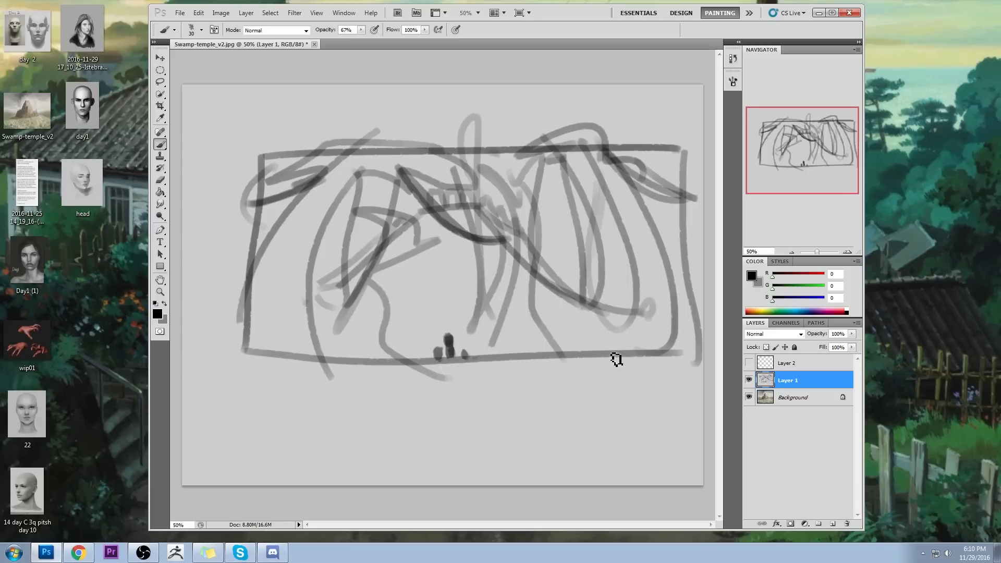
mouse_move(485, 336)
mouse_down()
mouse_move(438, 323)
mouse_move(483, 338)
mouse_up()
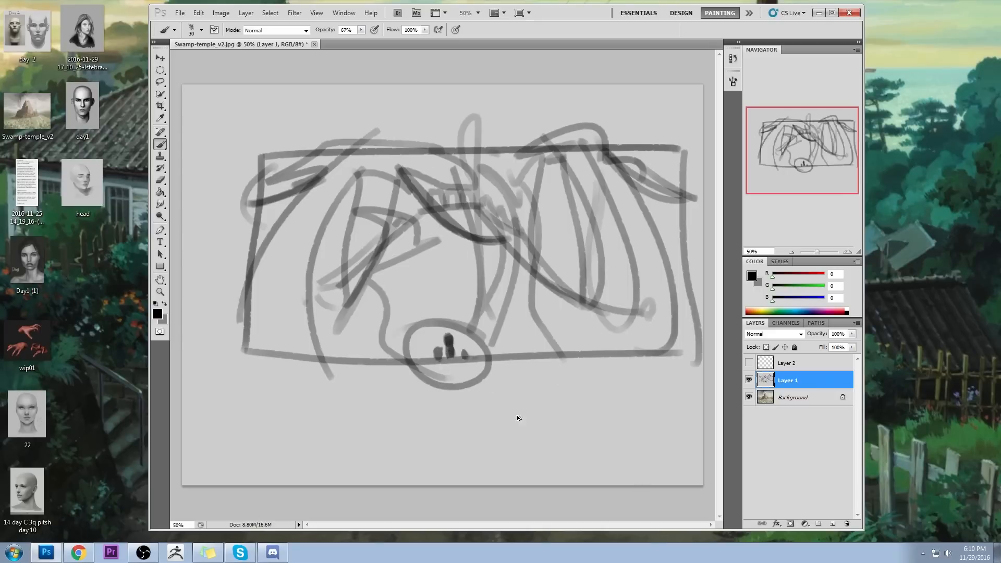
key(ctrl+z)
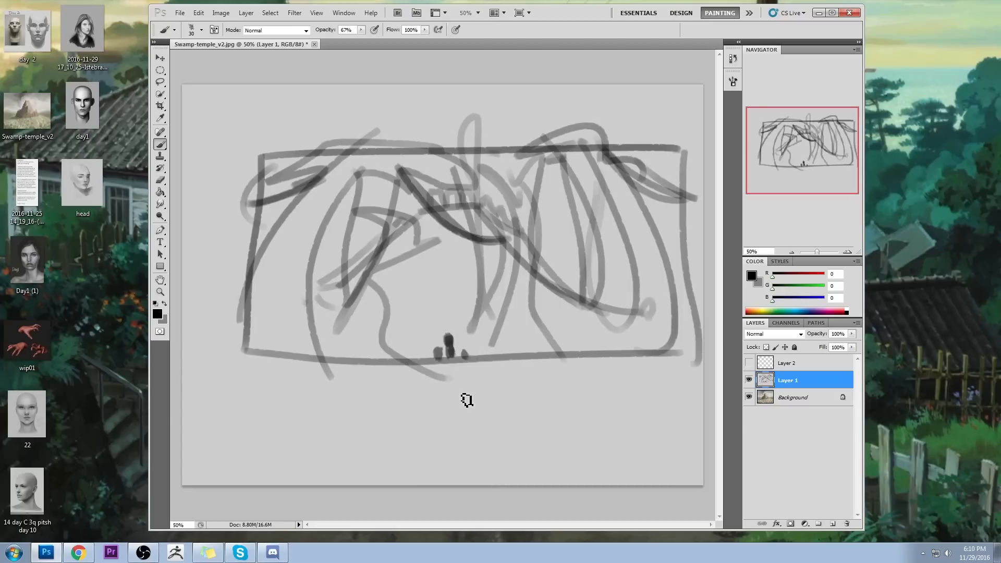
mouse_move(347, 262)
mouse_down()
mouse_move(470, 303)
mouse_move(512, 259)
mouse_up()
drag(415, 249, 485, 221)
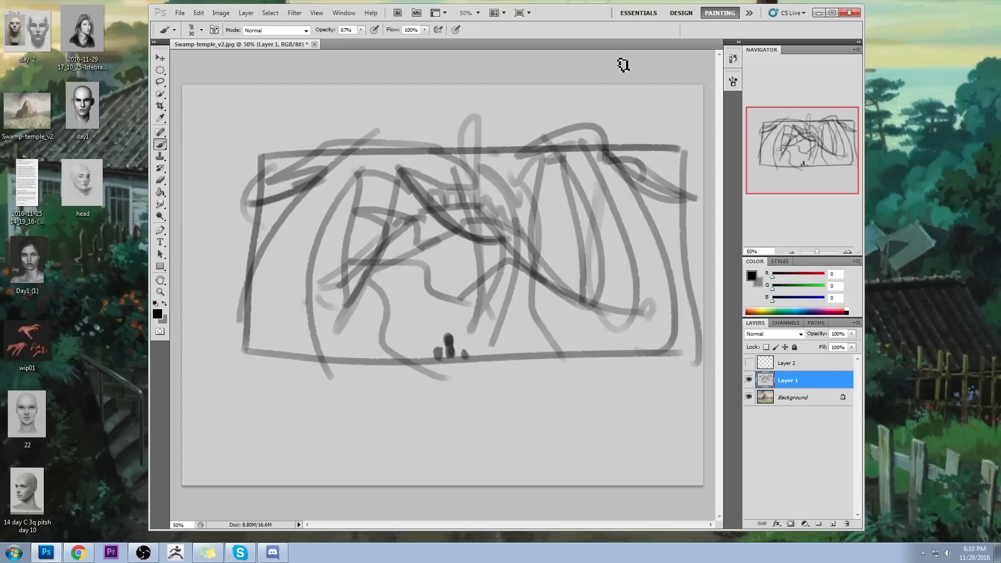
Compare the sketch with the temple painting once more and delete Layer 1 and Layer 2.
click(748, 380)
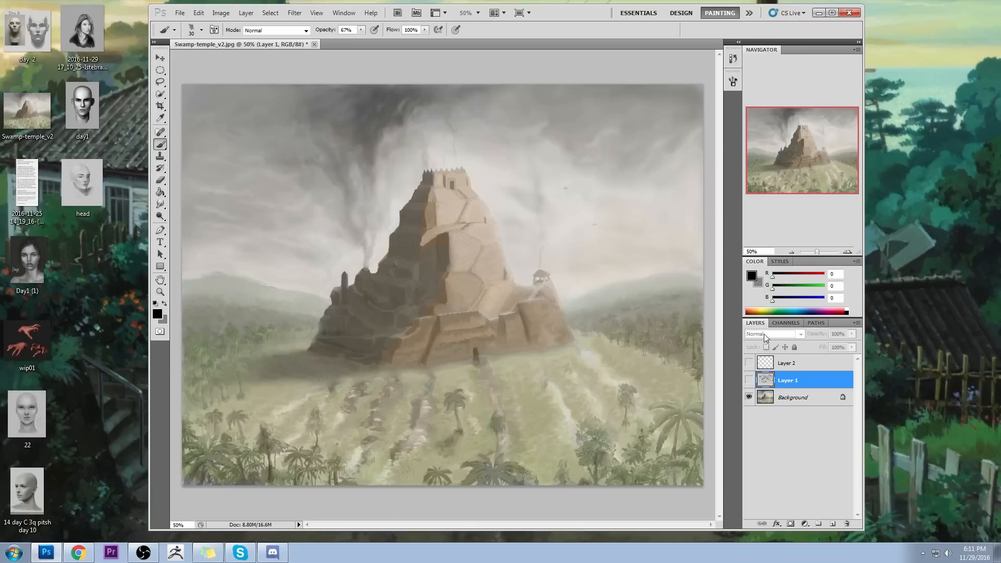
click(749, 380)
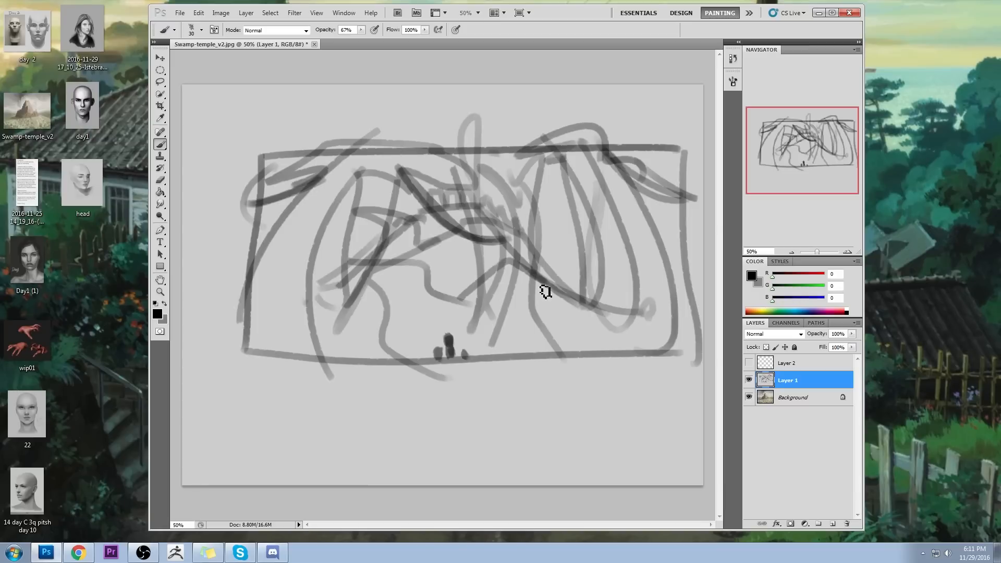
click(749, 379)
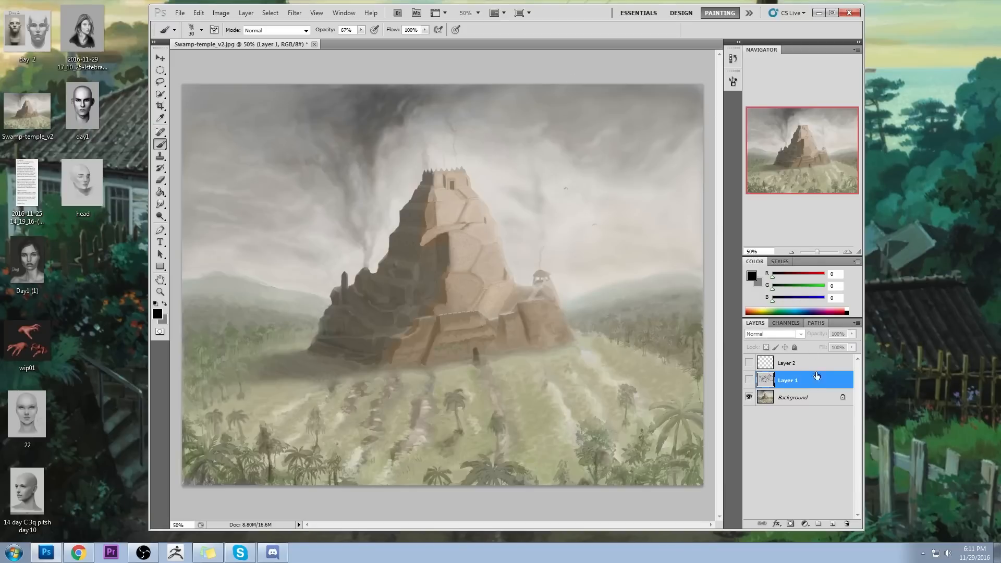
key(Delete)
key(Delete)
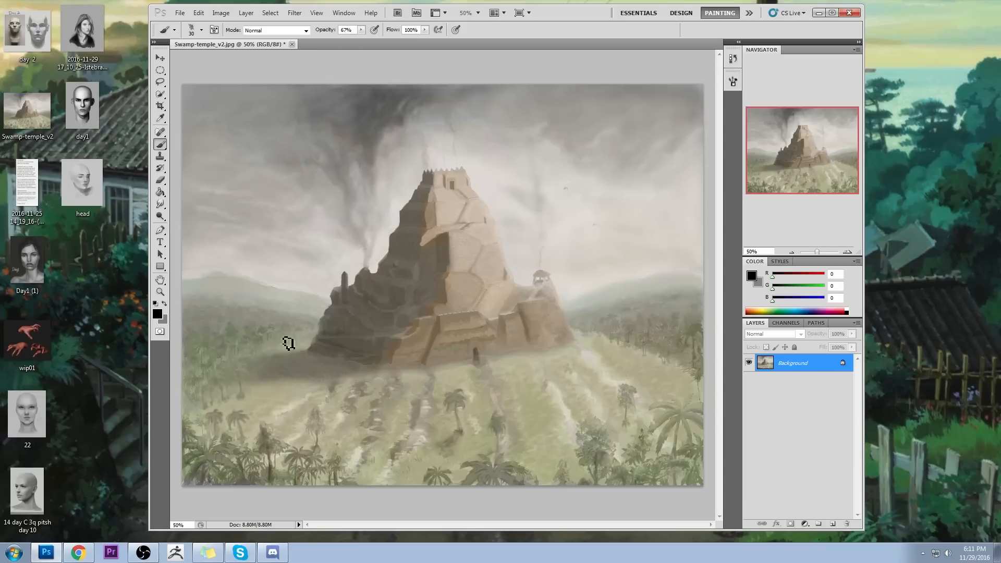
Draw a black horizon line across the full width of the temple painting, through the distant hills.
mouse_move(178, 301)
mouse_down()
mouse_move(712, 302)
mouse_move(157, 306)
mouse_up()
key(ctrl+z)
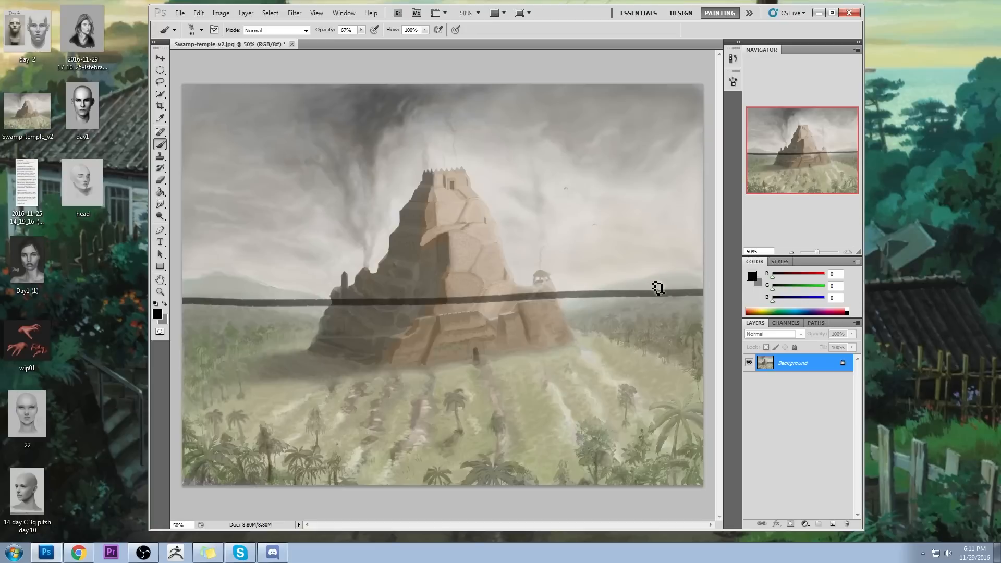
Draw large red letter-like marks over the sky, the forest edge, the temple base and the grassy slope.
drag(772, 274, 824, 275)
mouse_move(681, 279)
mouse_down()
mouse_move(594, 232)
mouse_move(615, 295)
mouse_up()
mouse_move(282, 319)
mouse_down()
mouse_move(329, 386)
mouse_move(313, 302)
mouse_up()
drag(336, 332, 254, 398)
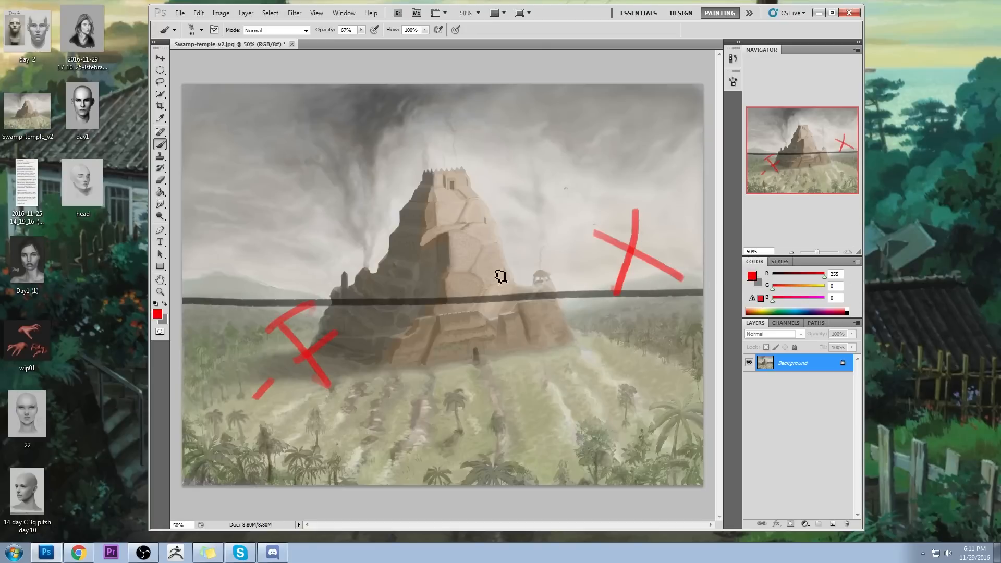
drag(455, 370, 496, 355)
drag(435, 351, 478, 328)
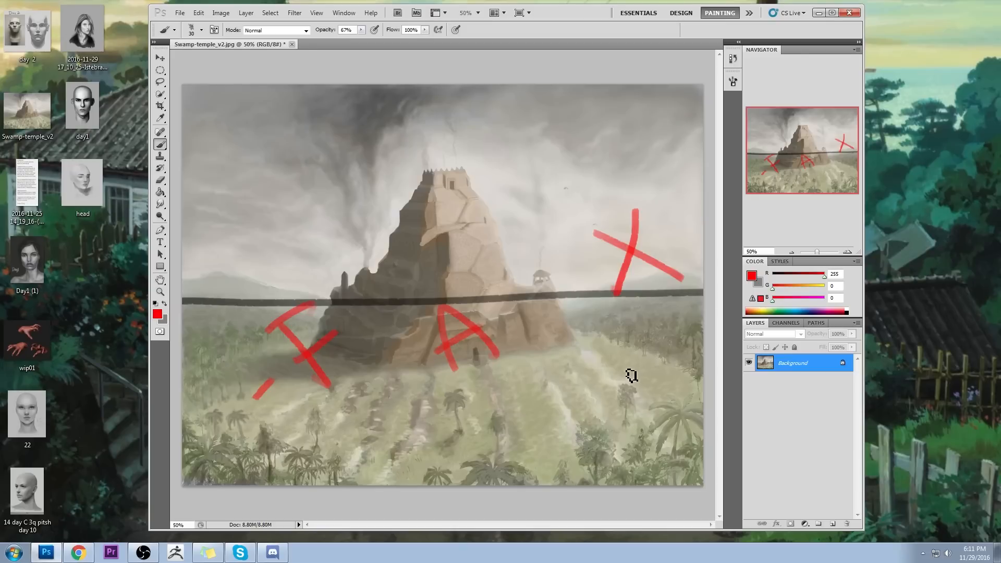
drag(551, 373, 594, 387)
mouse_move(565, 397)
mouse_down()
mouse_move(588, 384)
mouse_move(552, 374)
mouse_up()
Undo the red marks drawn over the temple painting.
key(ctrl+alt+z)
key(ctrl+alt+z)
key(ctrl+alt+z)
key(ctrl+alt+z)
key(ctrl+alt+z)
key(ctrl+alt+z)
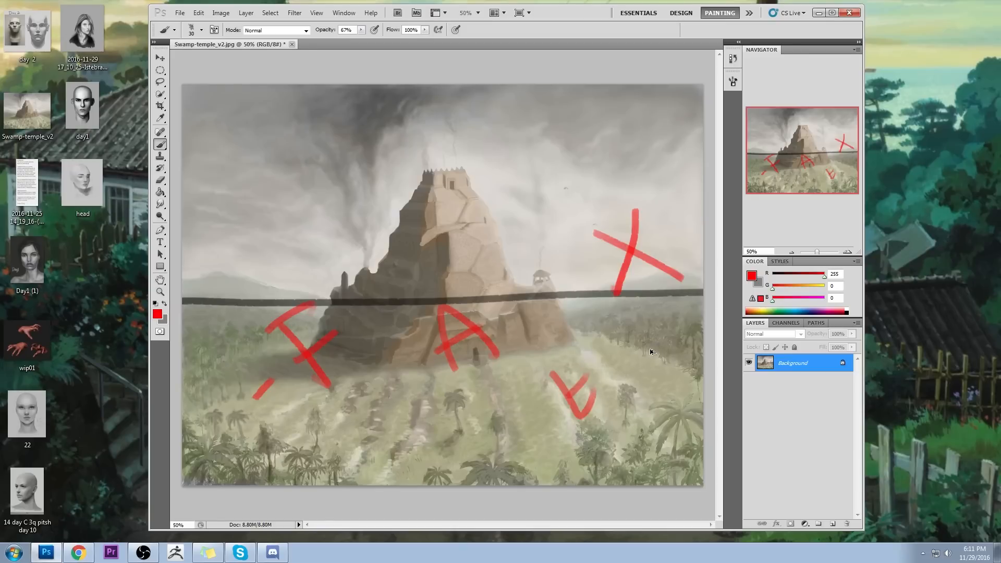
key(ctrl+alt+z)
key(ctrl+alt+z)
key(ctrl+alt+z)
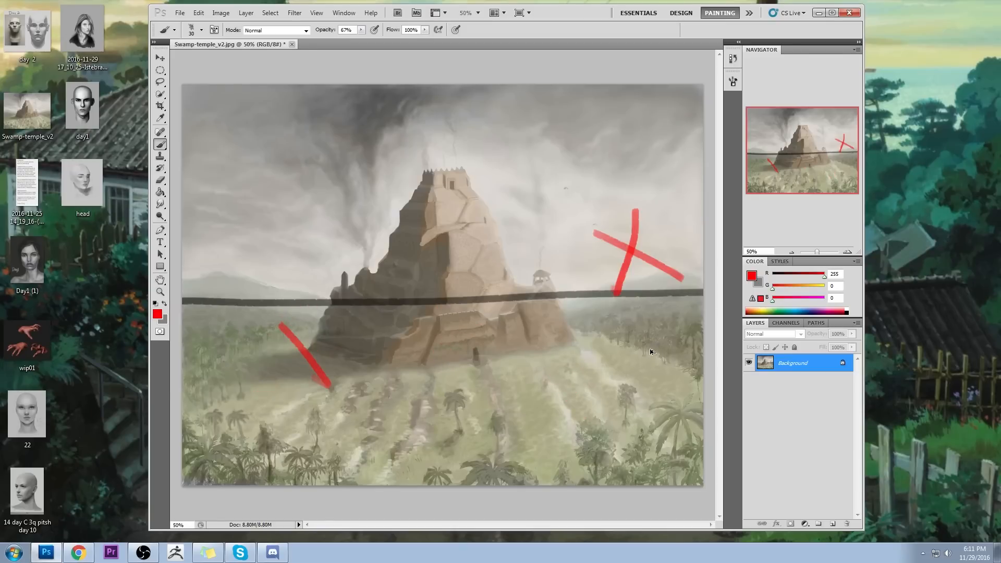
key(ctrl+alt+z)
key(ctrl+alt+z)
key(ctrl+alt+z)
Close Swamp-temple_v2.jpg, saving its changes.
click(292, 45)
click(458, 217)
click(574, 152)
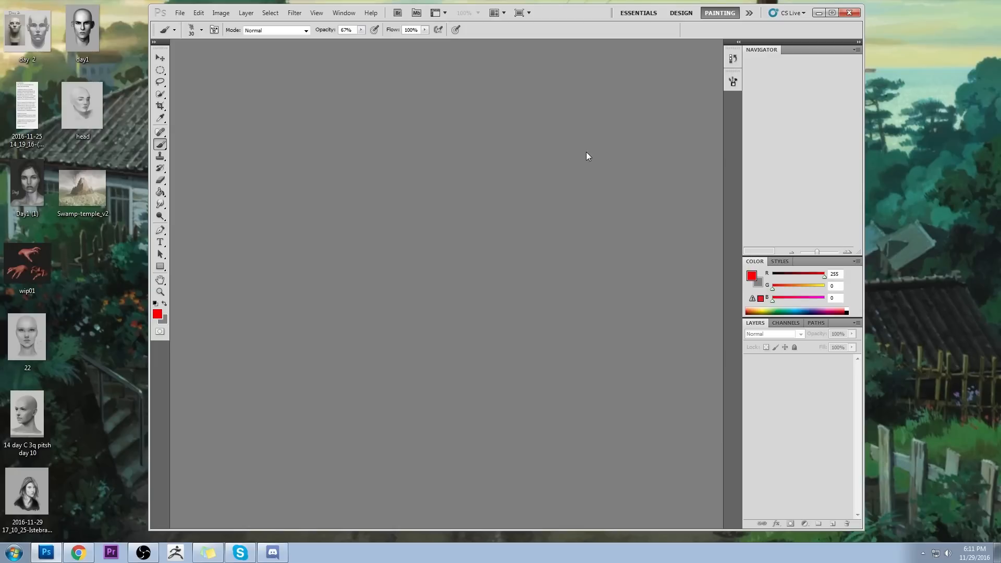
Switch to Chrome, place its window over the workspace and load istebrak.com.
click(78, 552)
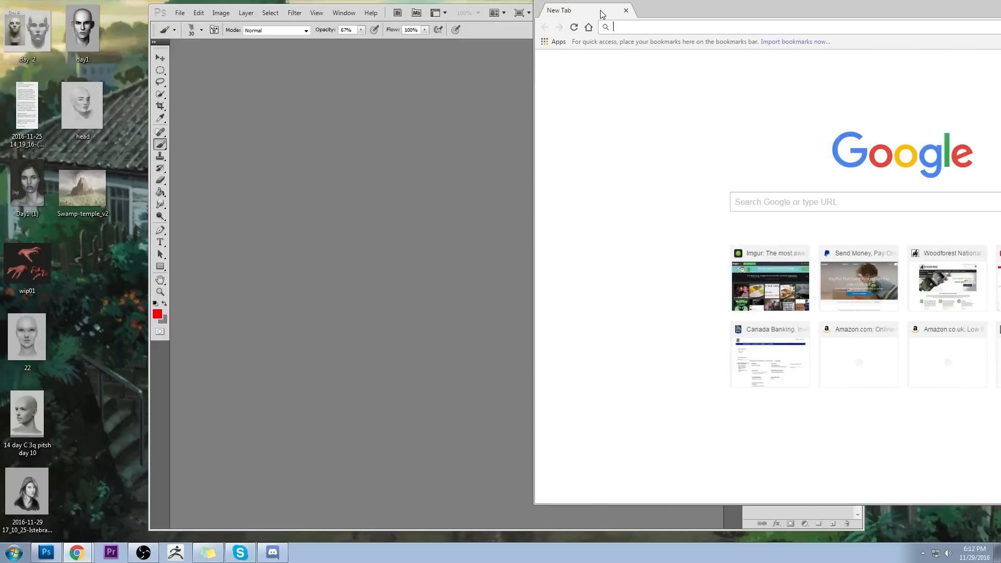
drag(599, 16, 223, 26)
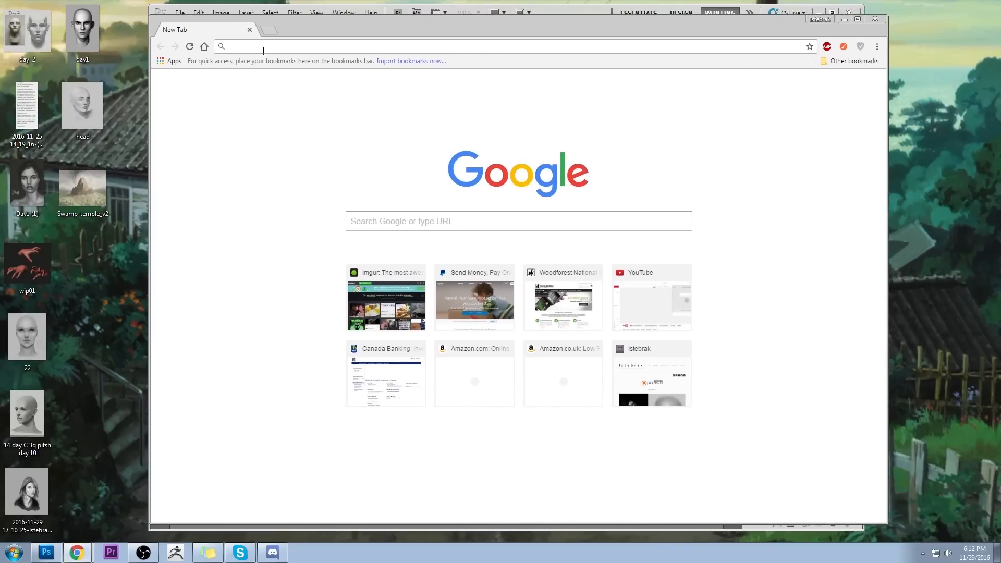
click(267, 46)
text(istebrak.com)
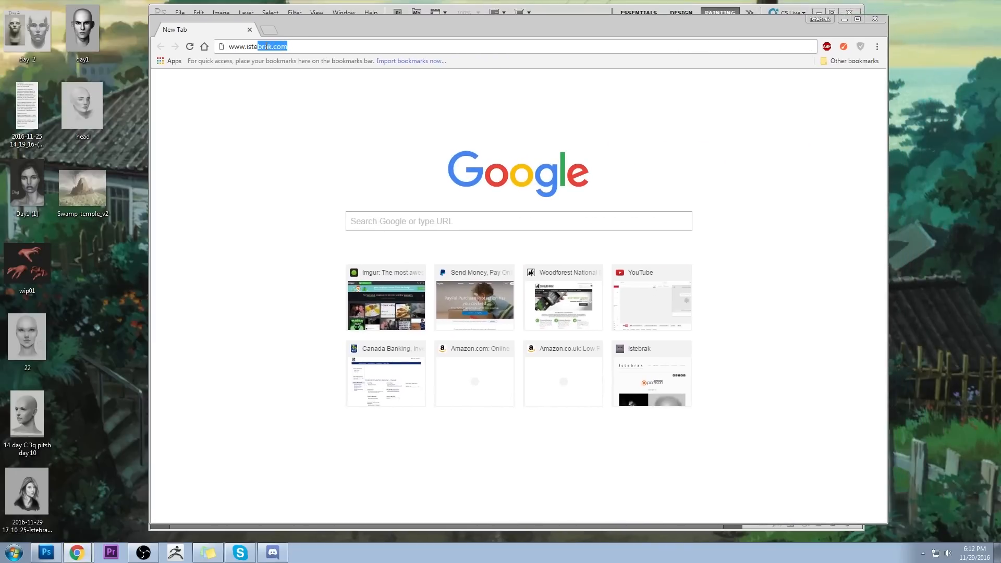
key(Return)
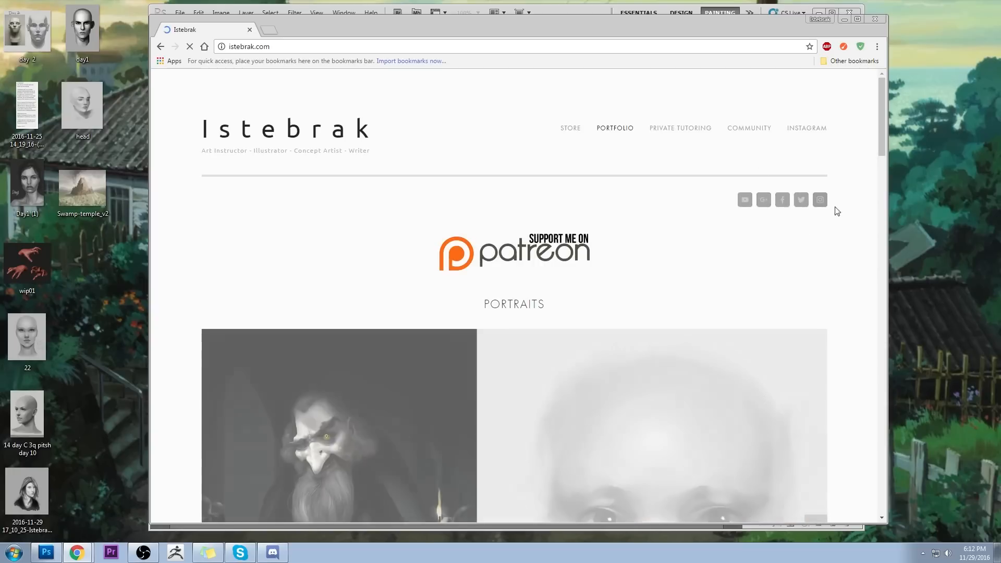
Open the site's Google+ and YouTube links in new browser tabs.
right_click(764, 206)
click(770, 209)
right_click(745, 201)
click(757, 208)
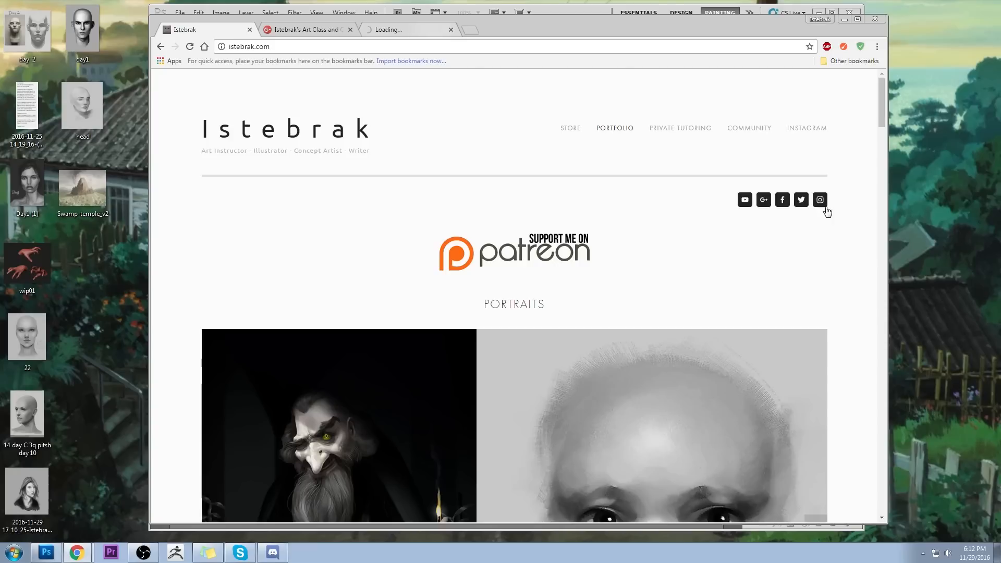
right_click(783, 203)
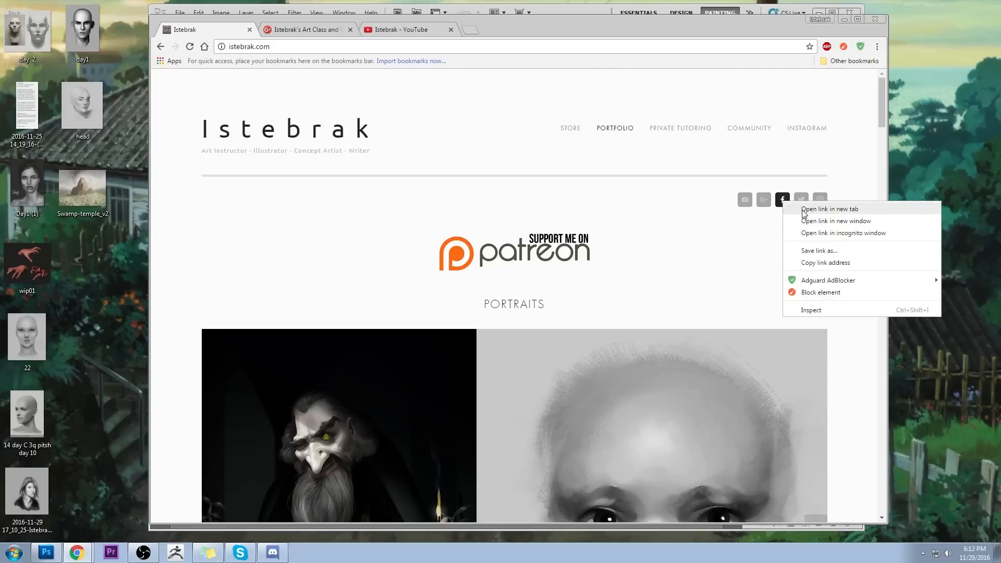
click(838, 186)
right_click(800, 201)
click(861, 159)
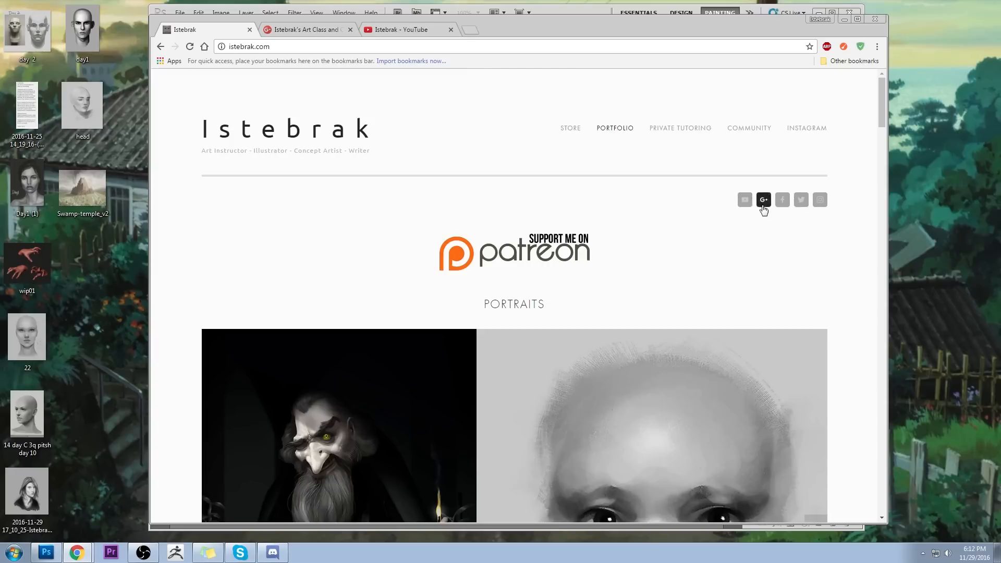
Show the Google+ community's Images for Community Critique category and look over its posts.
click(305, 29)
scroll(291, 357, down, 2)
click(290, 357)
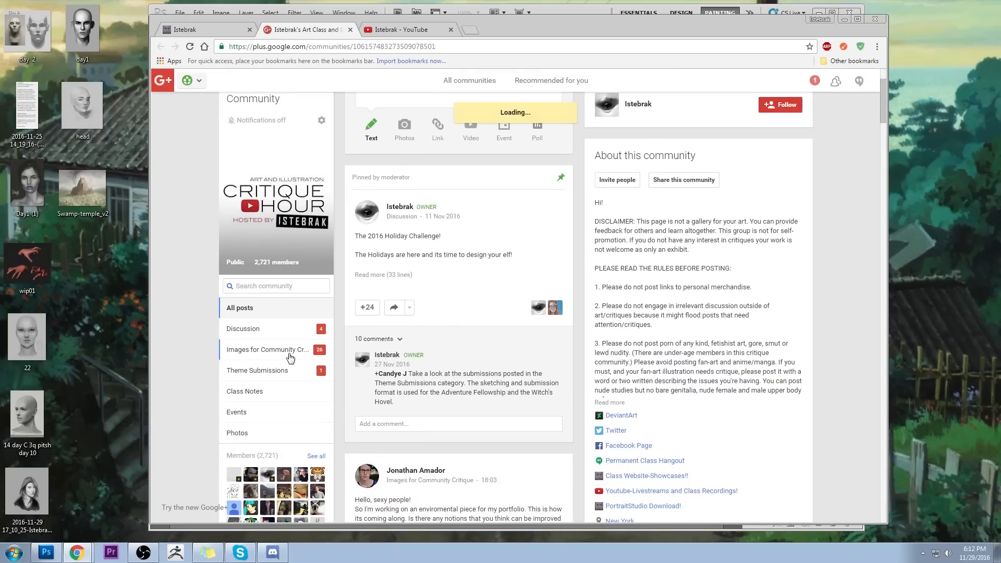
scroll(271, 316, down, 3)
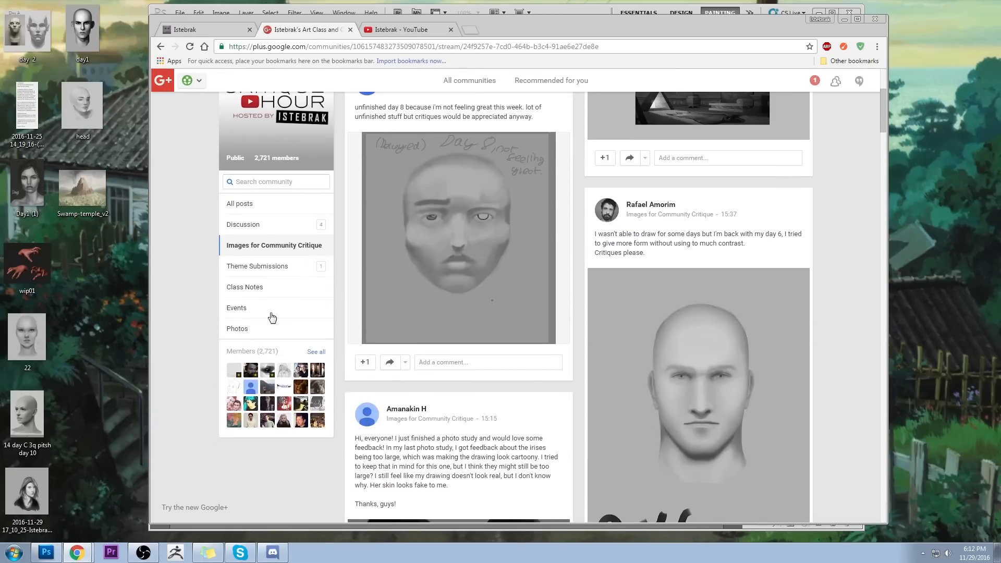
Show the community's Theme Submissions category and look through the elf challenge posts.
click(284, 266)
scroll(418, 298, down, 10)
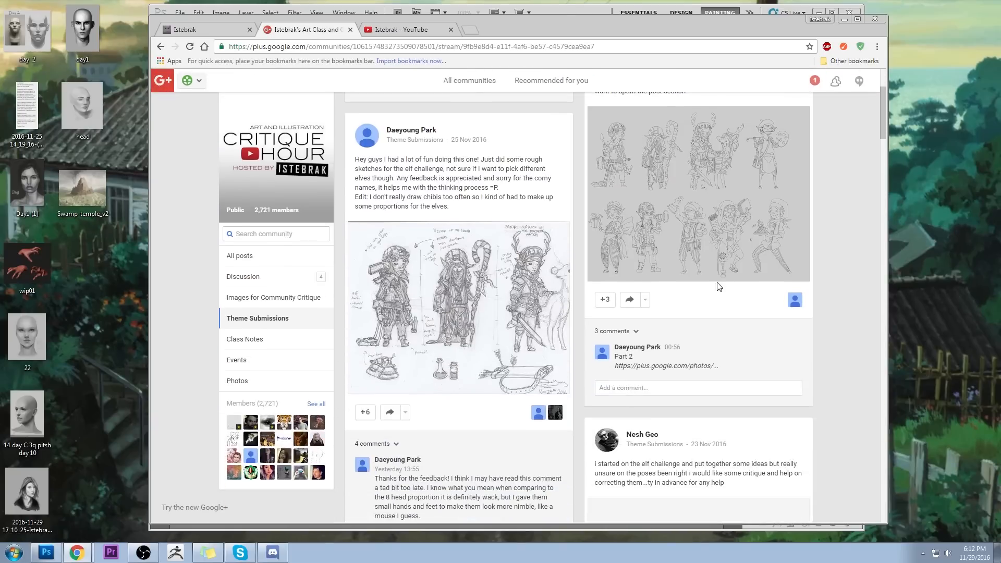
scroll(840, 314, up, 10)
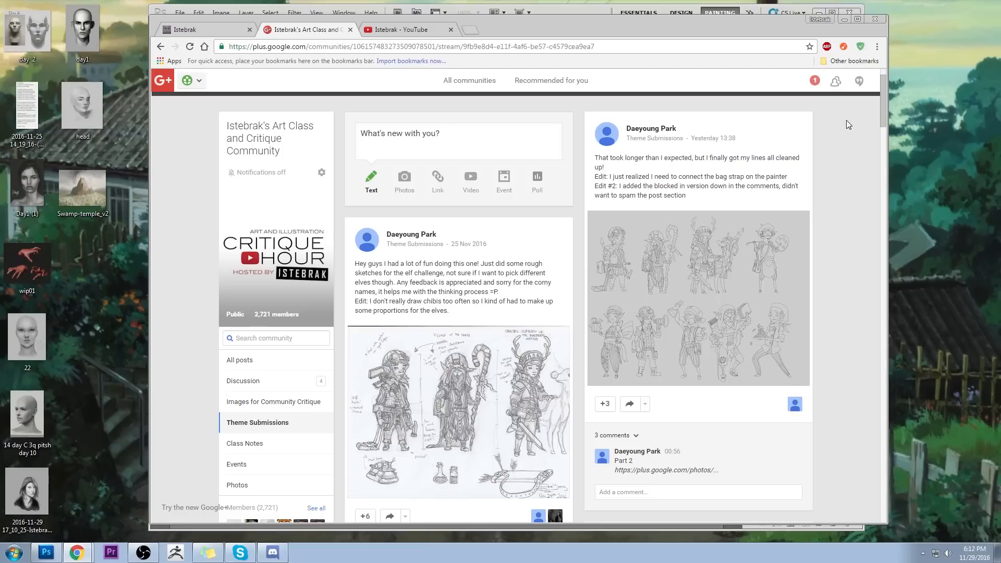
key(F5)
Check the current time and date in the system clock and calendar, and close it.
click(963, 550)
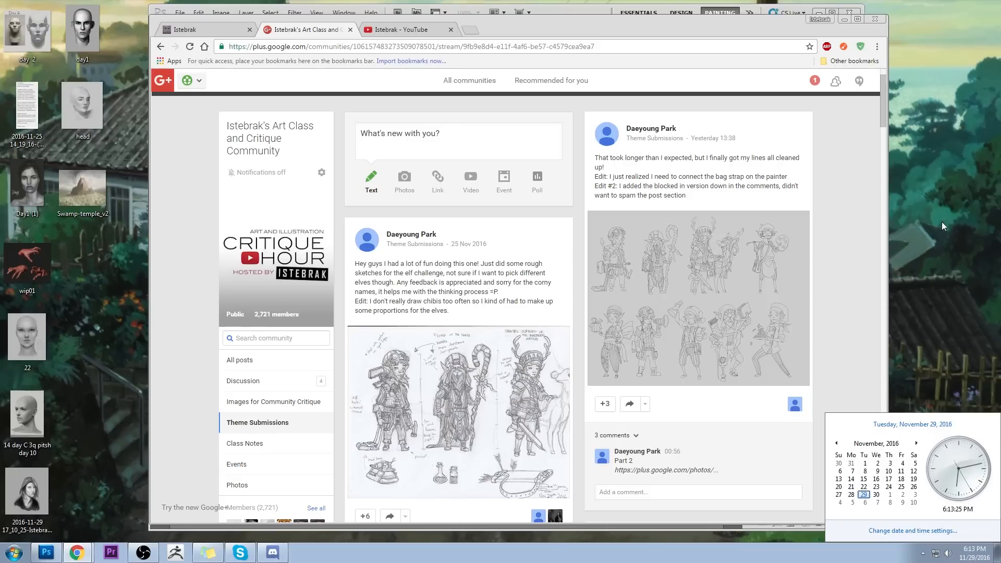
scroll(312, 443, down, 3)
click(183, 363)
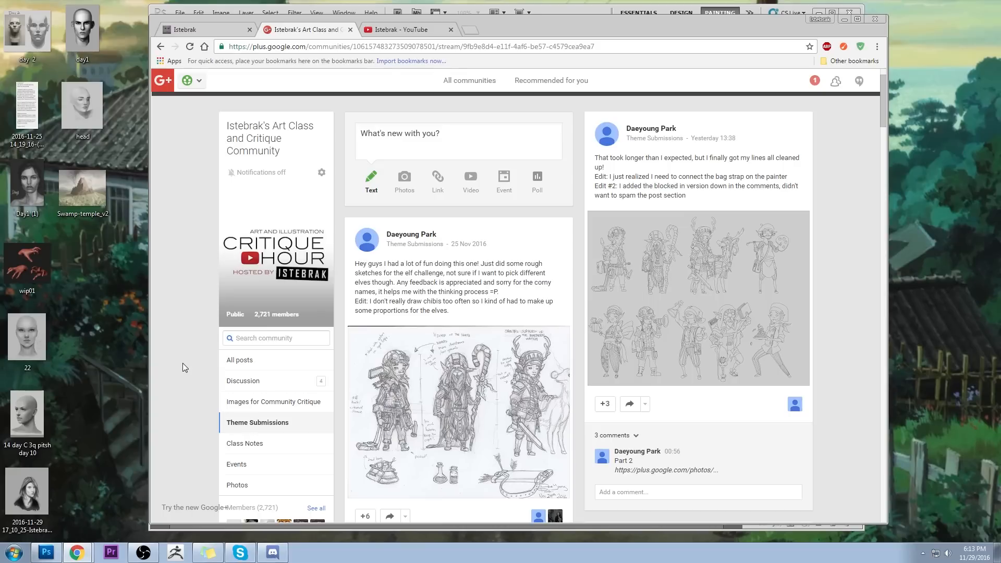
Review the elf character sketches and their comments in the Theme Submissions posts.
scroll(183, 363, down, 1)
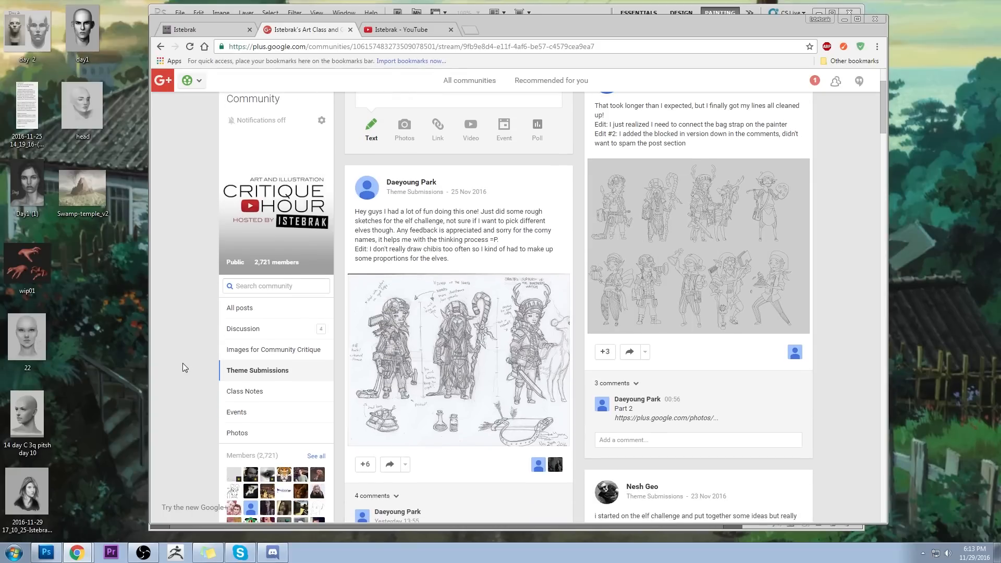
scroll(182, 363, down, 2)
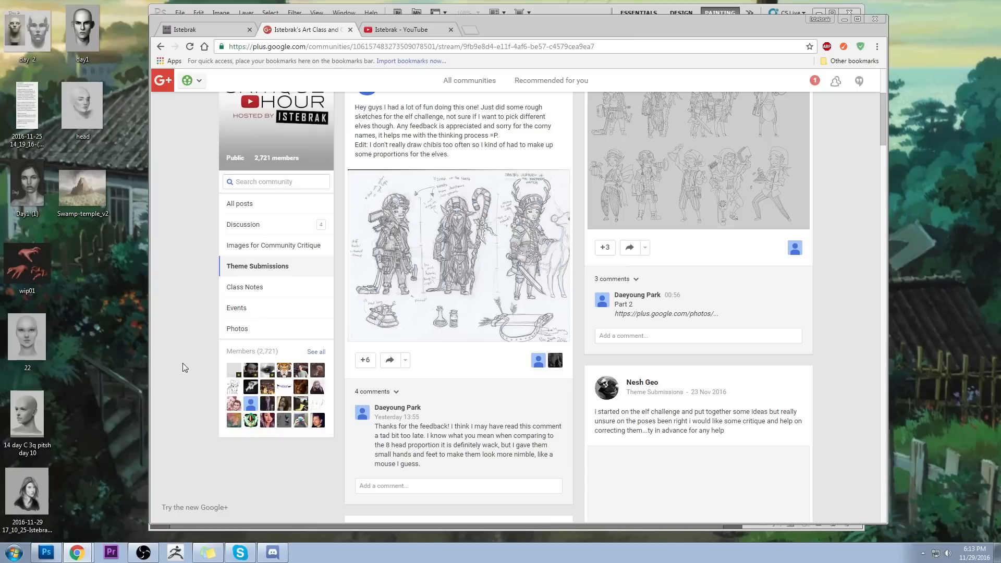
scroll(183, 363, up, 2)
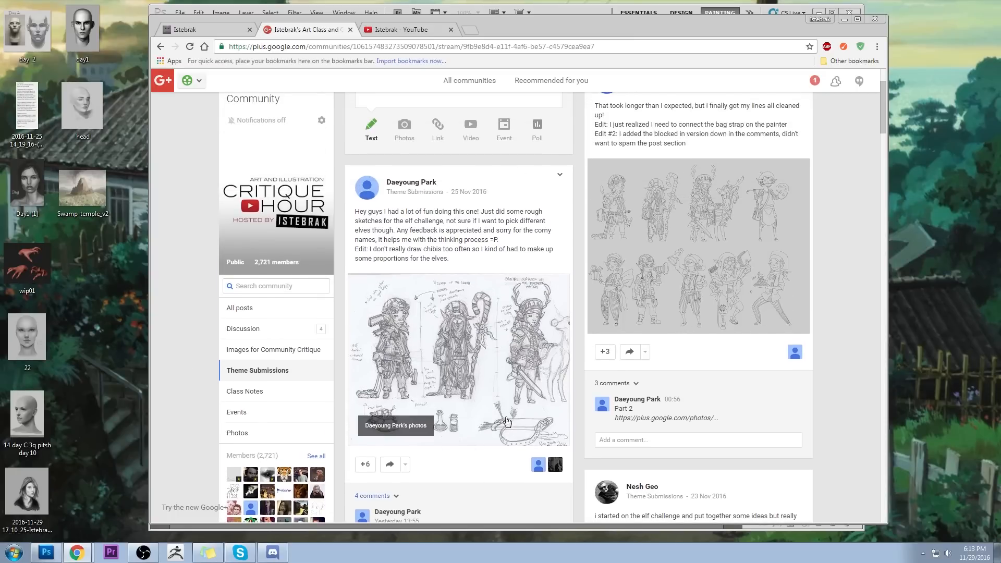
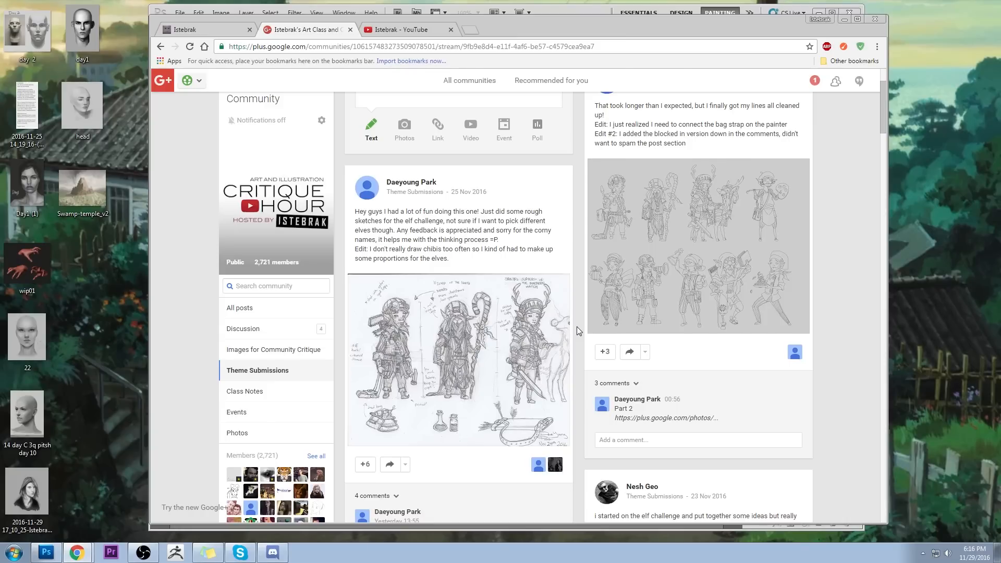
scroll(577, 326, down, 2)
scroll(576, 326, up, 4)
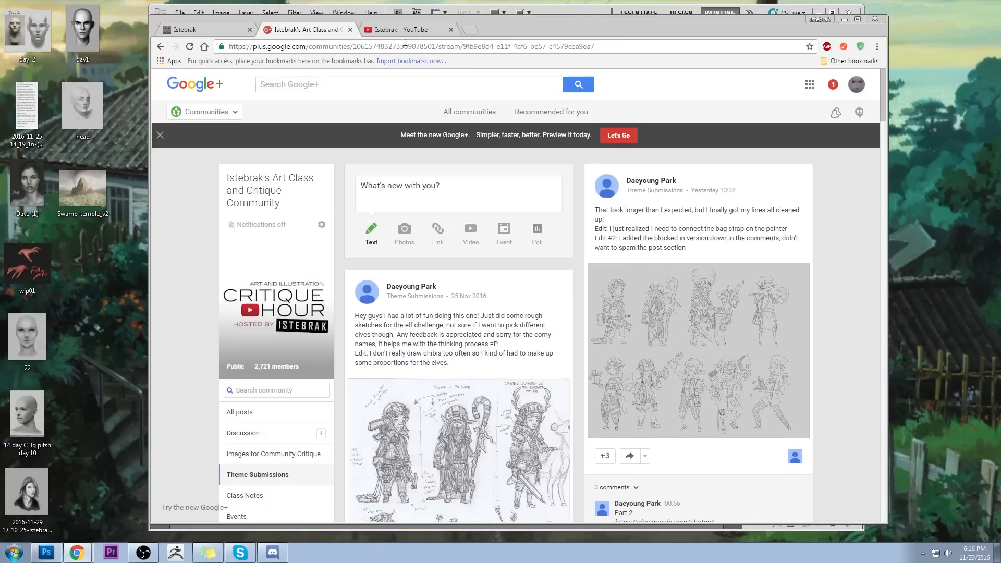
Bring up the Istebrak YouTube channel page in its browser tab.
click(407, 31)
click(325, 30)
click(432, 30)
Consult the system clock and the November 2016 calendar beside the YouTube channel page.
click(972, 552)
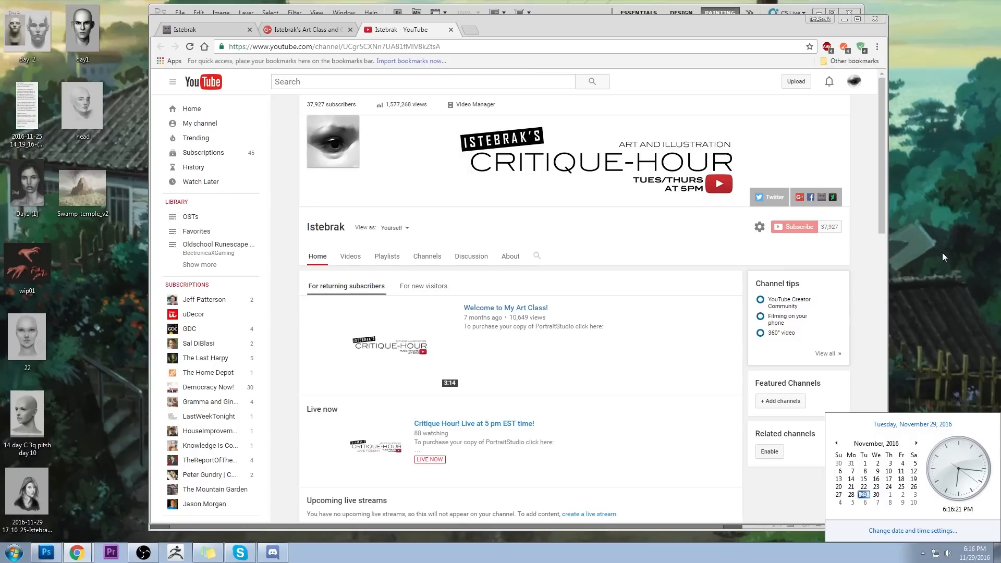
click(941, 236)
click(946, 267)
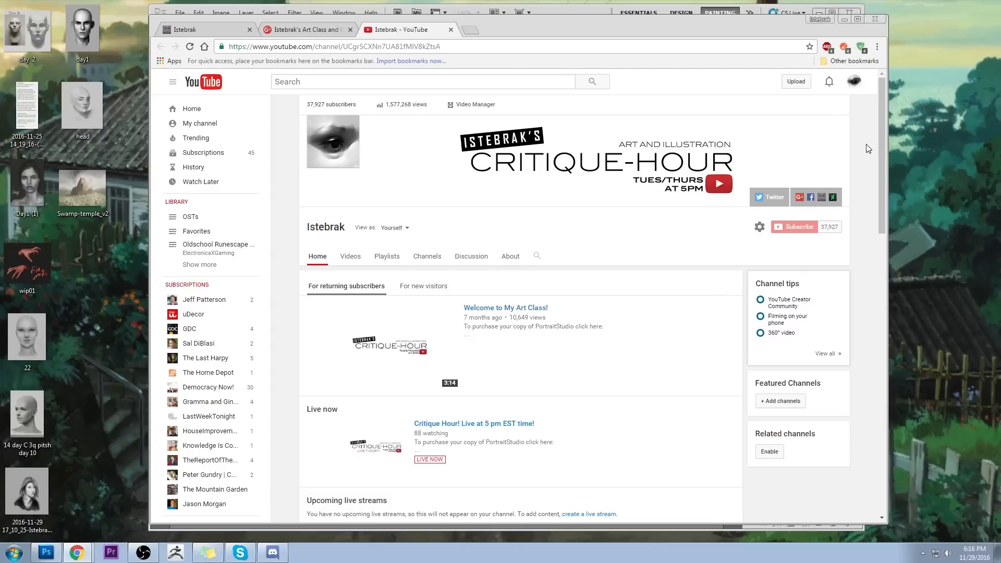
click(965, 547)
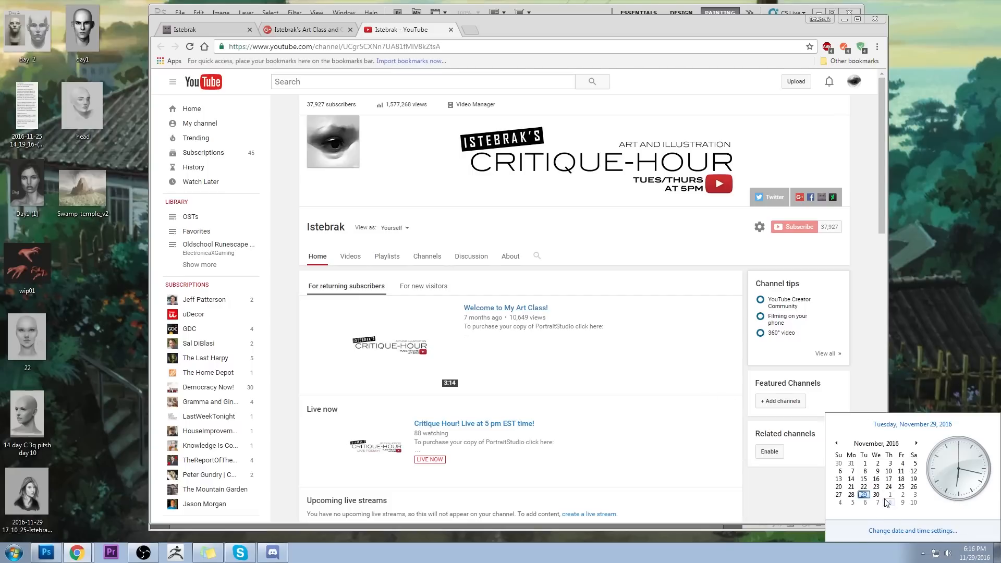